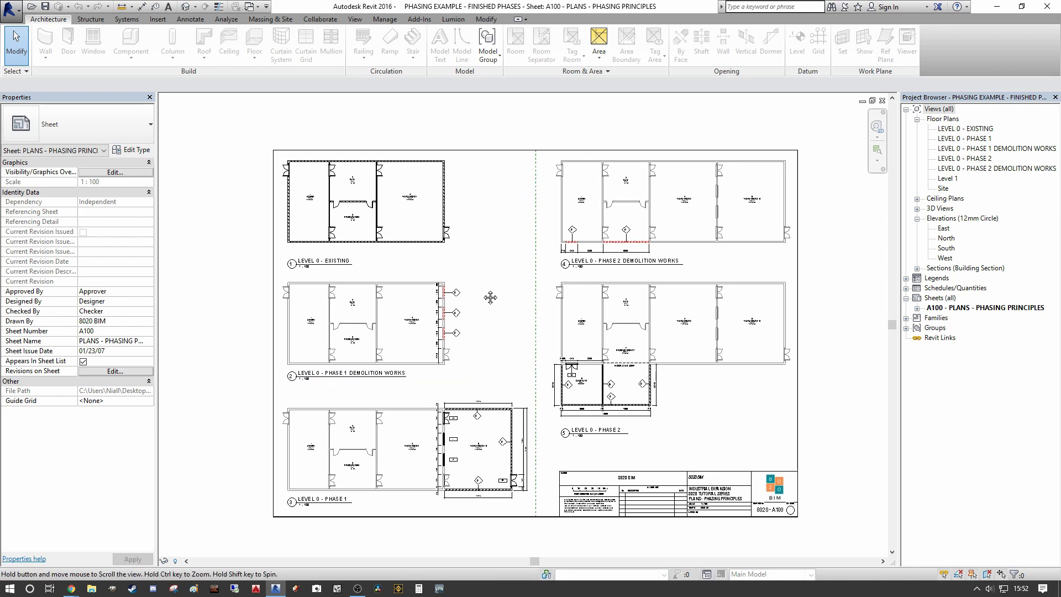
- Activate the LEVEL 0 - EXISTING viewport on the phasing sheet for editing, around the warehouse
scroll(466, 293, "up", 2)
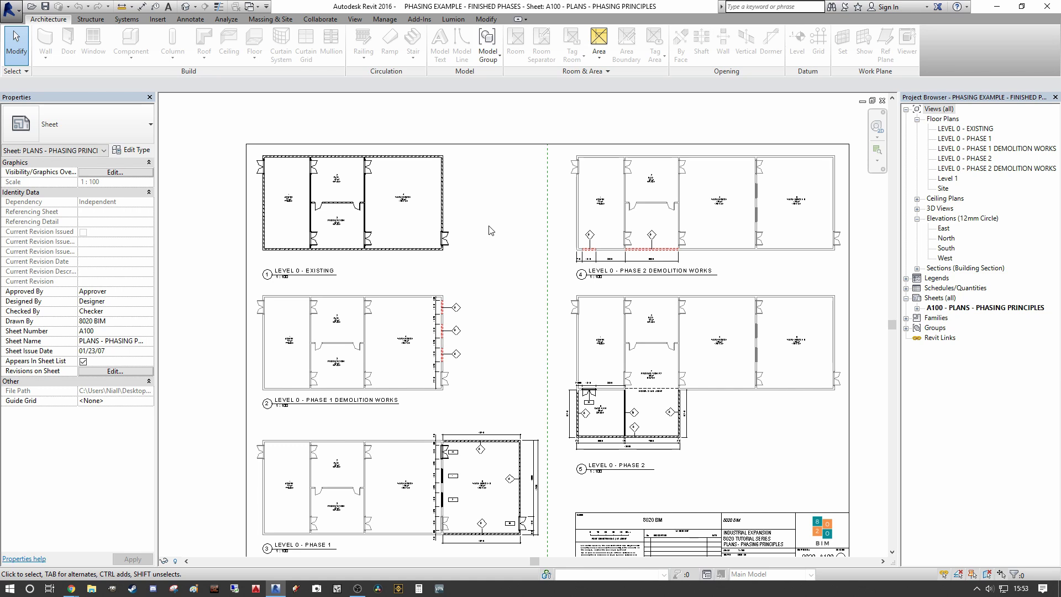
scroll(514, 239, "up", 2)
scroll(405, 187, "up", 3)
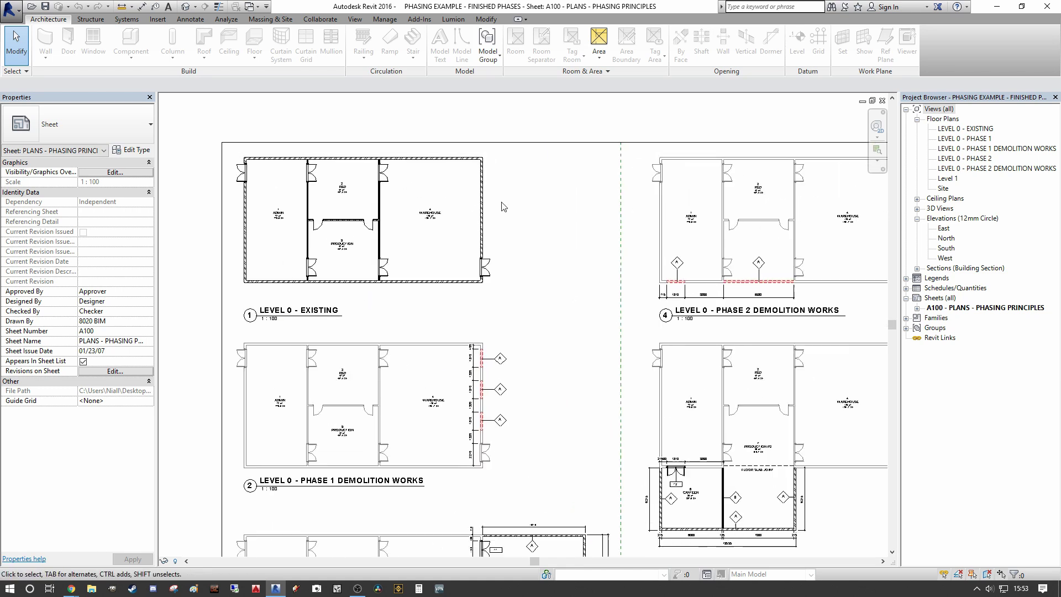
scroll(546, 210, "up", 1)
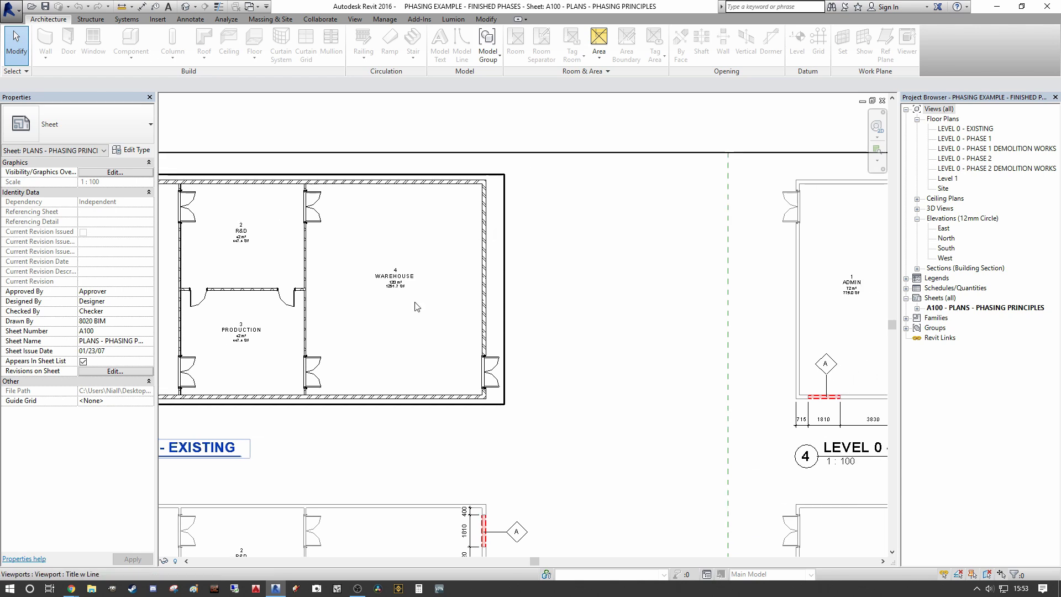
double_click(439, 234)
scroll(753, 193, "up", 3)
scroll(754, 193, "down", 2)
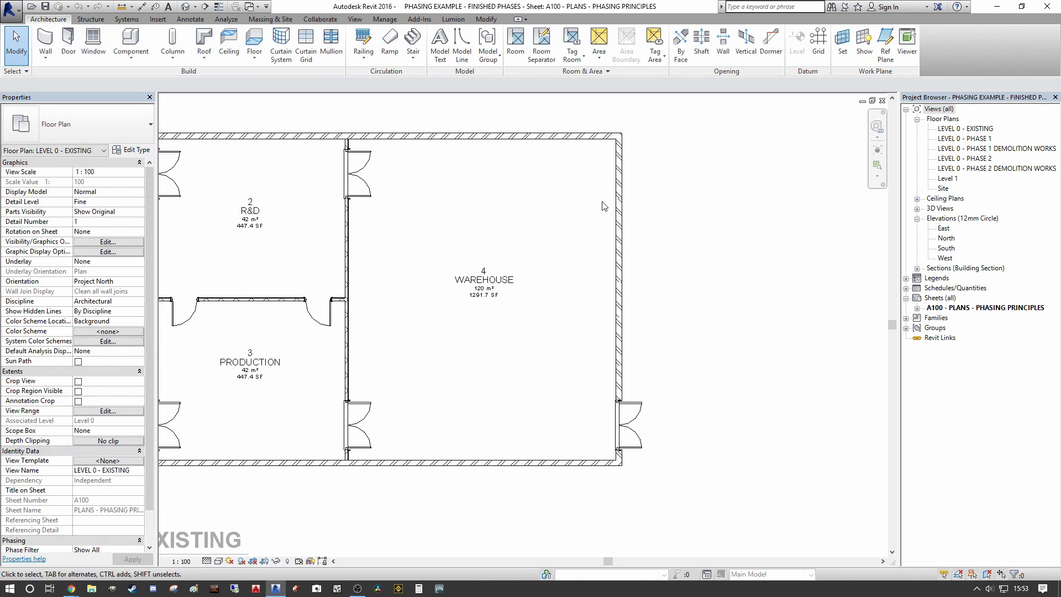
- Add a leadered text note reading "215mm BLOCKWORK WALL" pointing to the warehouse's outer east wall
key("t")
key("x")
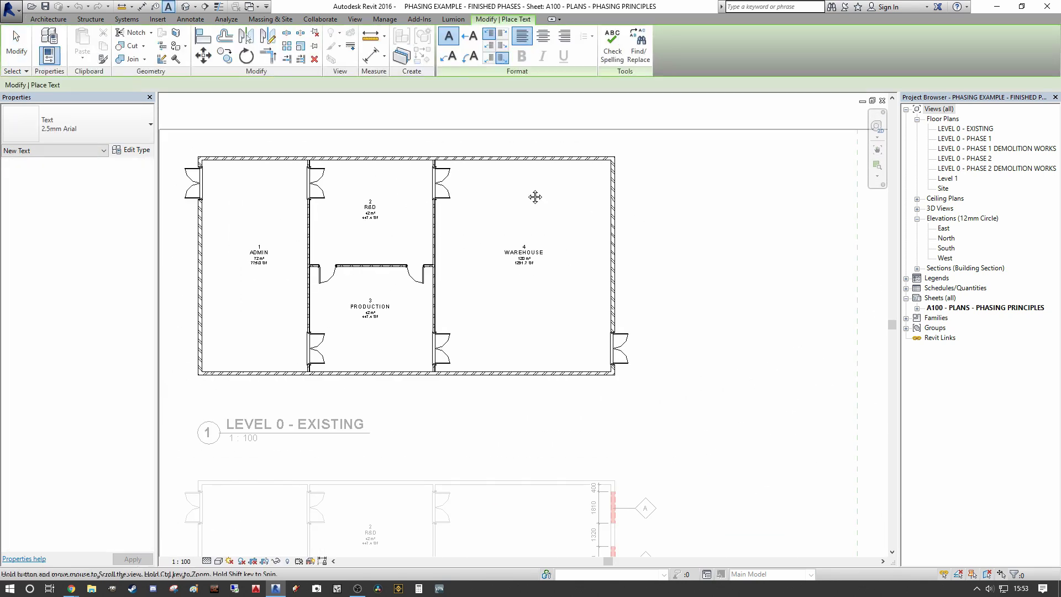
middle_click_drag(553, 190, 503, 186)
left_click(563, 191)
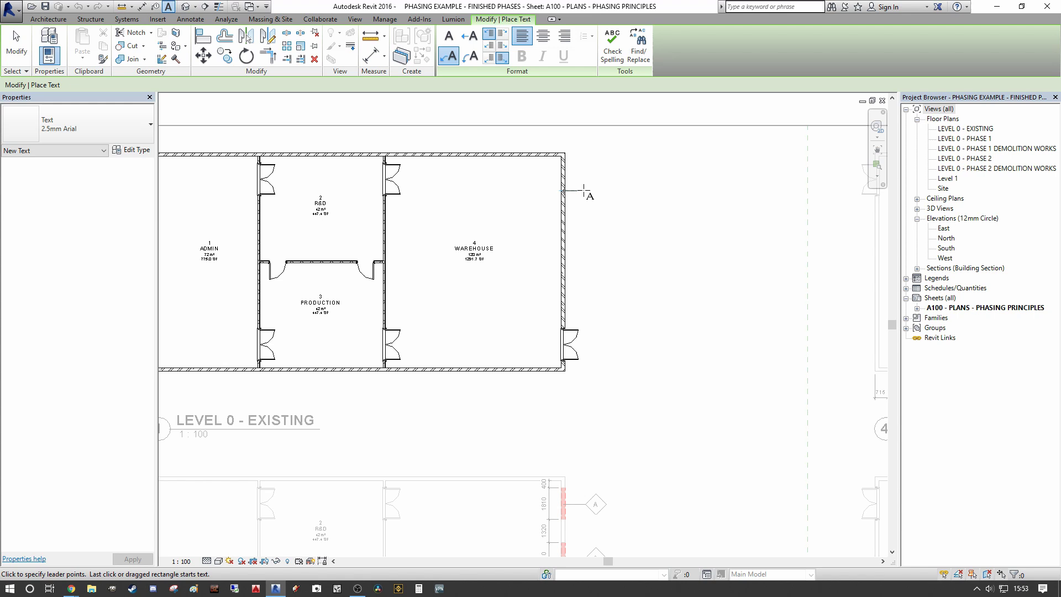
left_click(627, 191)
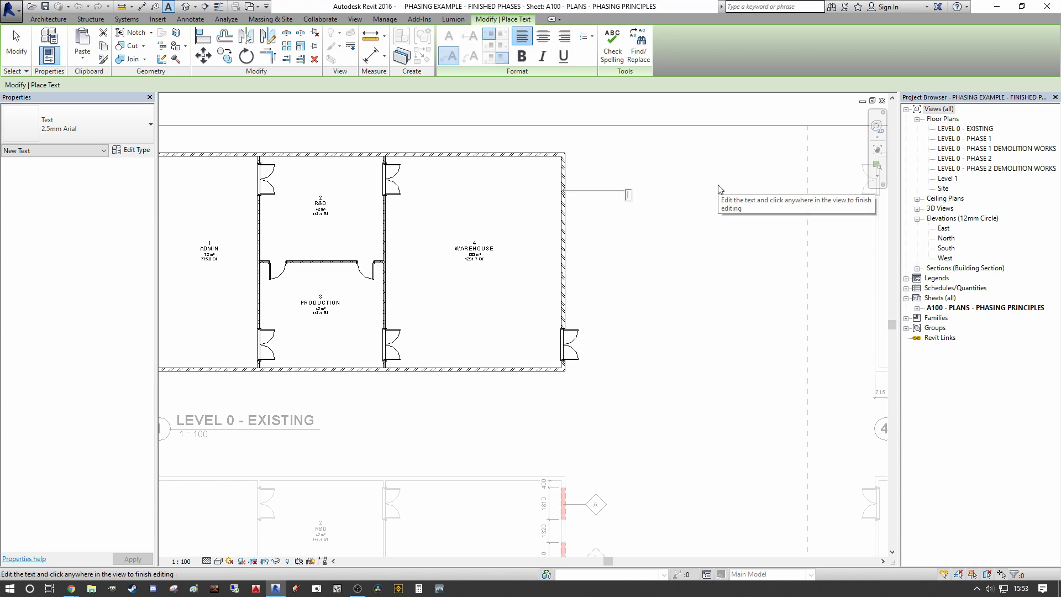
type("215mm BLOCKWORK WALL")
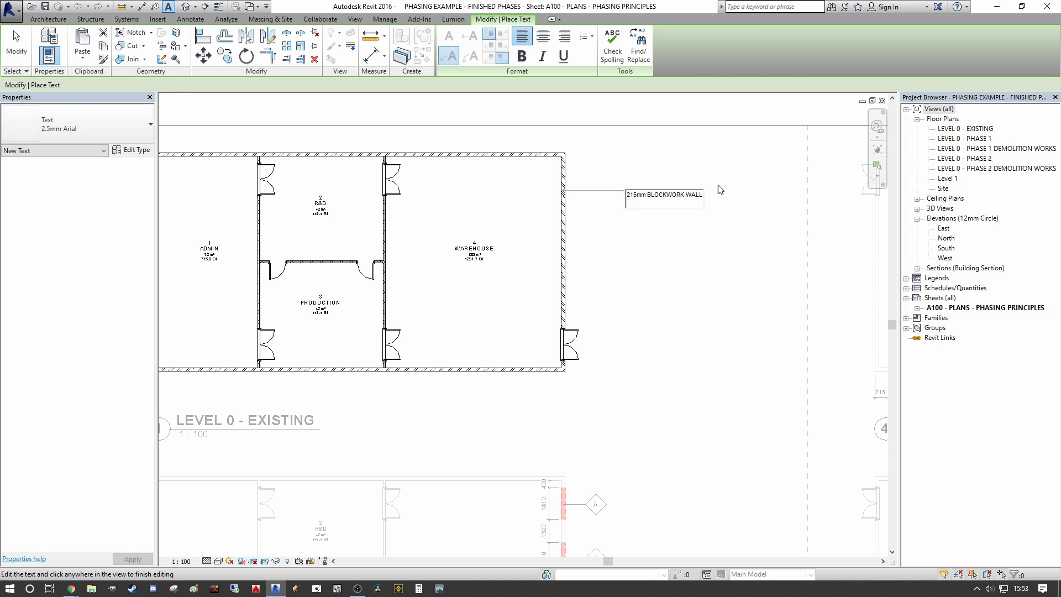
left_click(724, 259)
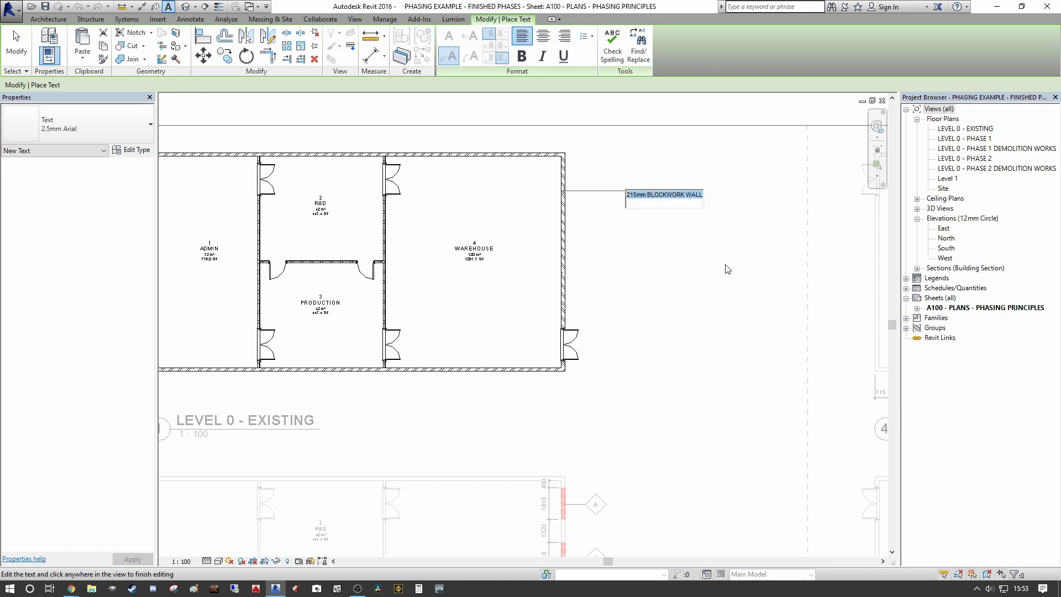
scroll(635, 255, "down", 2)
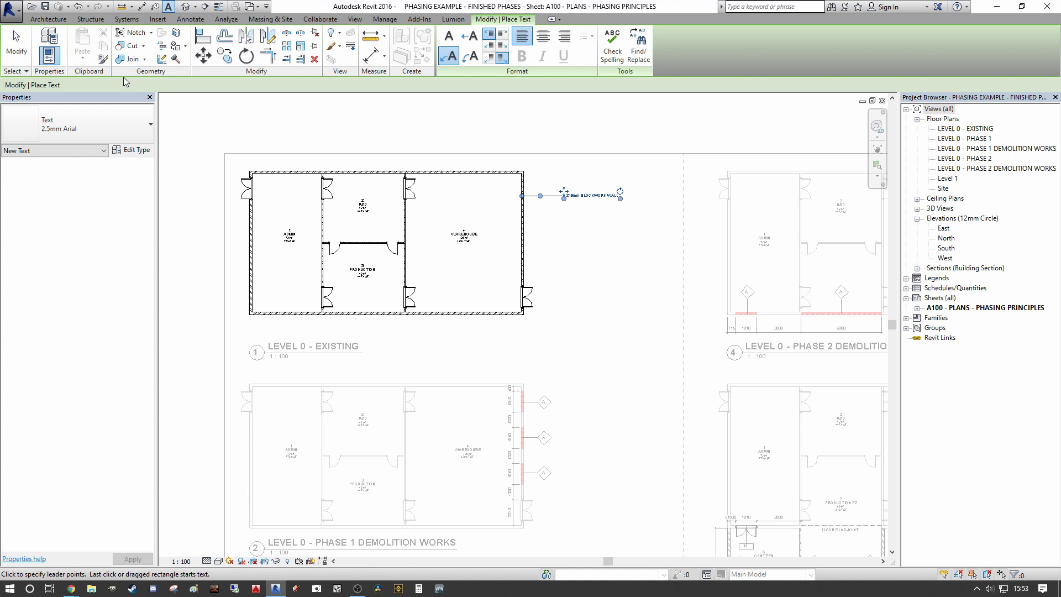
left_click(16, 45)
- Select the blockwork wall note to examine its text and leader beside the warehouse, then deselect it
scroll(577, 213, "up", 2)
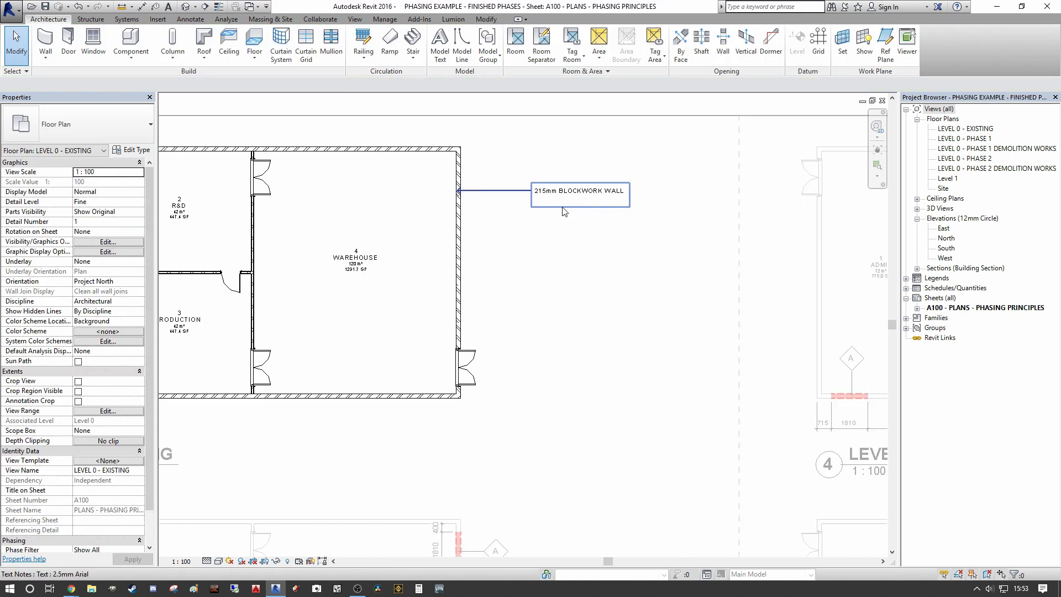
left_click(577, 213)
scroll(575, 221, "down", 2)
scroll(553, 265, "up", 1)
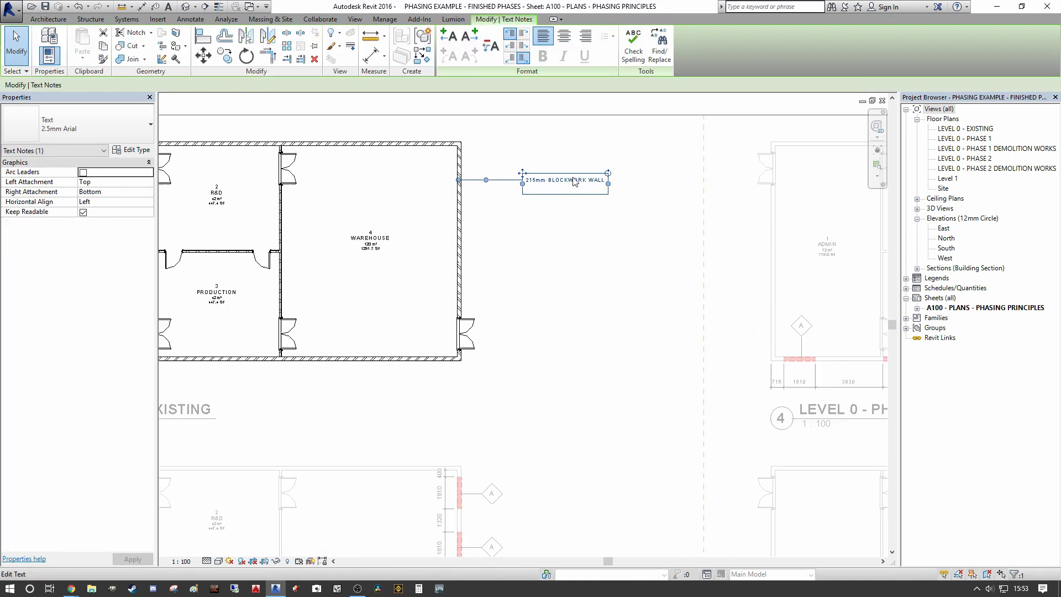
scroll(530, 342, "down", 2)
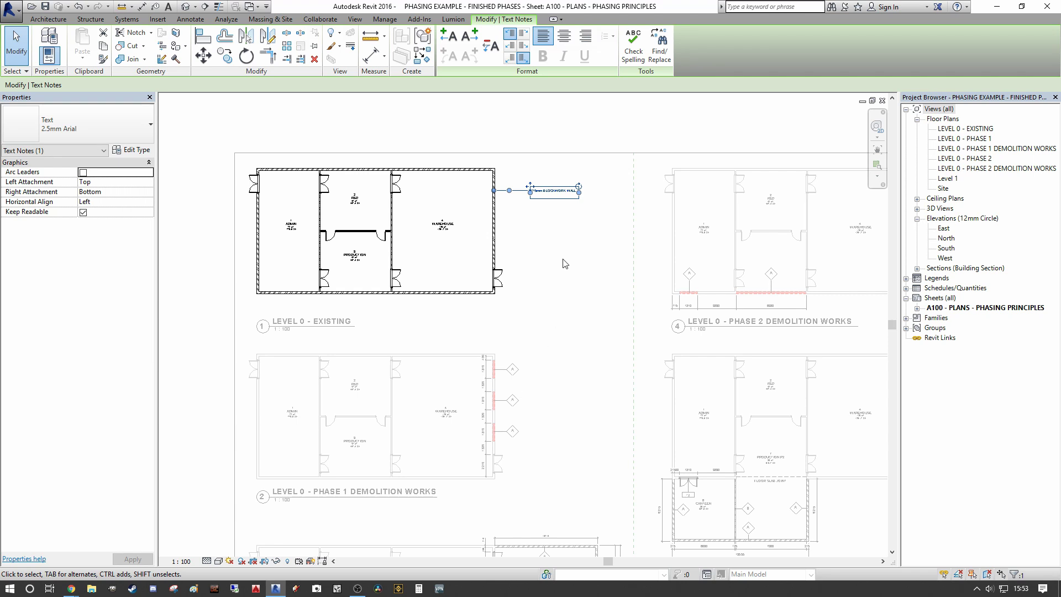
scroll(555, 210, "up", 2)
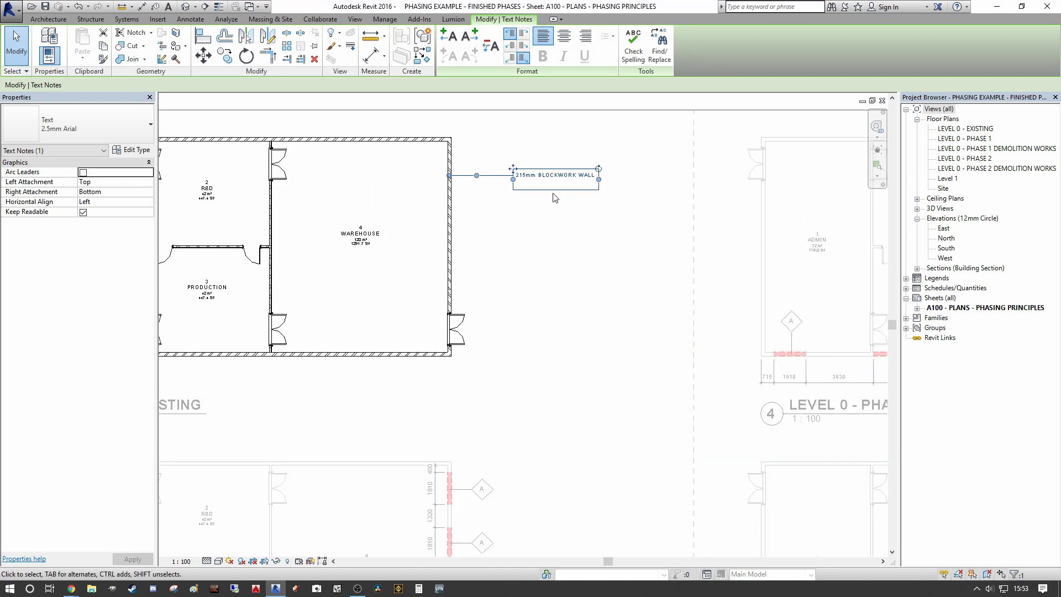
scroll(550, 194, "down", 2)
double_click(555, 228)
scroll(530, 189, "up", 2)
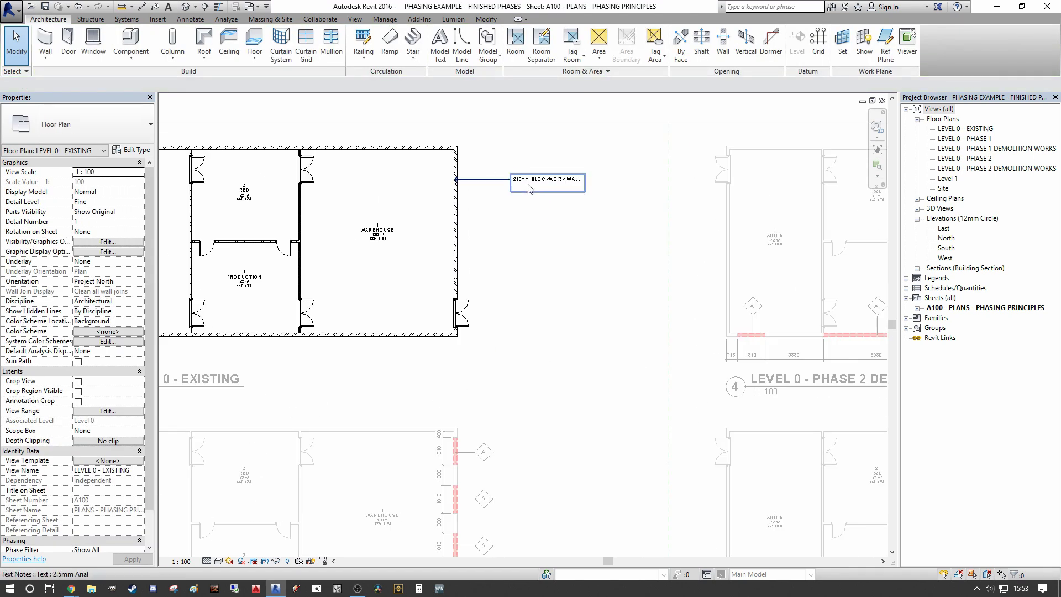
- Examine the wall note on the existing plan and compare it with the tagged walls on the phase plans
scroll(529, 189, "down", 2)
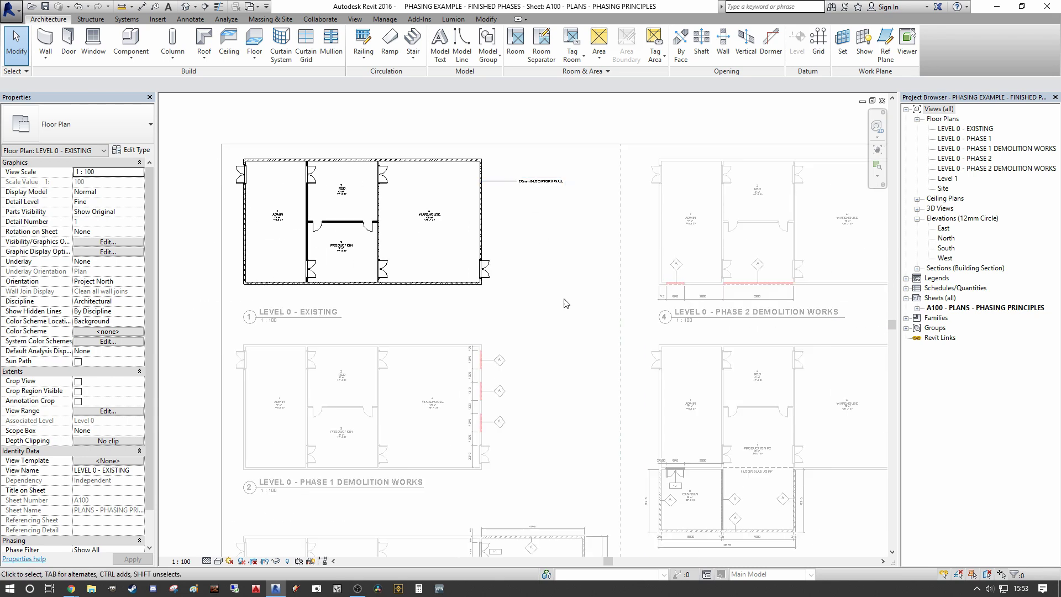
middle_click_drag(559, 320, 518, 248)
scroll(460, 182, "up", 2)
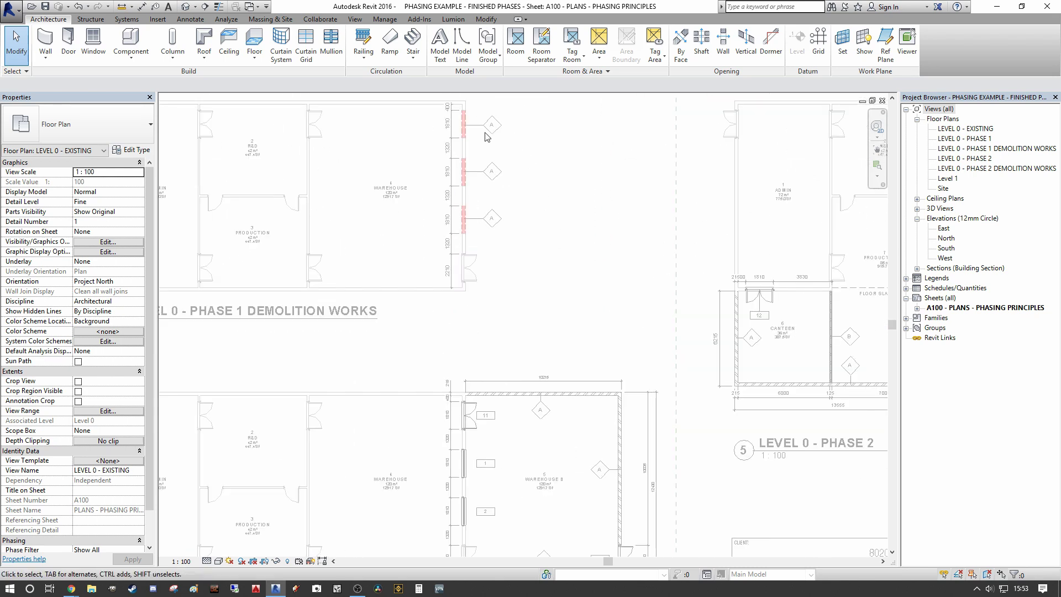
scroll(487, 136, "down", 2)
scroll(544, 351, "down", 3)
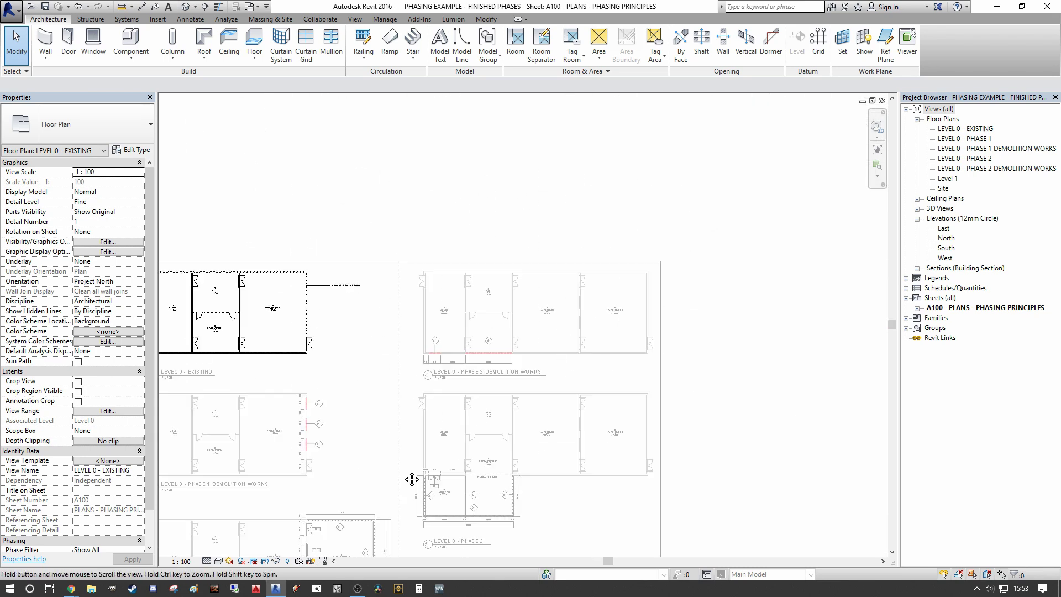
scroll(652, 333, "up", 4)
scroll(628, 333, "down", 2)
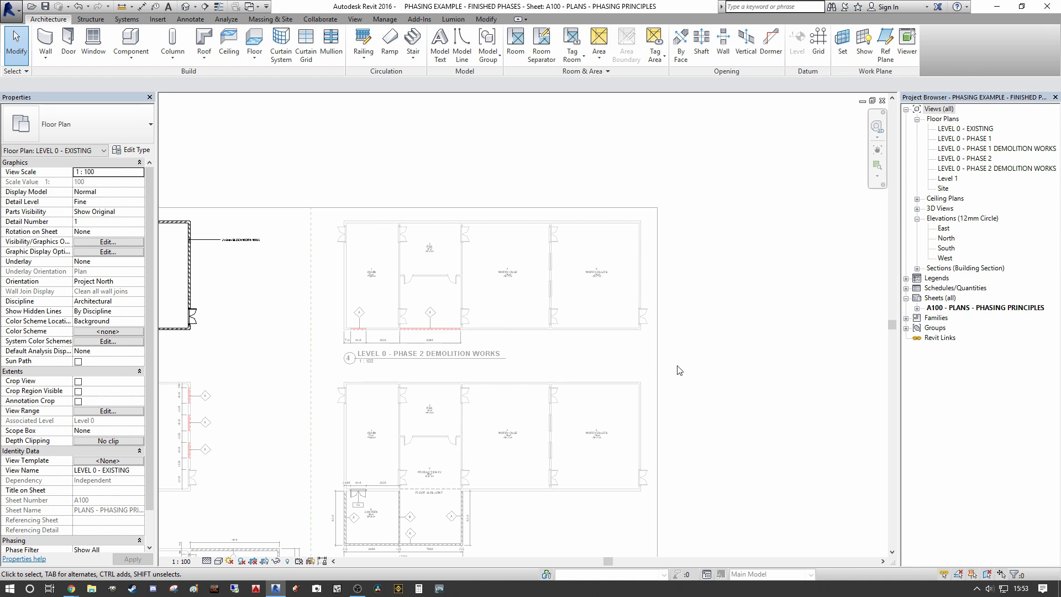
scroll(559, 349, "up", 8)
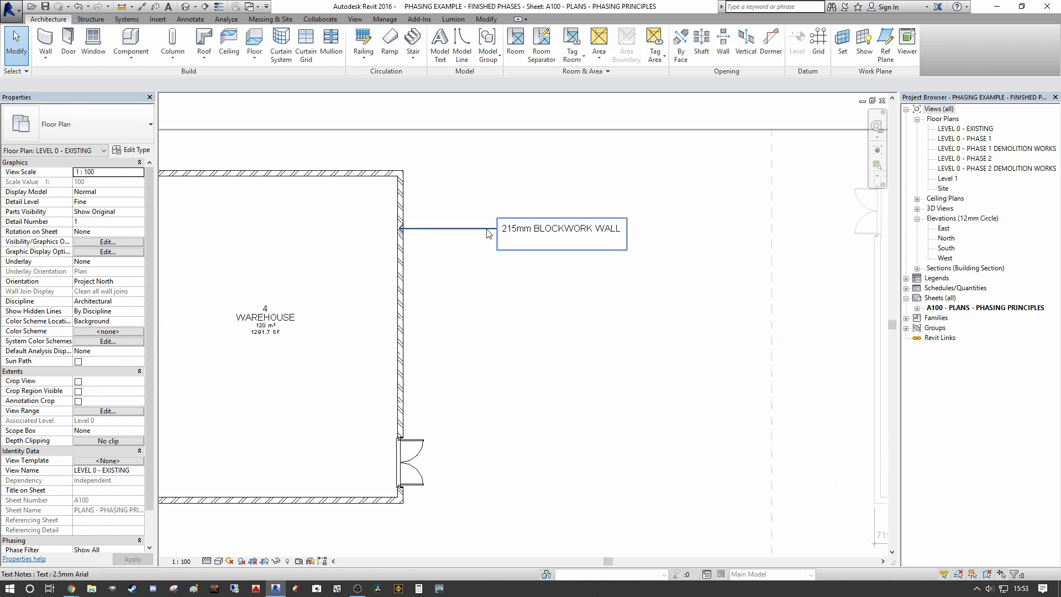
middle_click_drag(489, 233, 479, 226)
scroll(439, 245, "down", 5)
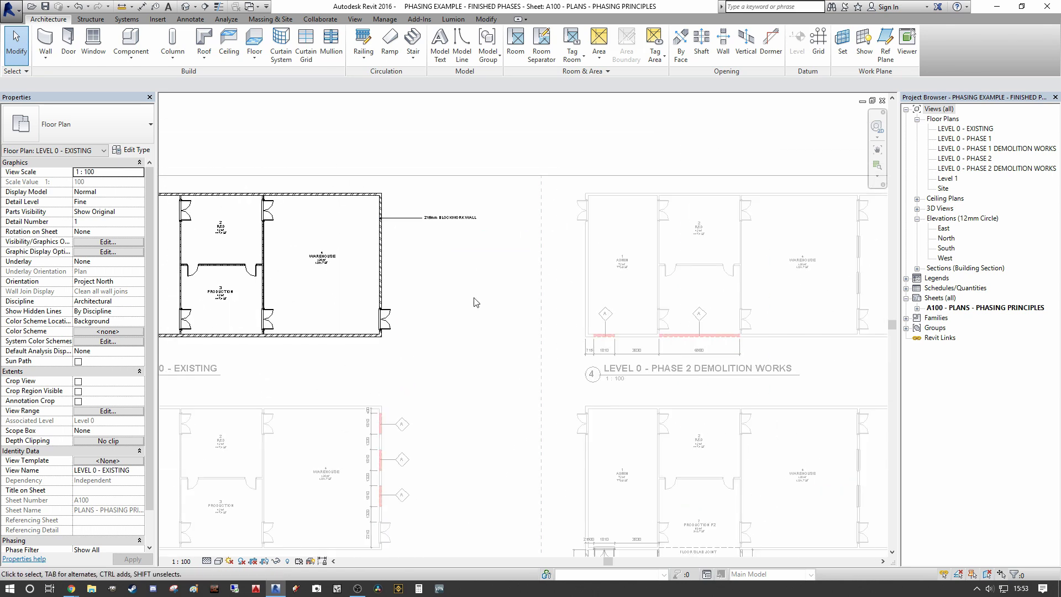
scroll(433, 206, "up", 2)
scroll(433, 207, "up", 2)
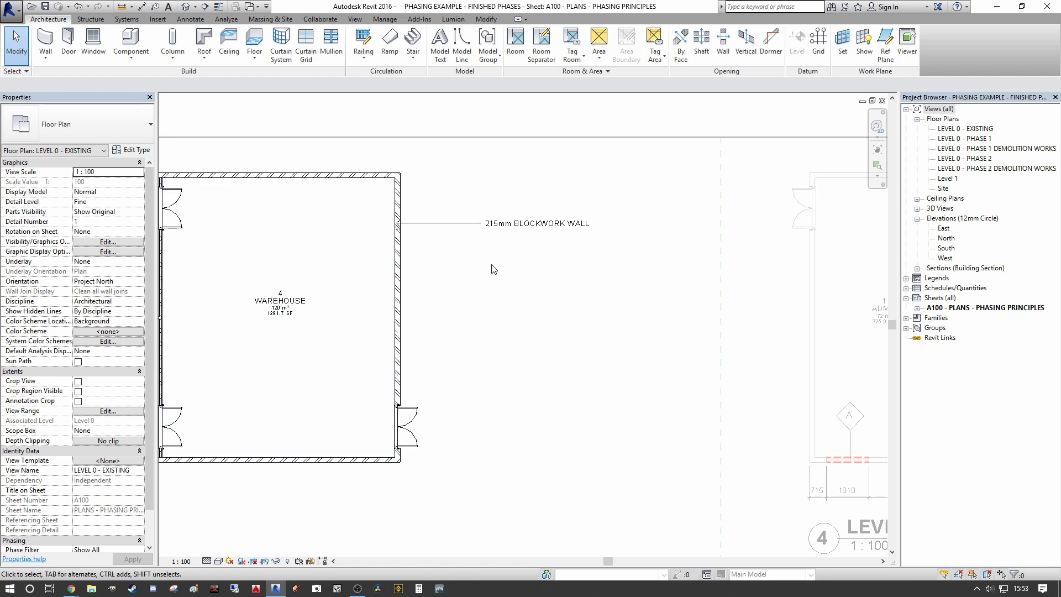
scroll(492, 269, "down", 2)
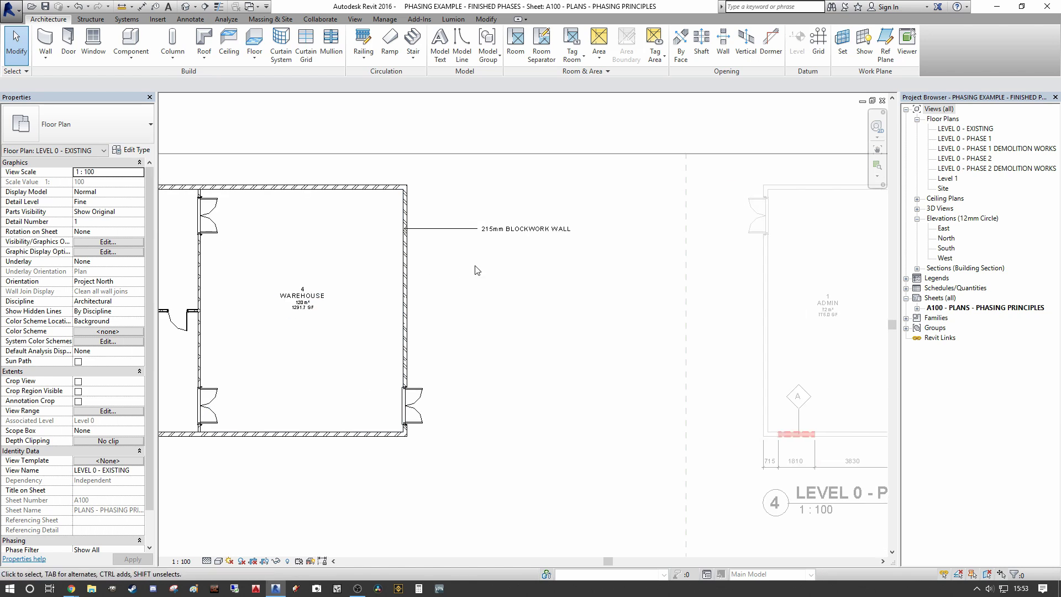
scroll(570, 223, "up", 2)
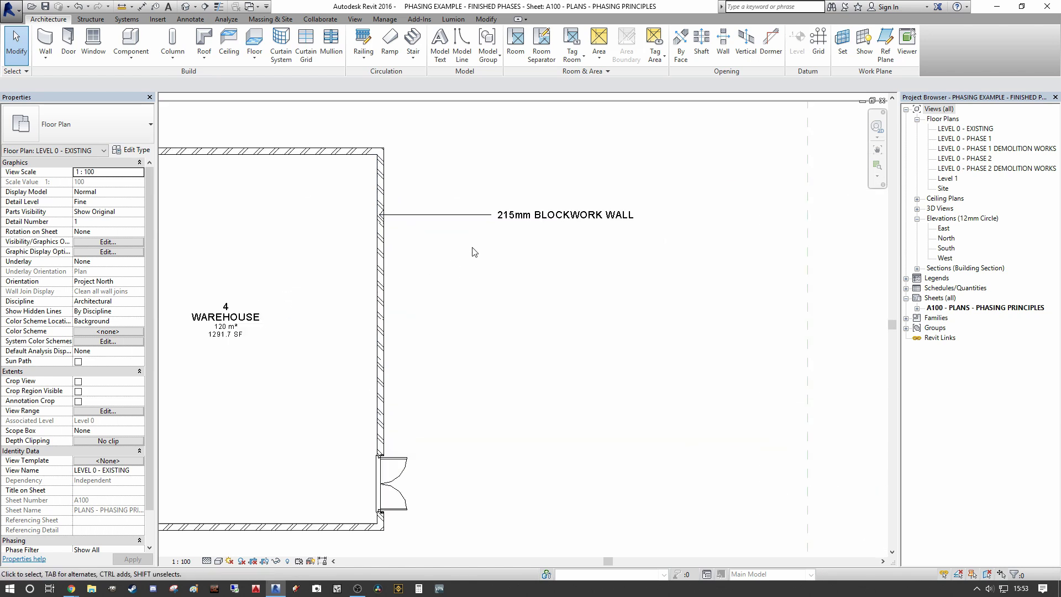
scroll(458, 219, "down", 3)
middle_click_drag(458, 218, 509, 230)
scroll(515, 201, "up", 3)
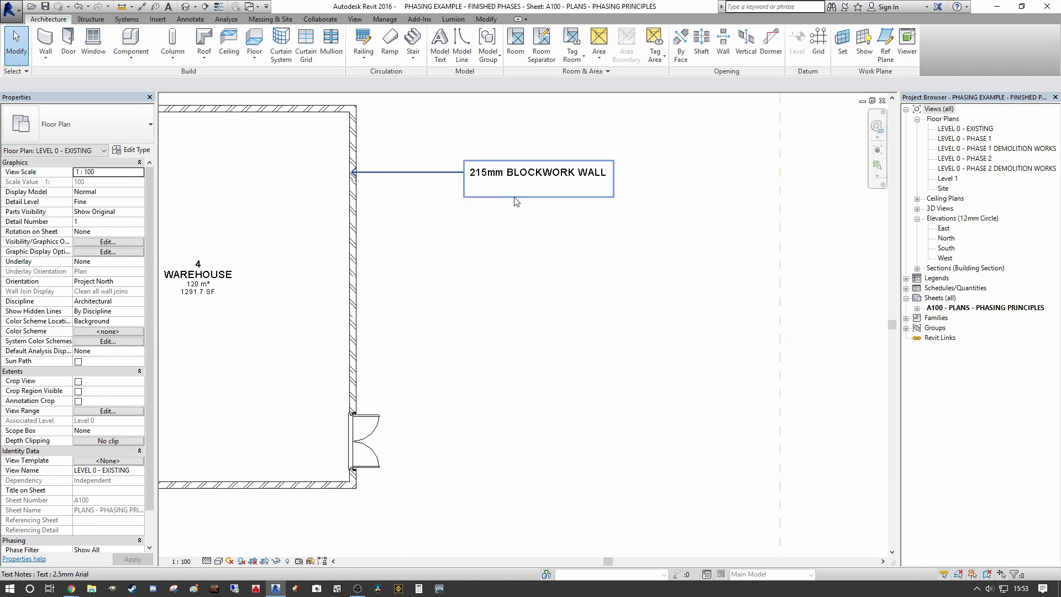
scroll(518, 178, "down", 6)
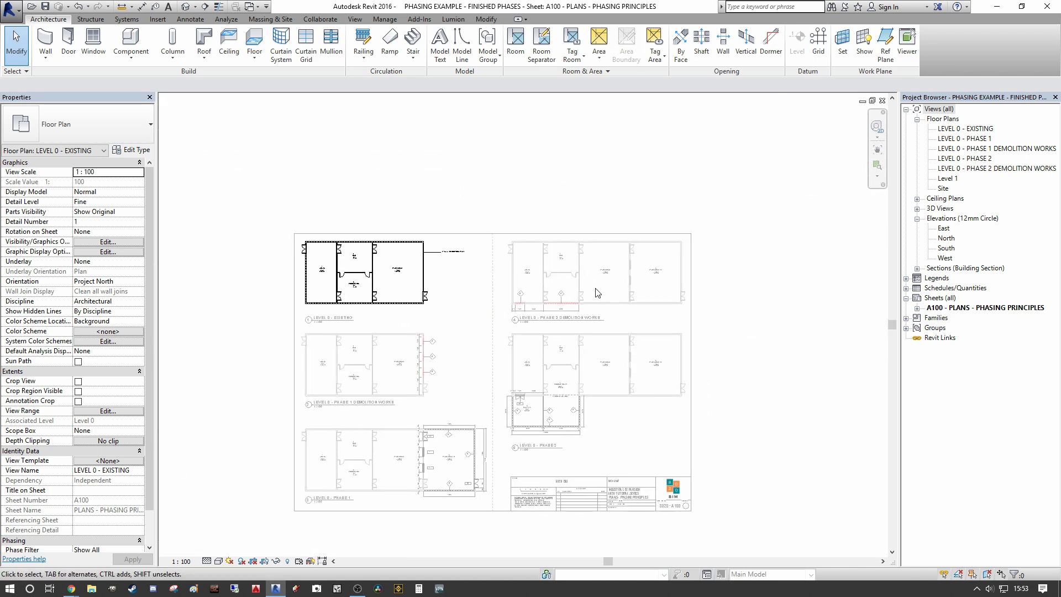
scroll(402, 275, "up", 2)
scroll(486, 210, "up", 3)
scroll(465, 251, "down", 1)
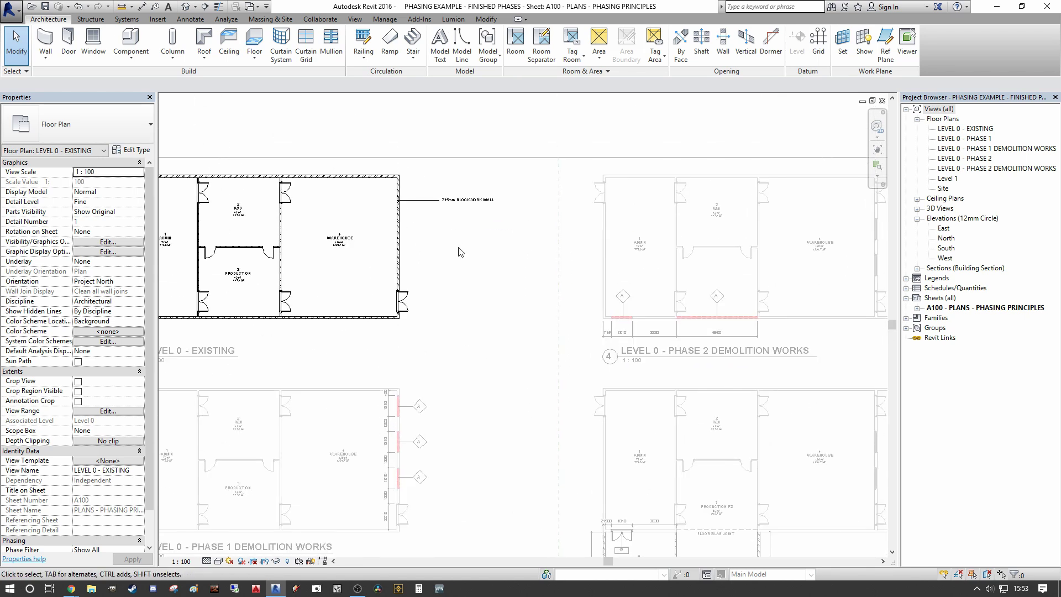
- Deactivate the LEVEL 0 - EXISTING view and look over the wall note and phase plans on the sheet
double_click(517, 347)
scroll(485, 210, "up", 3)
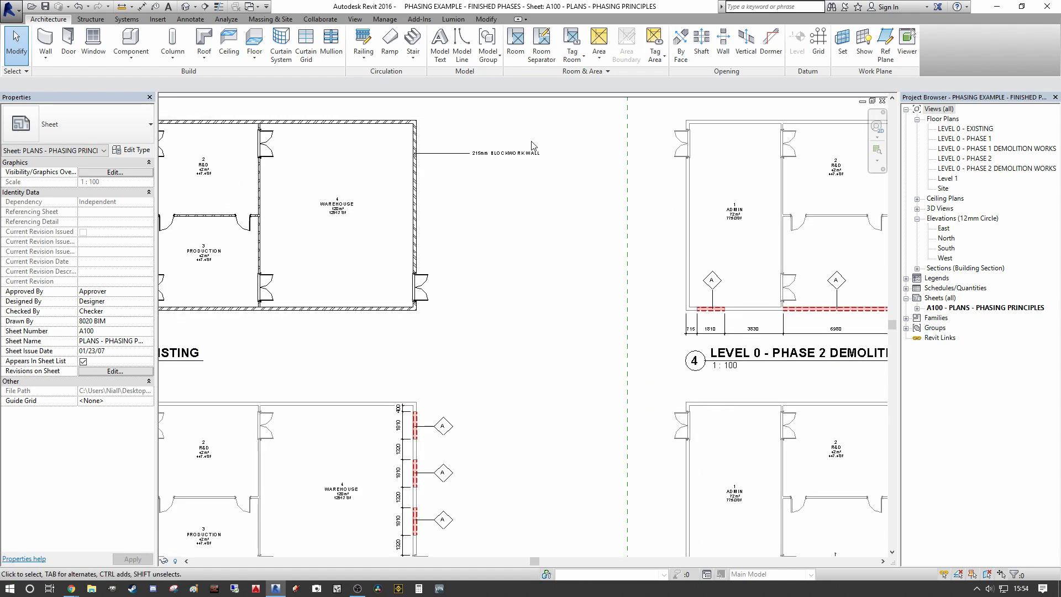
scroll(531, 307, "down", 3)
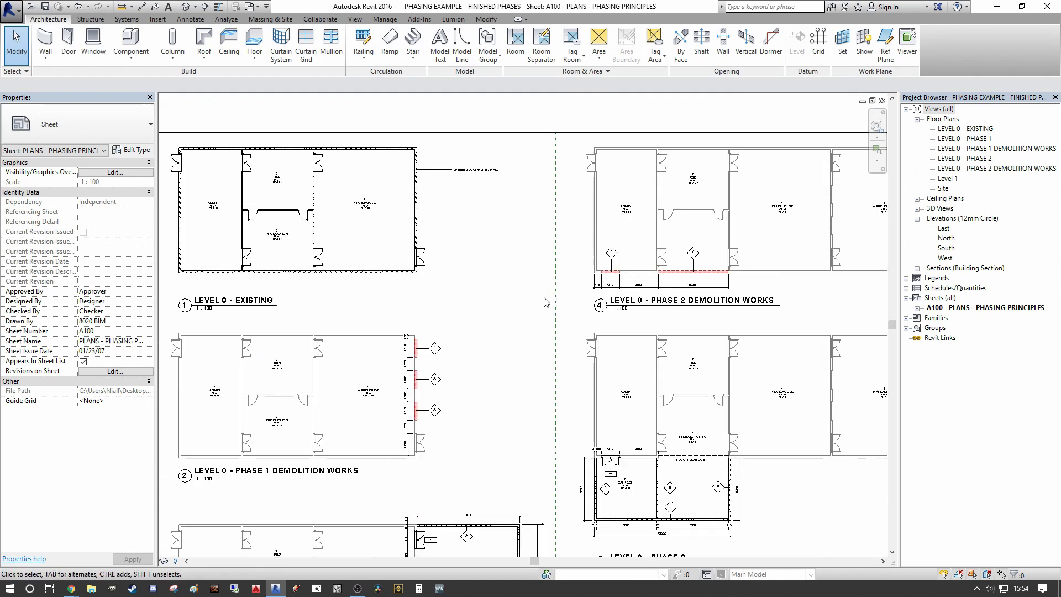
middle_click_drag(541, 331, 522, 285)
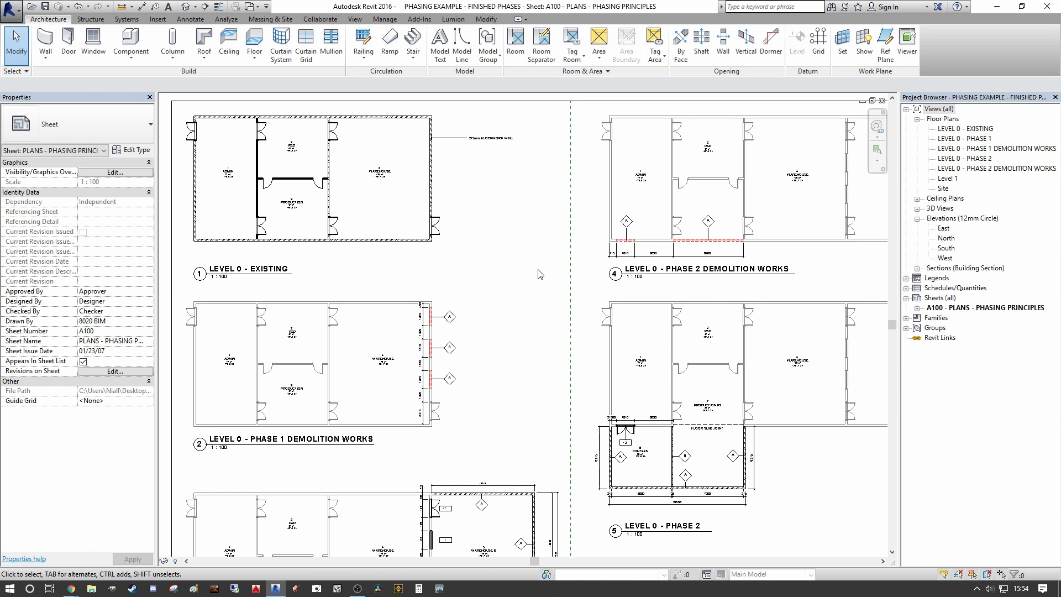
- Delete the 215mm BLOCKWORK WALL text note from the LEVEL 0 - EXISTING viewport and return to the full sheet
double_click(488, 142)
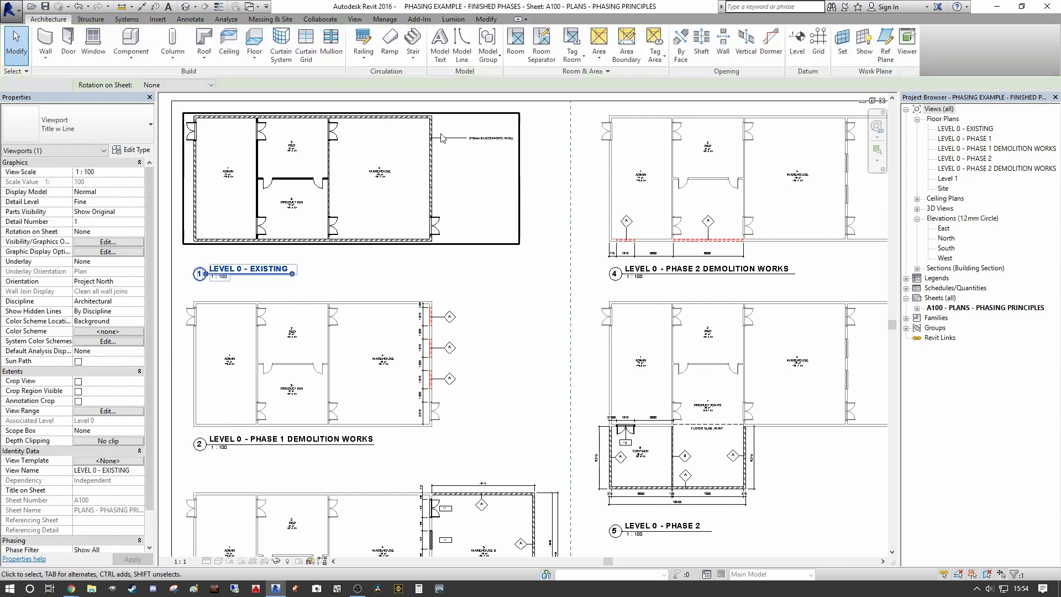
left_click(487, 138)
key("Delete")
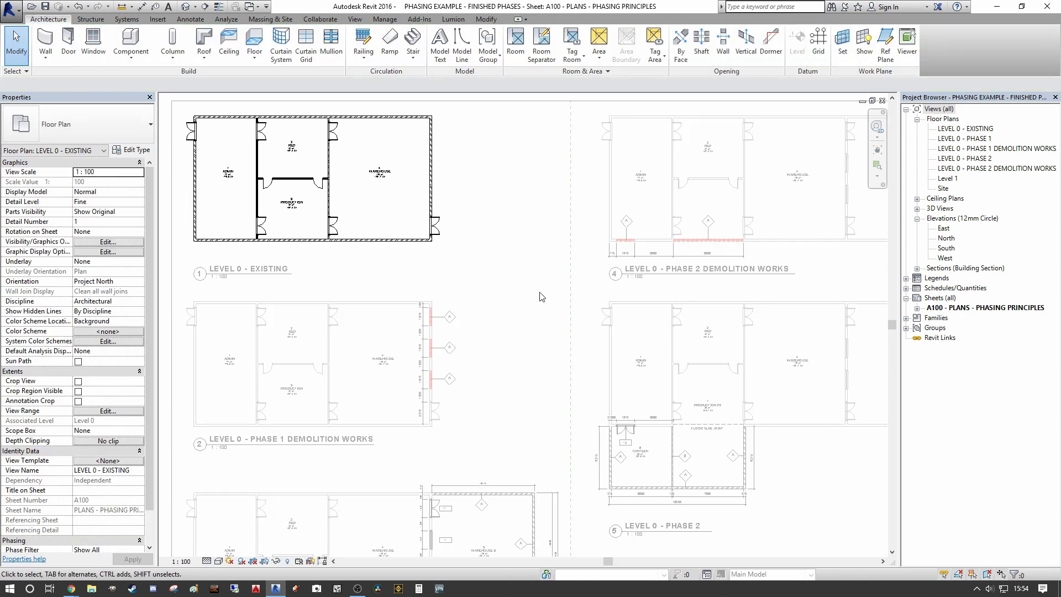
double_click(545, 297)
key("z")
key("f")
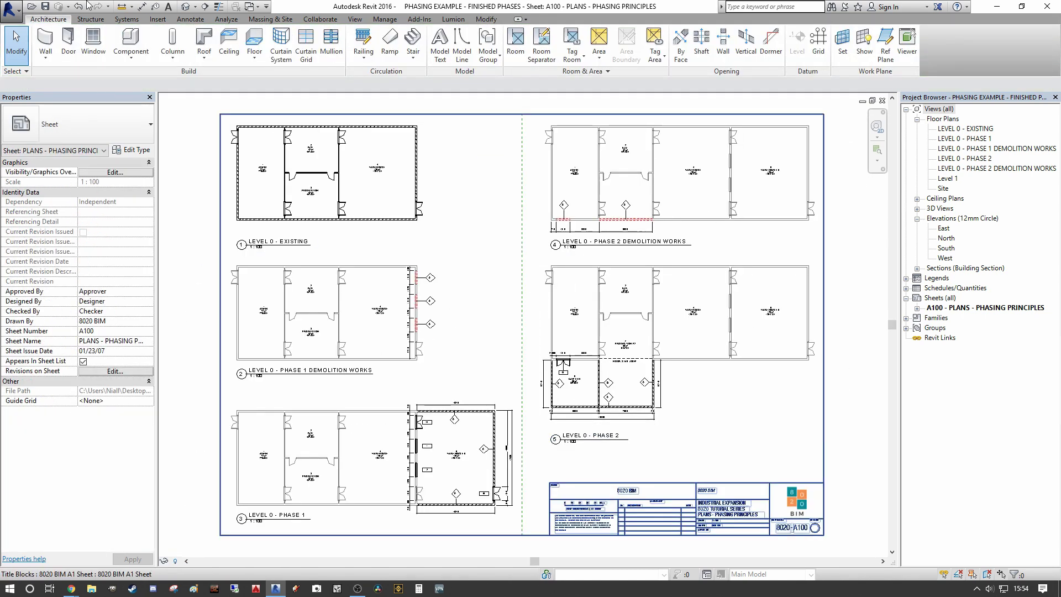
- Create a new family from the Metric Generic Annotation template in the Annotations folder
left_click(11, 10)
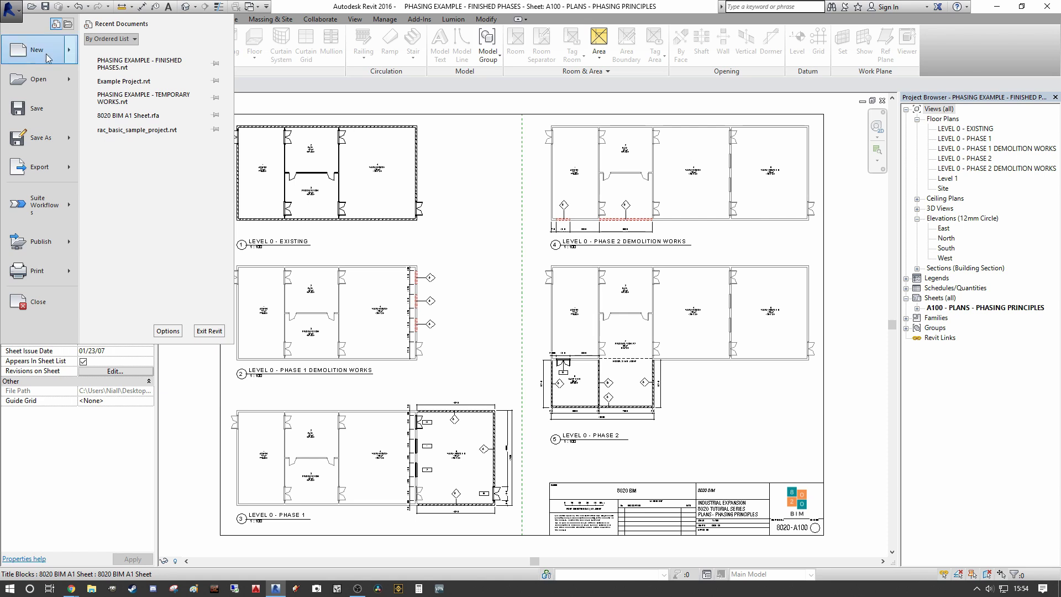
mouse_move(37, 51)
left_click(139, 88)
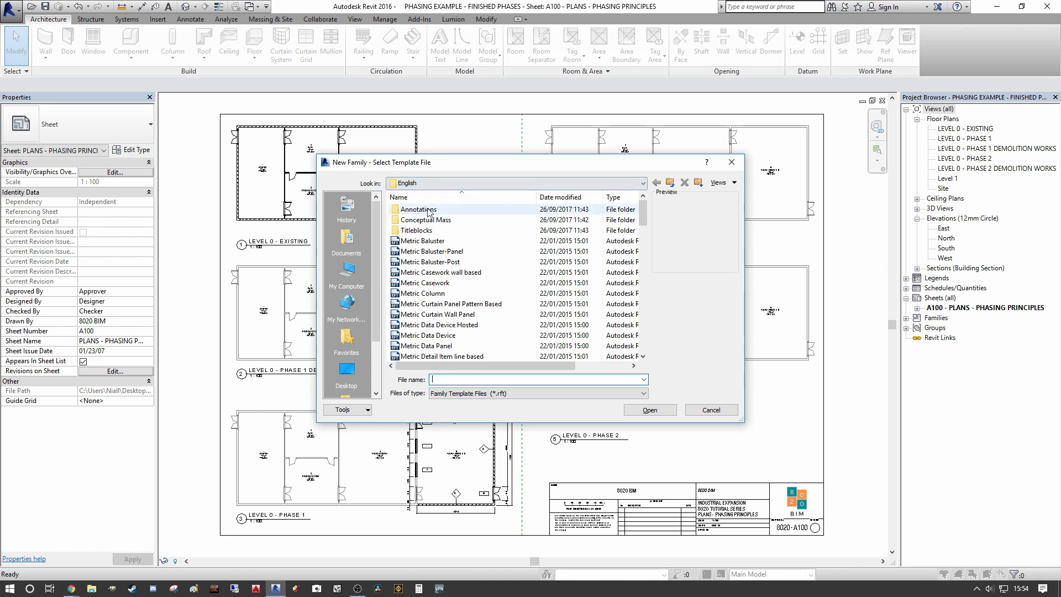
double_click(407, 210)
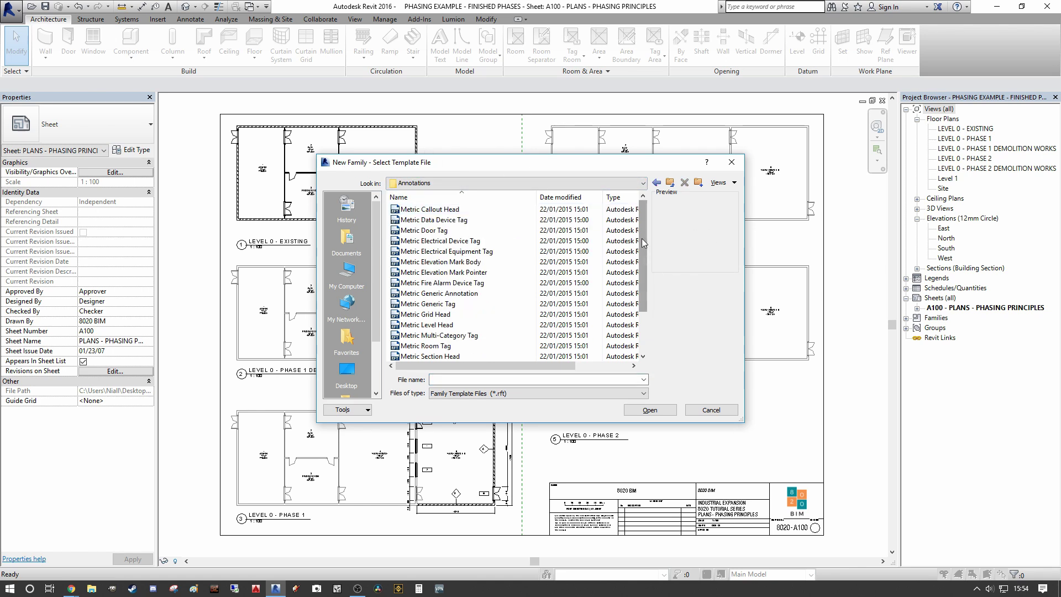
left_click_drag(642, 237, 629, 310)
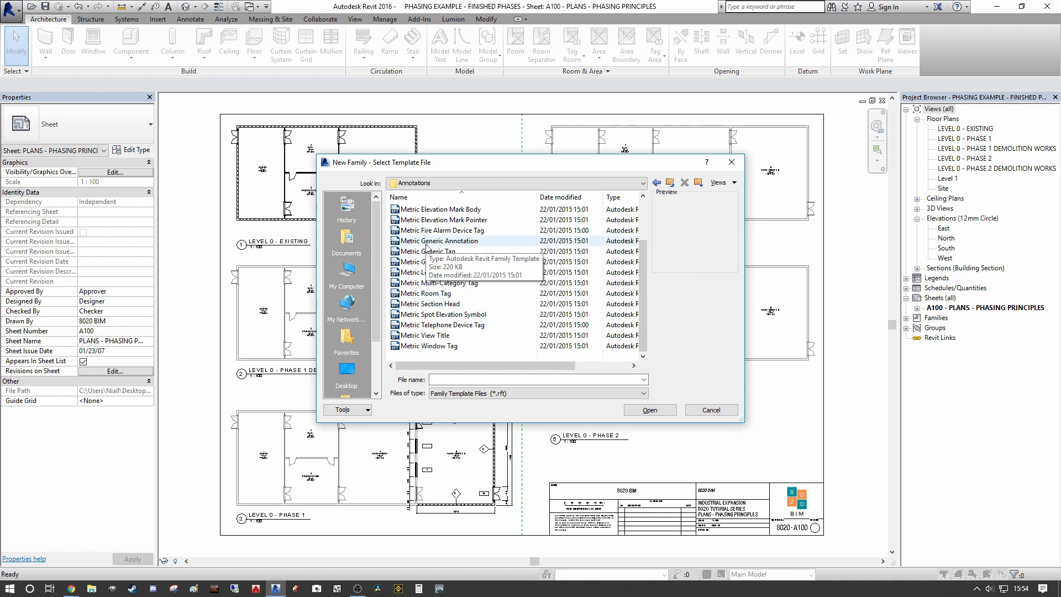
left_click(430, 246)
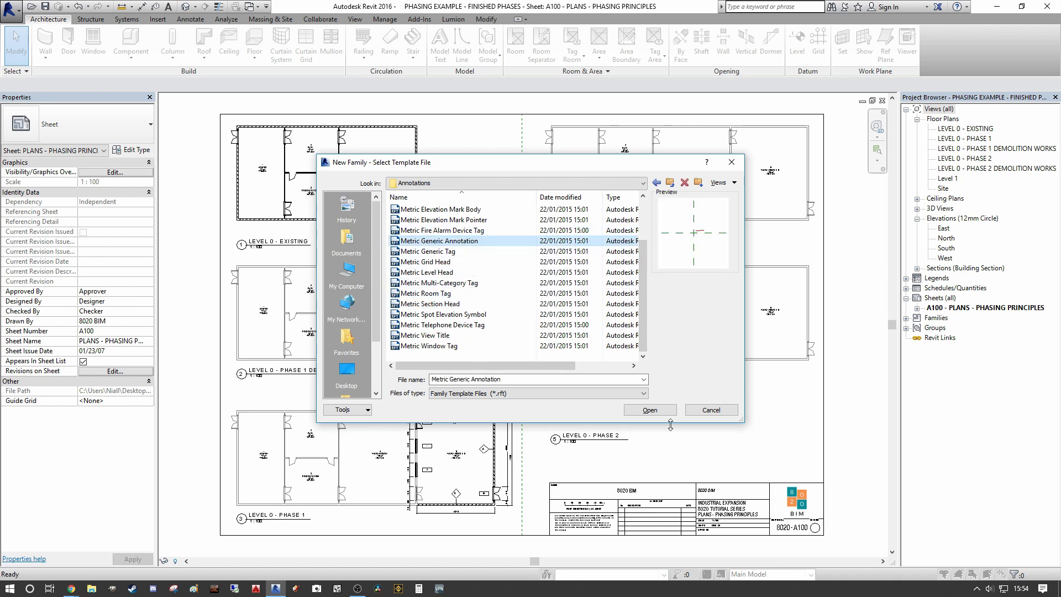
left_click(640, 413)
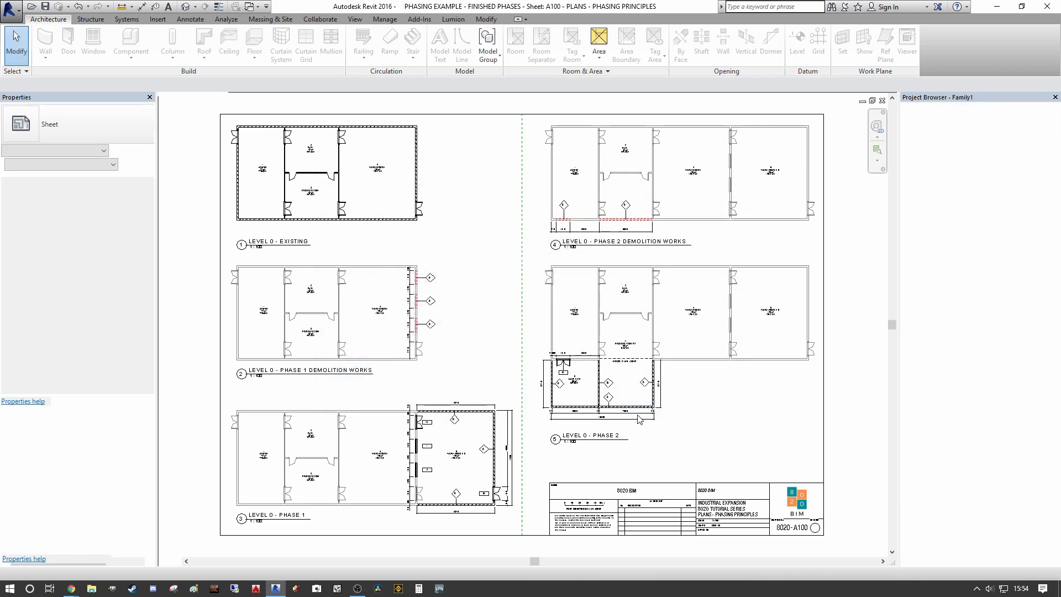
- Delete the red instruction note beside the reference plane intersection in the new annotation family
scroll(559, 327, "up", 6)
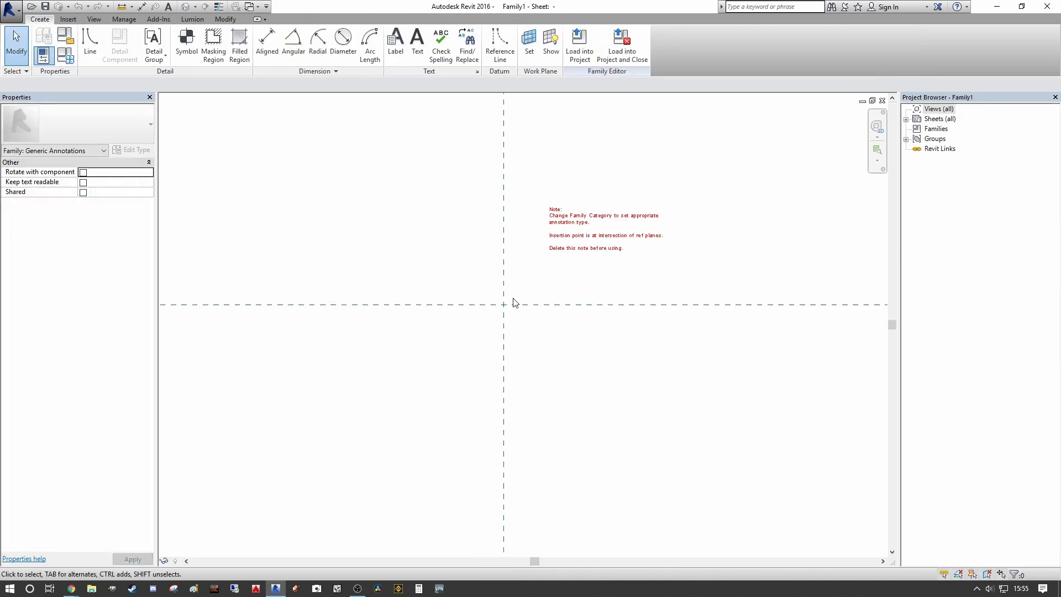
left_click(545, 308)
scroll(544, 307, "down", 2)
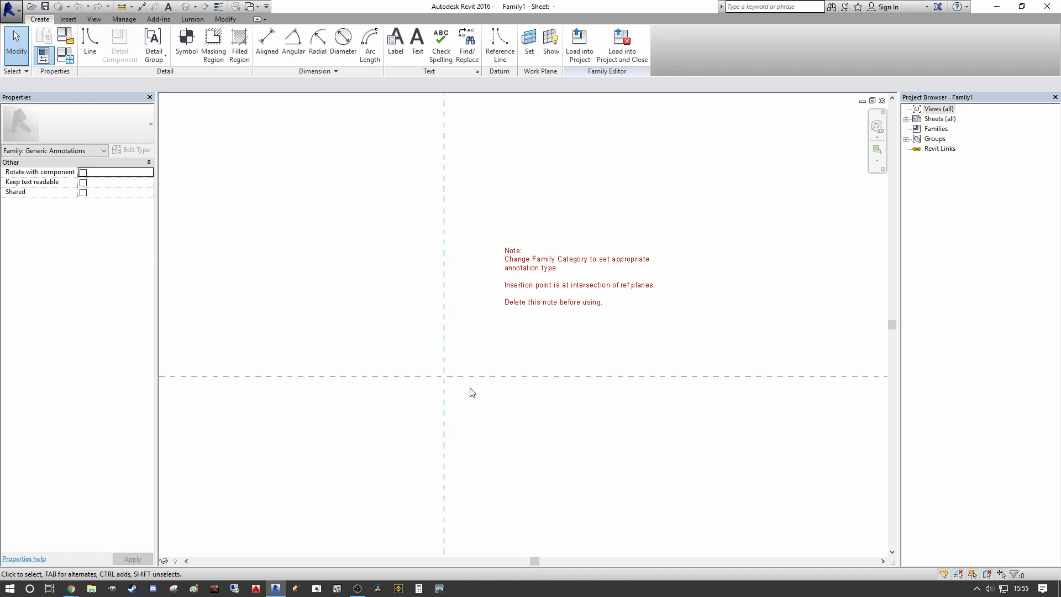
middle_click_drag(471, 392, 497, 382)
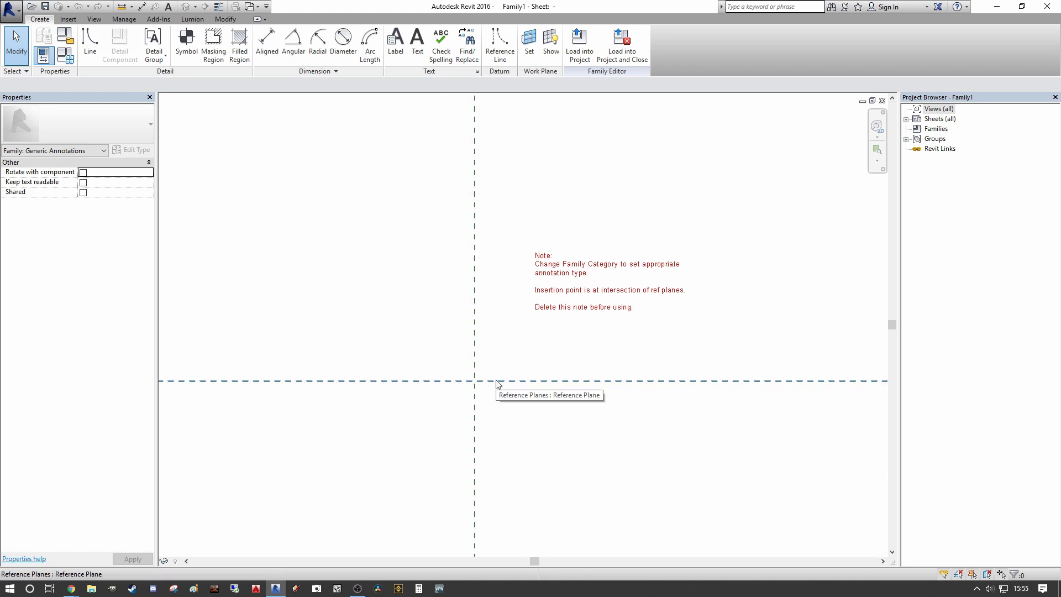
scroll(622, 355, "down", 2)
middle_click_drag(621, 355, 565, 333)
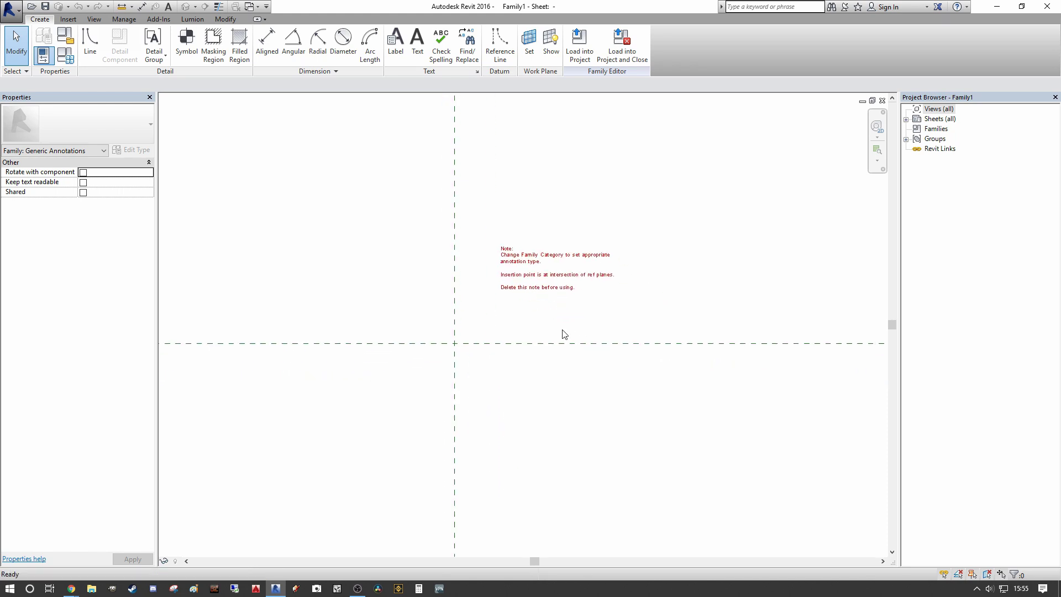
left_click(556, 260)
key("Delete")
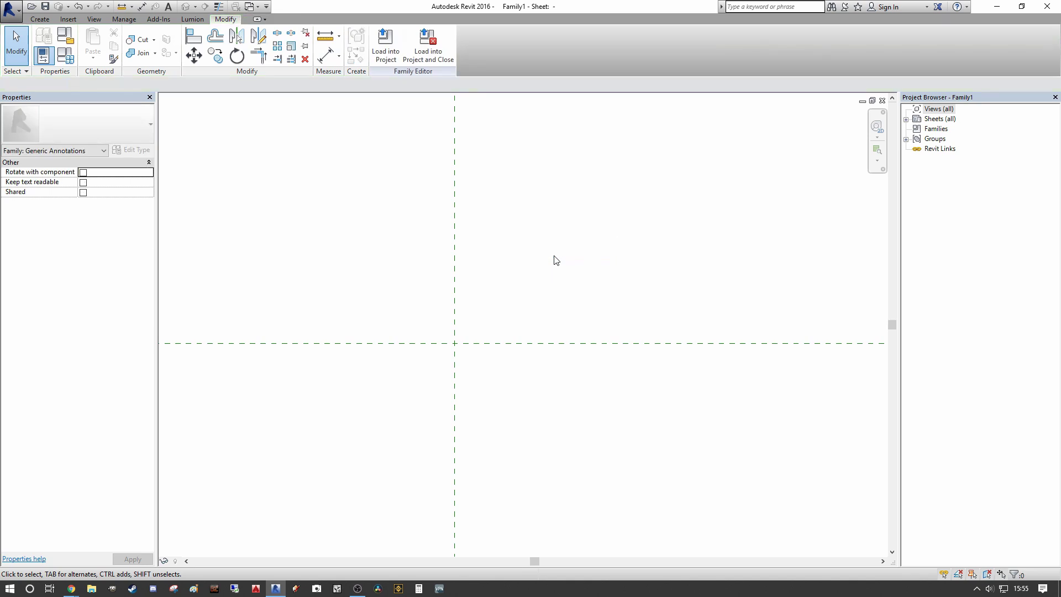
middle_click_drag(535, 249, 545, 253)
- Start a new parameter in the family types and name it Number
left_click(67, 55)
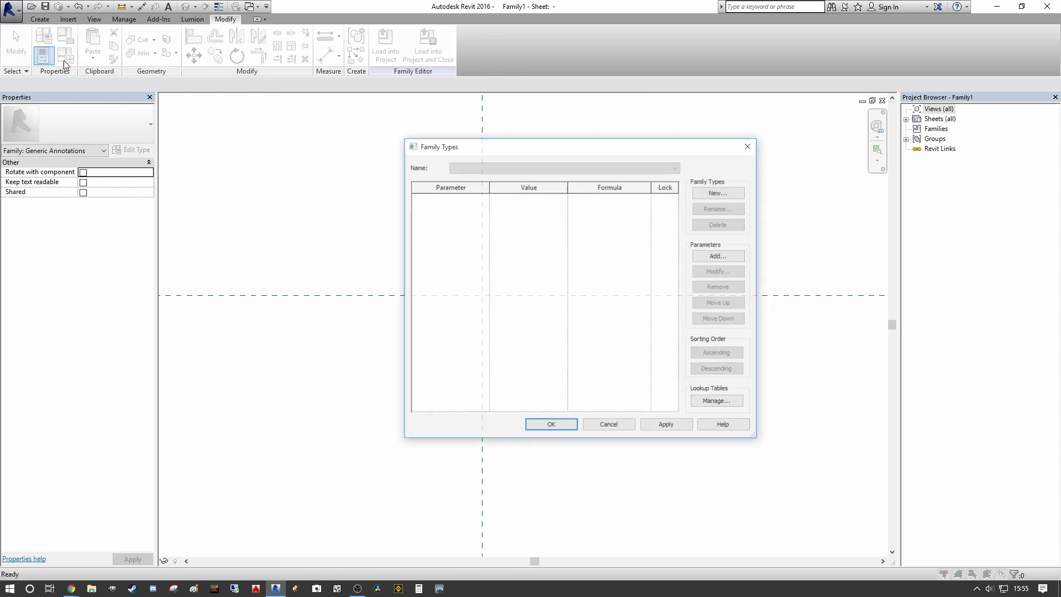
left_click(711, 253)
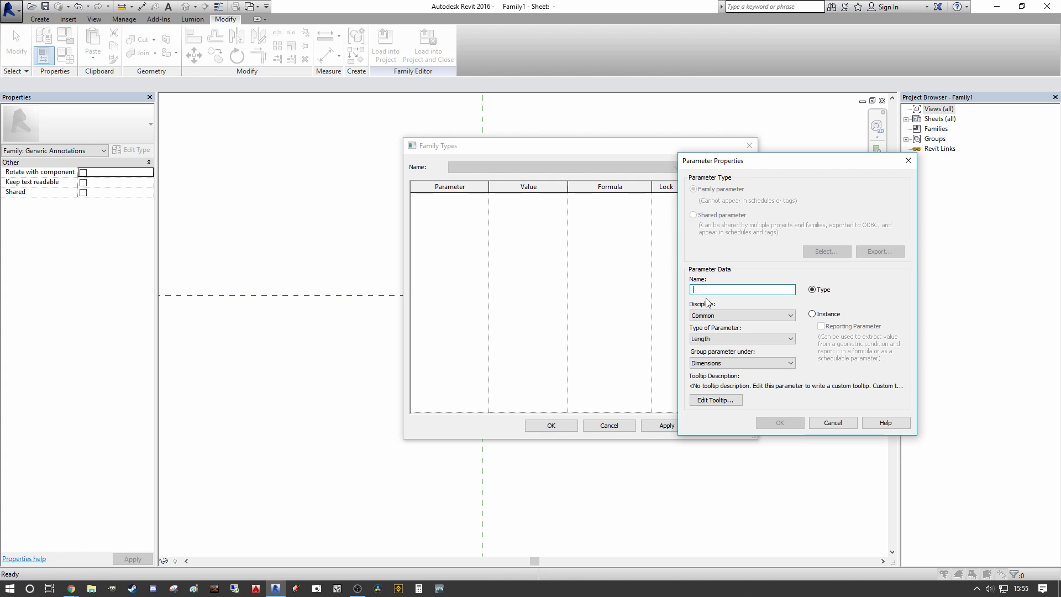
type("nUMBE")
key("BackSpace")
key("BackSpace")
key("BackSpace")
key("BackSpace")
key("BackSpace")
key("BackSpace")
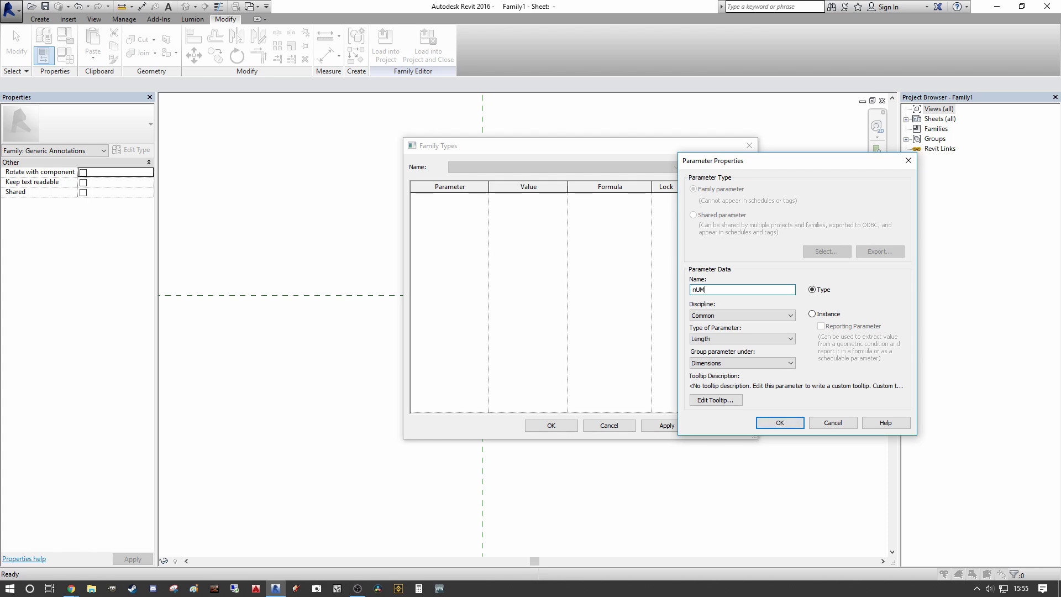
type("Number")
- Give the Number parameter the Number type, group it under Text, make it an instance parameter and add it
left_click(741, 316)
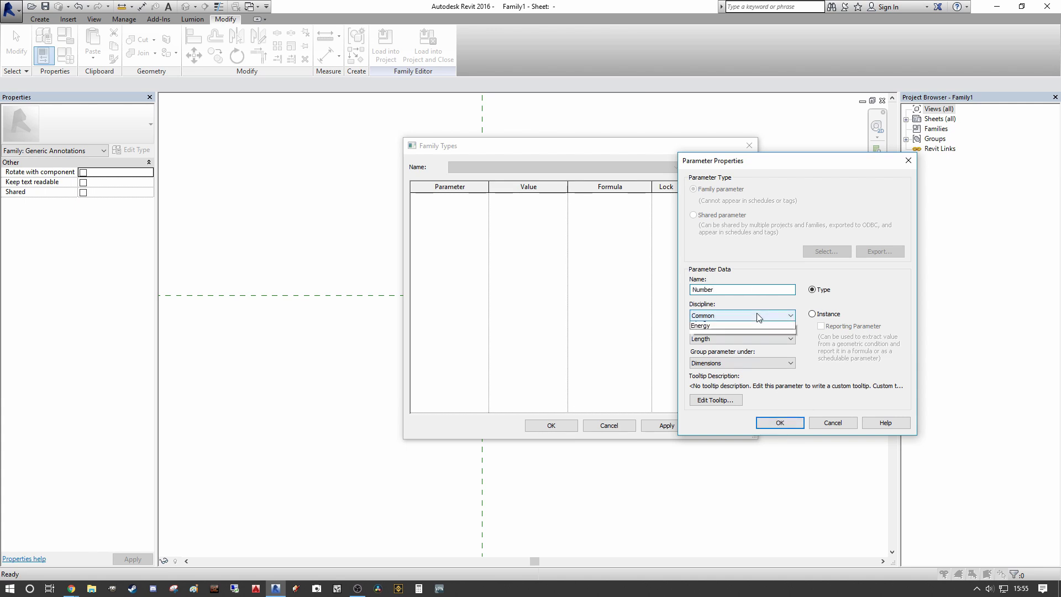
left_click(728, 333)
left_click(729, 338)
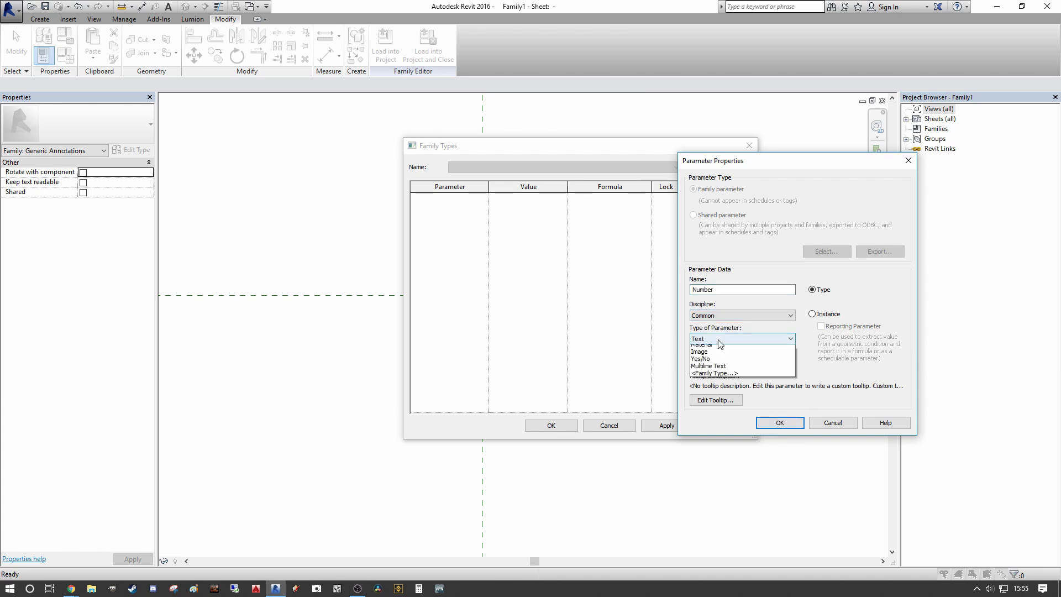
left_click(711, 363)
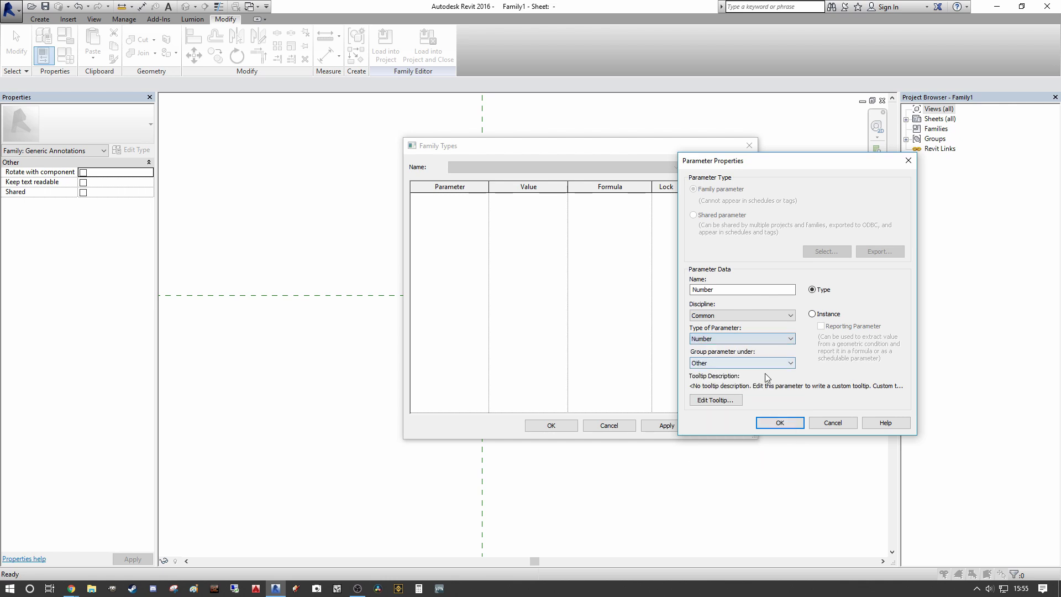
left_click(740, 362)
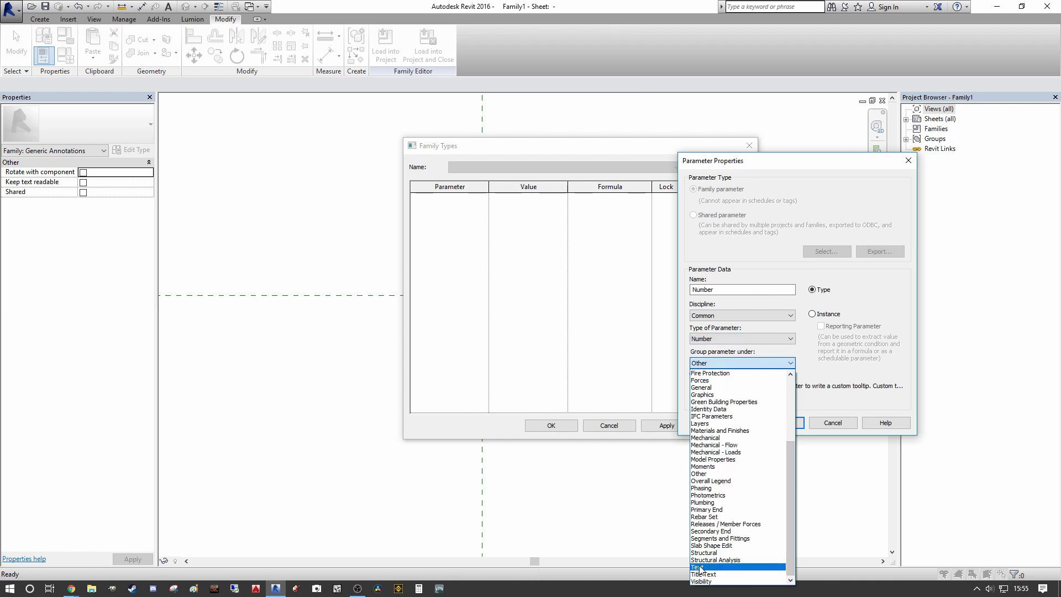
left_click(719, 567)
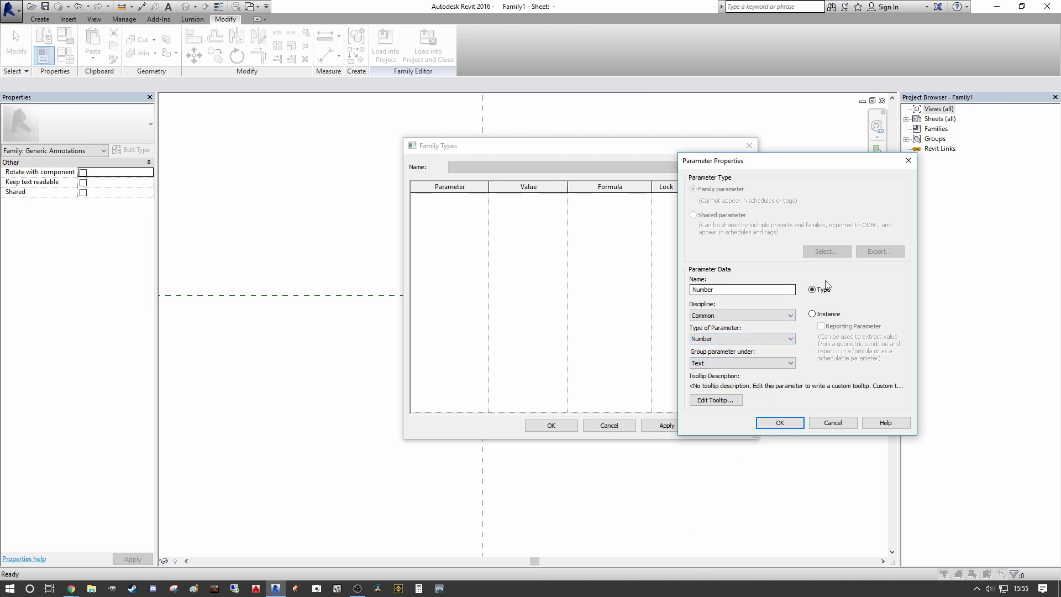
left_click(813, 314)
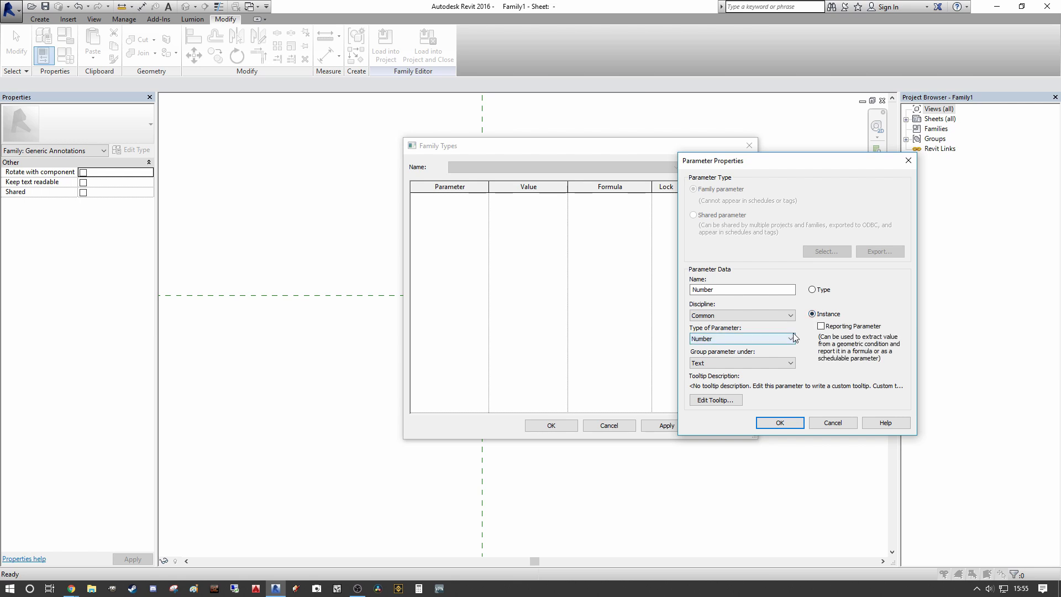
left_click(781, 424)
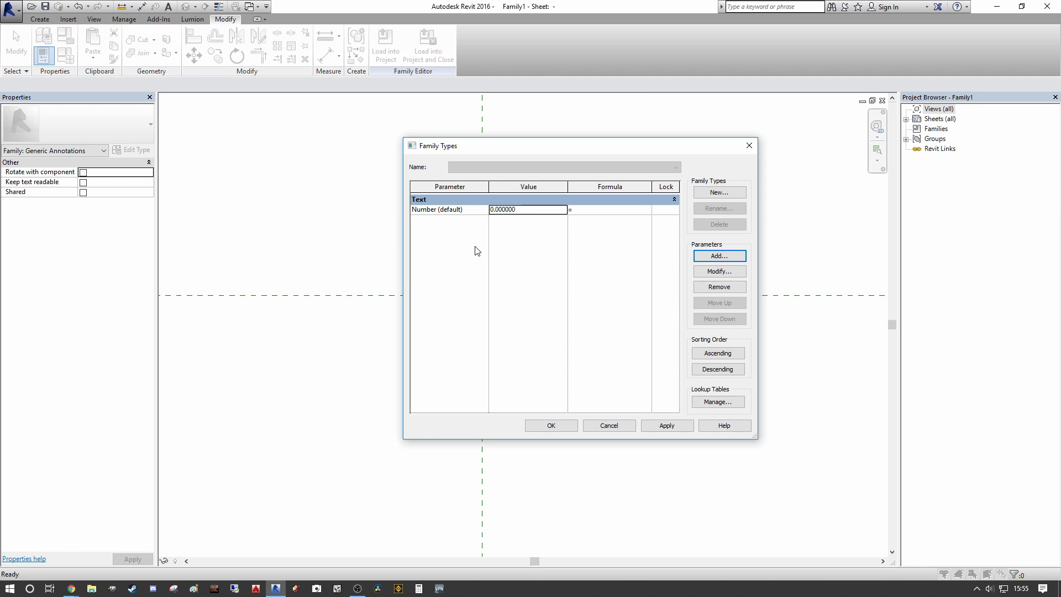
- Add an instance parameter named Text Note with parameter type Text
left_click(717, 257)
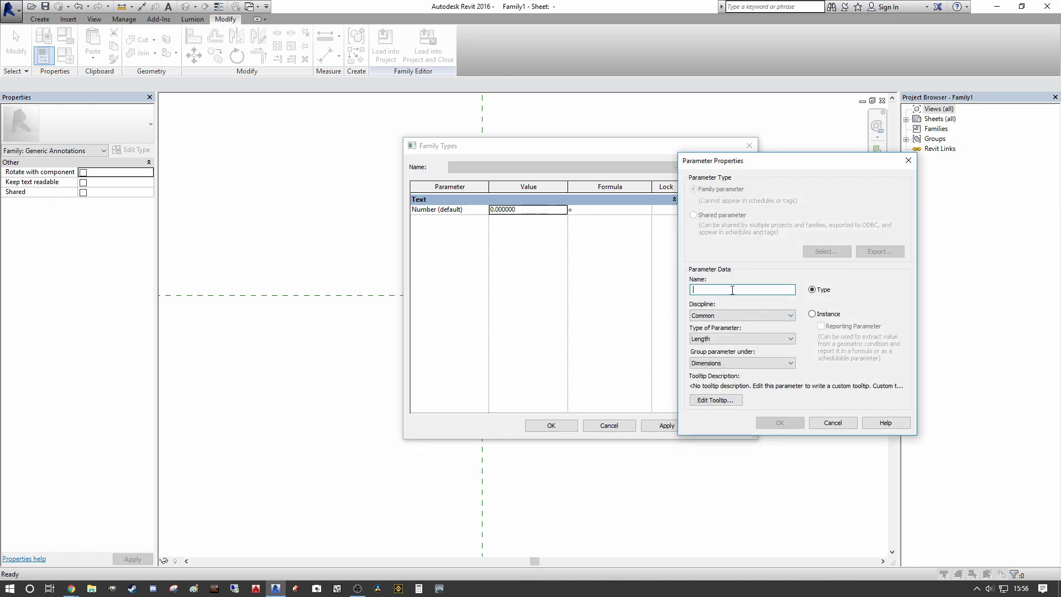
type("Text Note")
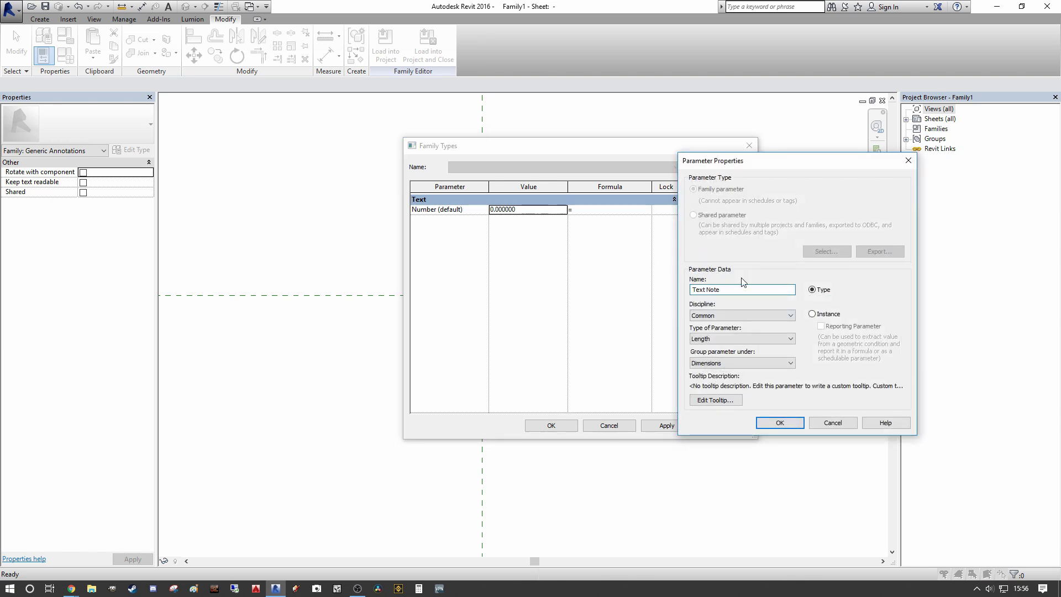
left_click(735, 339)
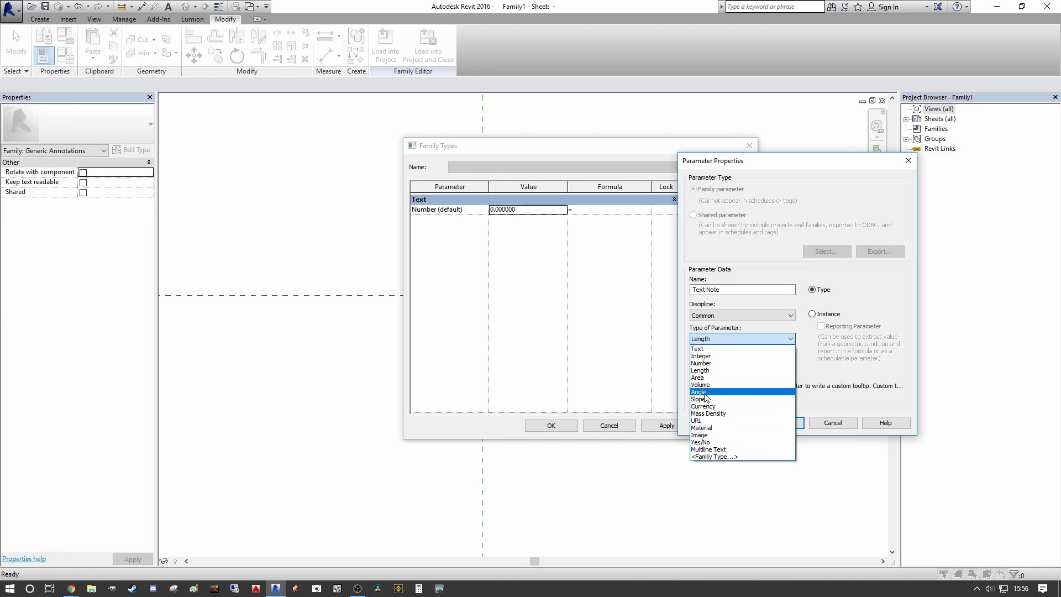
left_click(699, 349)
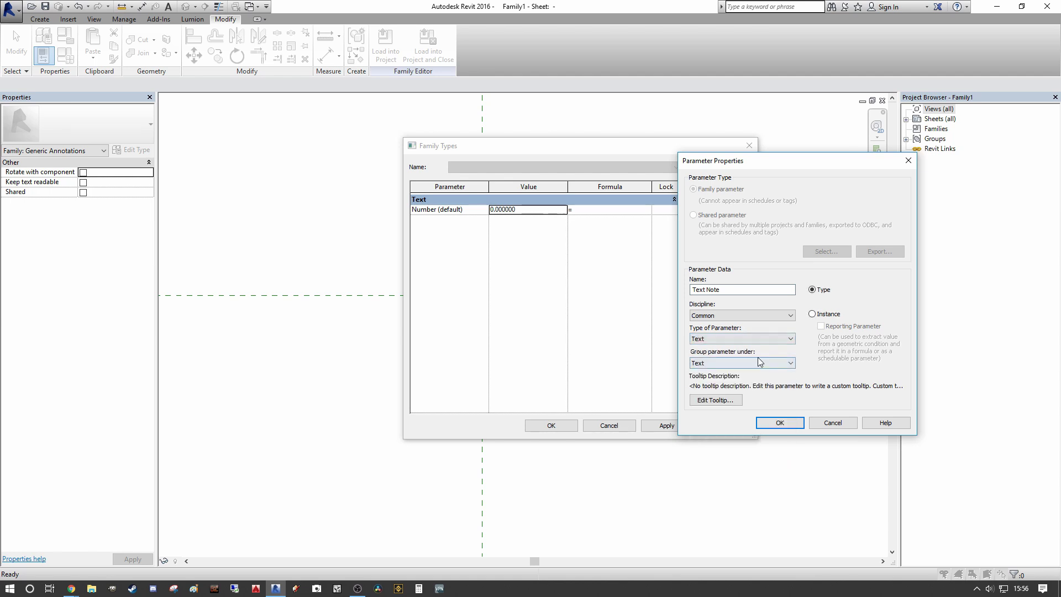
left_click(812, 314)
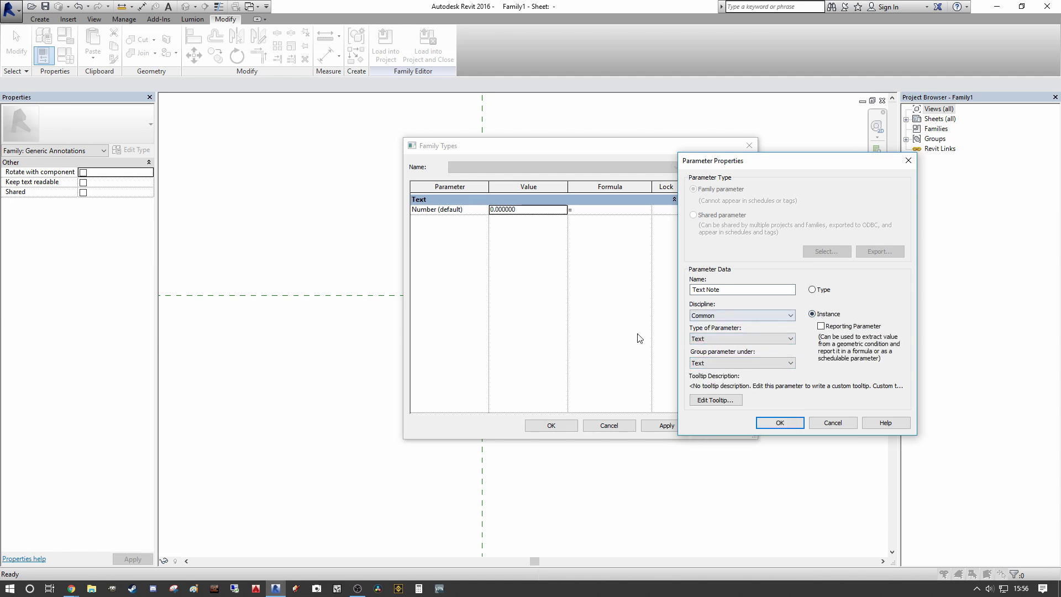
left_click(803, 426)
- Add an instance parameter named View Type with parameter type Text
left_click(715, 257)
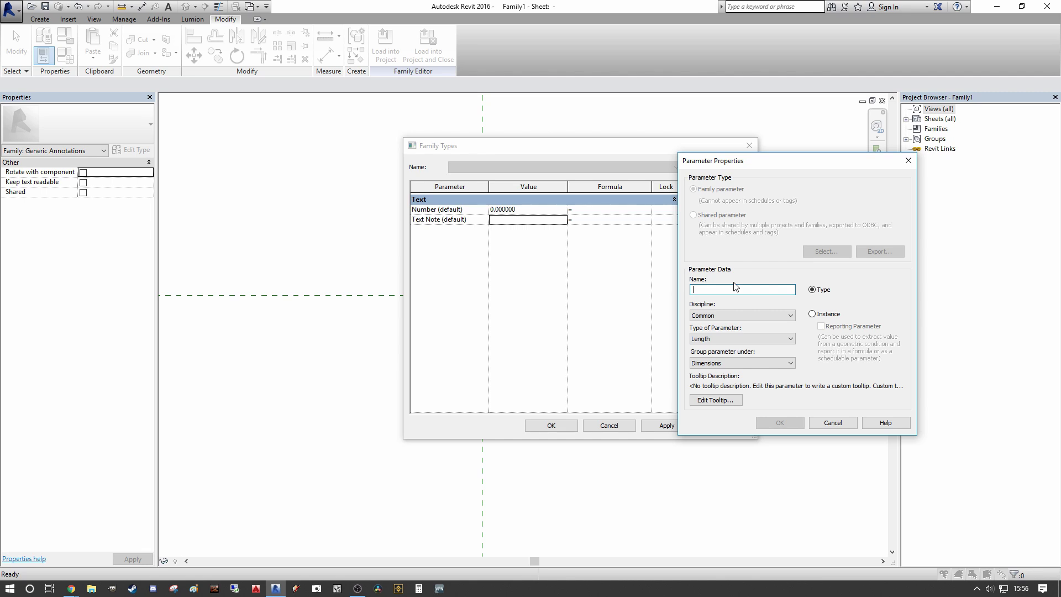
type("View Type")
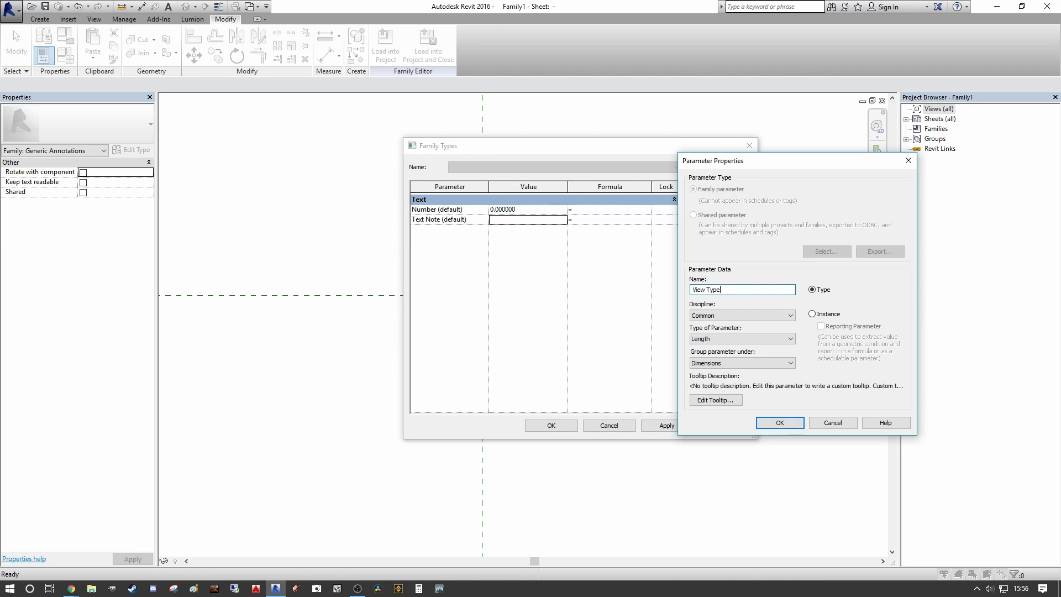
left_click(751, 339)
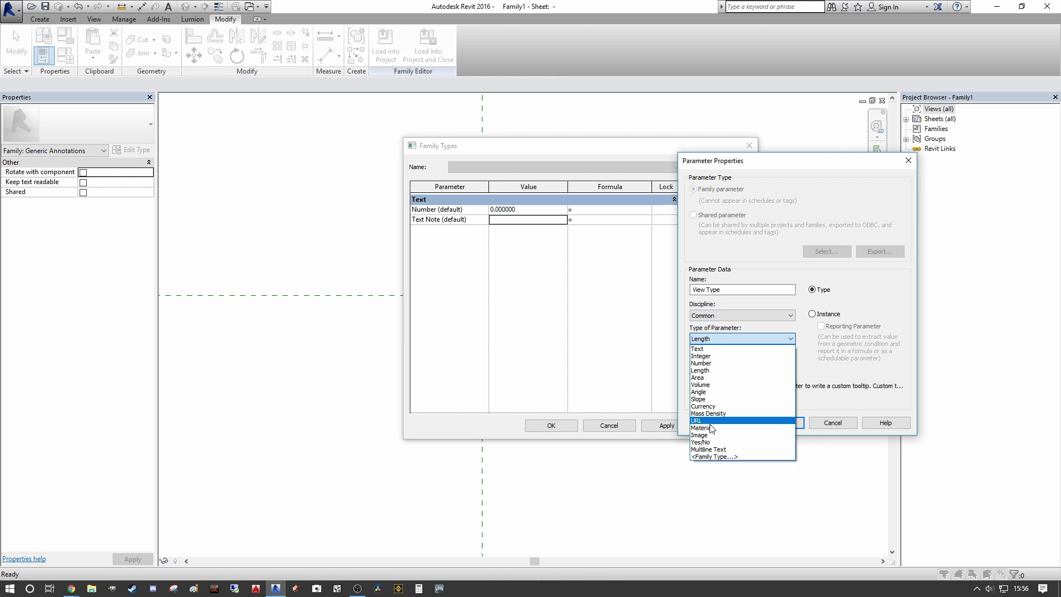
left_click(719, 349)
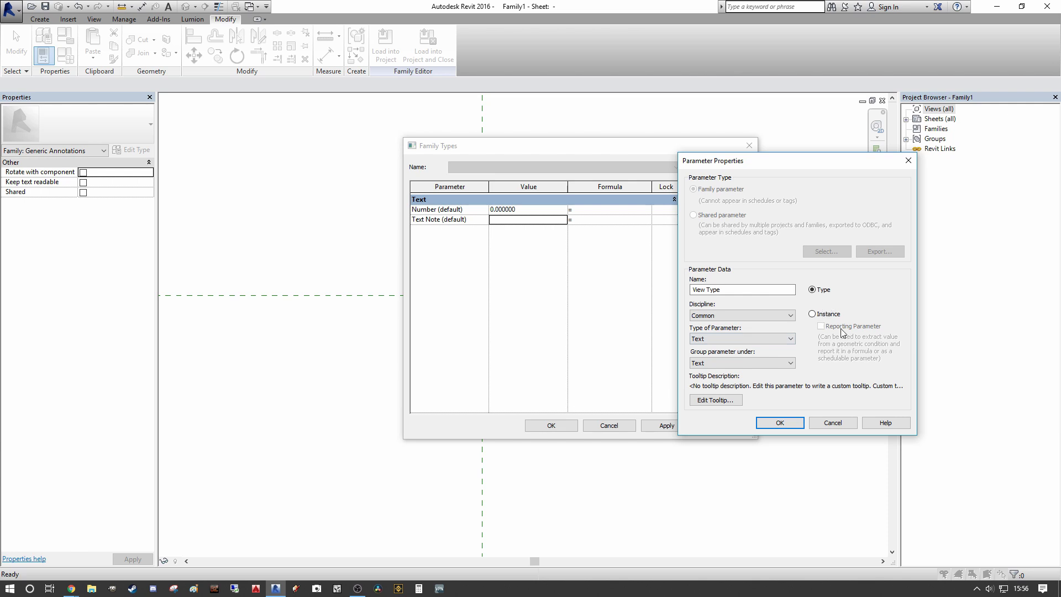
left_click(812, 313)
left_click(780, 422)
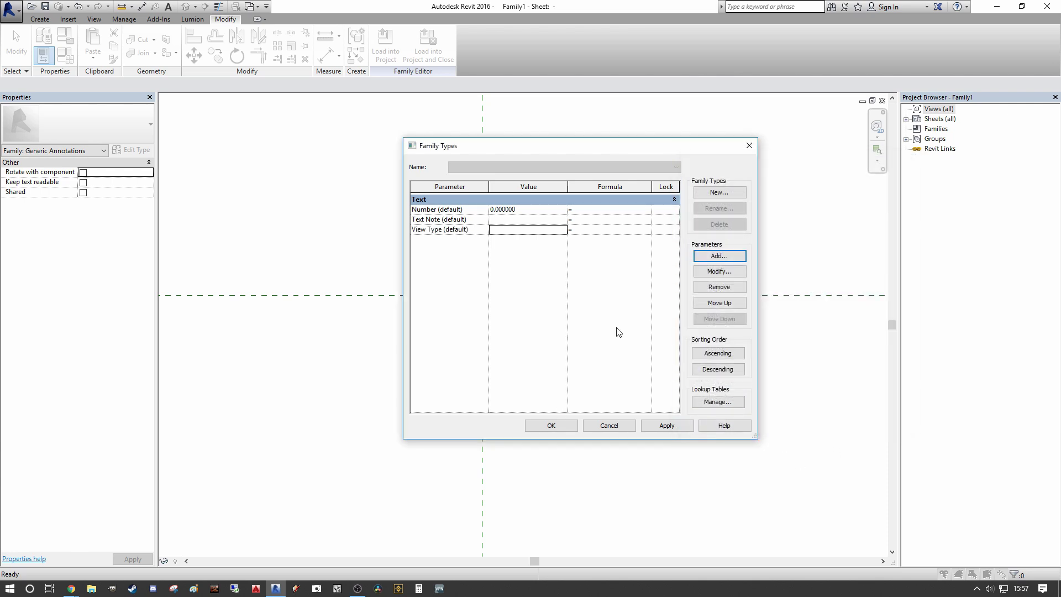
- Start a new parameter in the family types and name it Note Visibility
left_click(717, 260)
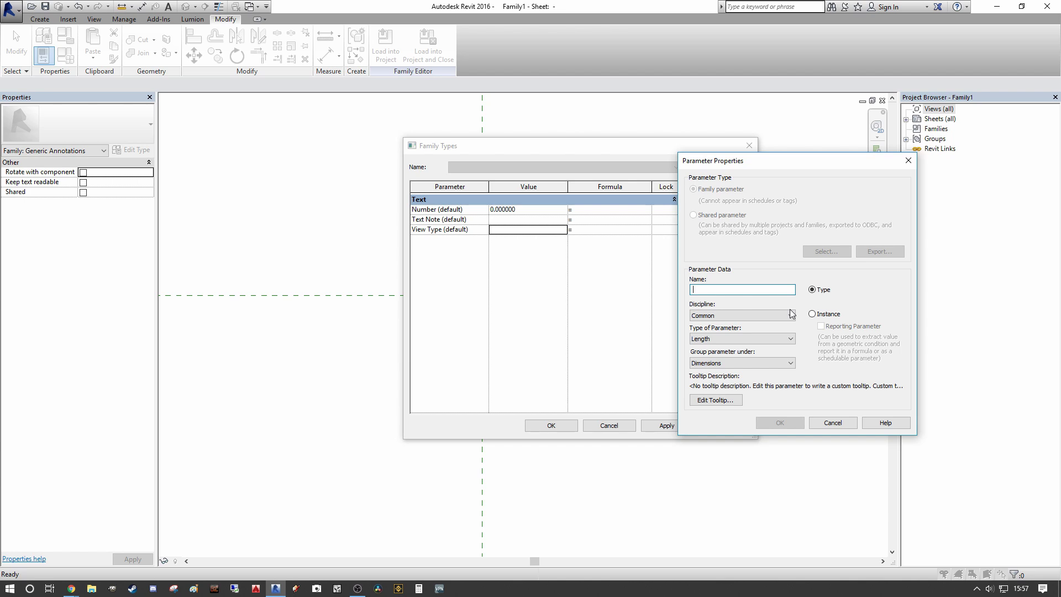
type("Visibility")
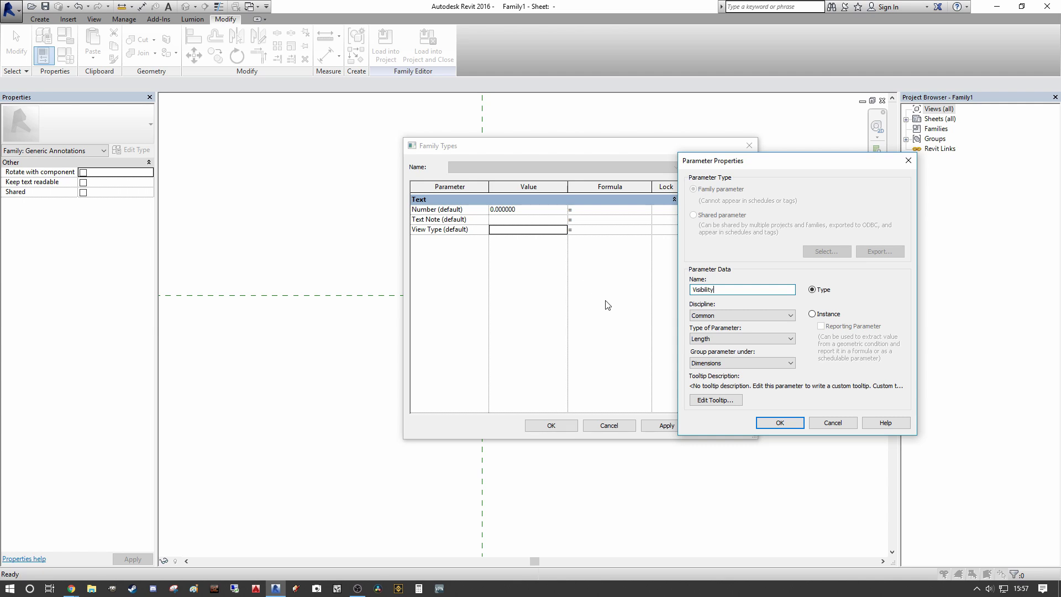
left_click(693, 289)
type("Note")
- Make Note Visibility a Yes/No instance parameter grouped under Visibility, add it, and accept the family types
left_click(762, 336)
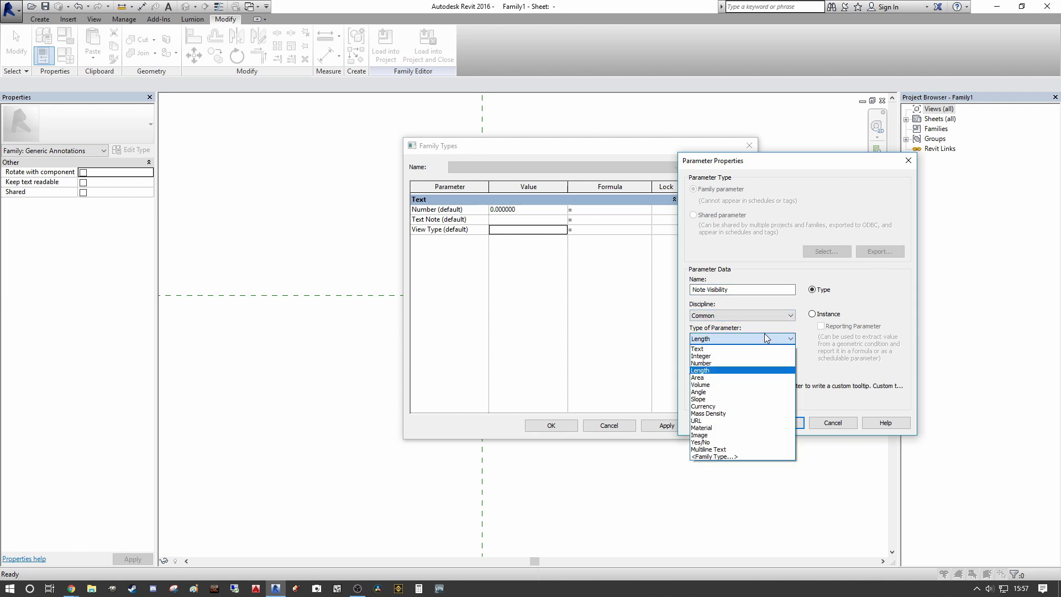
left_click(717, 443)
left_click(776, 364)
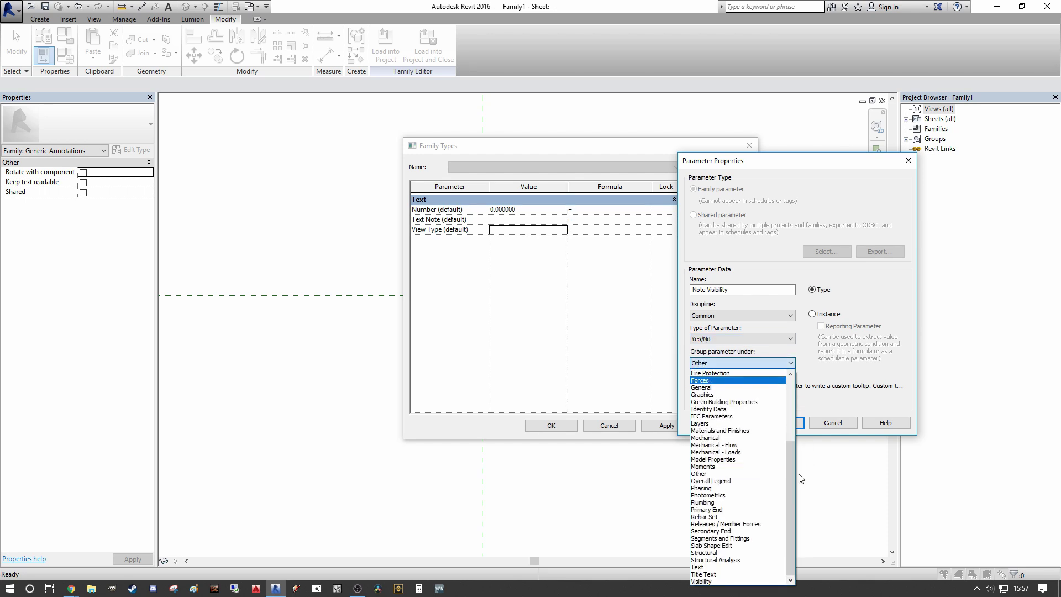
left_click(705, 582)
left_click(812, 314)
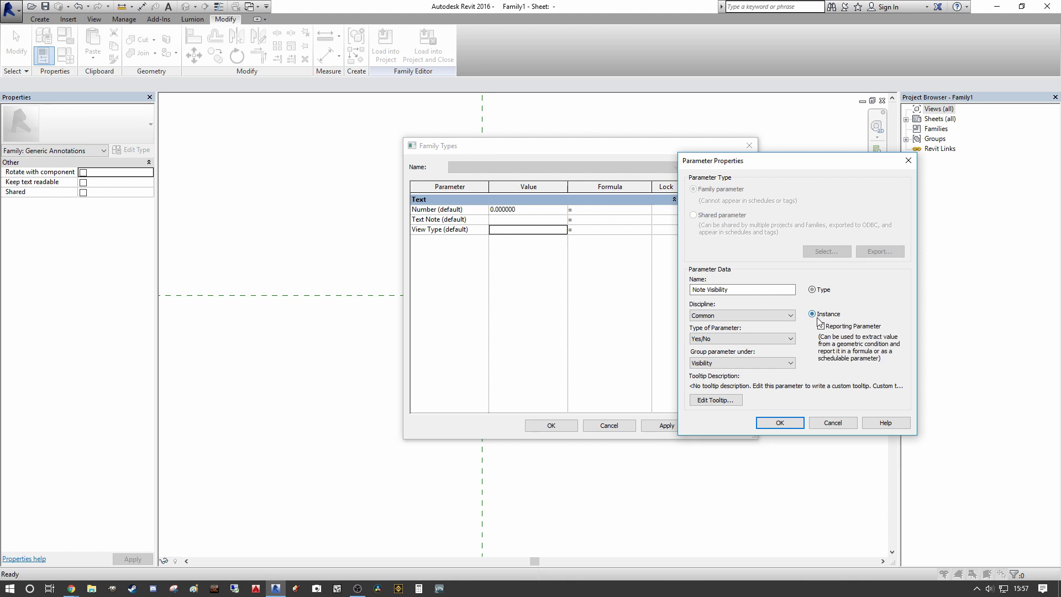
left_click(787, 425)
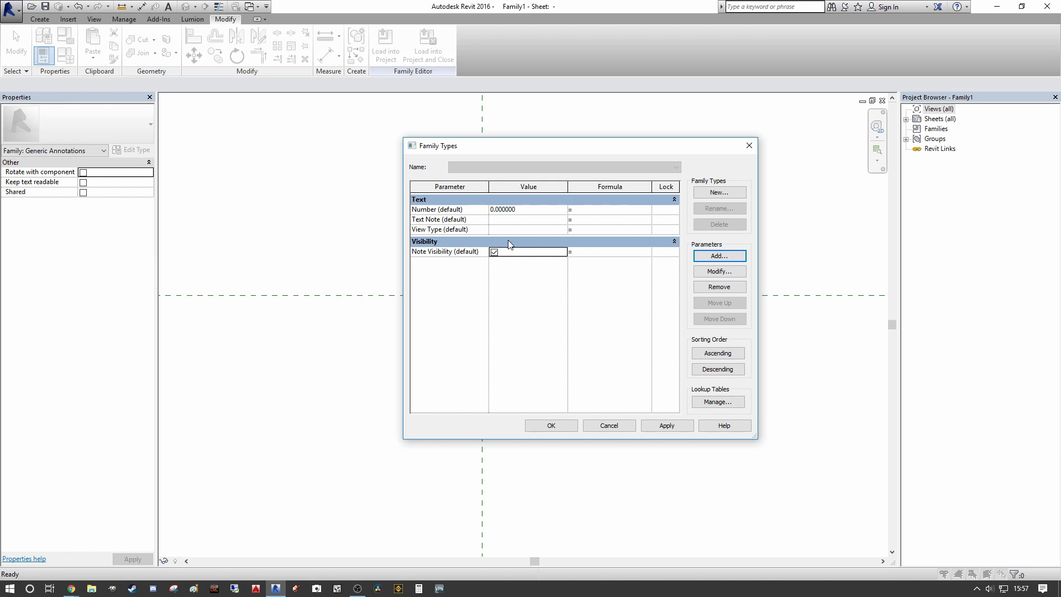
left_click(650, 427)
left_click(548, 426)
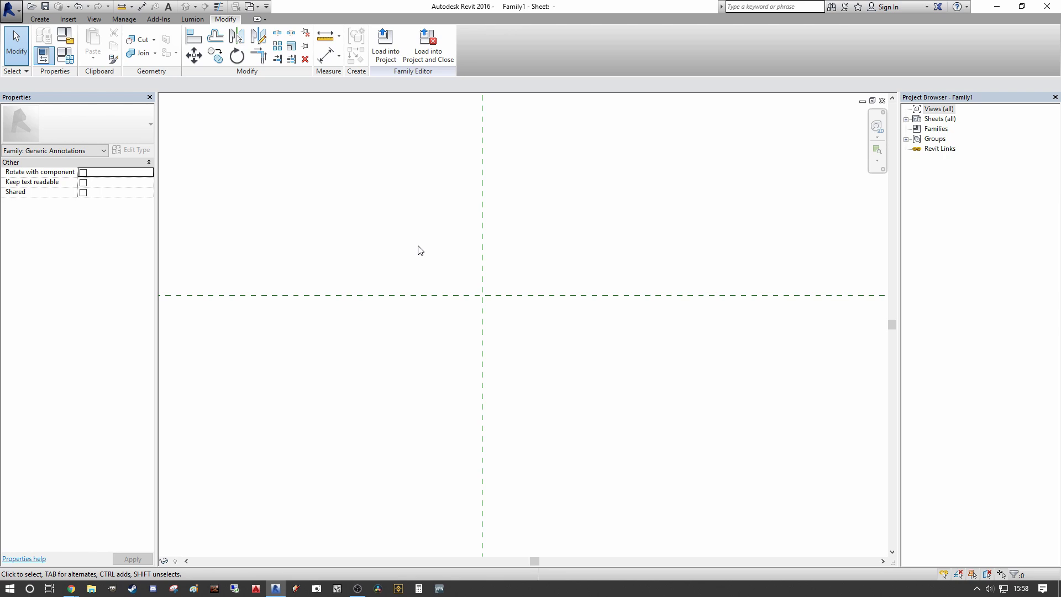
- Start a new label and duplicate the 3mm label type as 2.5mm Number
left_click(39, 19)
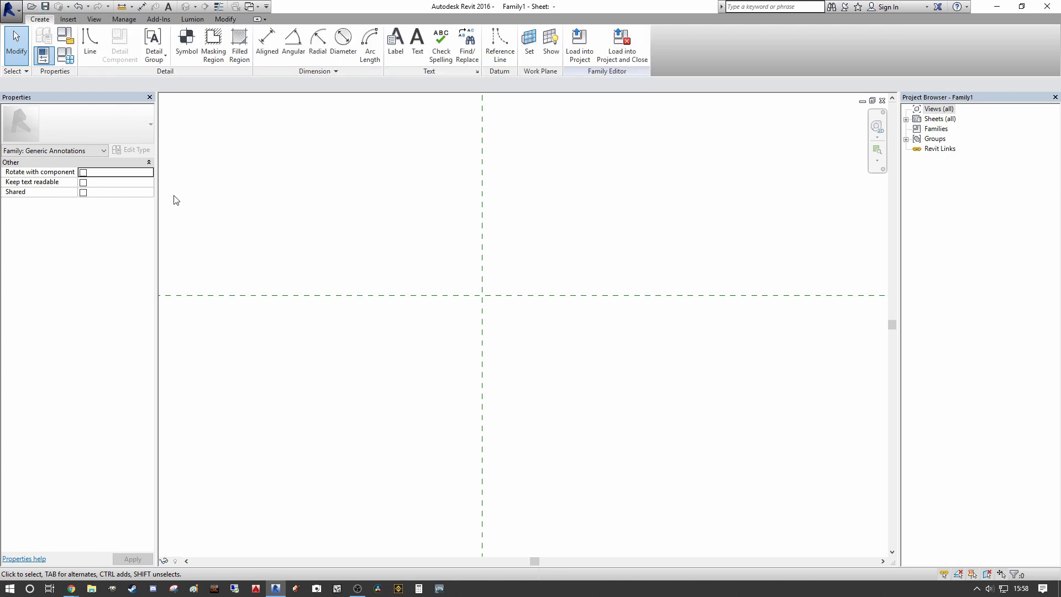
left_click(387, 55)
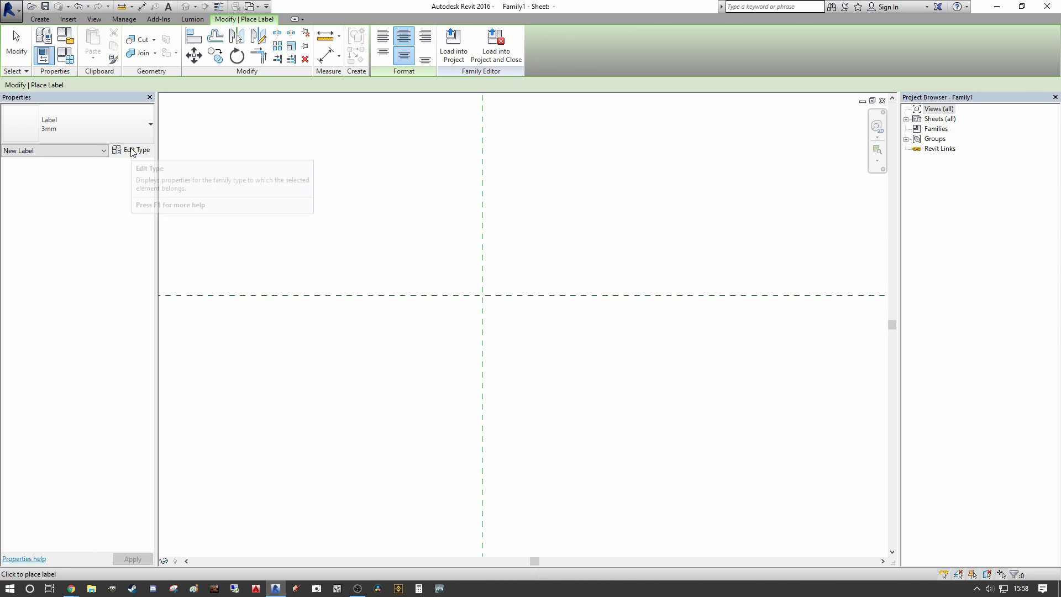
left_click(104, 121)
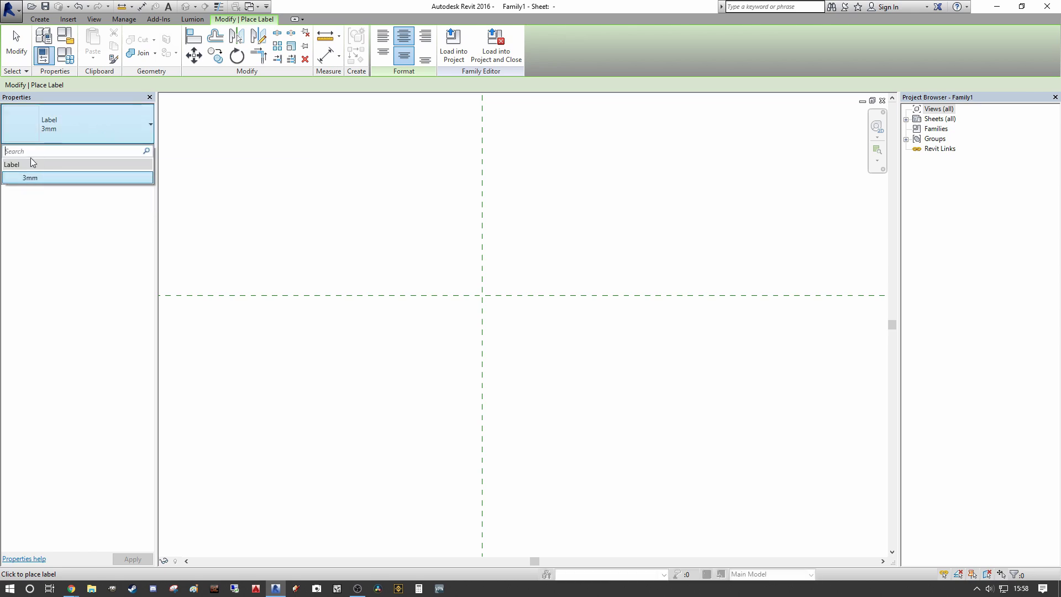
left_click(68, 117)
left_click(133, 150)
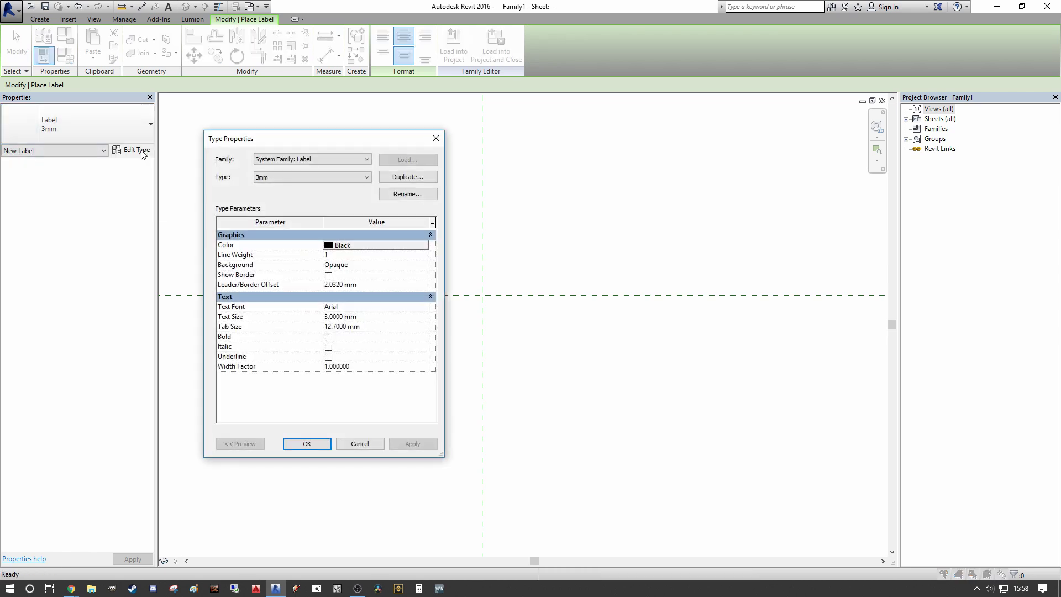
left_click(410, 176)
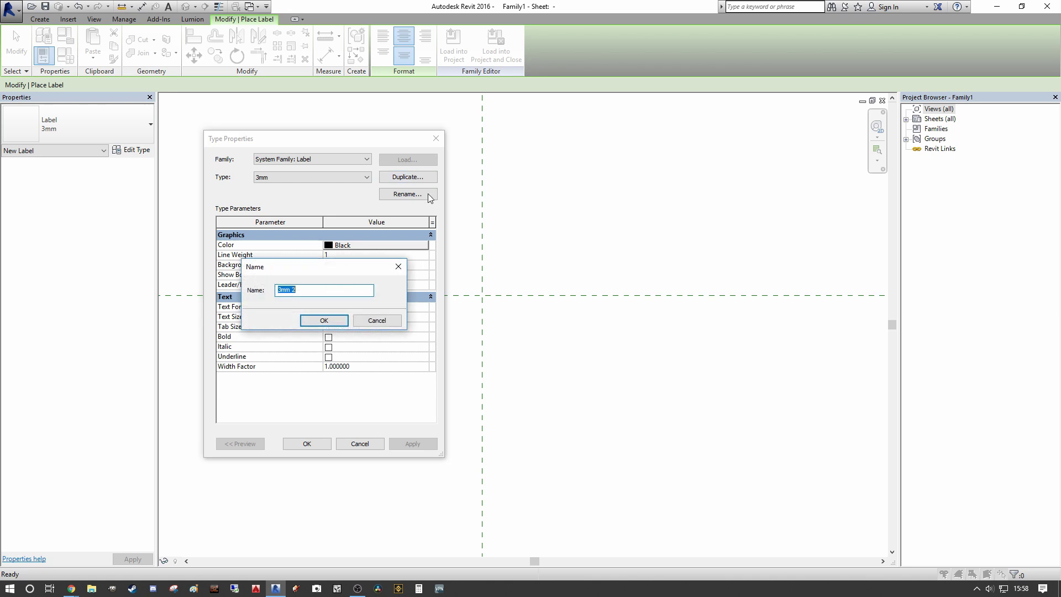
type("2")
type(".5MM")
type("r")
key("Return")
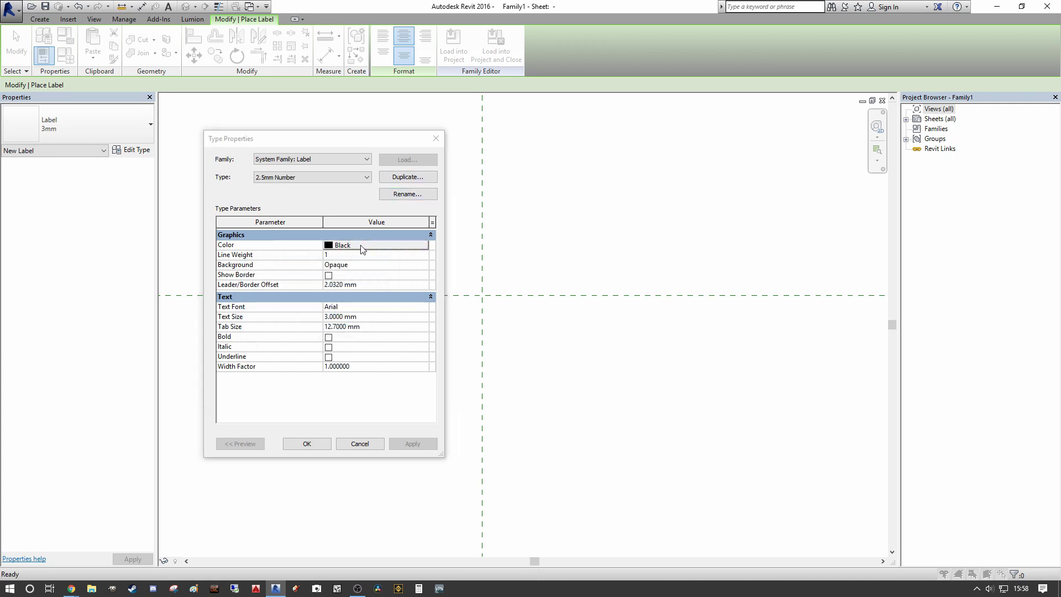
- Set the 2.5mm Number type's color to RGB 000-128-192 and line weight to 3, and turn on its border
left_click(362, 248)
left_click(281, 230)
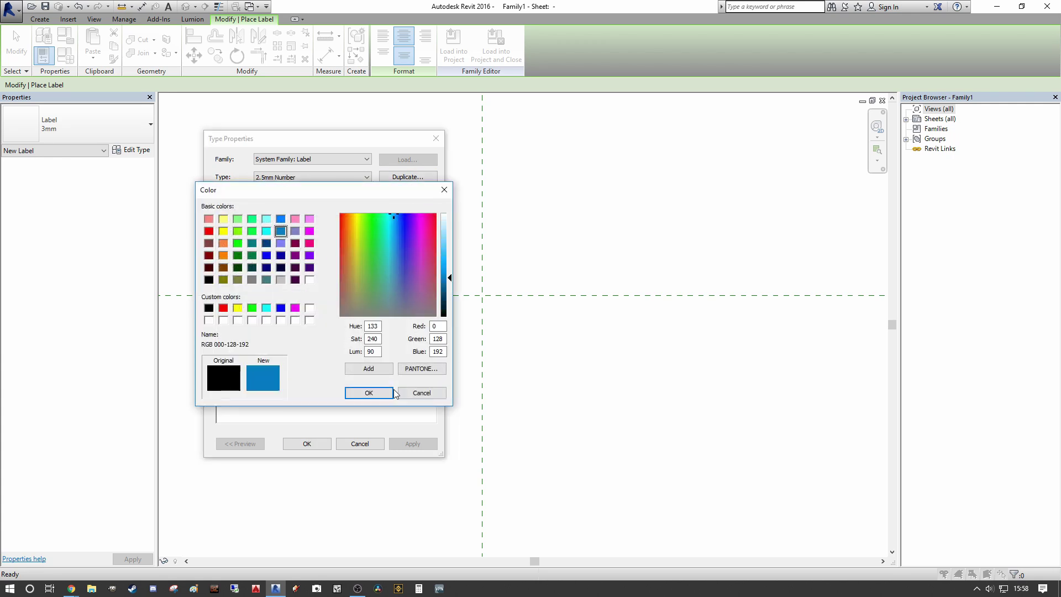
left_click(368, 393)
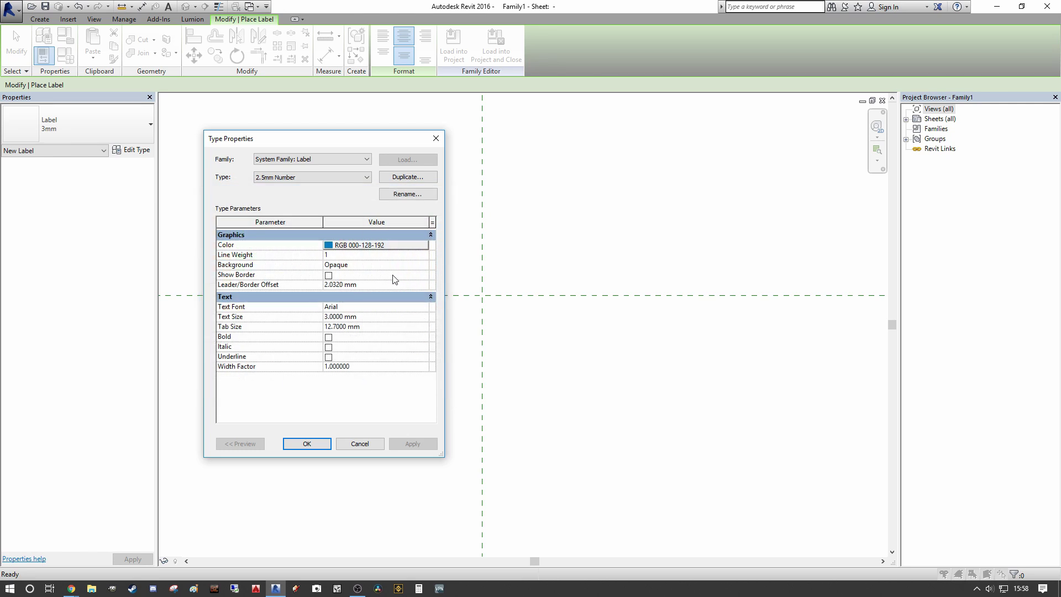
type("3")
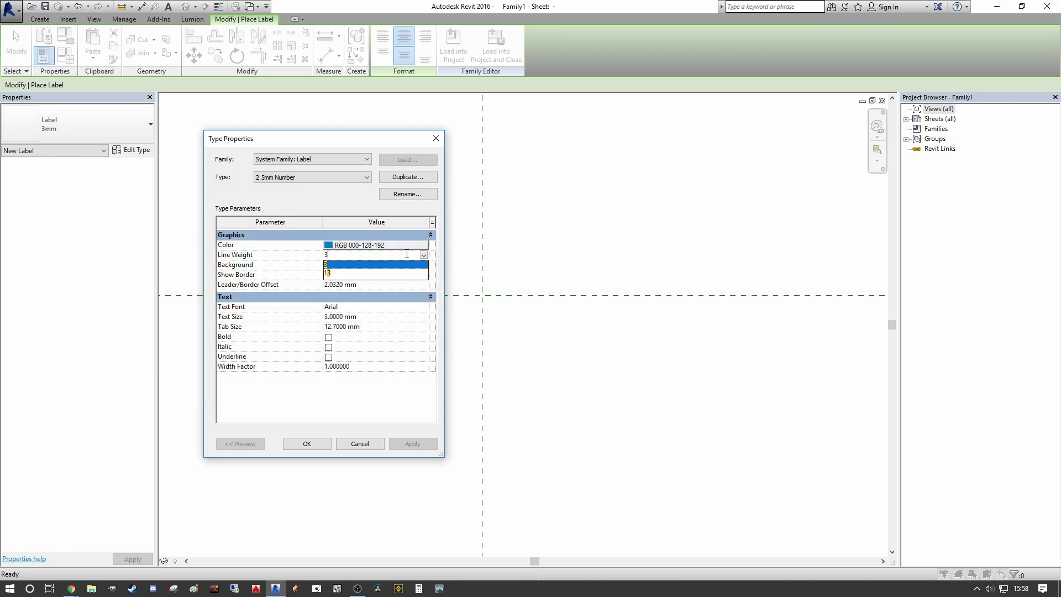
left_click(361, 265)
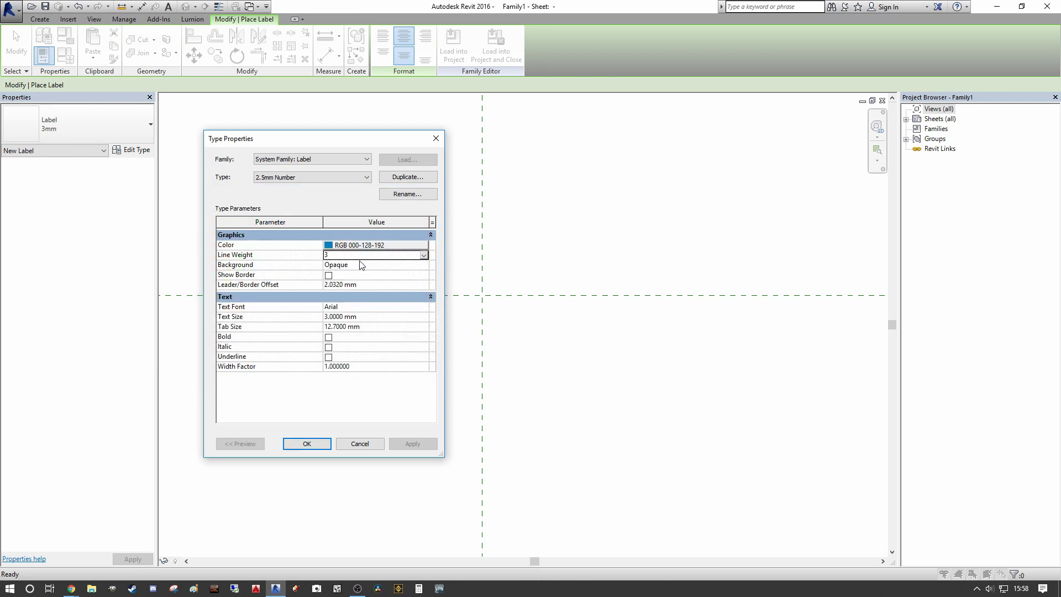
left_click(328, 275)
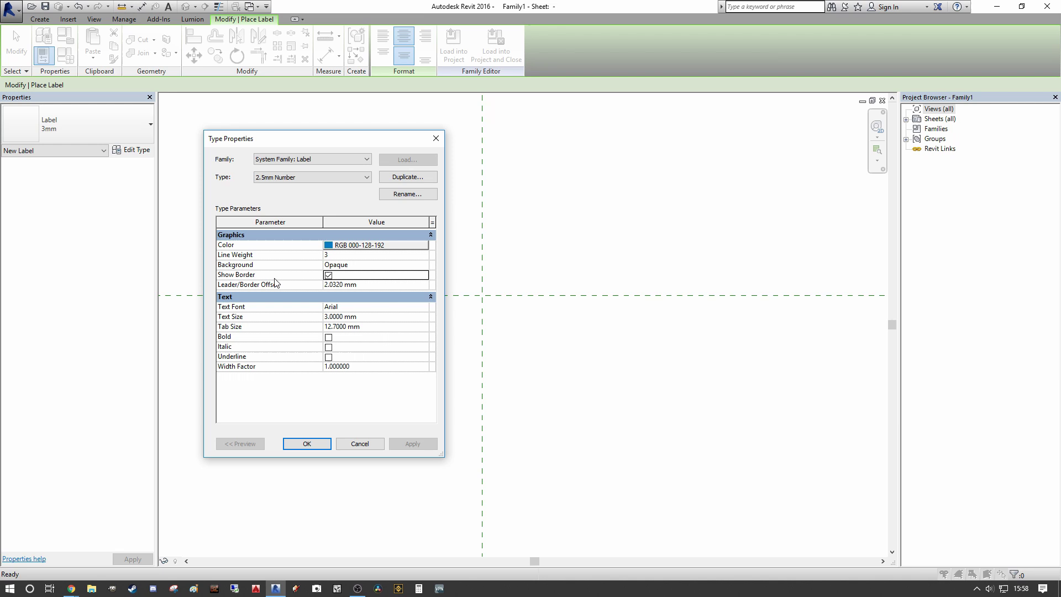
- Set the 2.5mm Number type's text size to 2.5 mm and font to Arial Narrow, and accept the type properties
left_click(375, 317)
type("2.5")
left_click(424, 308)
left_click(359, 342)
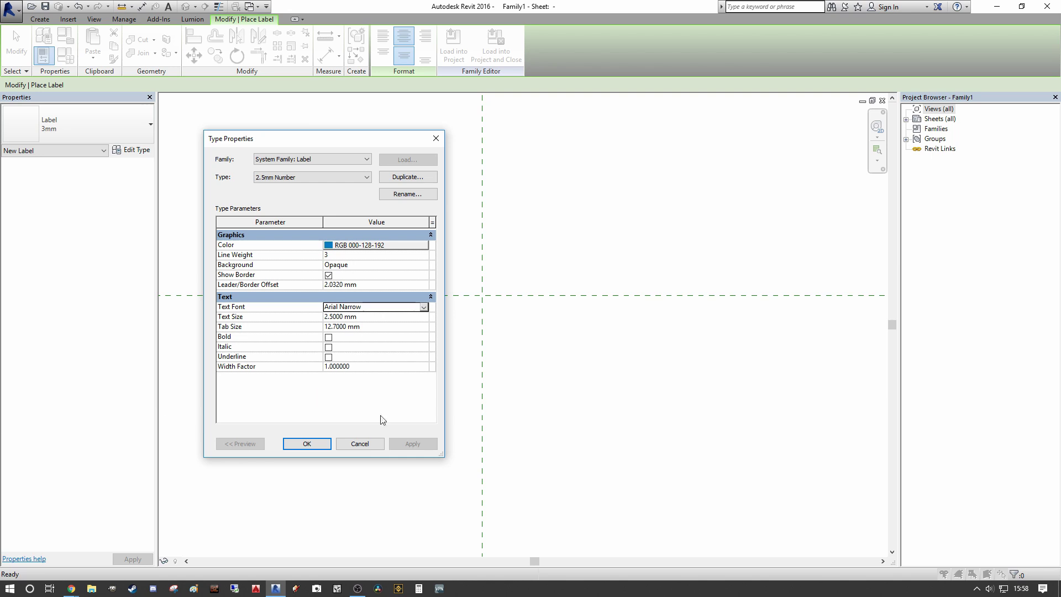
left_click(306, 443)
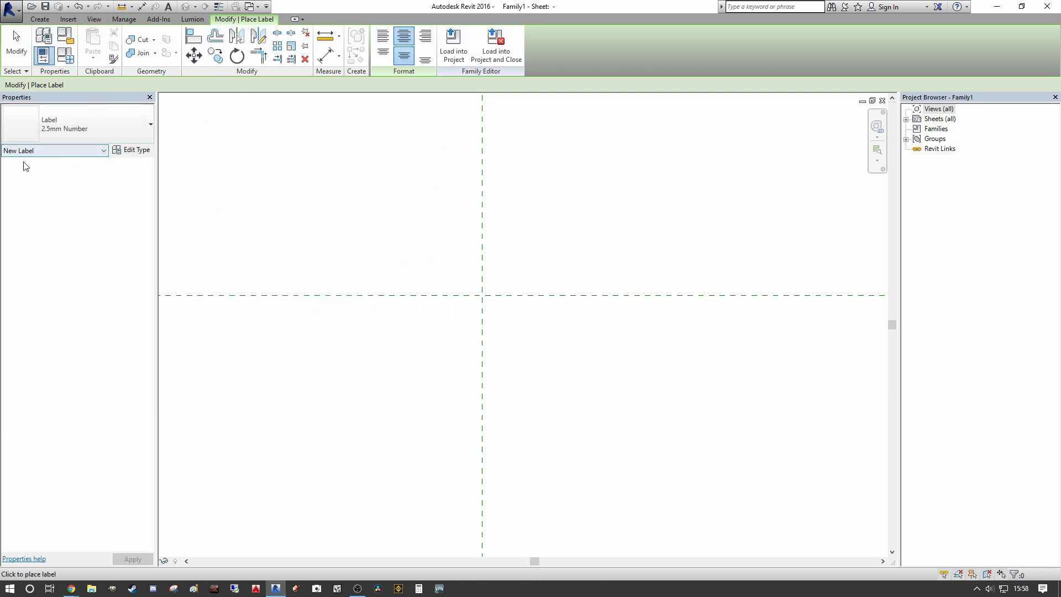
- Duplicate the 2.5mm Number label type as 1.8MM text Note
left_click(146, 151)
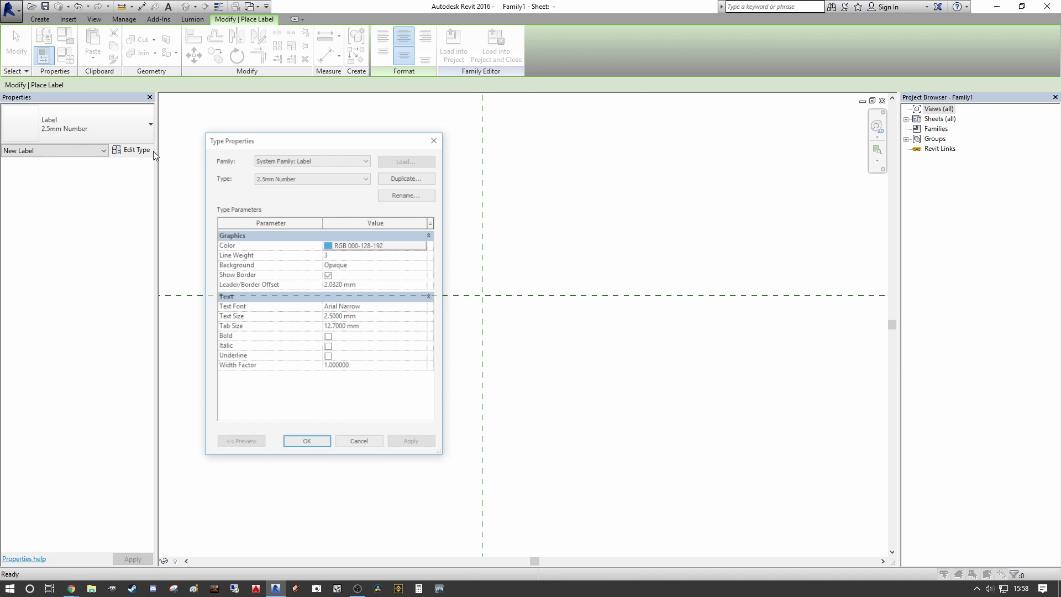
left_click(411, 178)
left_click(335, 288)
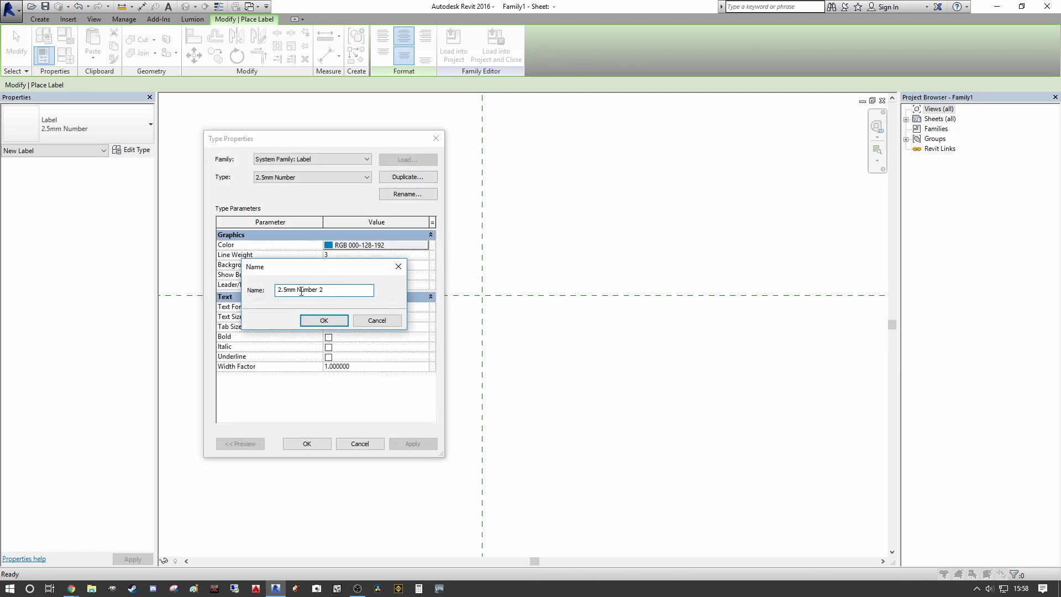
left_click_drag(281, 290, 376, 289)
key("BackSpace")
key("BackSpace")
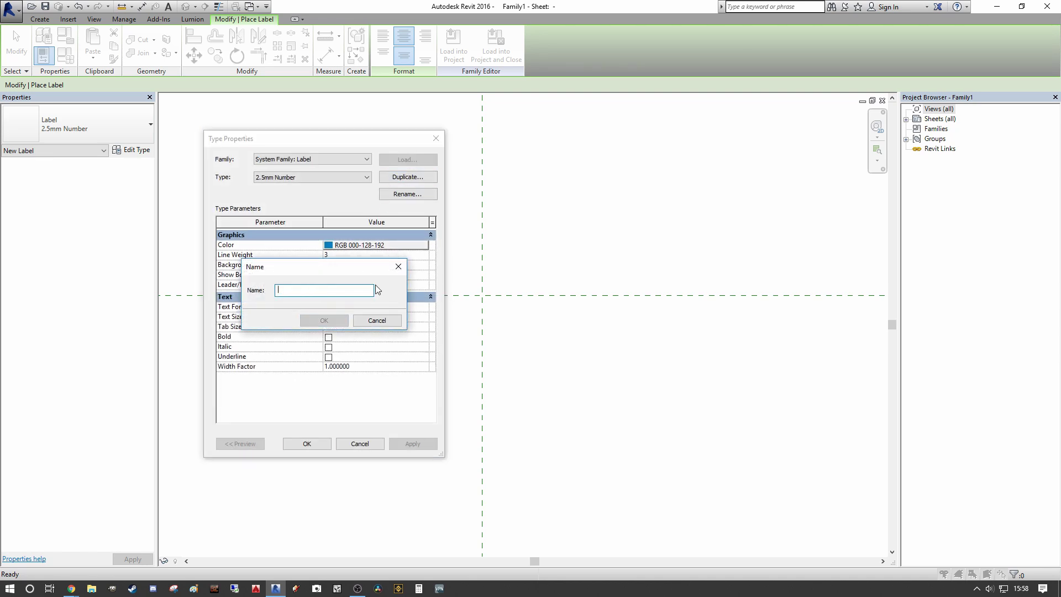
type("1.8MM text Note")
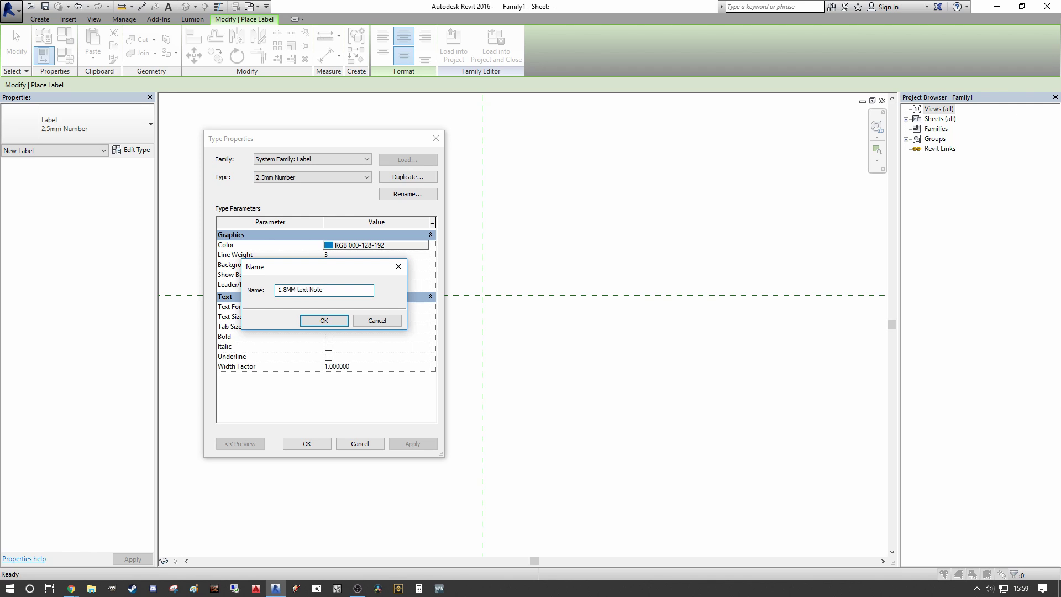
key("Return")
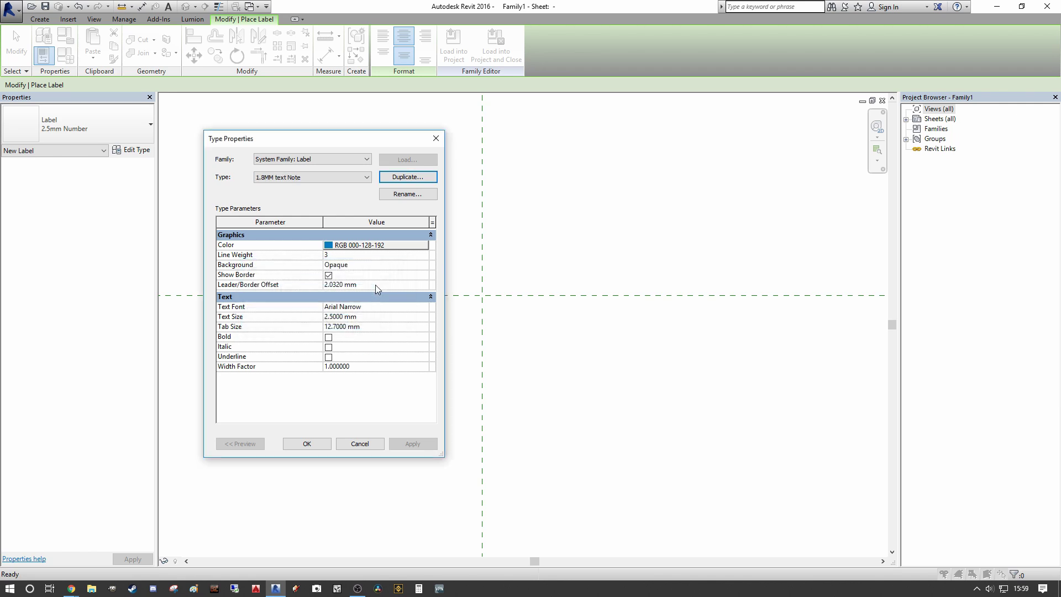
- Set the 1.8MM text Note type's color to black and its line weight to 1
left_click(394, 246)
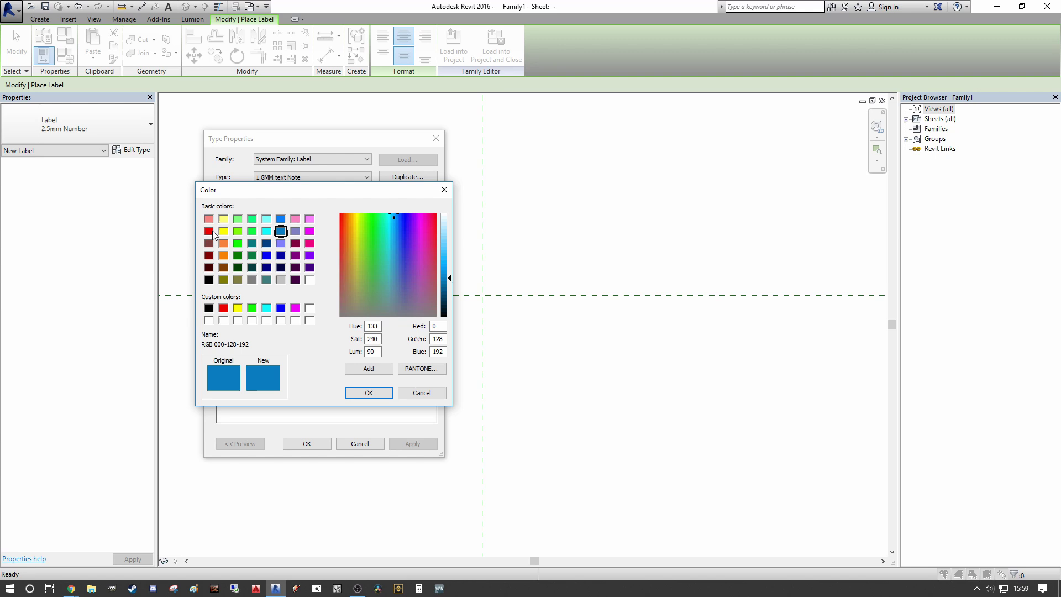
left_click(209, 308)
left_click(369, 393)
left_click(368, 256)
left_click(368, 256)
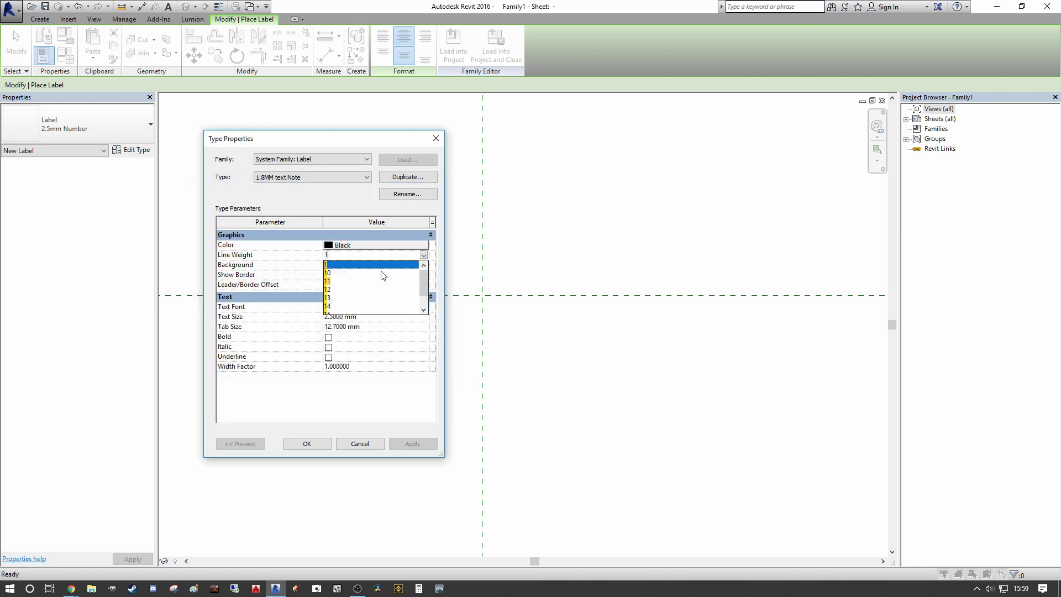
left_click(436, 270)
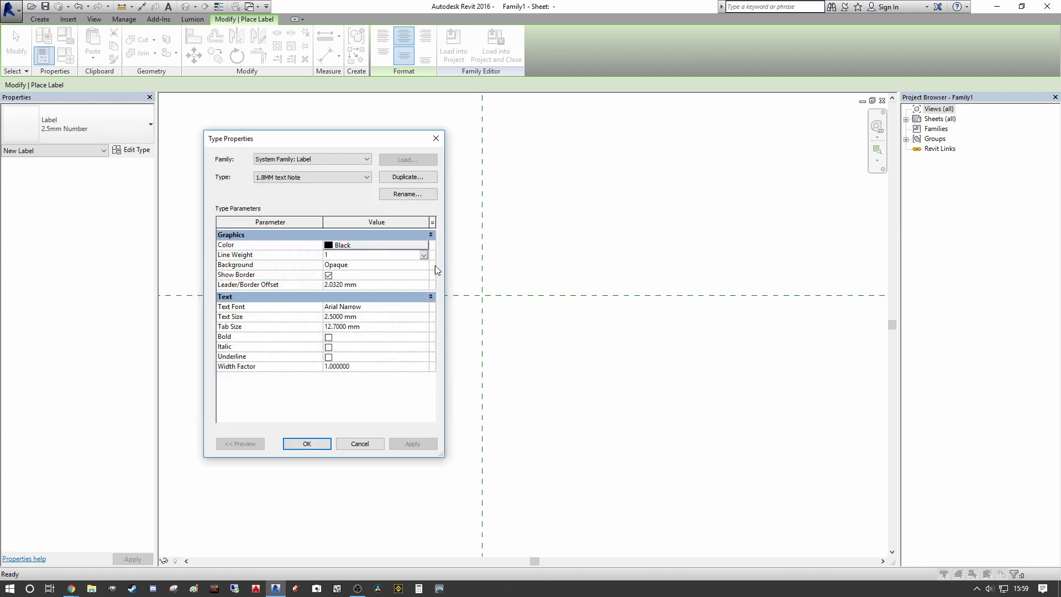
- Turn off the 1.8MM text Note type's border, set its text size to 1.8 mm and accept the type properties
left_click(328, 276)
left_click(377, 316)
type("1.8")
left_click(304, 440)
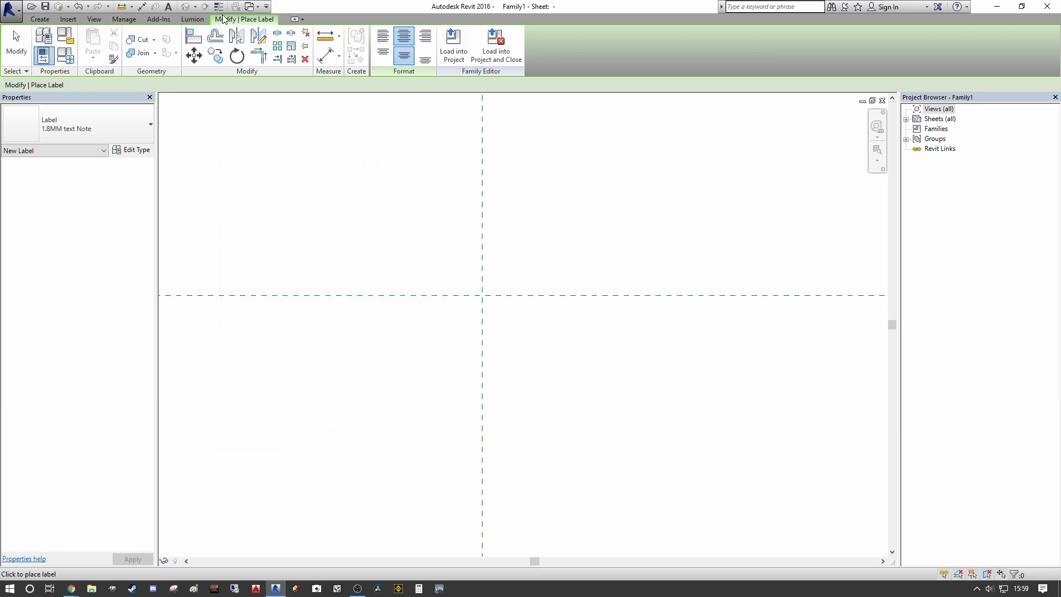
- Place a right-aligned 2.5mm Number label at the intersection of the reference planes, containing the Number parameter
left_click(83, 127)
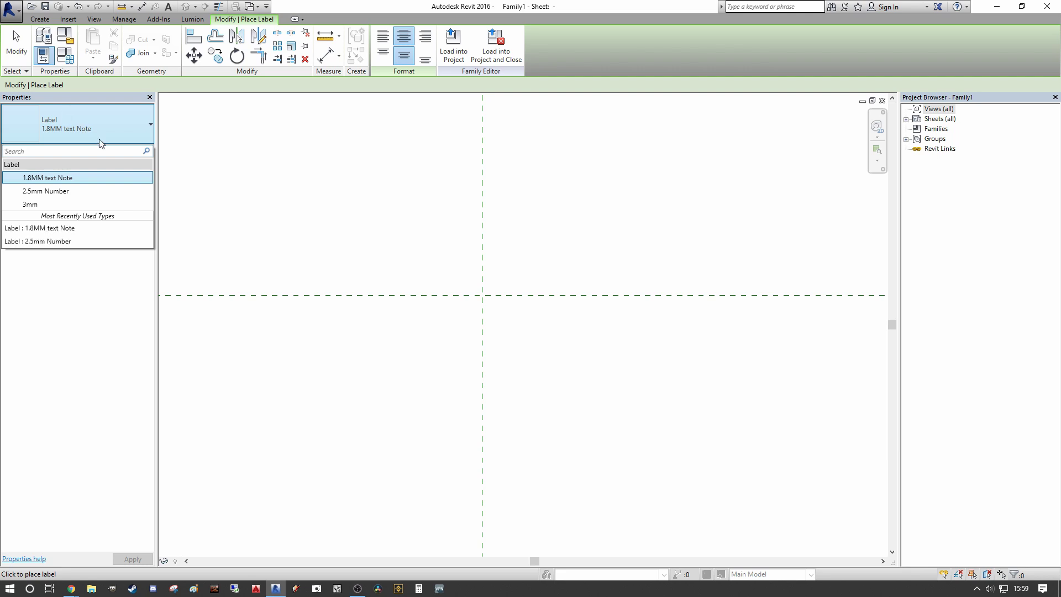
left_click(46, 192)
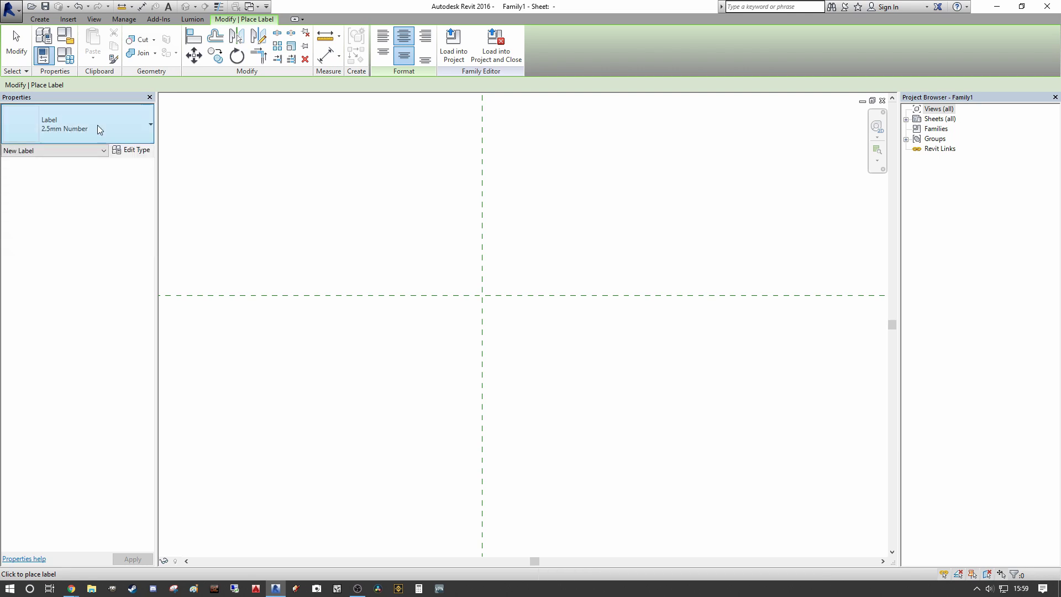
left_click(425, 38)
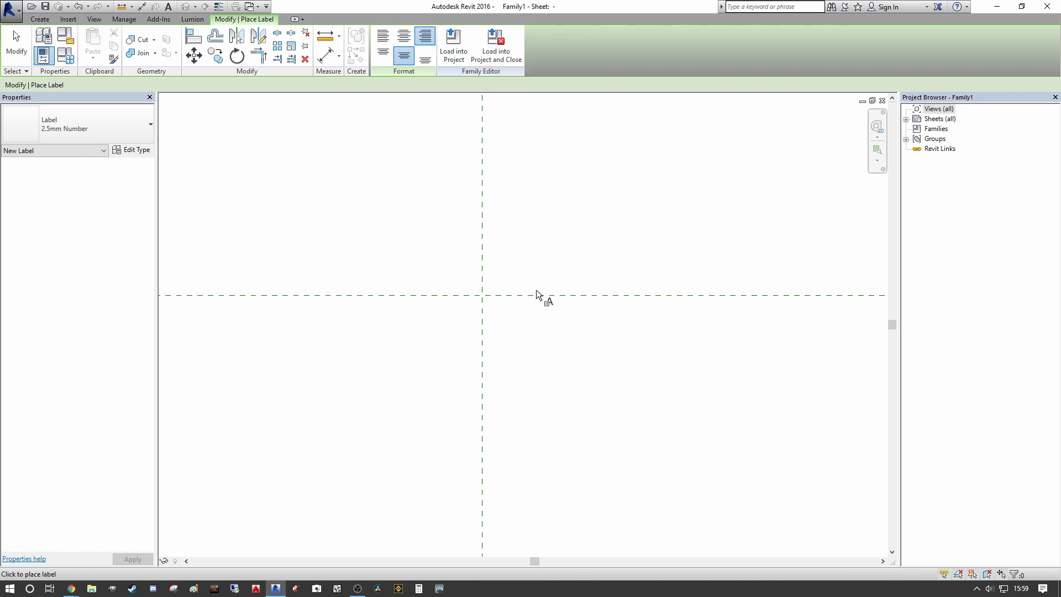
scroll(498, 304, "up", 3)
left_click(484, 289)
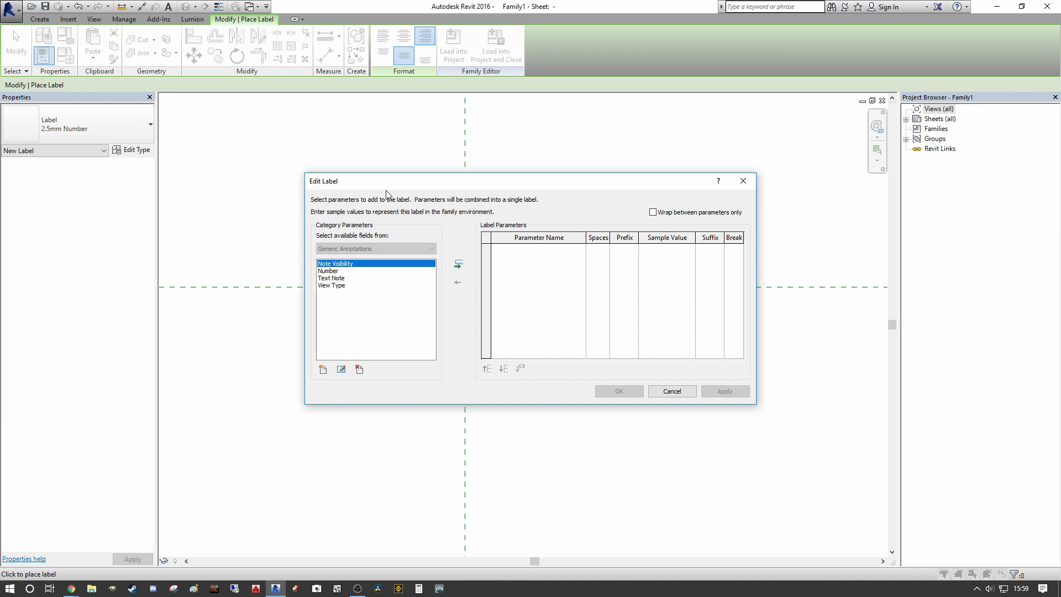
left_click(346, 271)
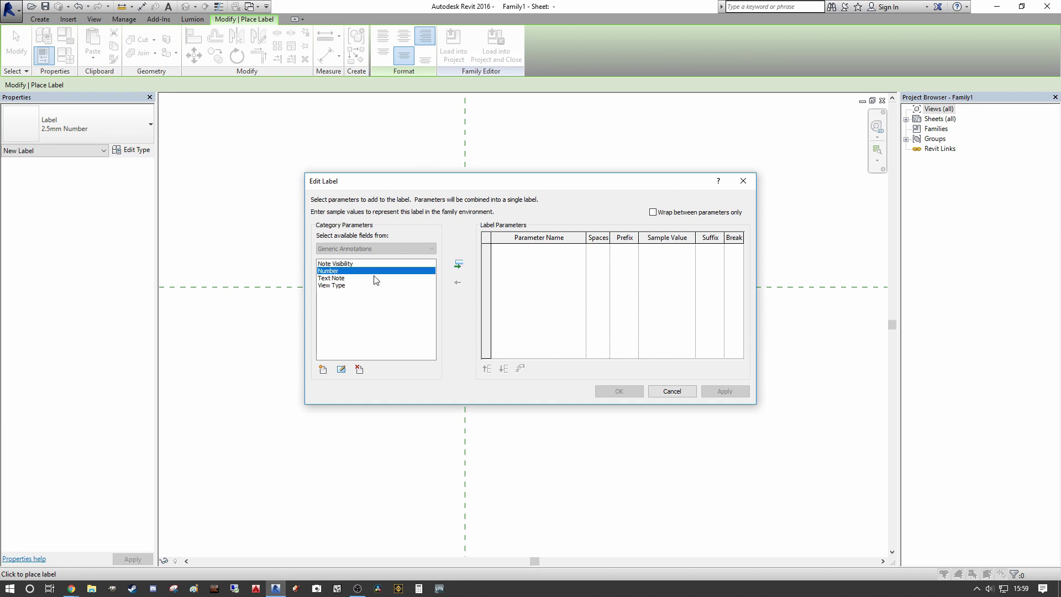
left_click(459, 265)
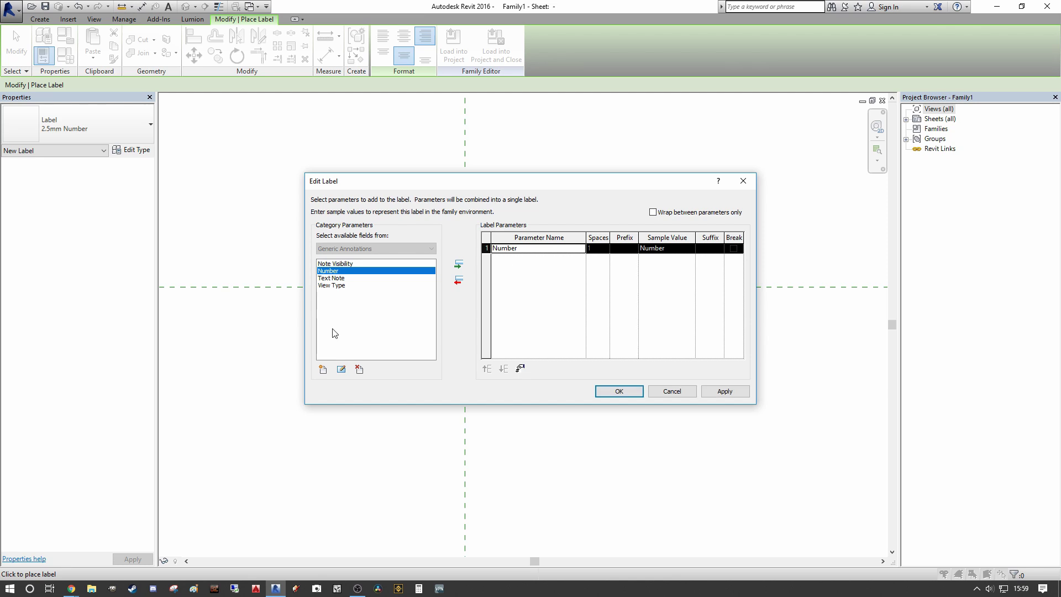
left_click(618, 392)
- Start a left-aligned label of type 1.8MM text Note on the horizontal reference plane, just to the right of the Number label
scroll(456, 313, "up", 2)
scroll(439, 294, "down", 2)
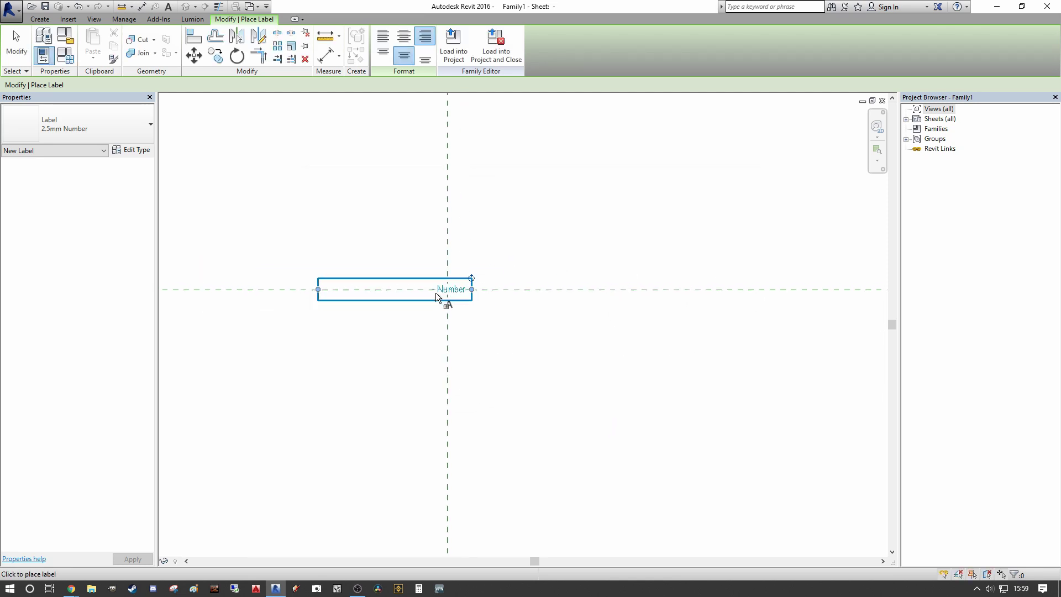
middle_click_drag(436, 293, 509, 292)
scroll(504, 291, "up", 2)
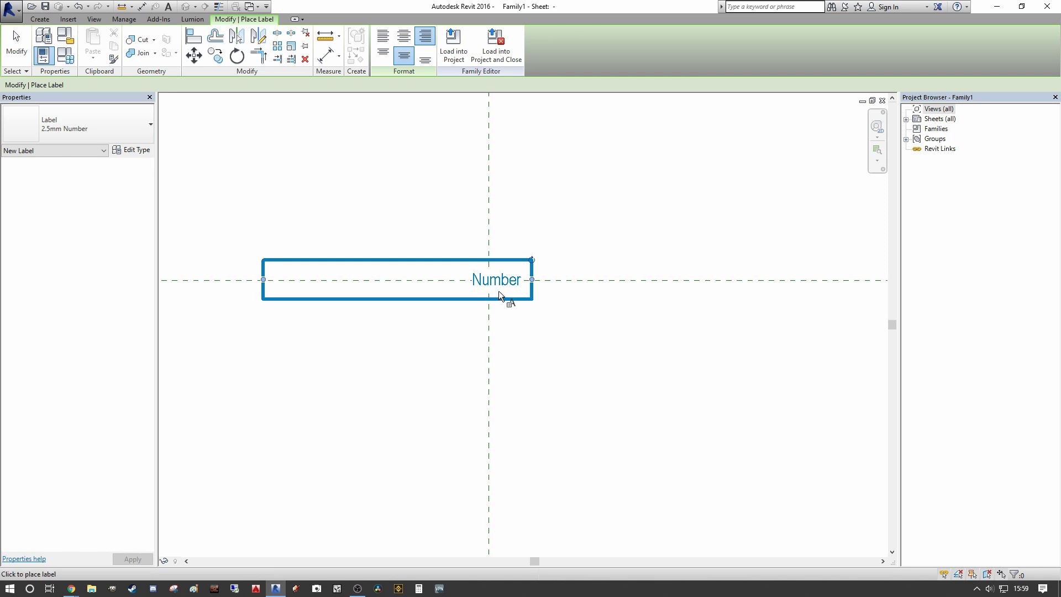
scroll(473, 287, "down", 1)
scroll(539, 269, "down", 1)
middle_click_drag(539, 269, 425, 249)
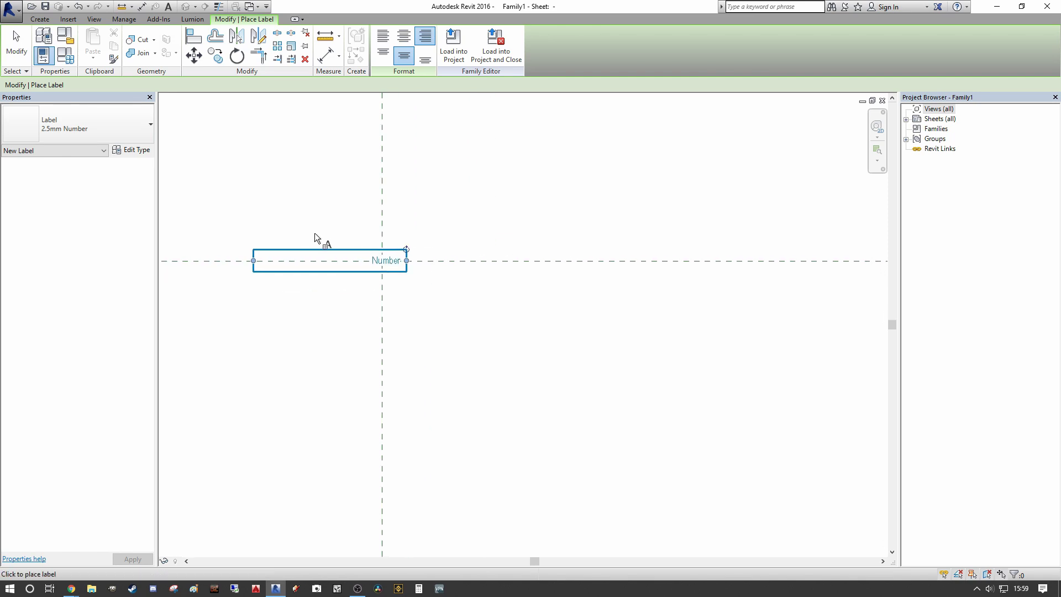
left_click(127, 125)
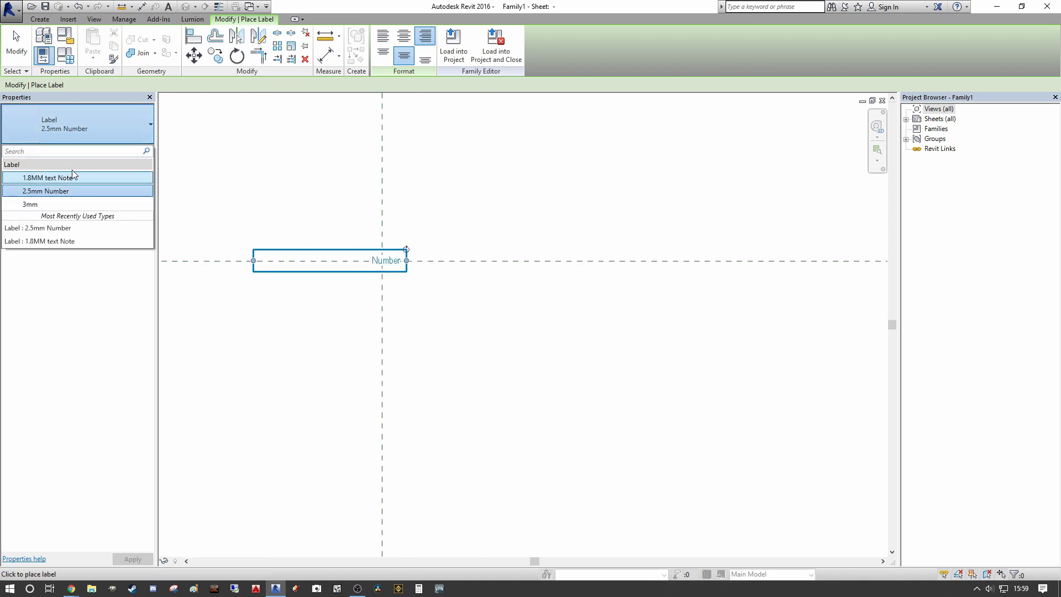
left_click(55, 178)
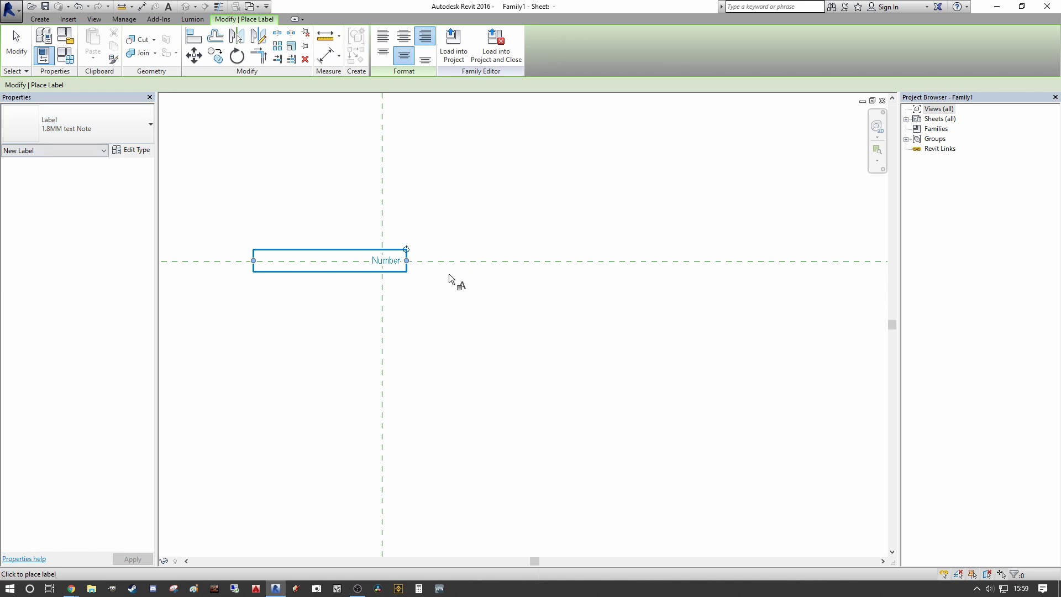
left_click(383, 35)
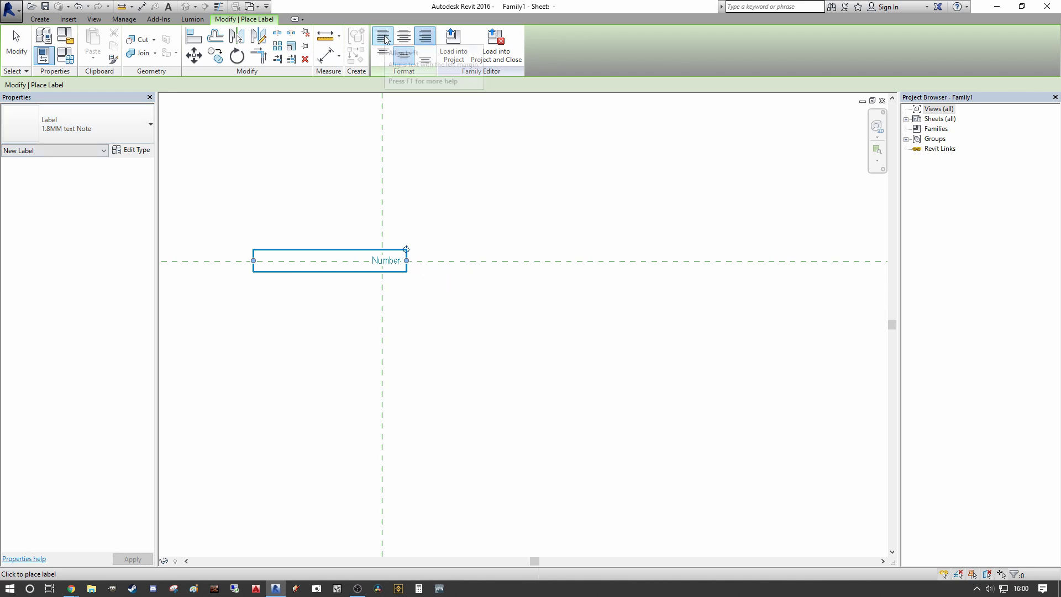
scroll(417, 259, "up", 3)
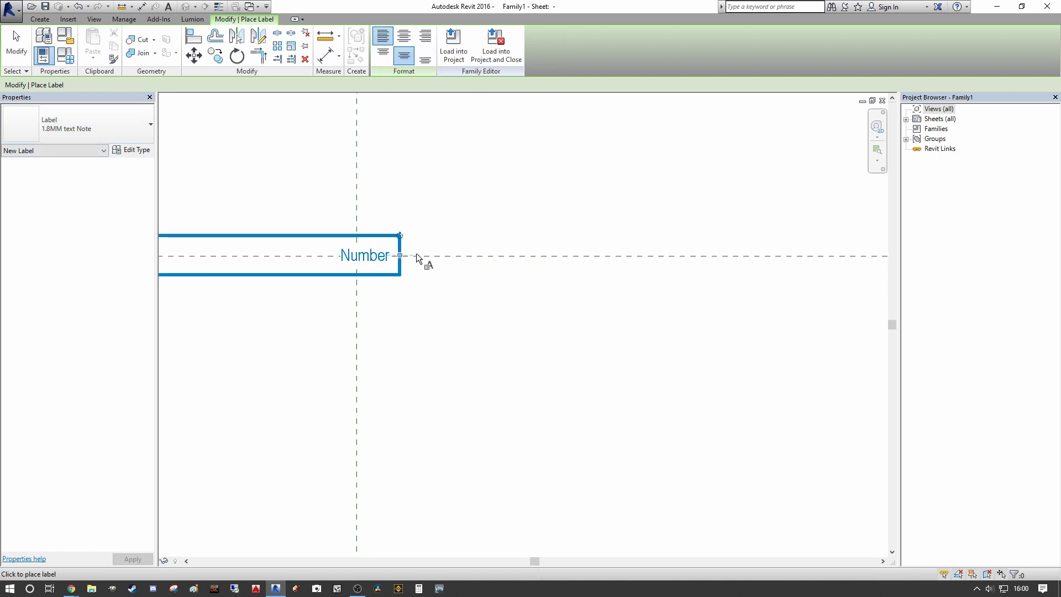
left_click(417, 259)
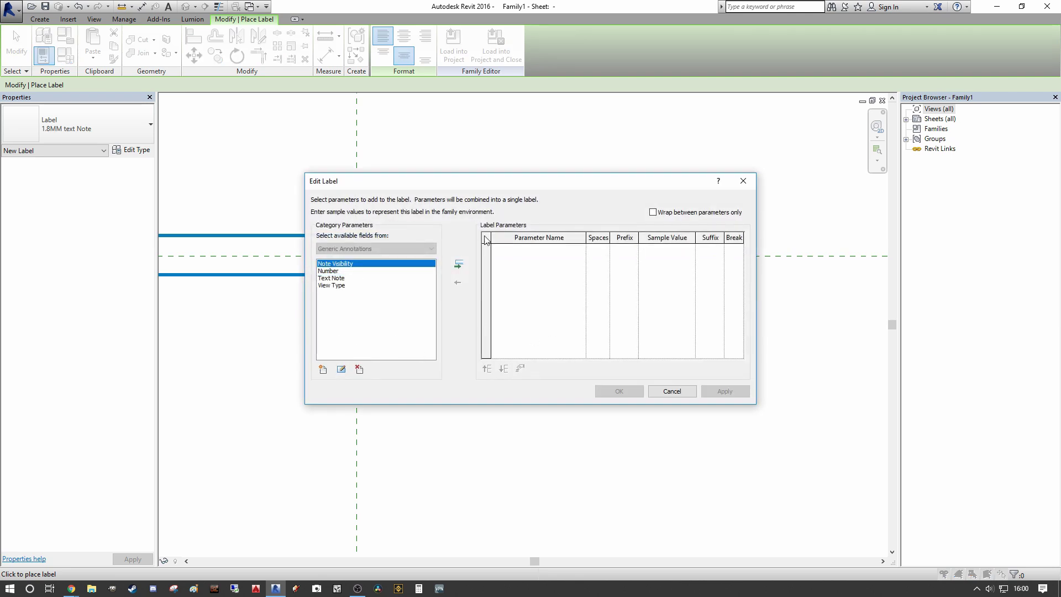
- Add the Text Note parameter to the new label and accept it
left_click(332, 279)
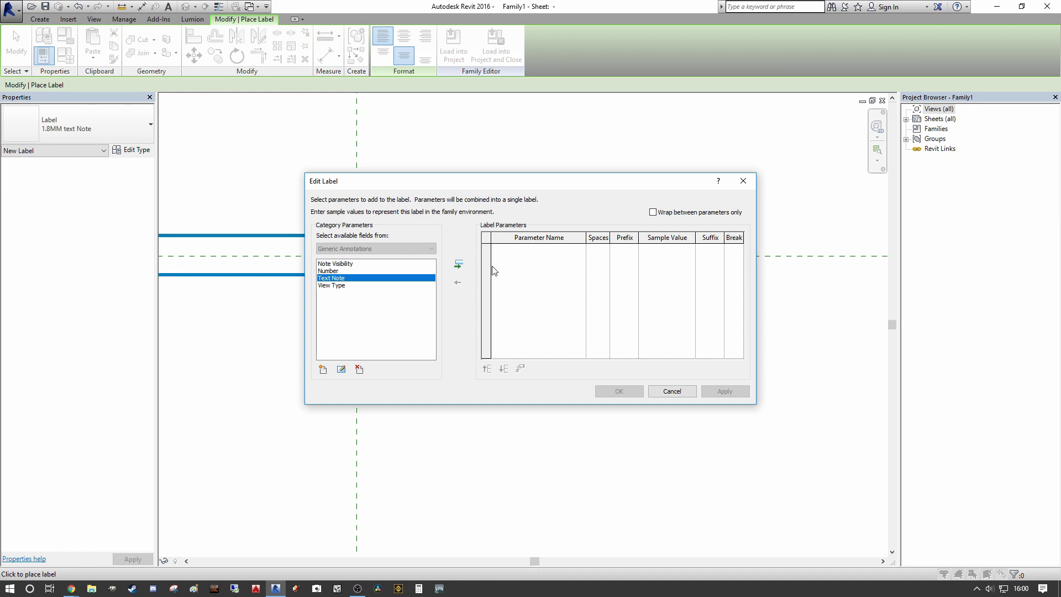
left_click(459, 265)
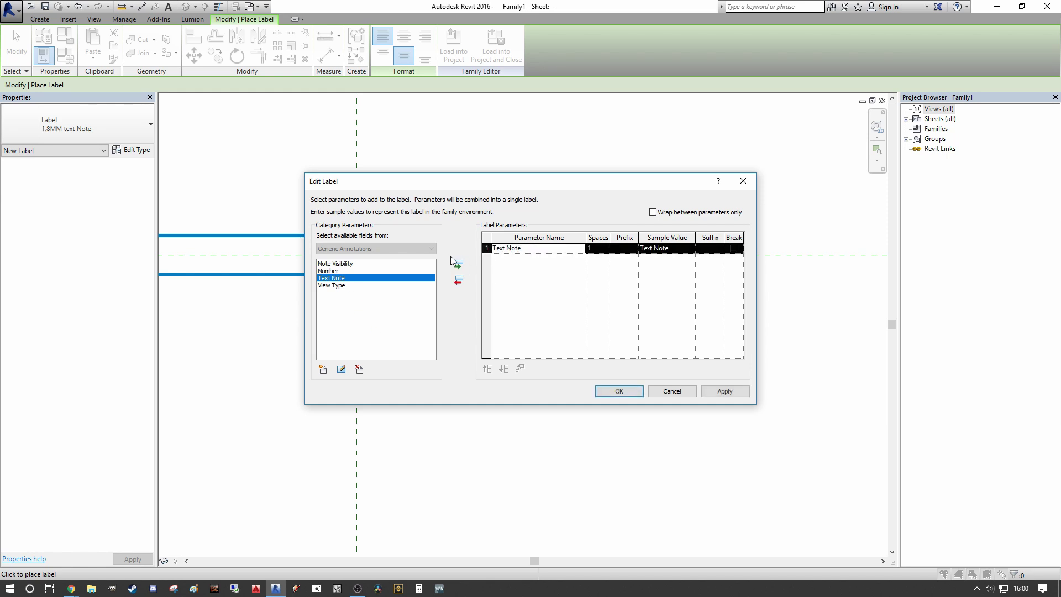
left_click(620, 391)
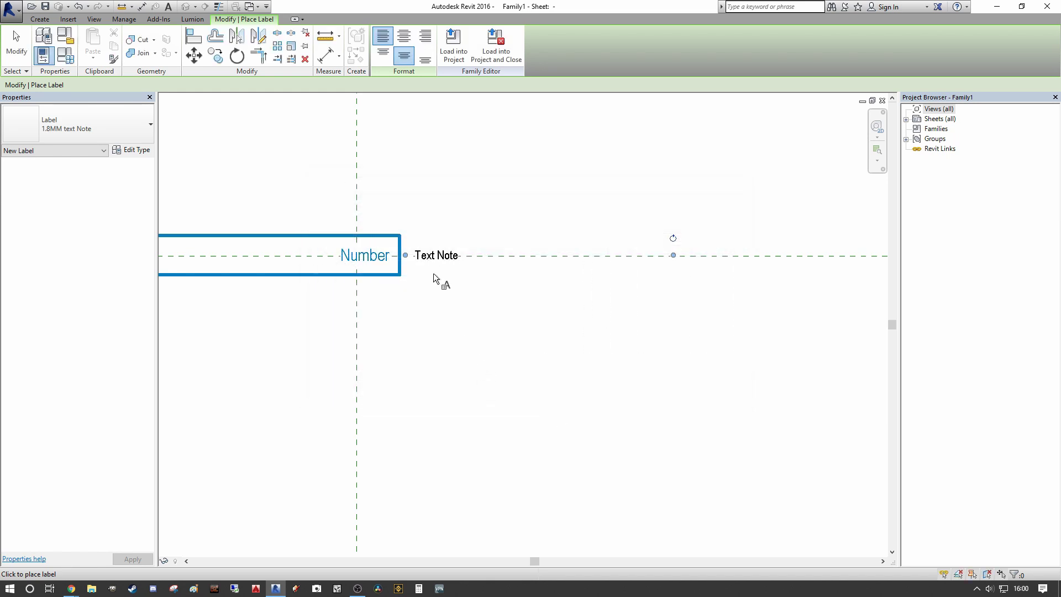
scroll(452, 260, "down", 2)
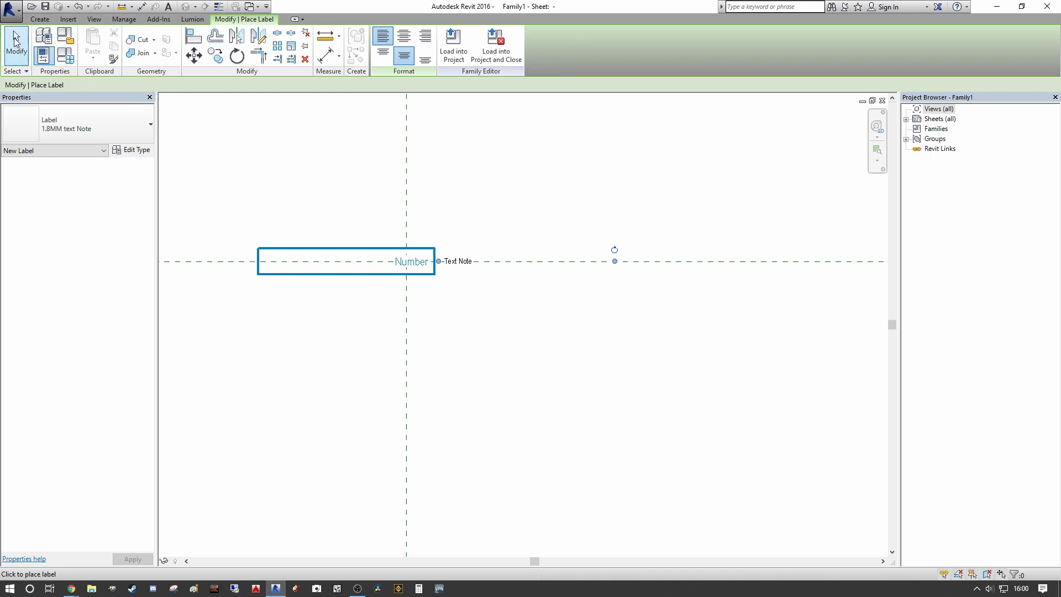
- Associate the Text Note label's Visible property with the Note Visibility family parameter
left_click(16, 45)
left_click(467, 262)
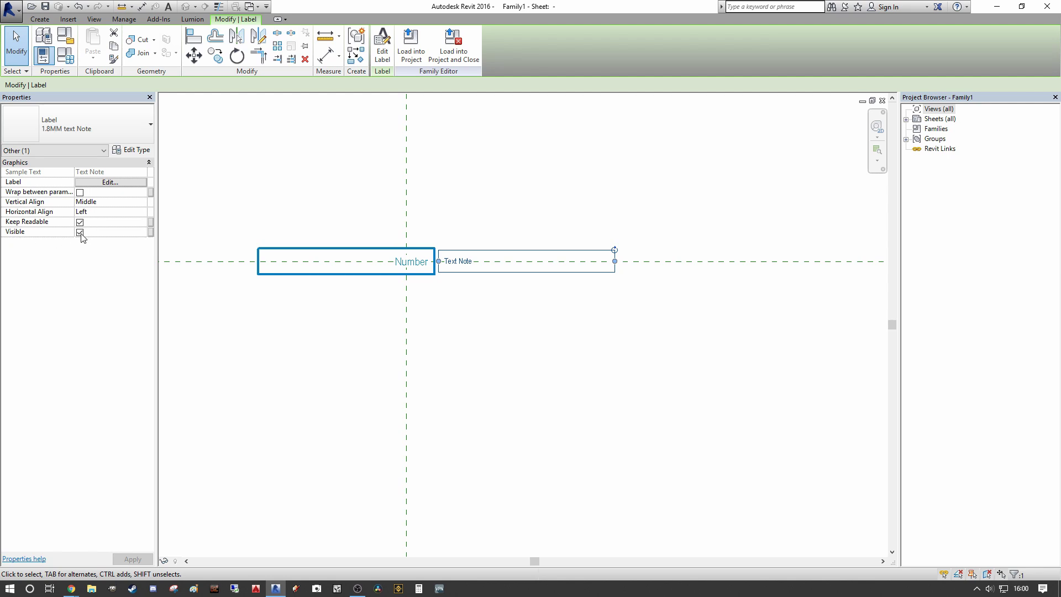
left_click(151, 233)
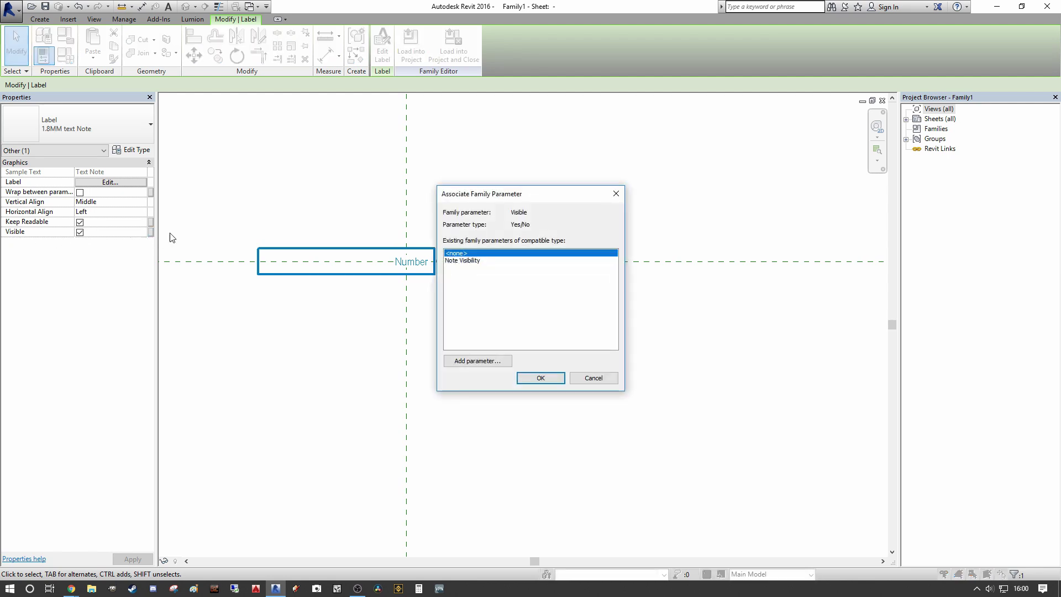
left_click(479, 260)
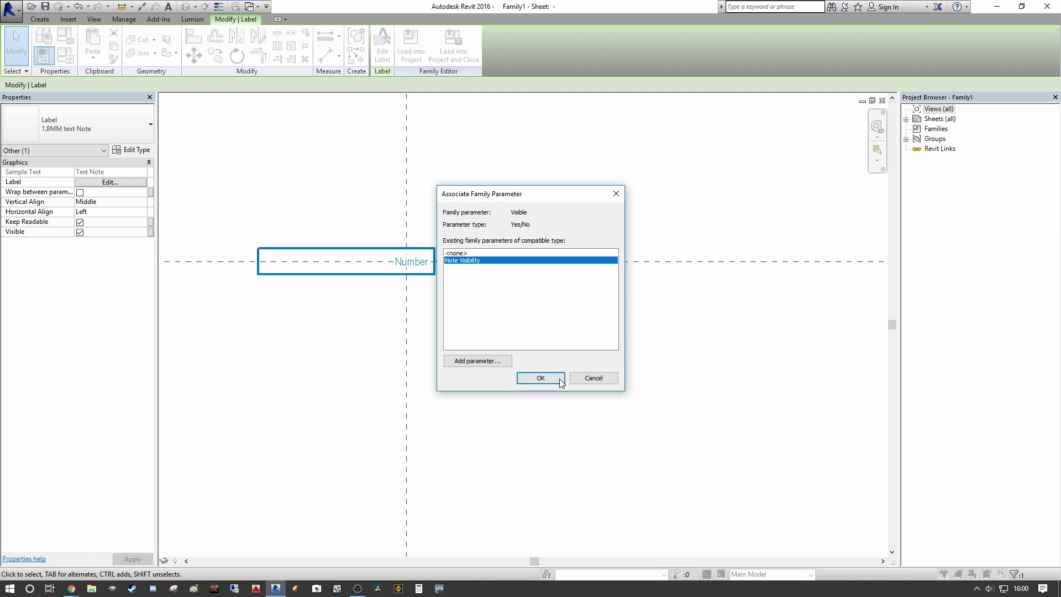
left_click(541, 378)
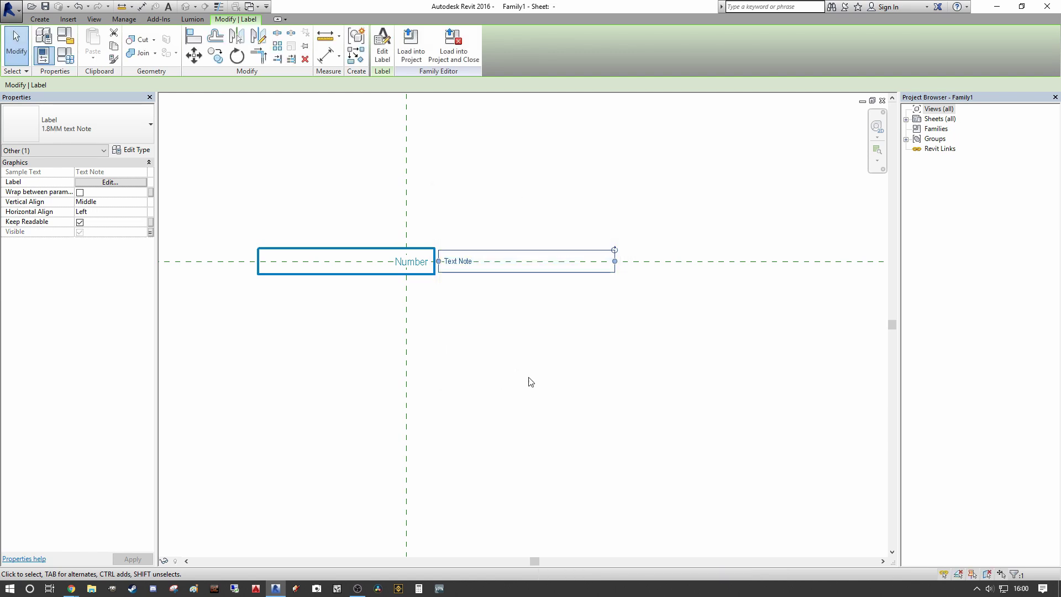
- Save the family to the Desktop as Generic Annotation family
left_click(10, 9)
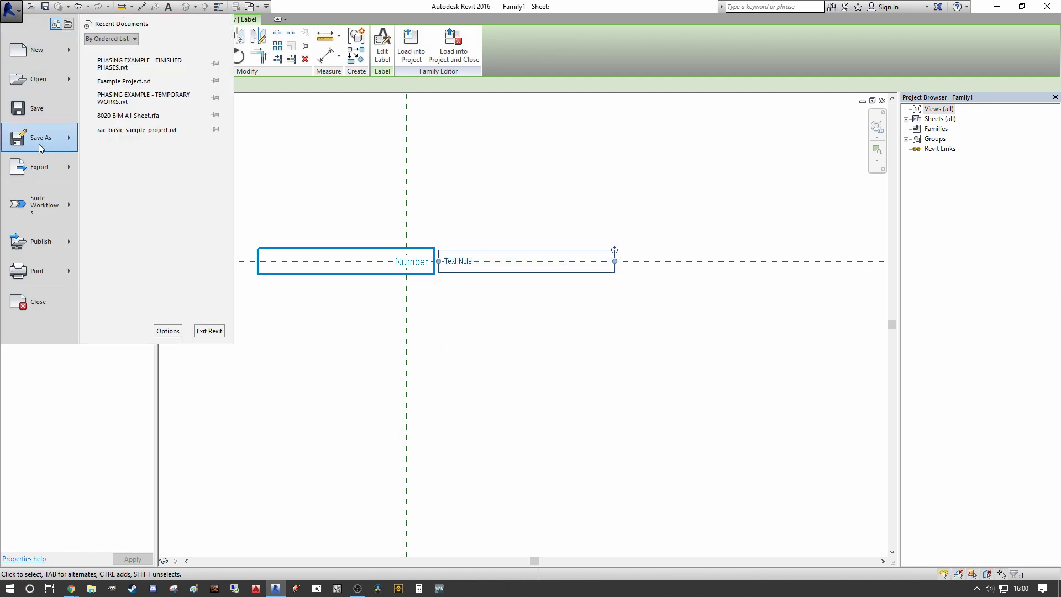
mouse_move(39, 138)
left_click(141, 97)
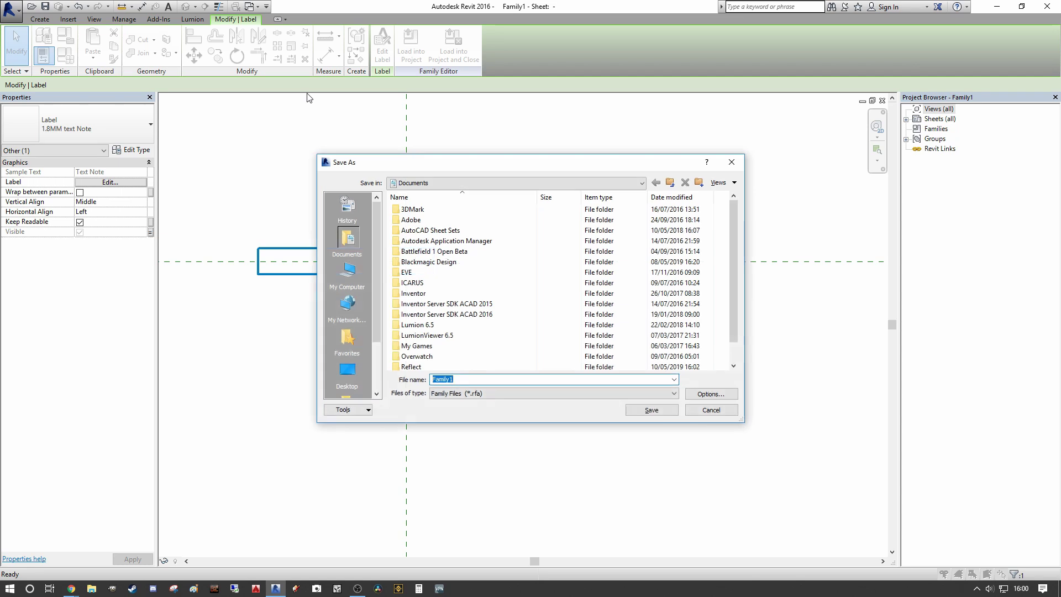
left_click(347, 370)
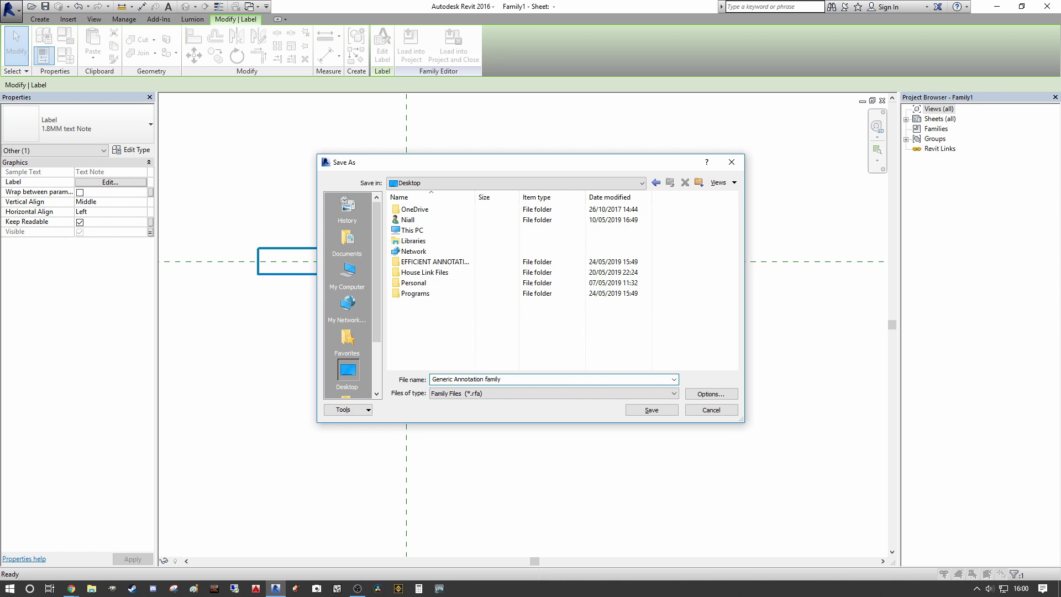
key("Return")
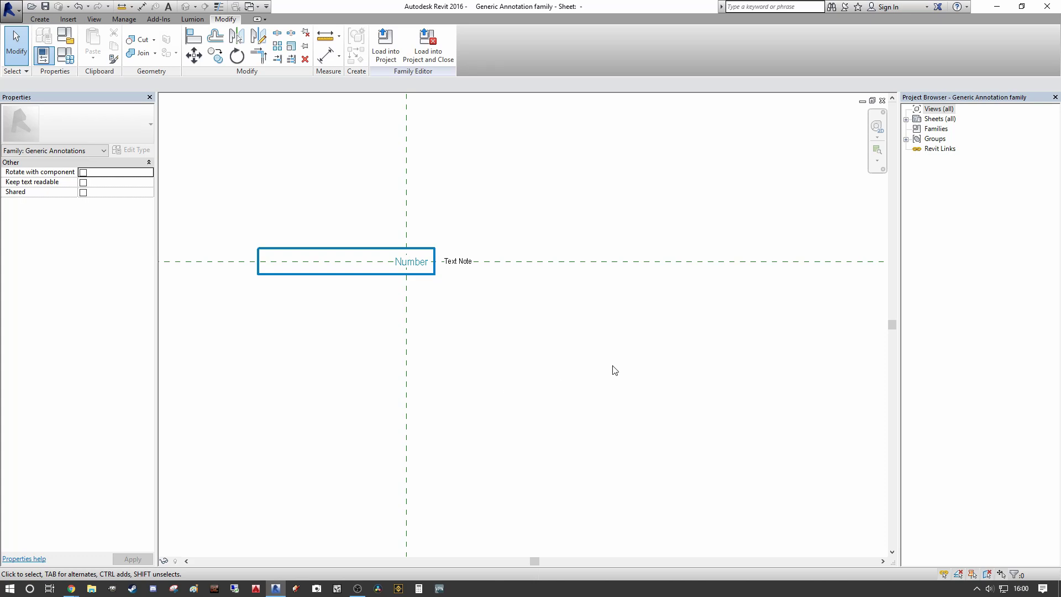
- Load the family into the phasing example project and leave symbol placement on the sheet
left_click(386, 52)
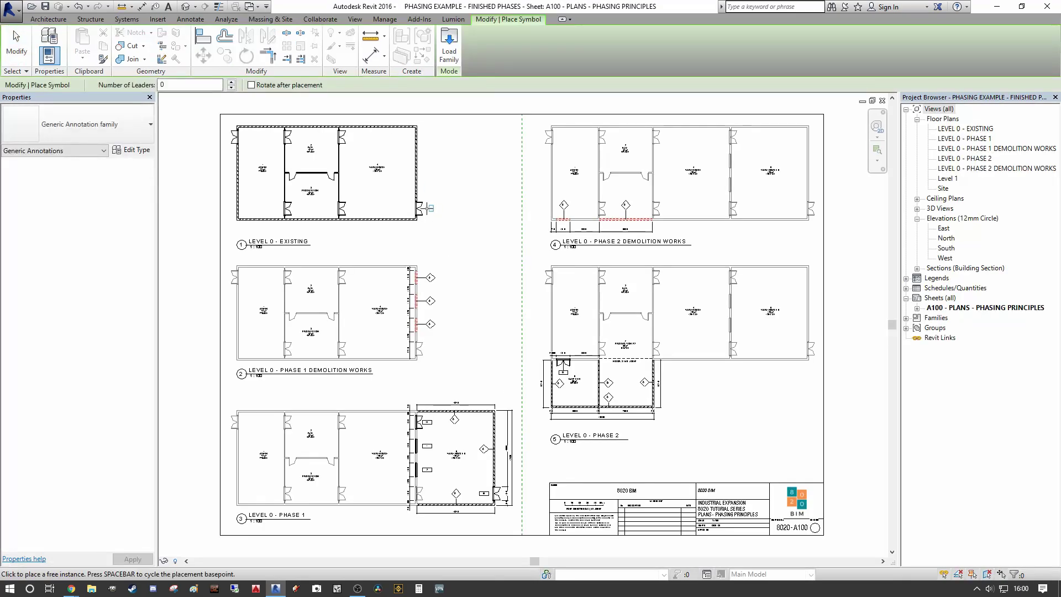
scroll(436, 194, "up", 5)
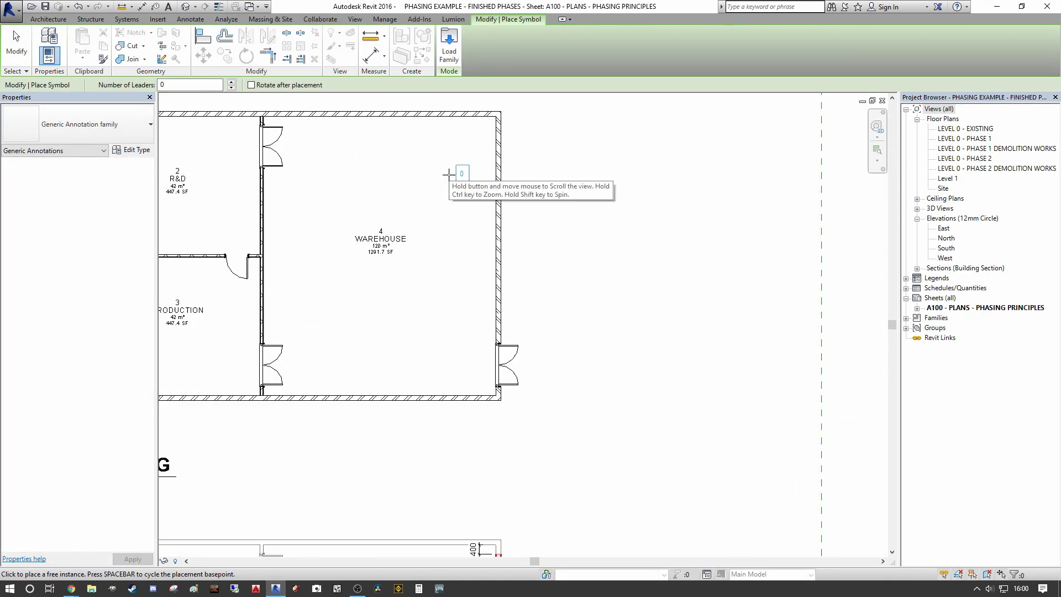
scroll(422, 204, "down", 3)
scroll(481, 182, "up", 5)
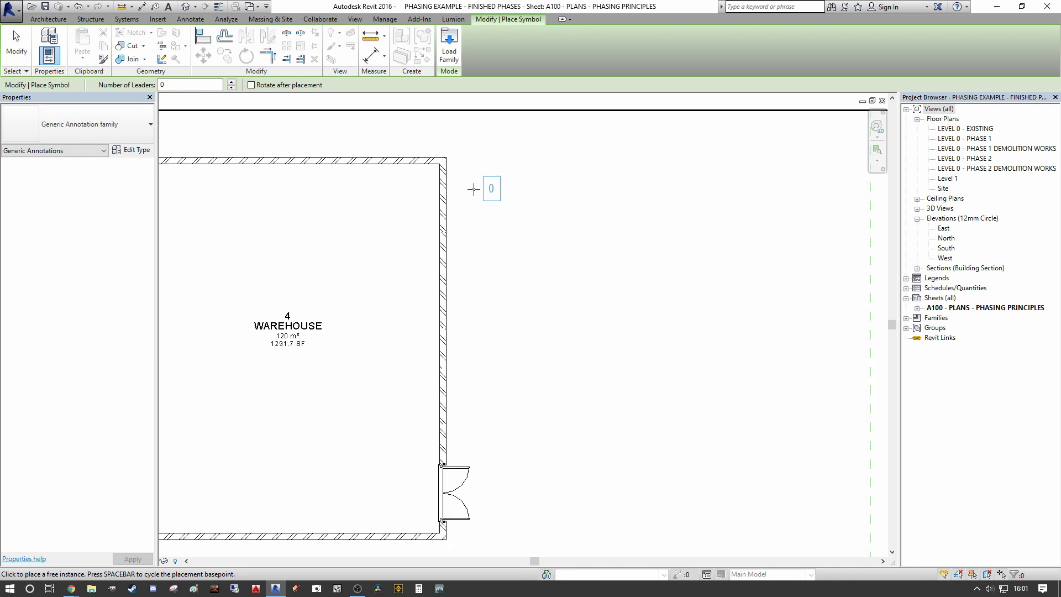
key("Escape")
key("Escape")
- Activate the LEVEL 0 - EXISTING viewport on sheet A100 for editing
scroll(481, 197, "down", 3)
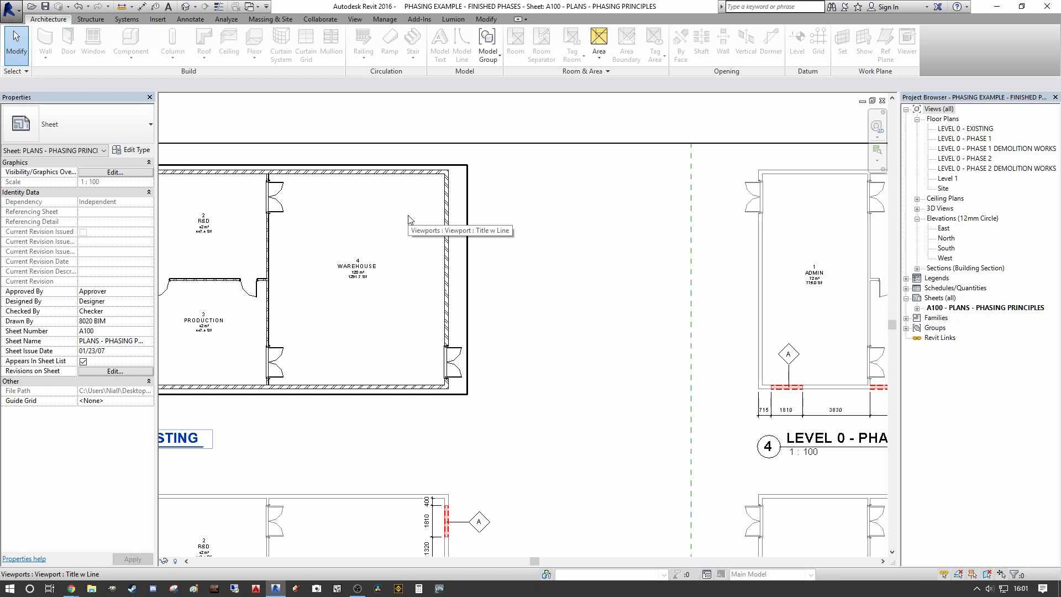
scroll(431, 221, "down", 3)
scroll(540, 219, "up", 3)
double_click(540, 219)
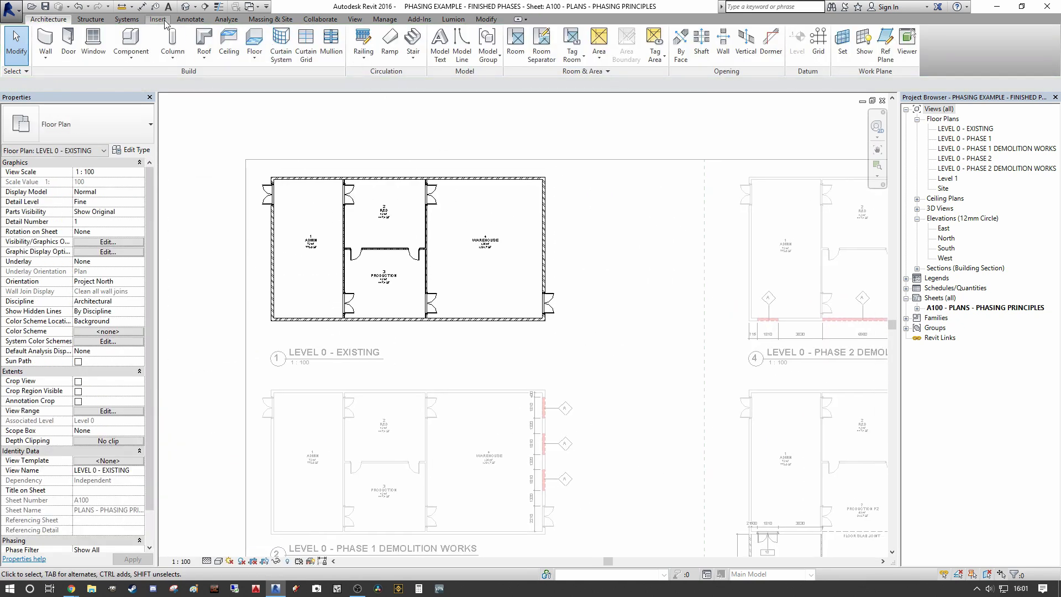
- Place one Generic Annotation family symbol outside the warehouse's east wall, near its upper corner, in the LEVEL 0 - EXISTING plan
left_click(190, 19)
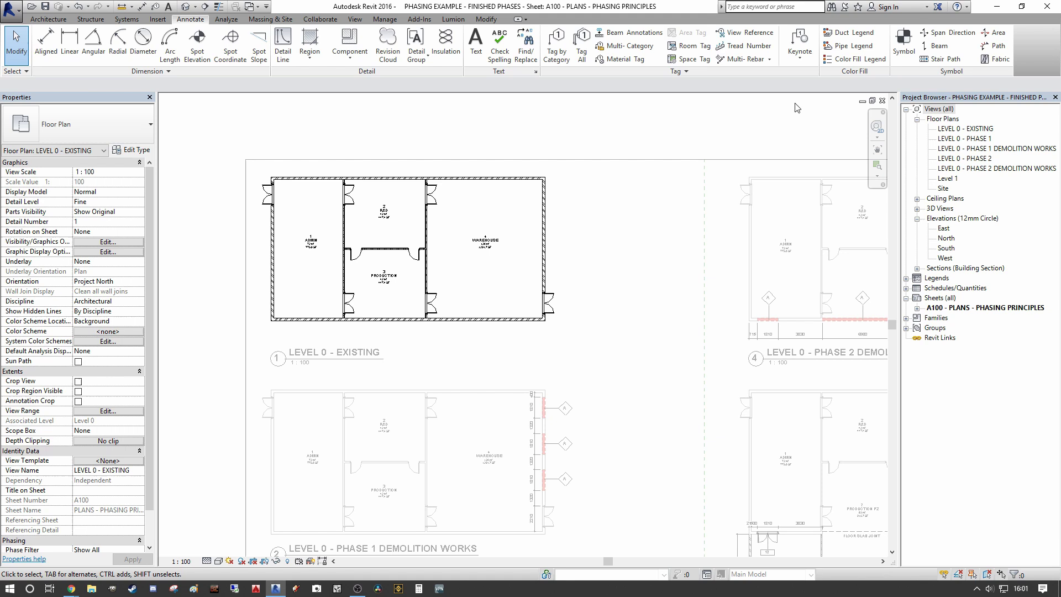
left_click(911, 47)
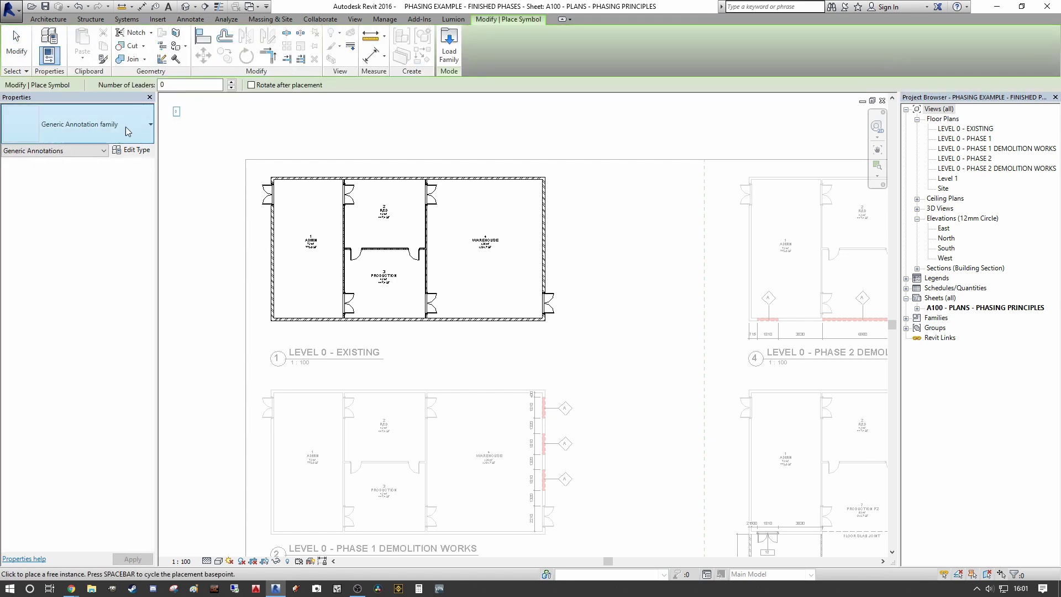
left_click(105, 125)
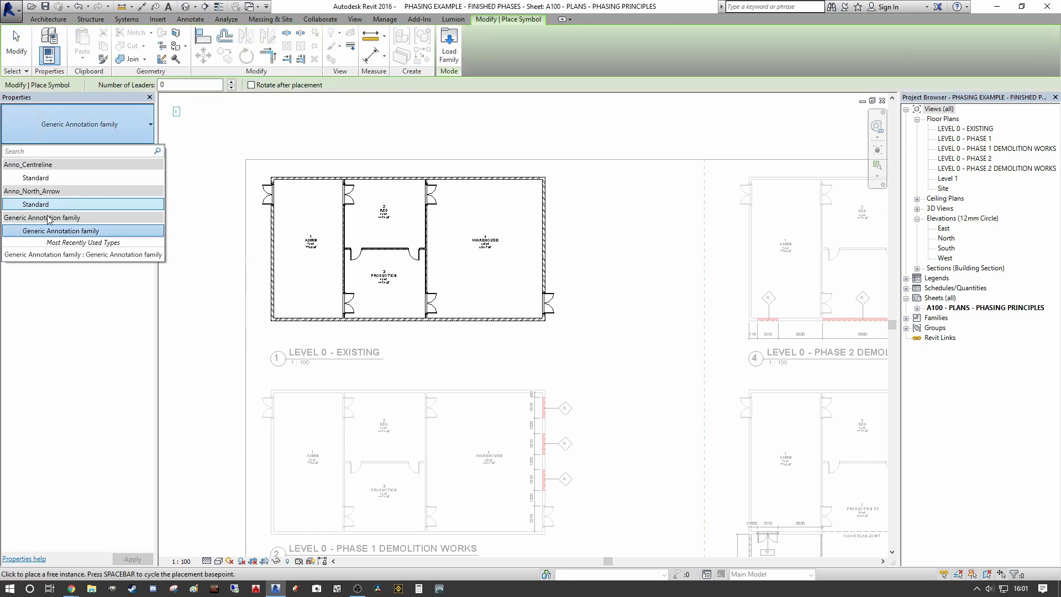
left_click(126, 129)
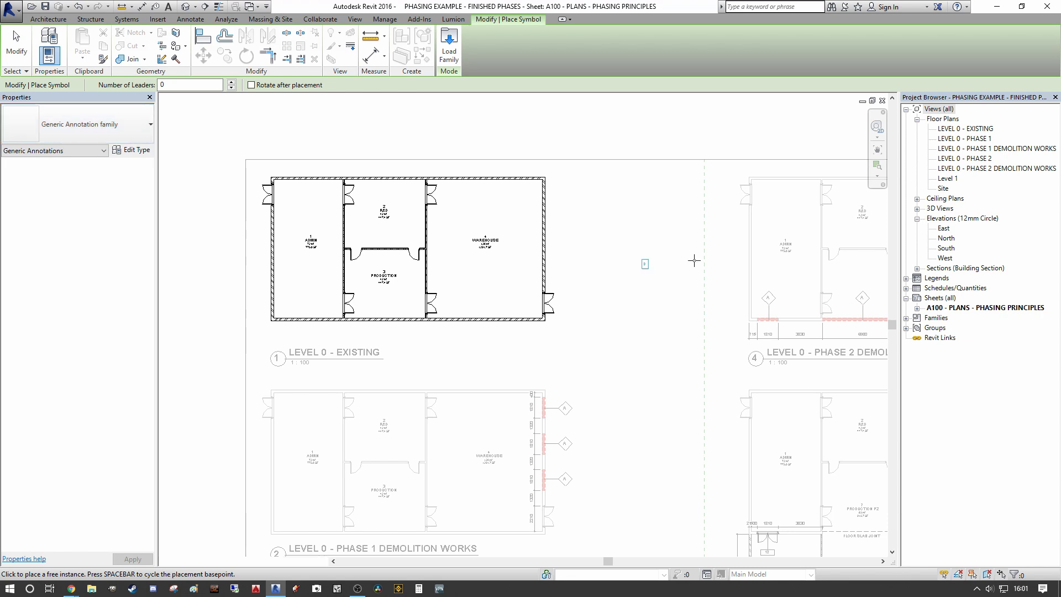
scroll(526, 253, "up", 4)
scroll(492, 244, "up", 1)
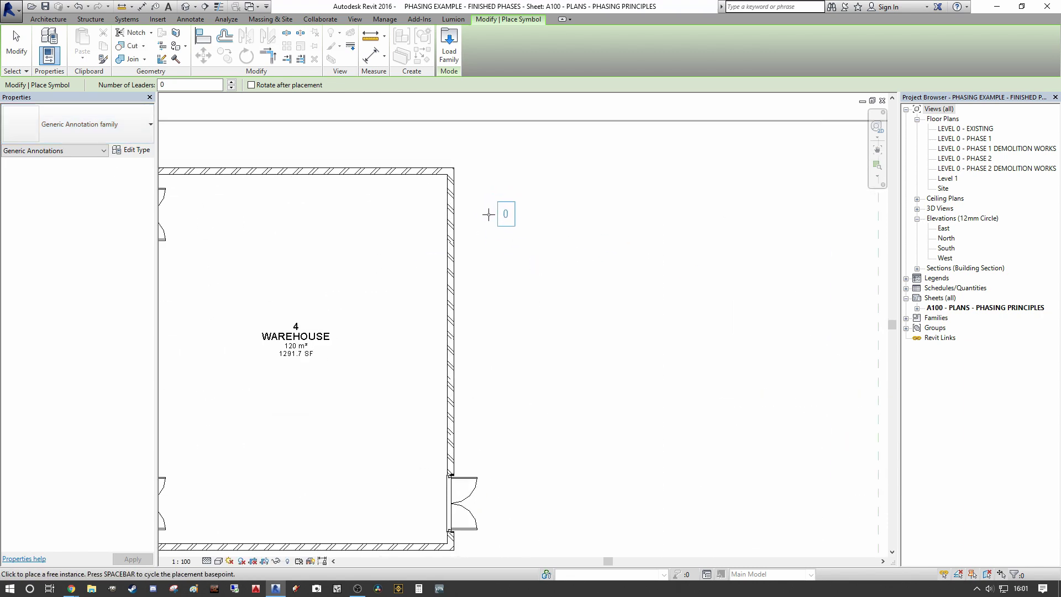
left_click(485, 209)
key("Escape")
key("Escape")
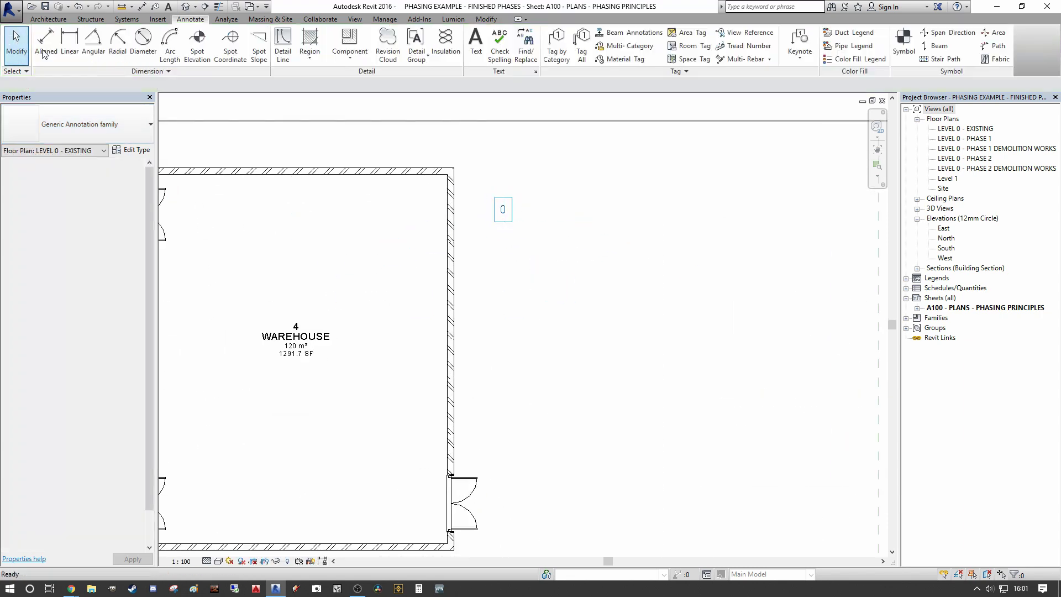
- Add a leader to the placed annotation and bring its end onto the warehouse's east wall
left_click(503, 214)
scroll(501, 213, "up", 2)
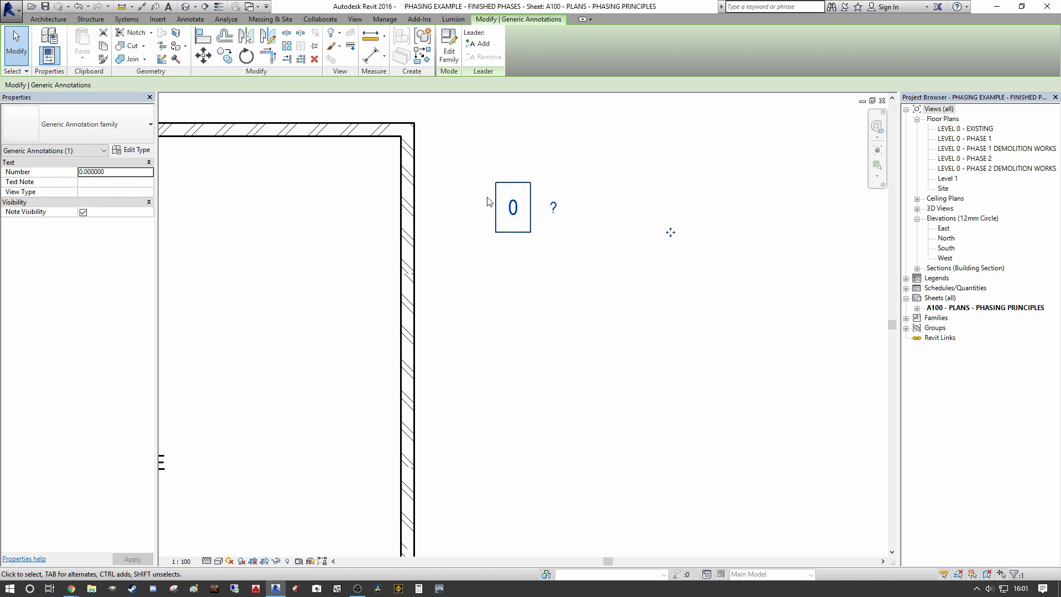
scroll(480, 205, "down", 3)
scroll(480, 206, "down", 3)
scroll(482, 206, "up", 1)
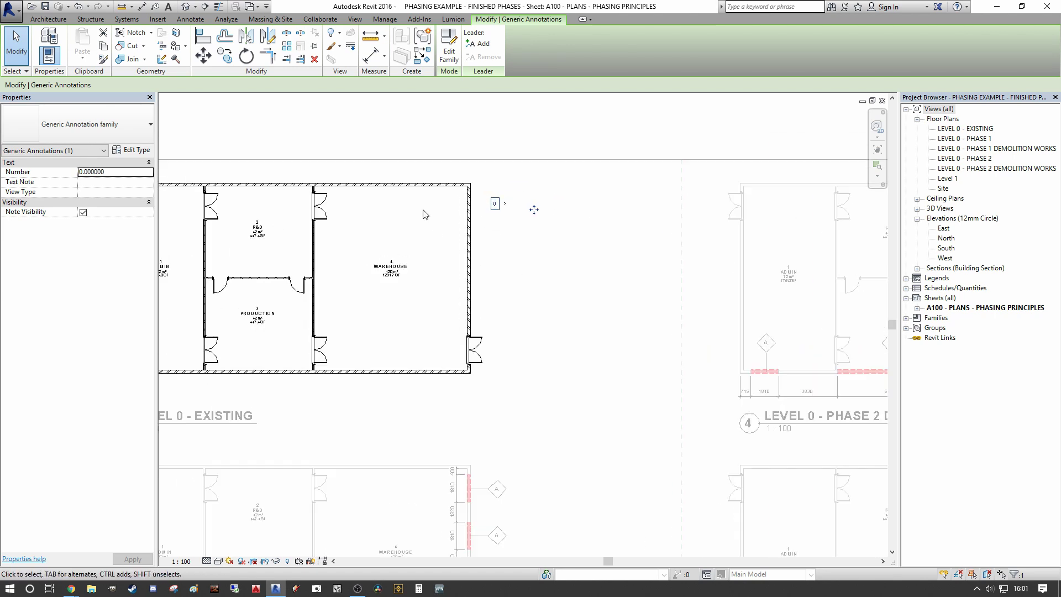
left_click(478, 43)
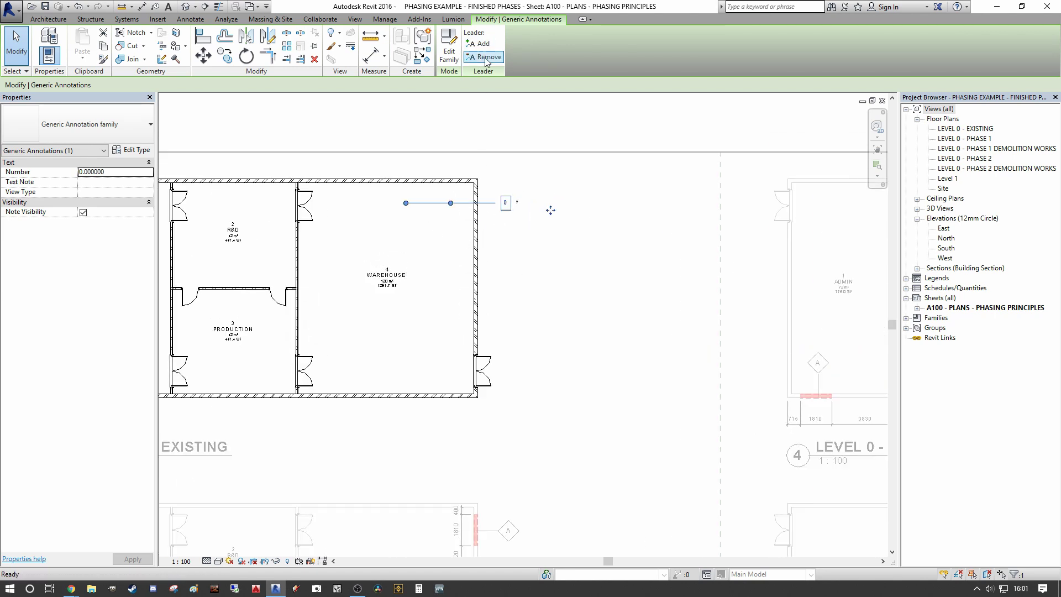
scroll(426, 216, "up", 2)
left_click_drag(410, 189, 507, 188)
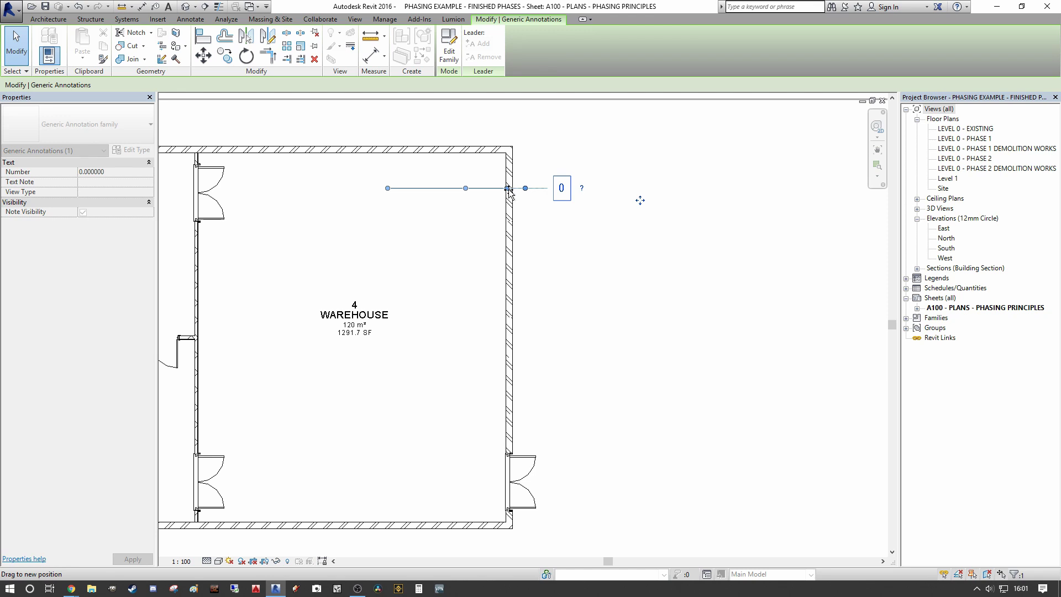
- Apply Filled Dot 3mm as the leader arrowhead in the annotation's type properties
left_click(130, 150)
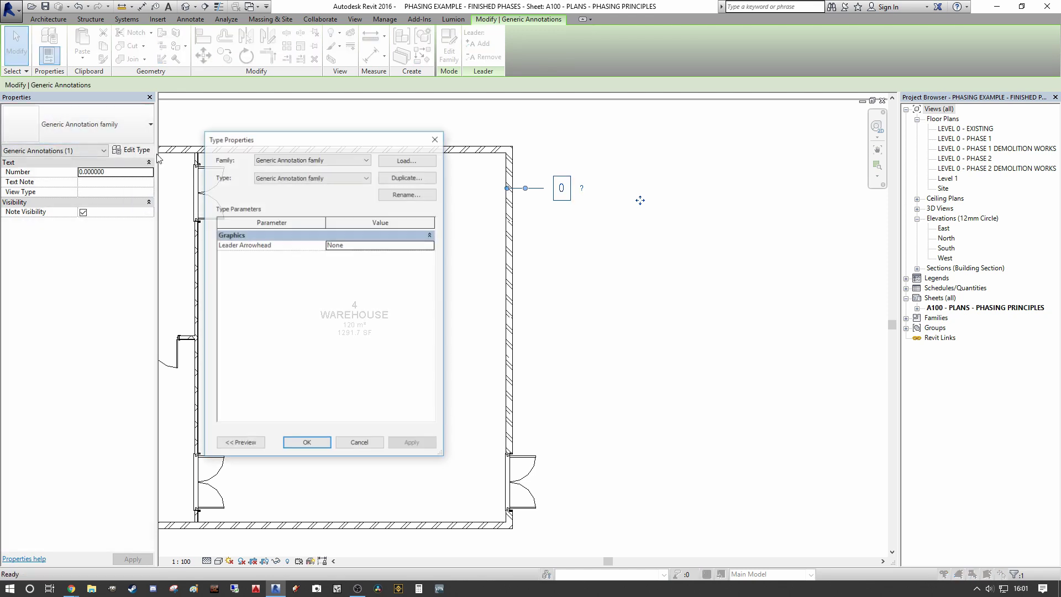
left_click(430, 244)
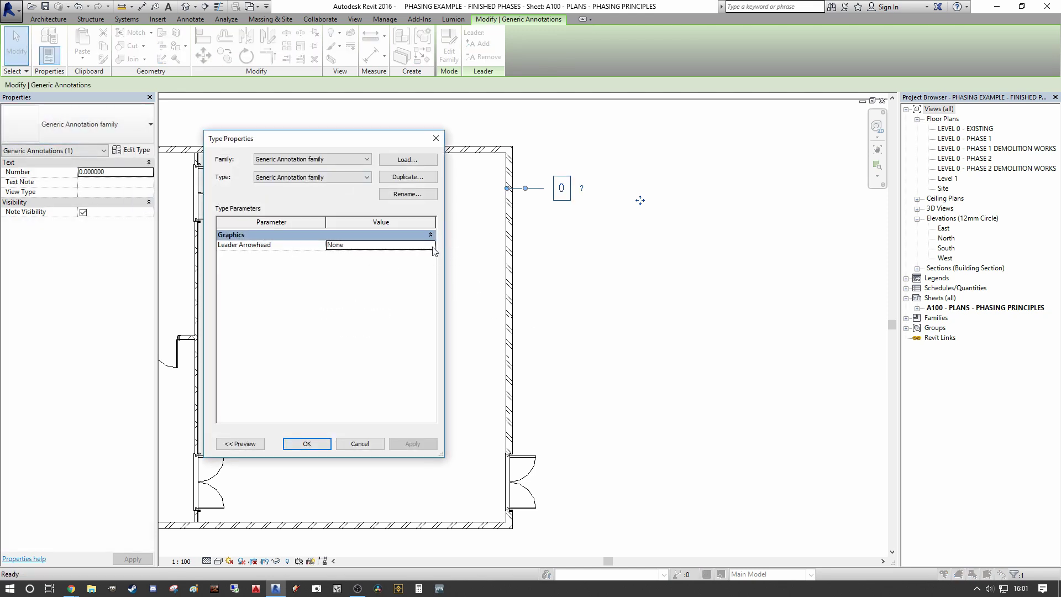
left_click(430, 245)
left_click(432, 282)
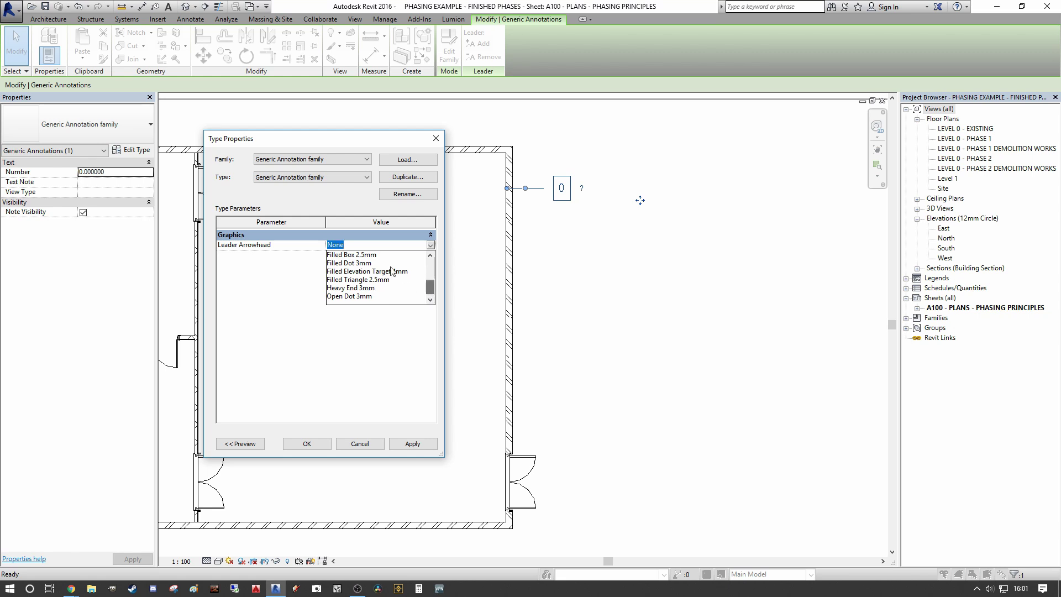
left_click(373, 271)
left_click(424, 448)
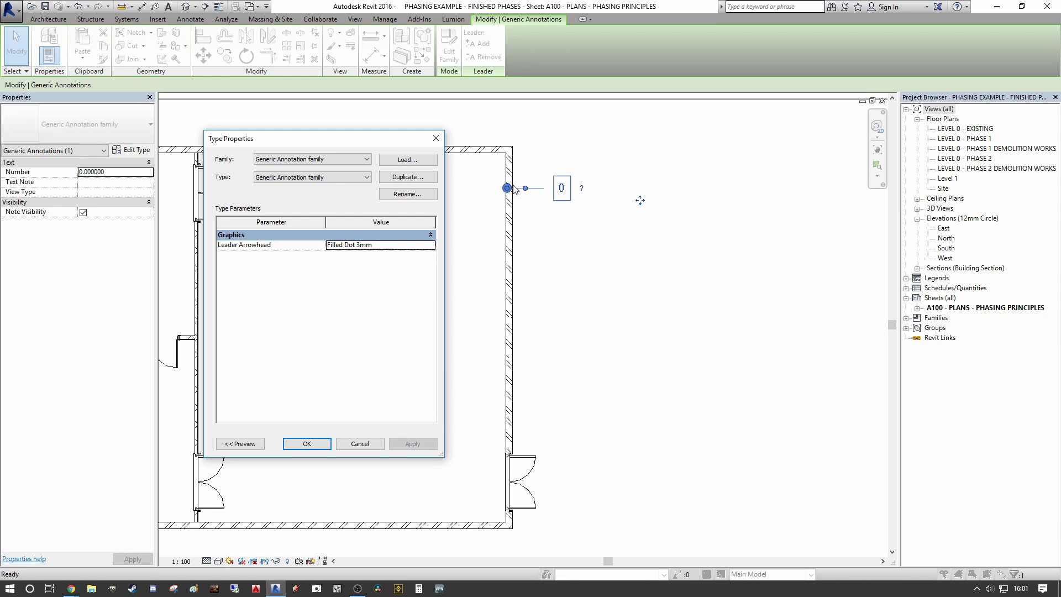
- Set the annotation type's leader arrowhead to Arrow Filled 20 Degree and accept the type properties
left_click(430, 245)
left_click(430, 245)
left_click_drag(433, 279, 433, 270)
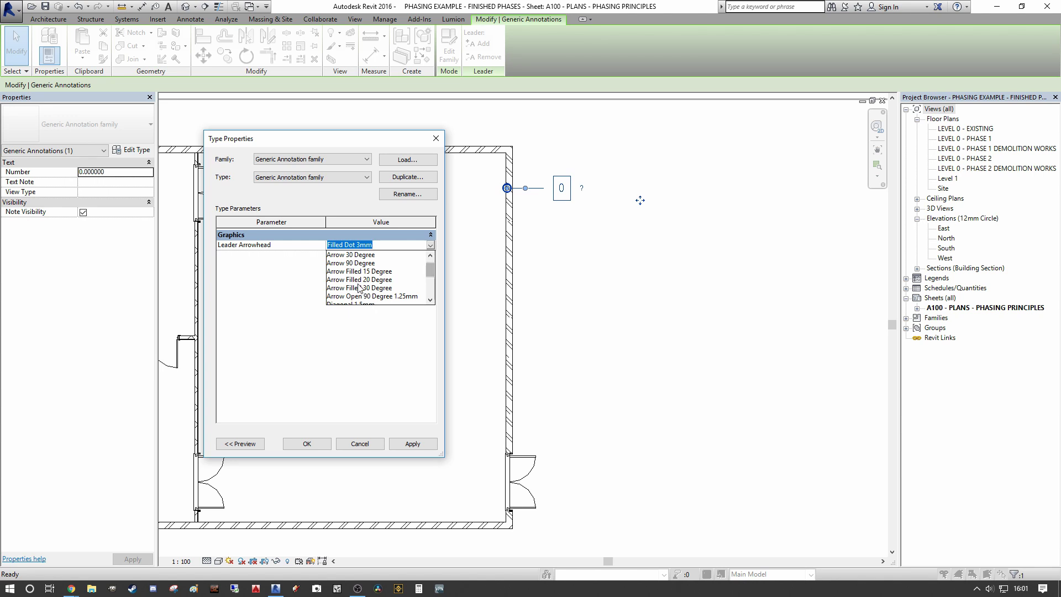
left_click(360, 287)
left_click(430, 245)
left_click(361, 289)
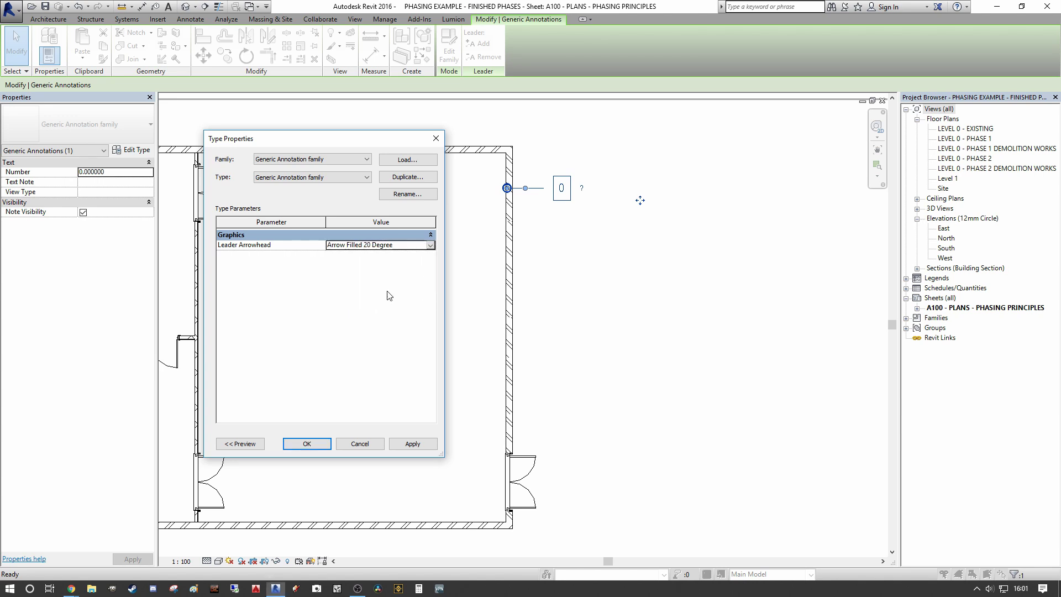
left_click(417, 444)
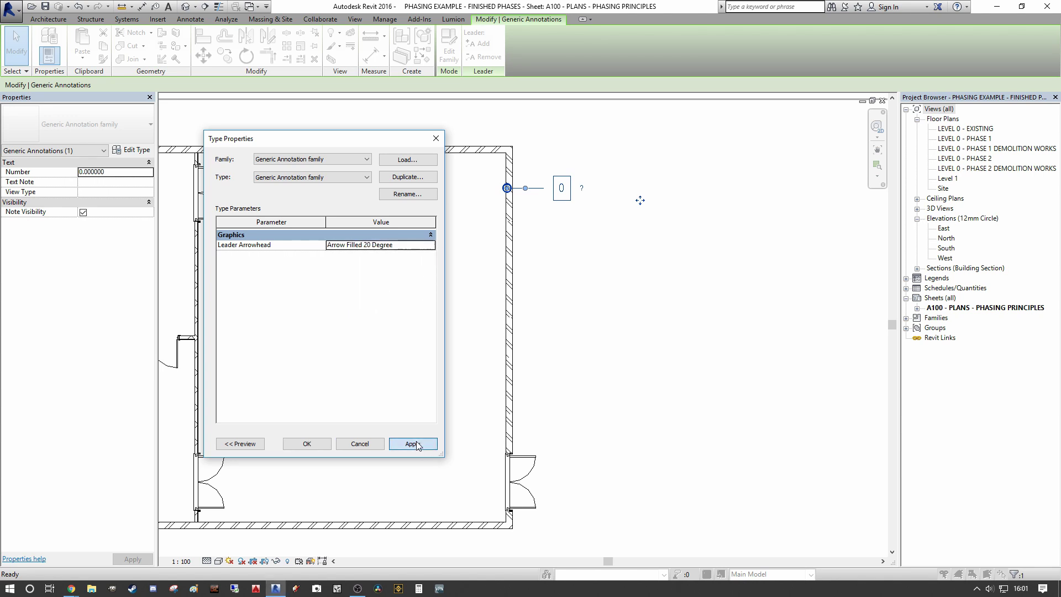
left_click(308, 444)
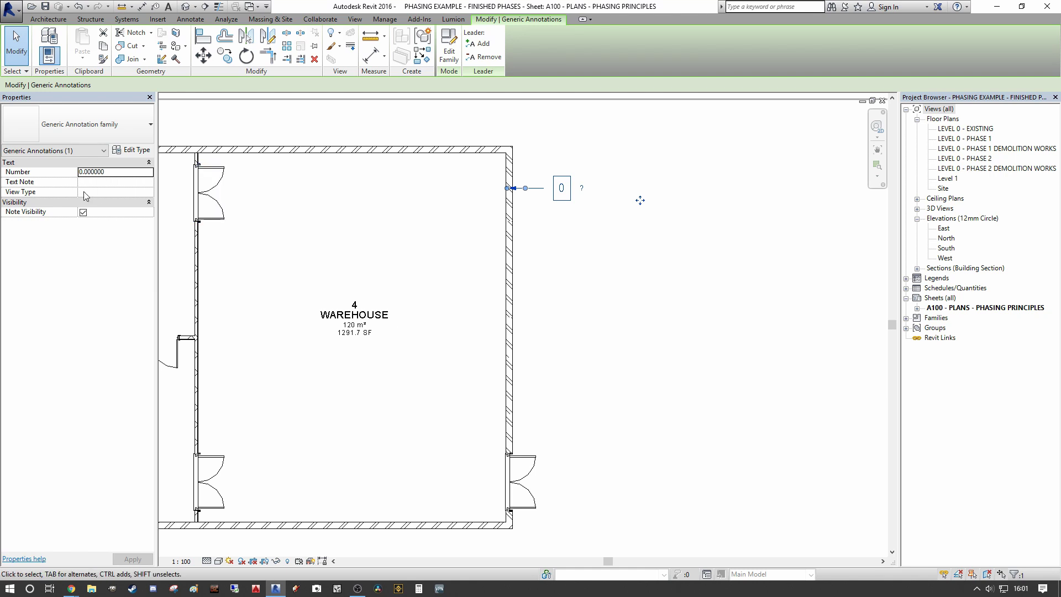
- Give the annotation the Number 1 and the Text Note EXISTING 215mm BLOCKWORK WALL
left_click(123, 173)
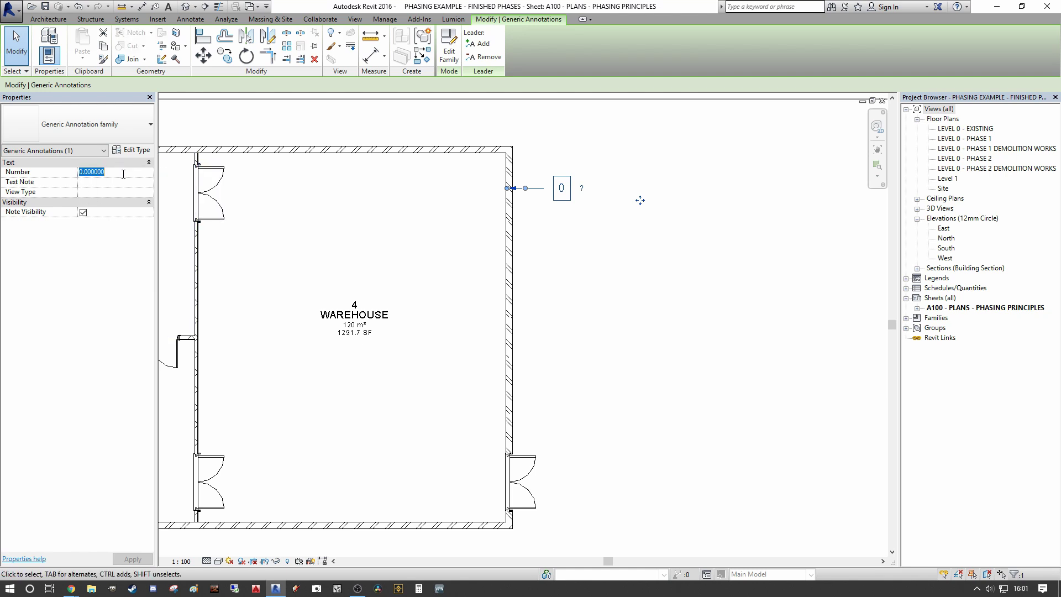
type("1")
key("Return")
left_click(117, 183)
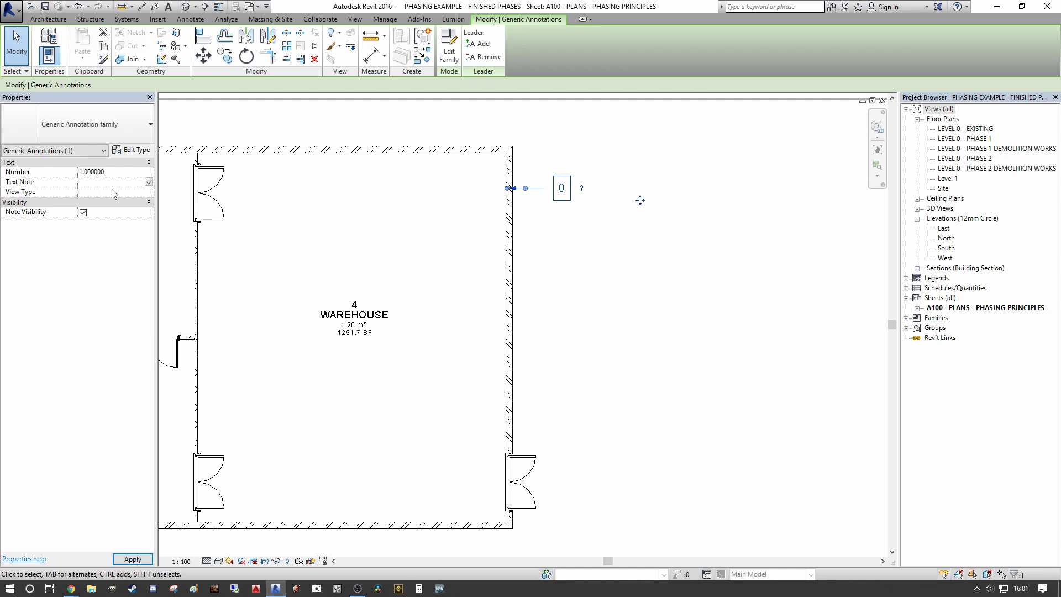
type("XISTING 215mm BLOCKWORK WALL")
key("Return")
left_click(640, 199)
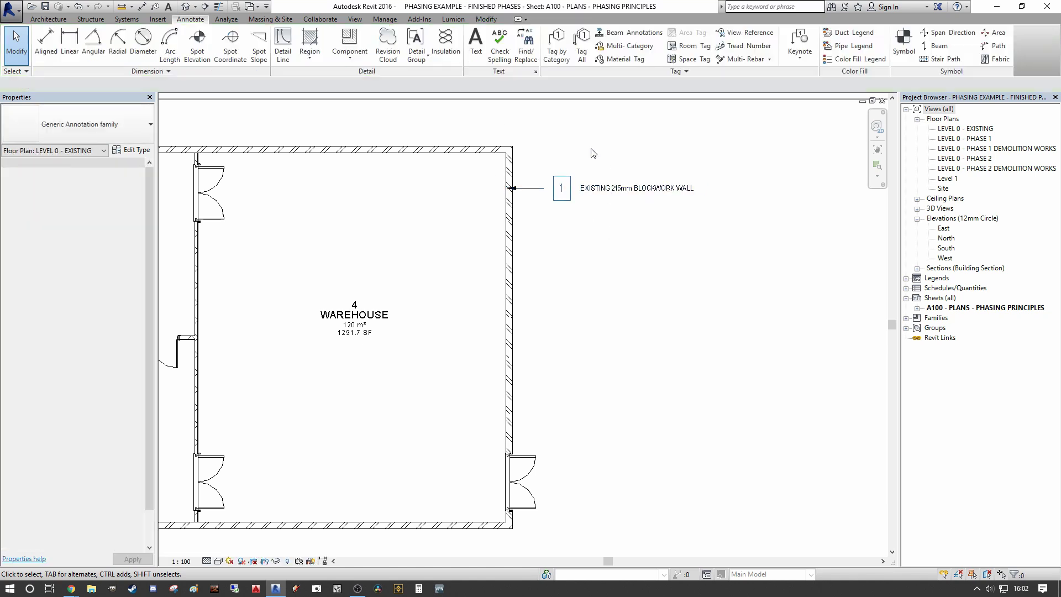
- Examine the annotation's leader, boxed number and text note beside the warehouse wall
scroll(415, 229, "down", 2)
scroll(531, 196, "up", 2)
scroll(531, 197, "down", 2)
scroll(420, 221, "up", 3)
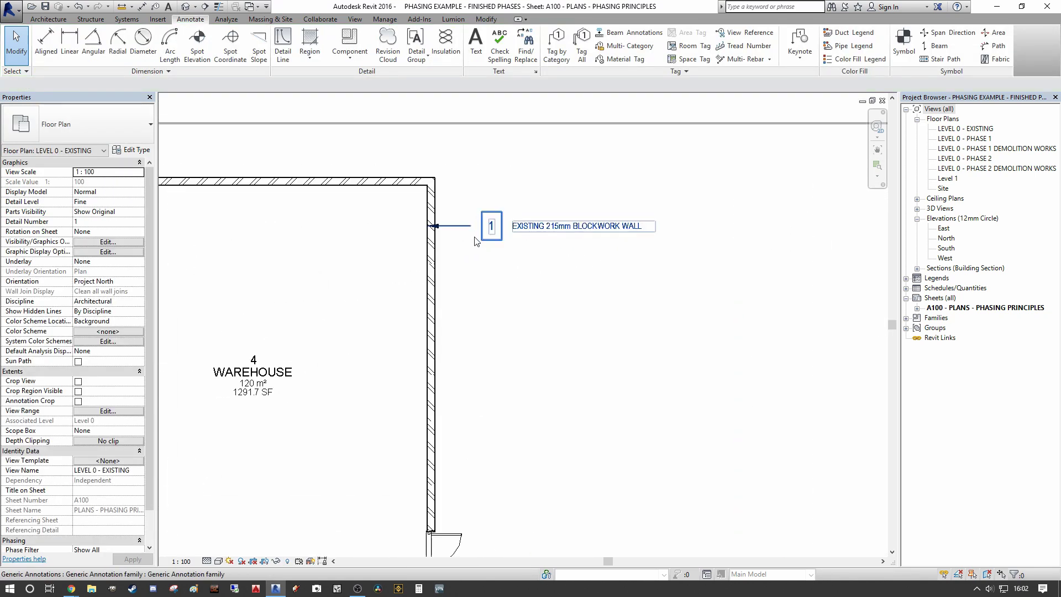
middle_click_drag(453, 204, 354, 220)
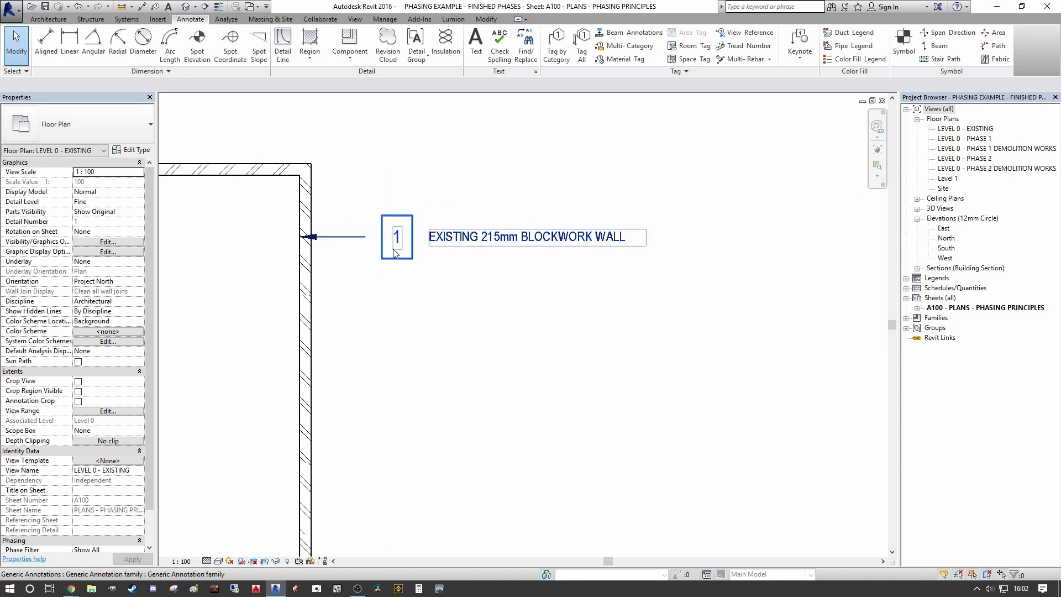
scroll(402, 242, "up", 1)
scroll(398, 238, "down", 2)
scroll(397, 235, "up", 2)
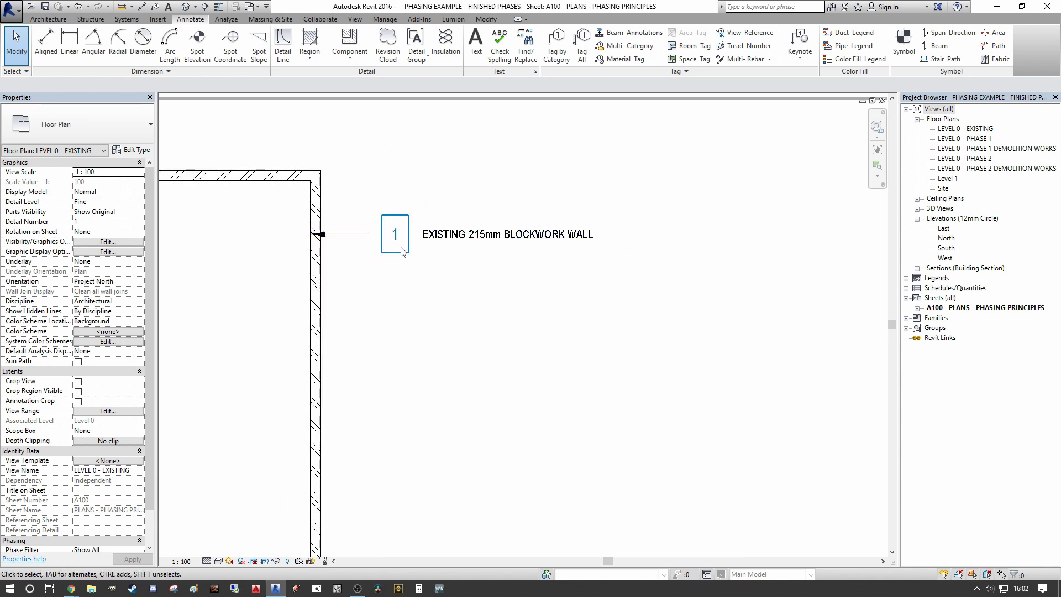
scroll(395, 233, "down", 2)
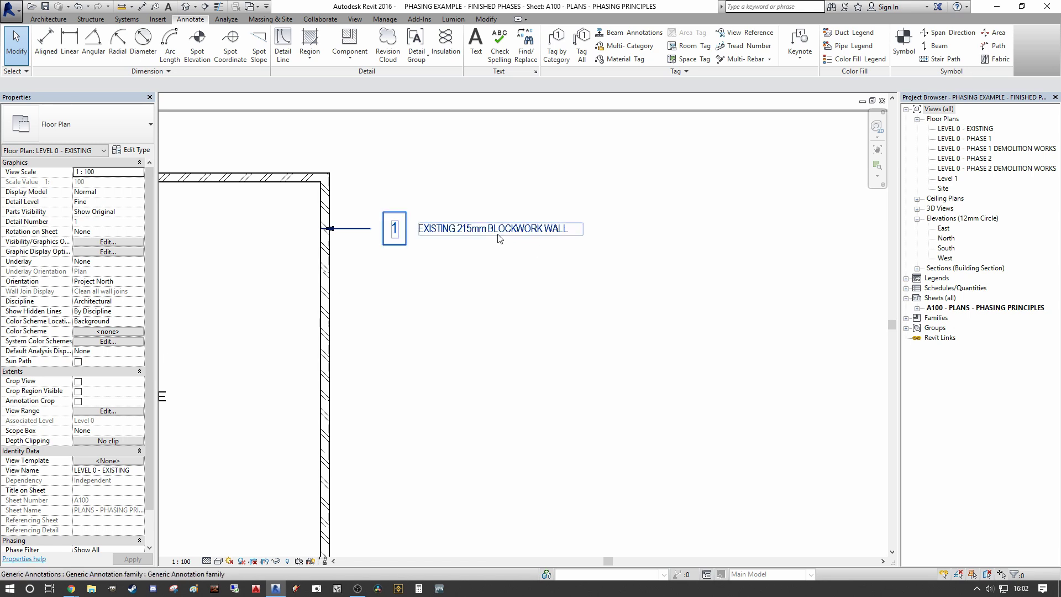
- Hide the wall annotation's text by switching off its Note Visibility parameter
left_click(395, 231)
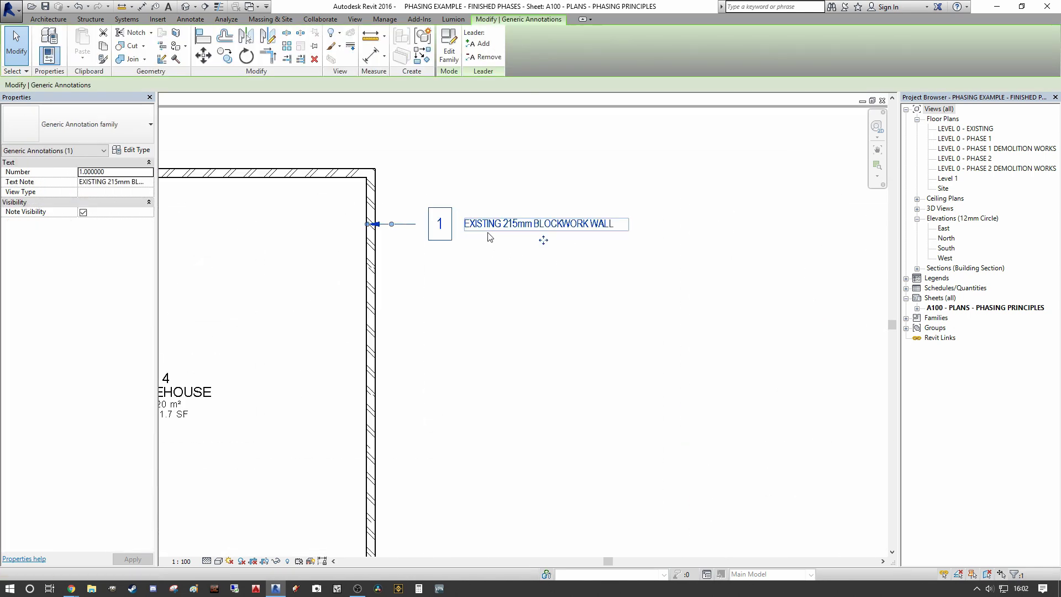
scroll(489, 236, "down", 4)
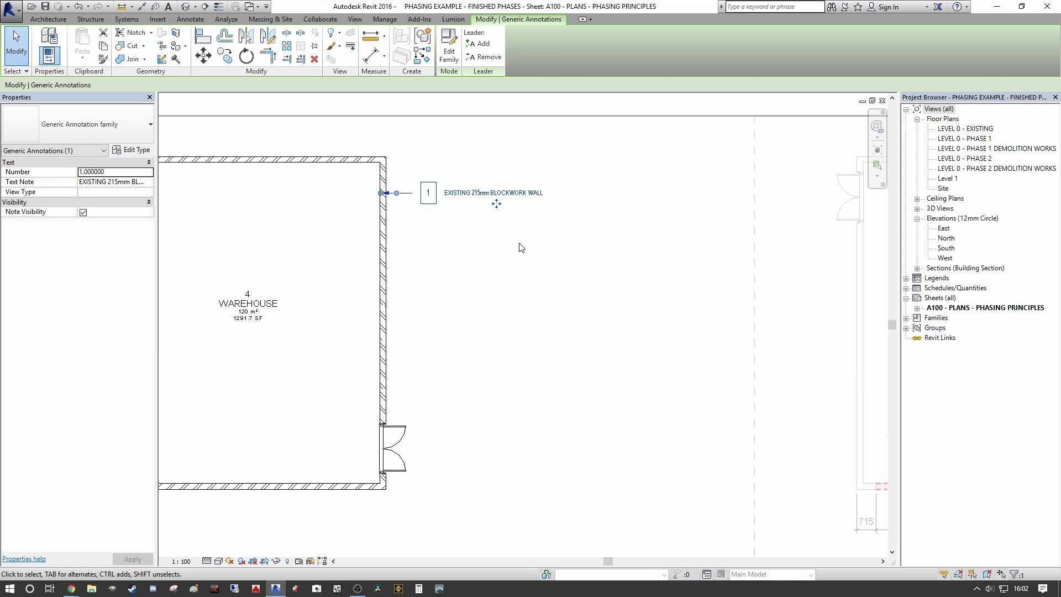
middle_click_drag(472, 221, 502, 236)
left_click(84, 213)
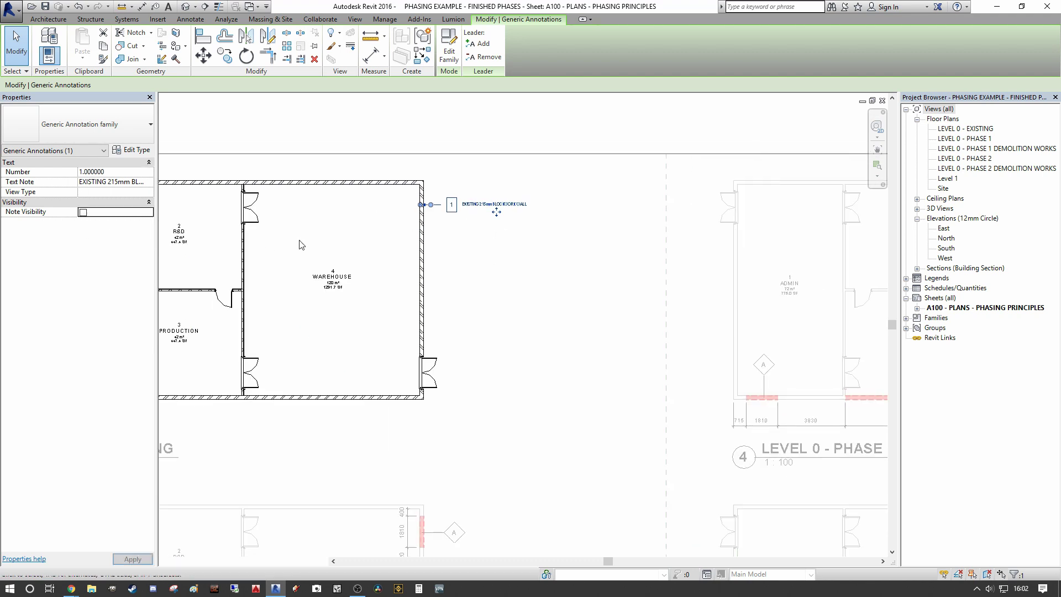
left_click(623, 250)
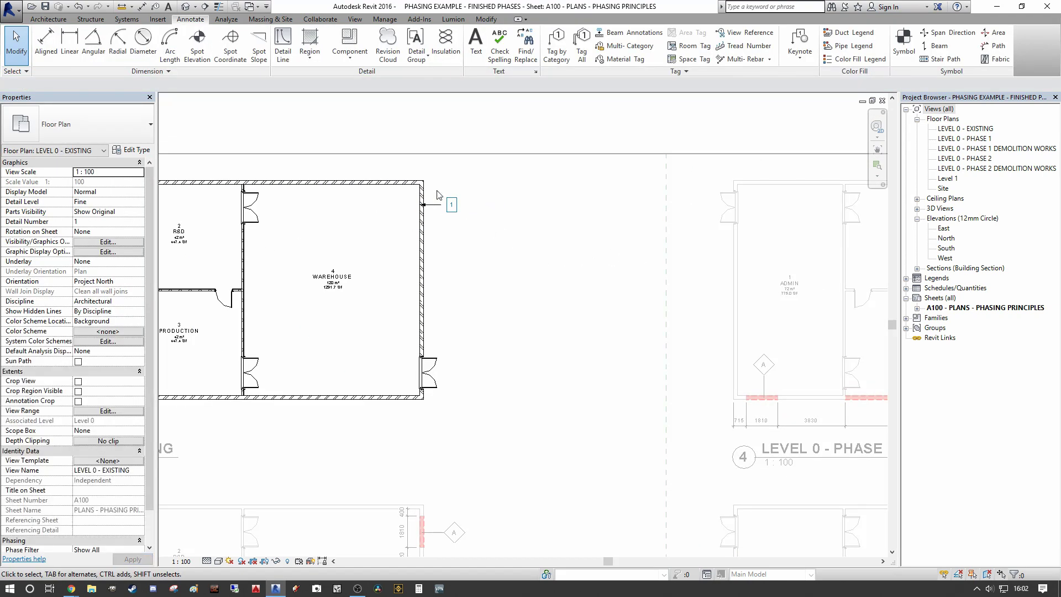
- Show the wall annotation's text again by switching Note Visibility back on
left_click(451, 205)
left_click(83, 212)
left_click(491, 246)
scroll(491, 246, "down", 1)
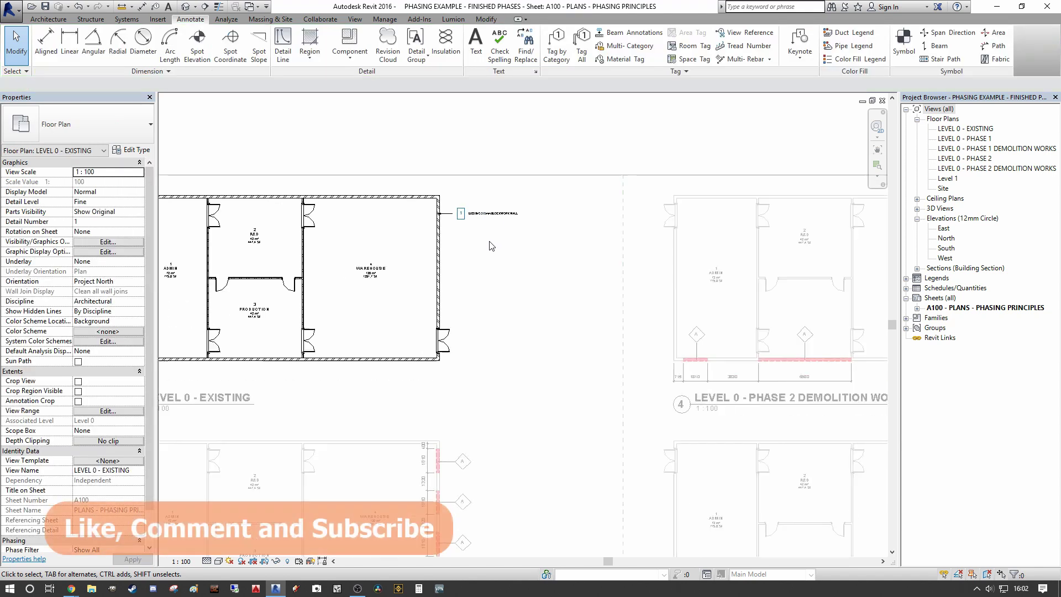
- Move the annotation's box and text slightly farther from the east wall, keeping the leader end on the wall
scroll(492, 246, "up", 4)
left_click(553, 174)
left_click_drag(557, 187, 580, 187)
scroll(578, 191, "down", 3)
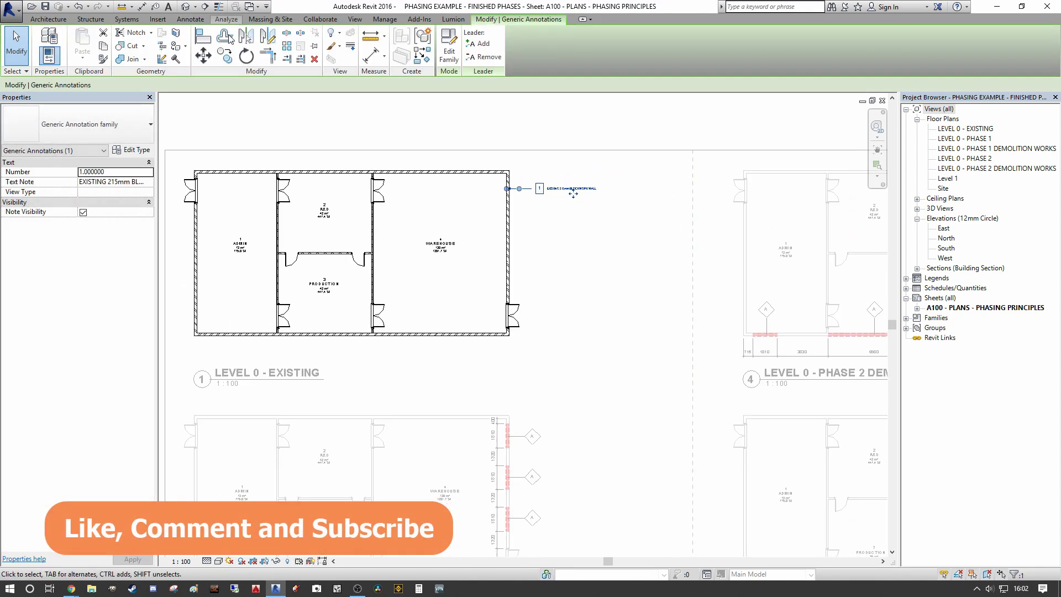
- Copy the east wall annotation to the external doors below it, the lower internal warehouse doors and the upper internal warehouse doors
left_click(224, 55)
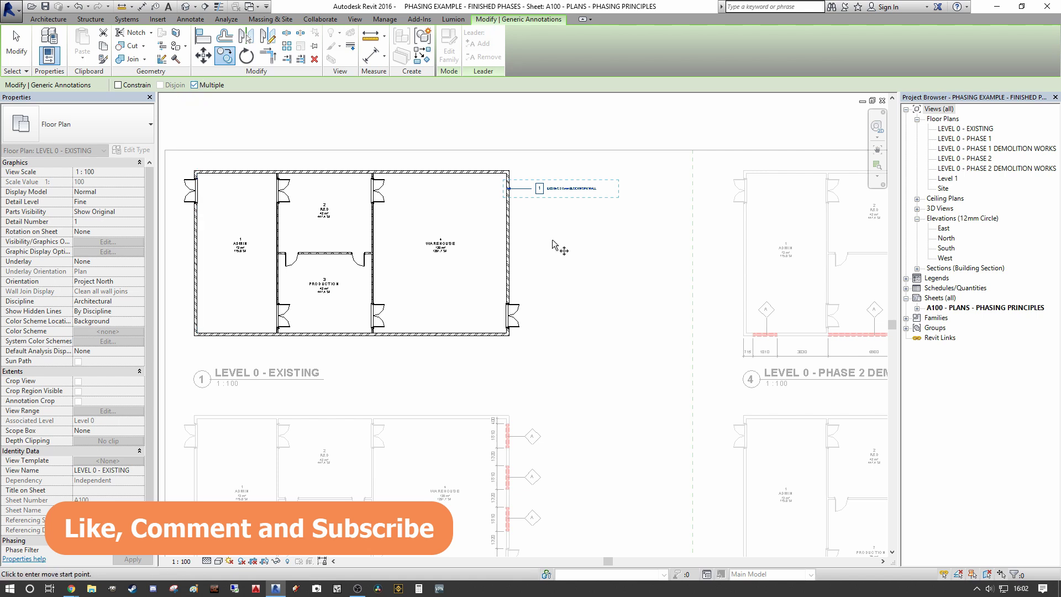
left_click(567, 182)
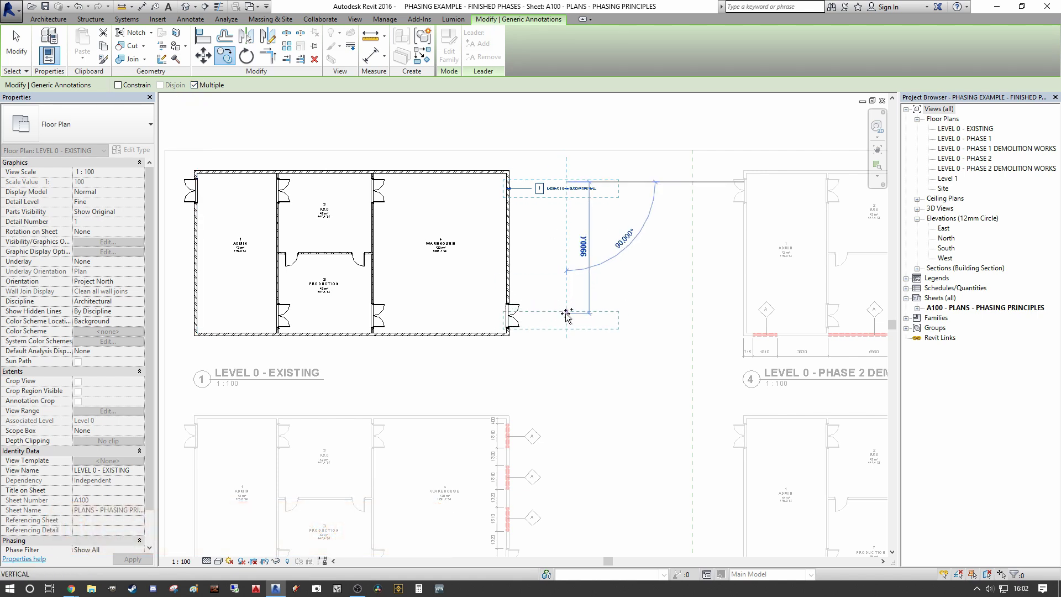
left_click(567, 313)
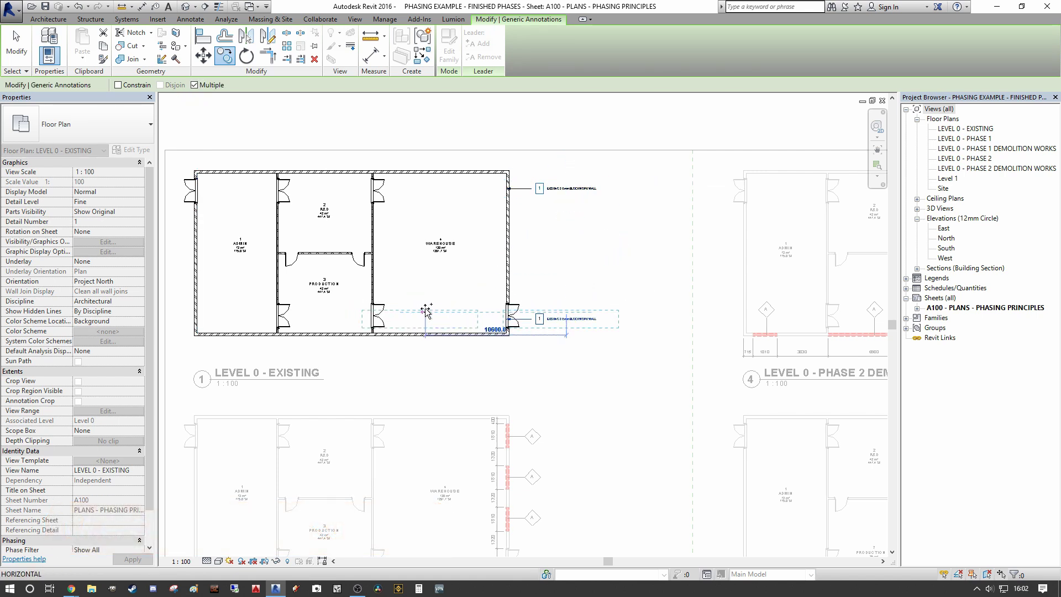
left_click(426, 181)
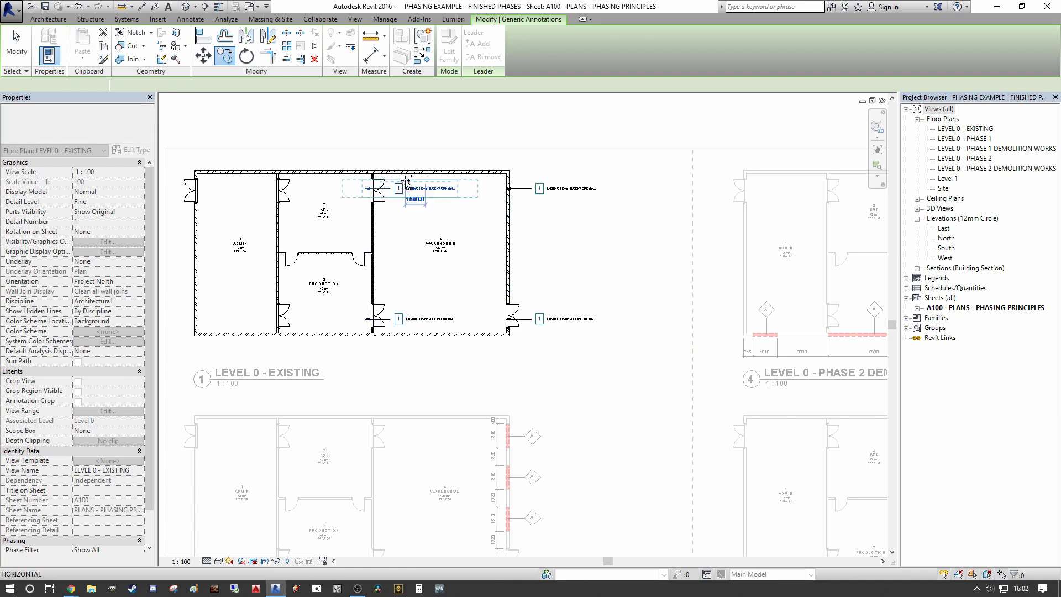
scroll(406, 181, "up", 2)
key("Escape")
key("Escape")
- Move the upper internal annotation straight down so its leader points at the partition wall between R&D and the warehouse
double_click(443, 193)
left_click(445, 218)
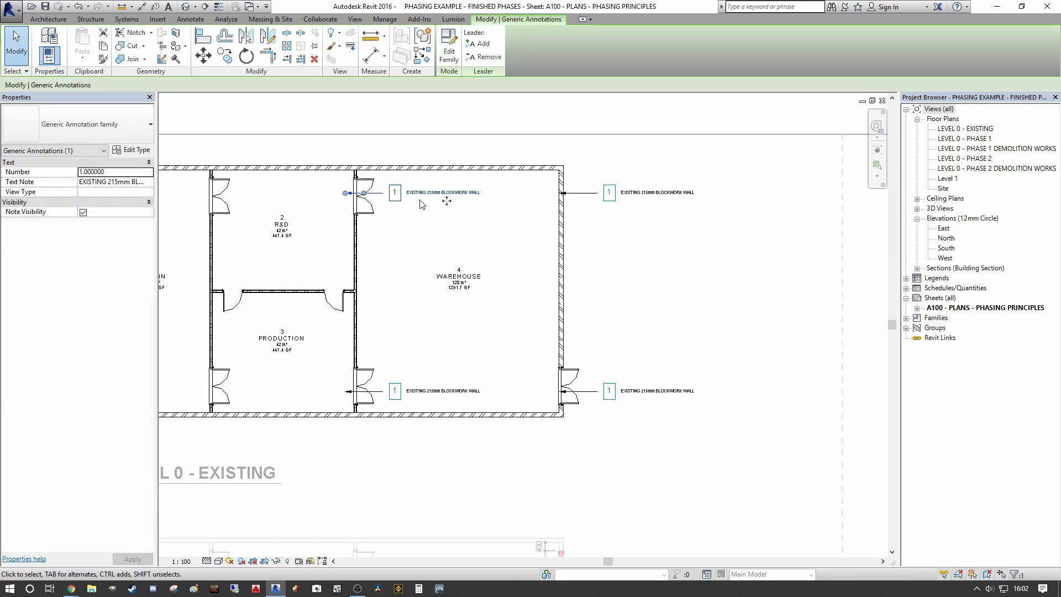
key("Escape")
left_click_drag(432, 192, 431, 237)
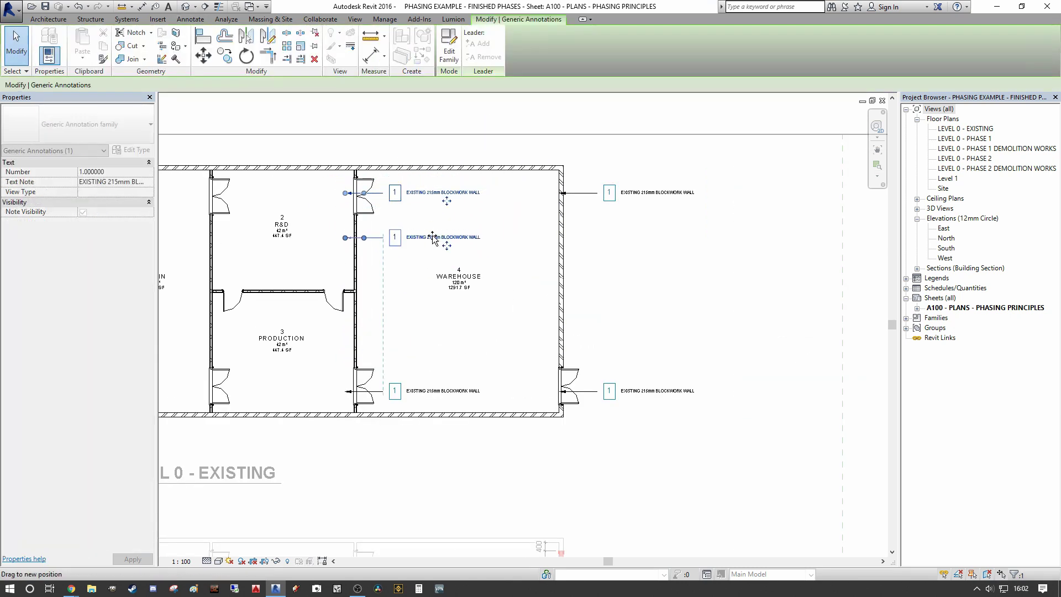
key("Escape")
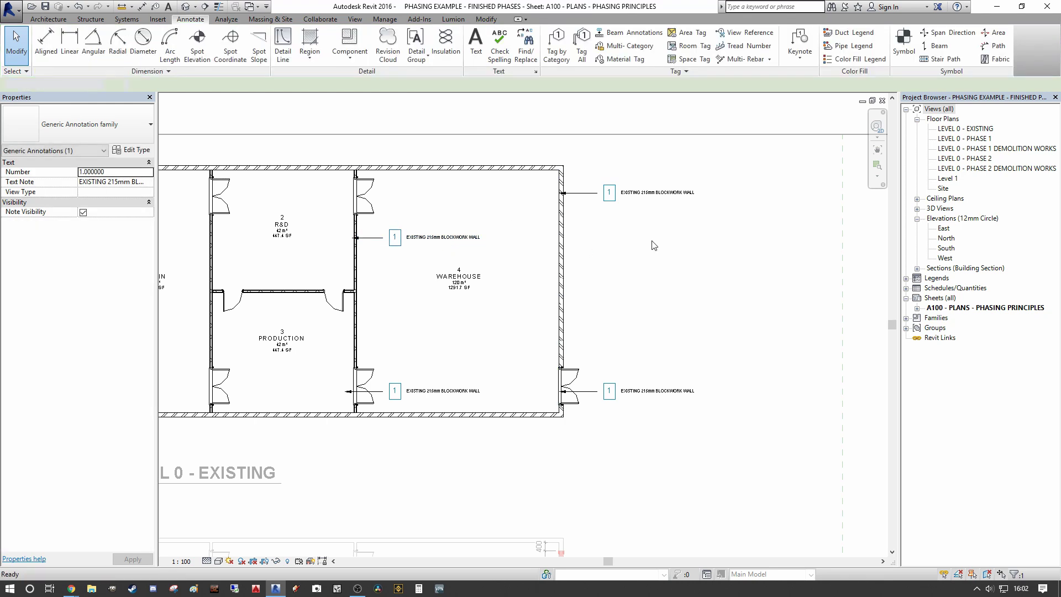
- Set the annotation at the warehouse's external doors to number 2 with the text note EXISTING EXTERNAL DOUBLE DOORS
scroll(497, 343, "up", 4)
left_click(589, 321)
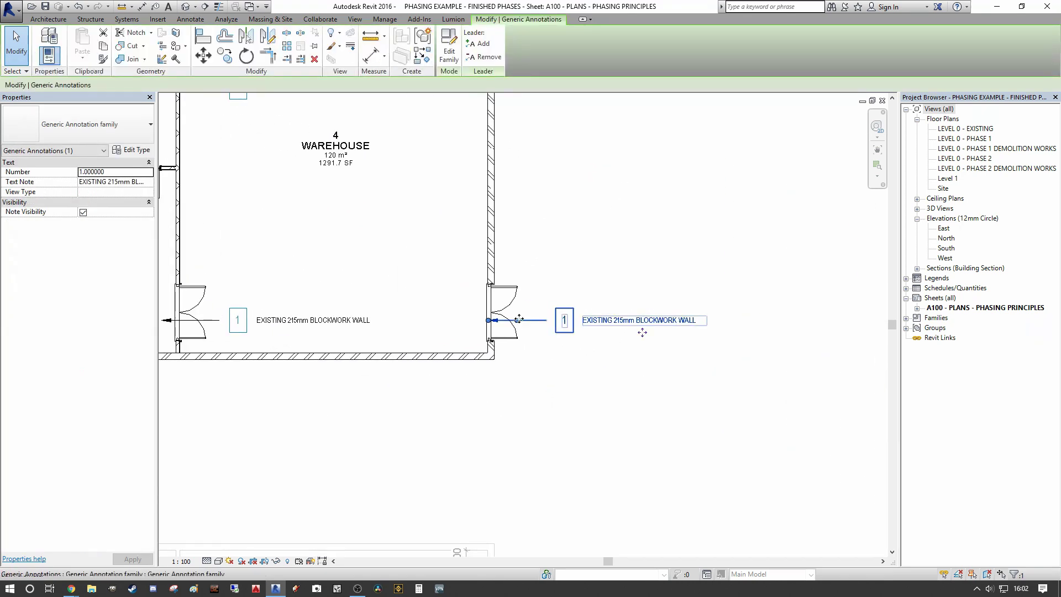
type("2")
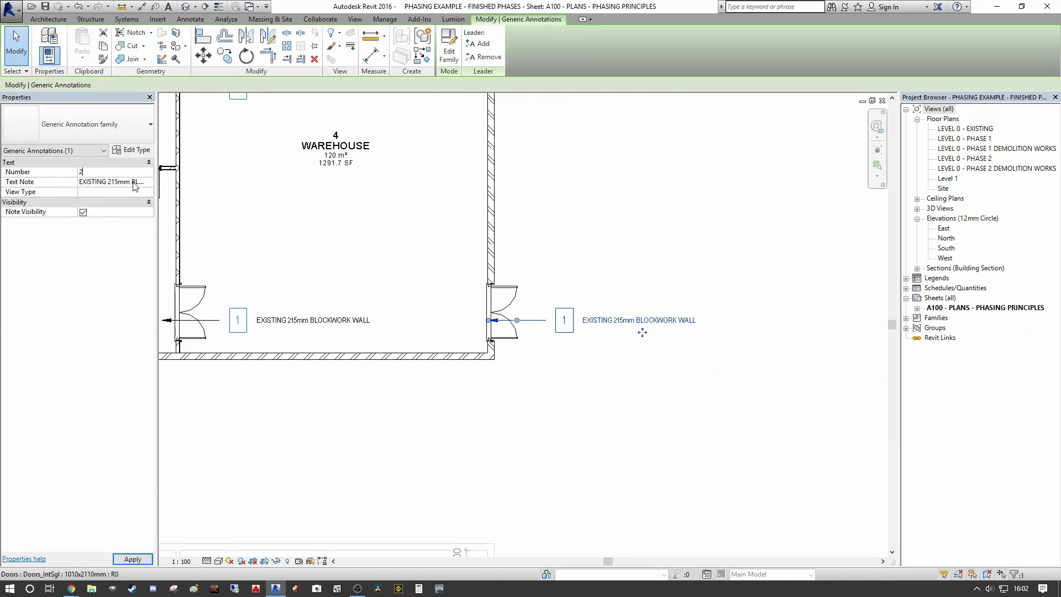
left_click(138, 182)
key("BackSpace")
key("BackSpace")
key("BackSpace")
key("BackSpace")
key("BackSpace")
key("BackSpace")
key("BackSpace")
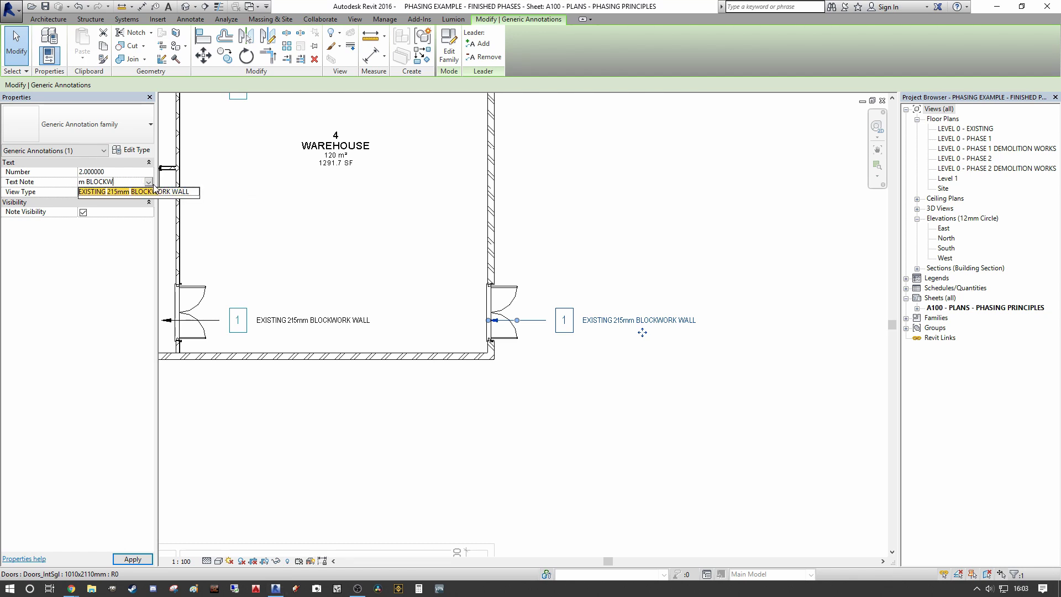
key("BackSpace")
key("BackSpace")
key("BackSpace")
key("BackSpace")
key("BackSpace")
key("BackSpace")
key("BackSpace")
key("BackSpace")
key("BackSpace")
key("BackSpace")
key("BackSpace")
key("BackSpace")
key("BackSpace")
key("BackSpace")
key("BackSpace")
key("BackSpace")
key("BackSpace")
key("BackSpace")
key("BackSpace")
key("BackSpace")
type("EXTERNAL")
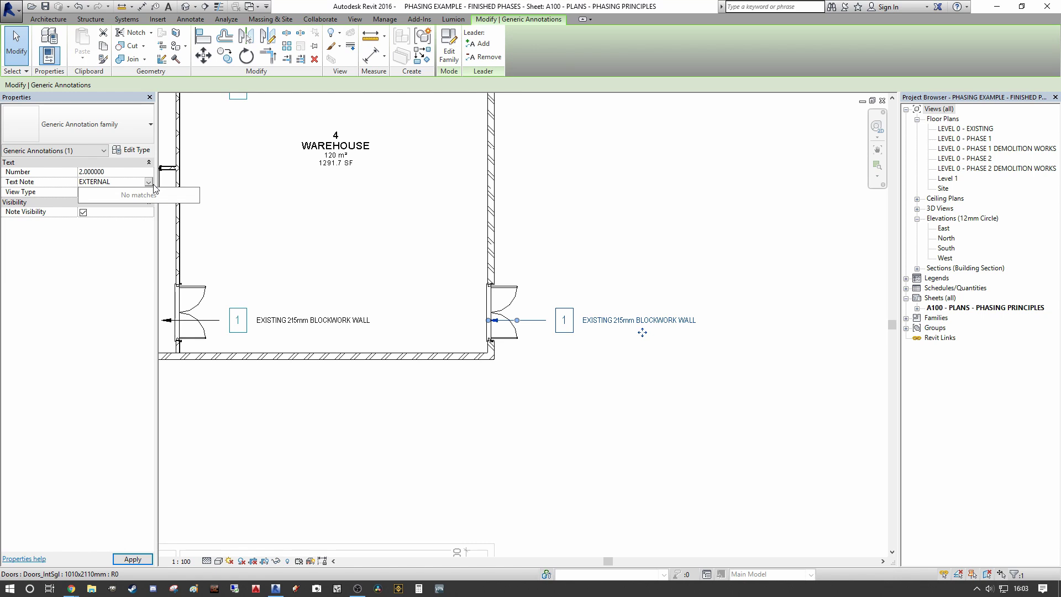
type(" DOUBLE DOORS")
key("Home")
type("EX")
key("Return")
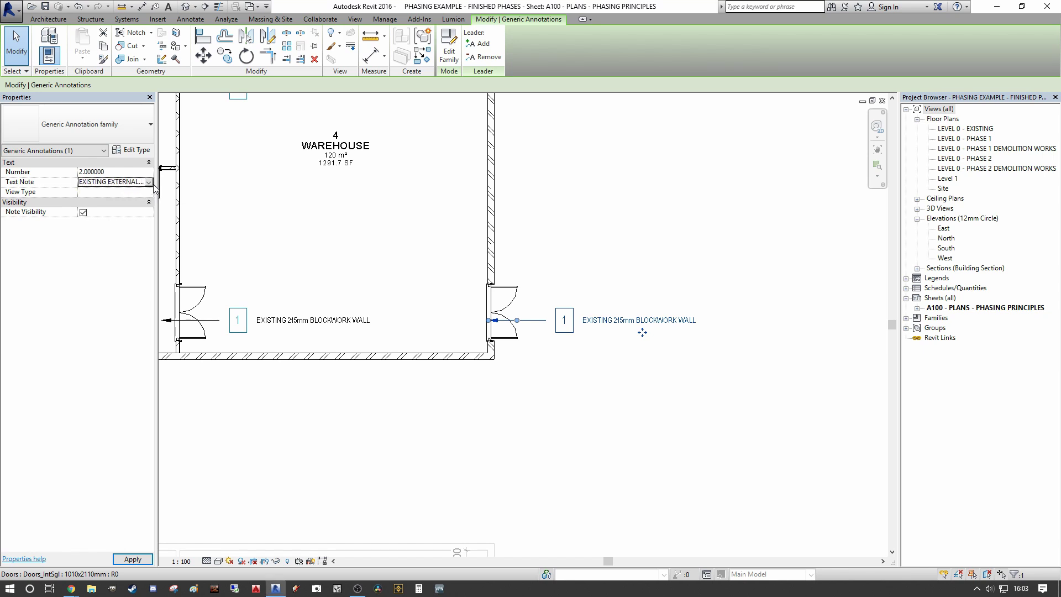
left_click(424, 276)
- Set the annotation at the lower internal warehouse doors to number 3 with the text note INTERNAL DOUBLE DOORS
left_click(266, 332)
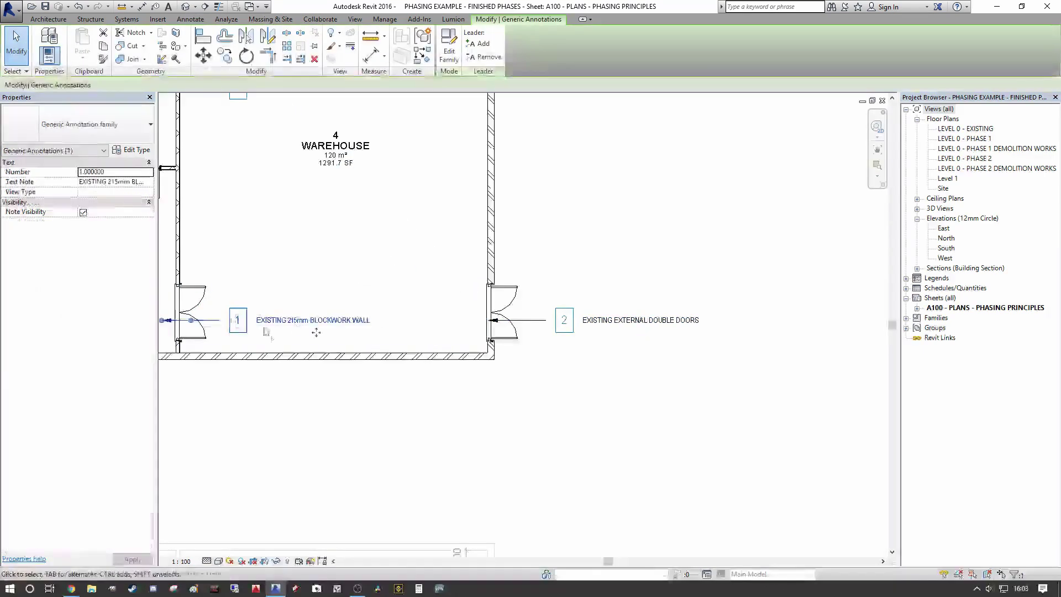
double_click(101, 172)
type("3")
key("Return")
left_click(116, 181)
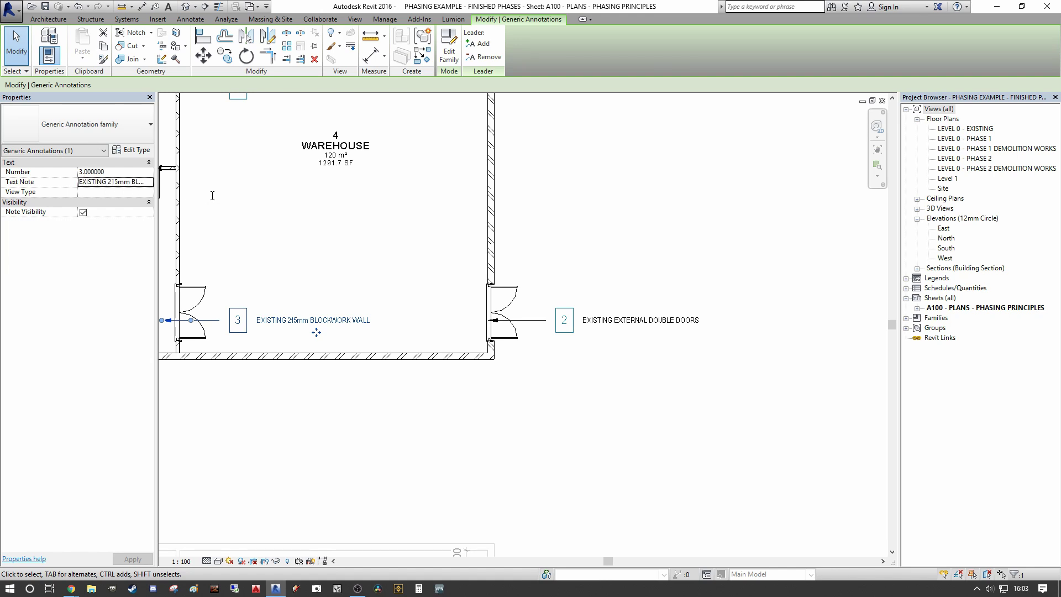
left_click_drag(79, 181, 109, 182)
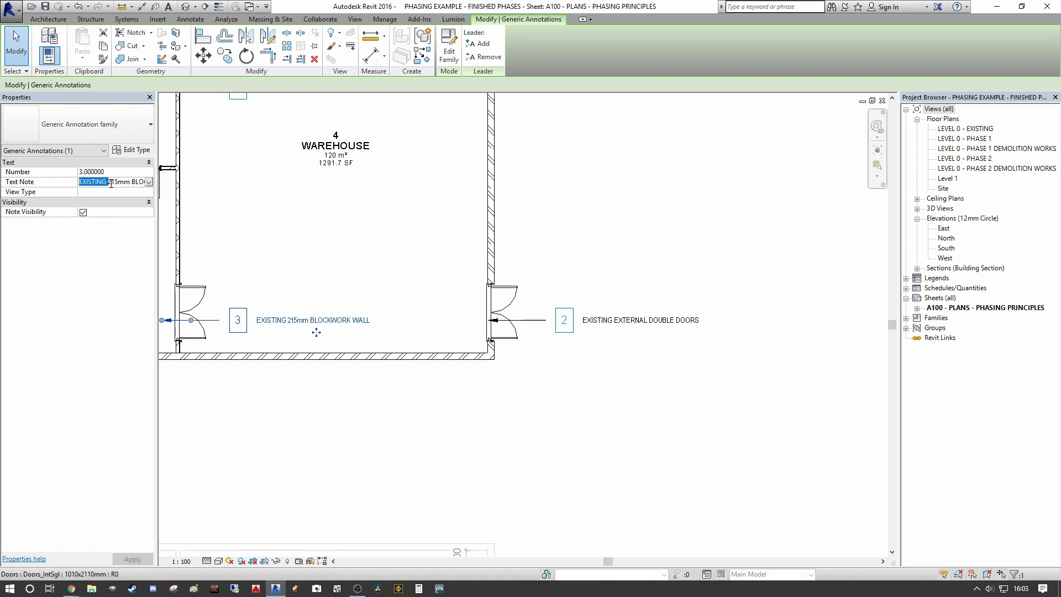
key("Delete")
key("Delete")
key("Delete")
key("Delete")
key("Delete")
key("Delete")
key("Delete")
key("Delete")
key("Delete")
key("Delete")
key("Delete")
key("Delete")
key("Delete")
key("Delete")
key("Delete")
key("Delete")
key("Delete")
key("Delete")
key("Delete")
key("Delete")
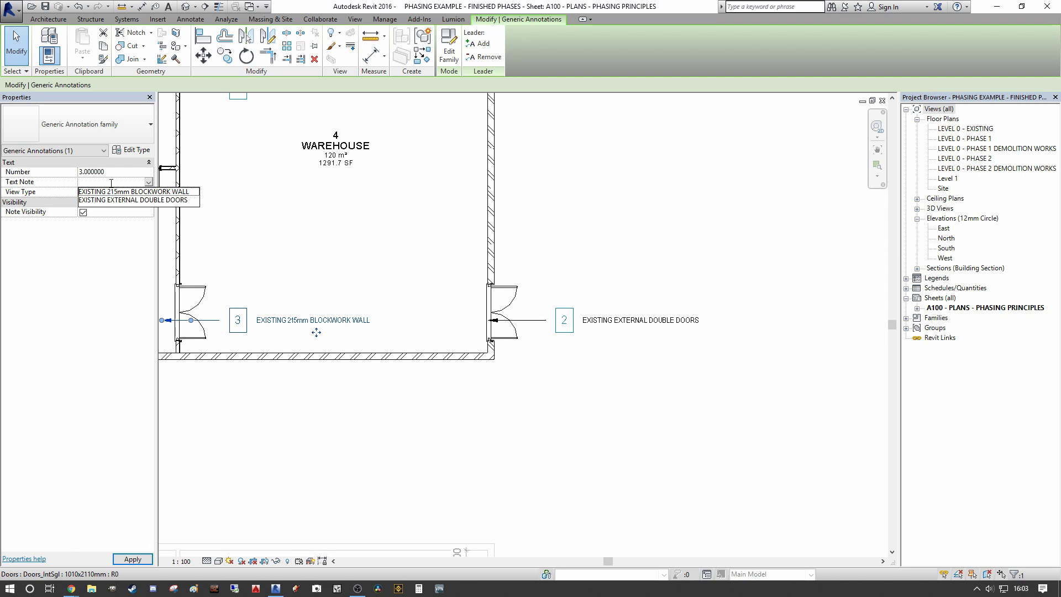
type("INTERNAL DOUBLE ")
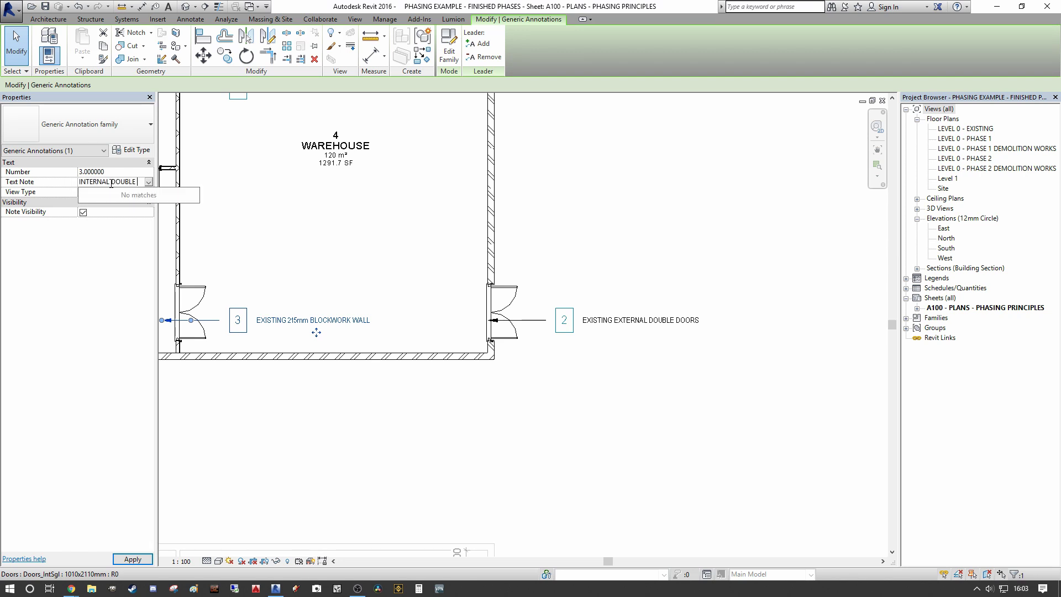
type("DOORS")
key("Return")
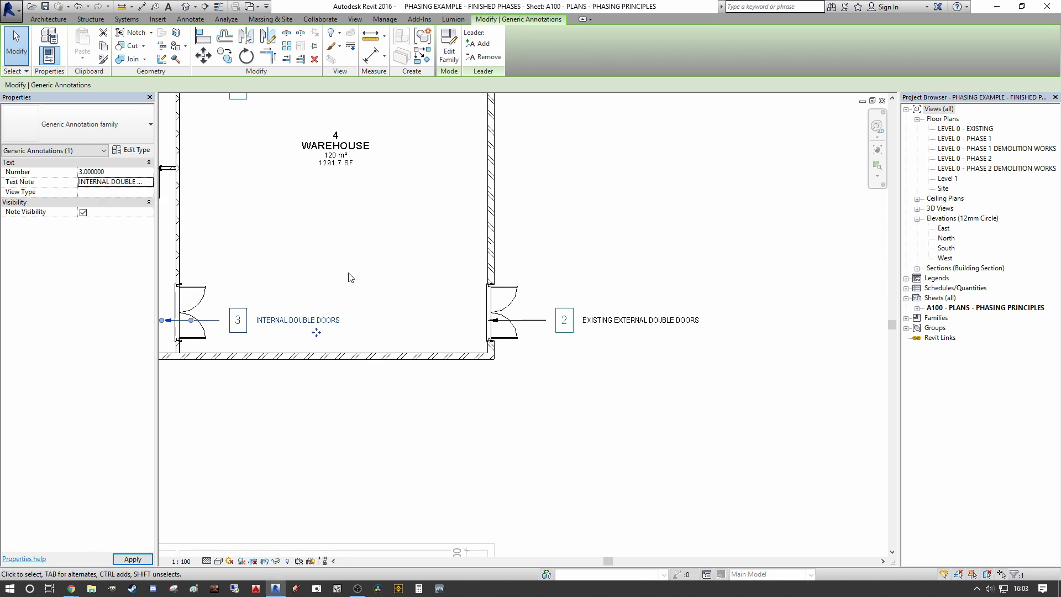
- Set the annotation on the internal warehouse wall to number 4 with the text note EXISTING INTERNAL PARTITION WALL
middle_click_drag(348, 277, 372, 378)
left_click(343, 251)
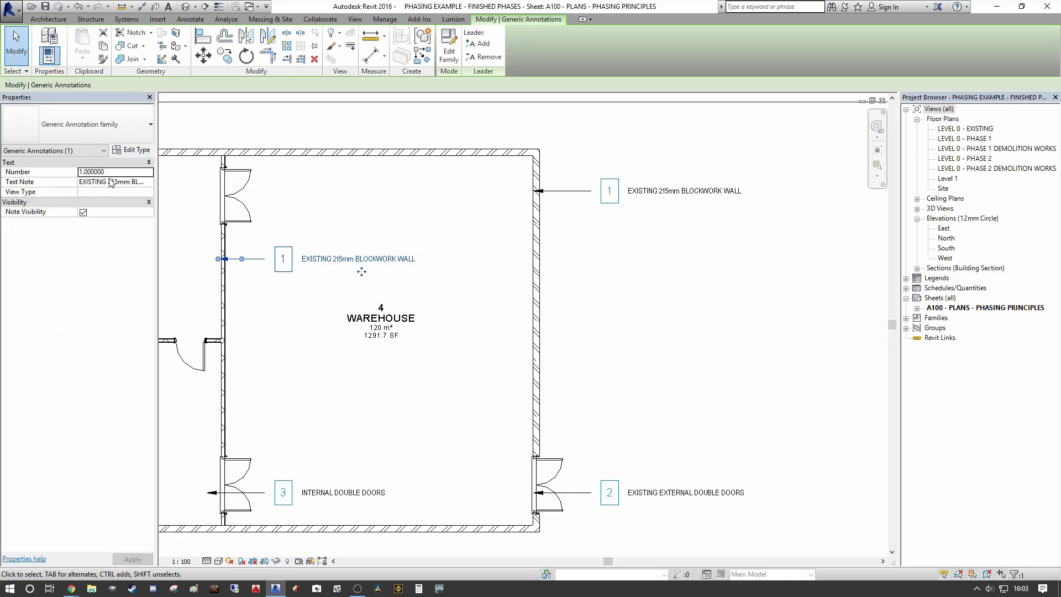
left_click(116, 172)
type("4")
left_click(322, 258)
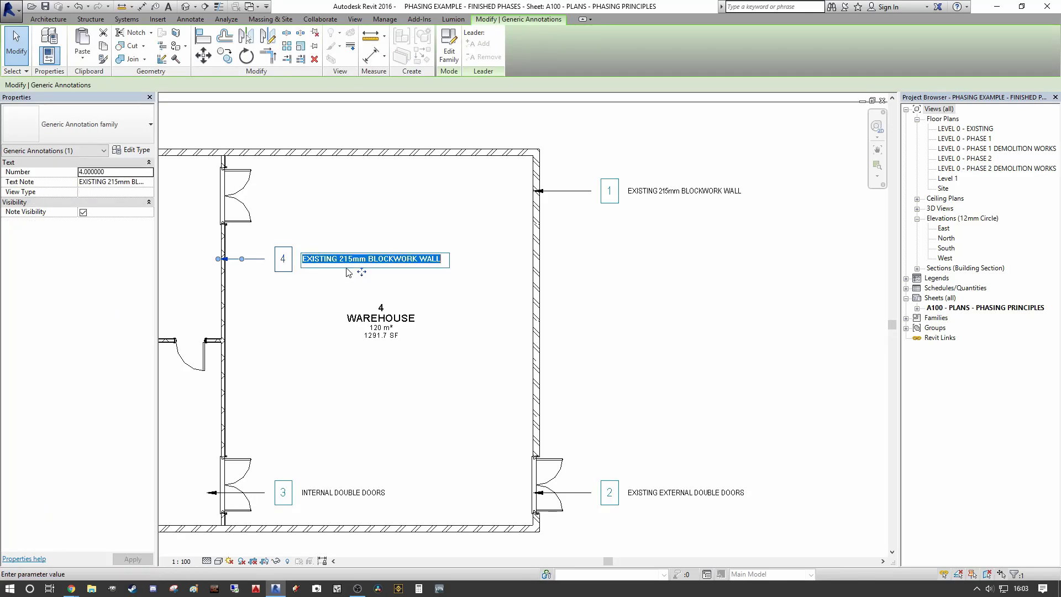
type("EXISTING INTERNAL PAR")
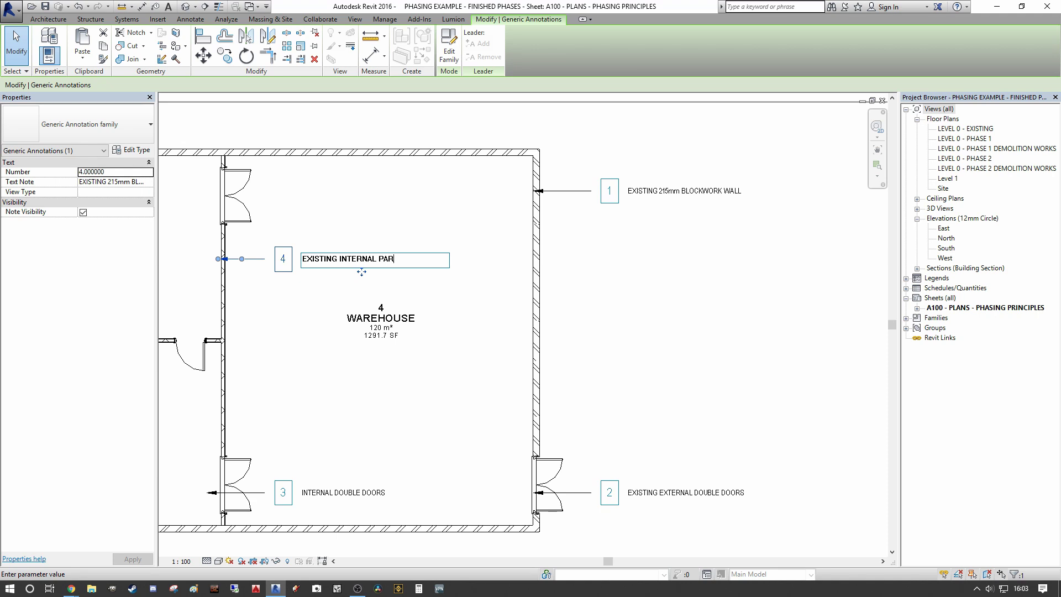
type("TITION WALL")
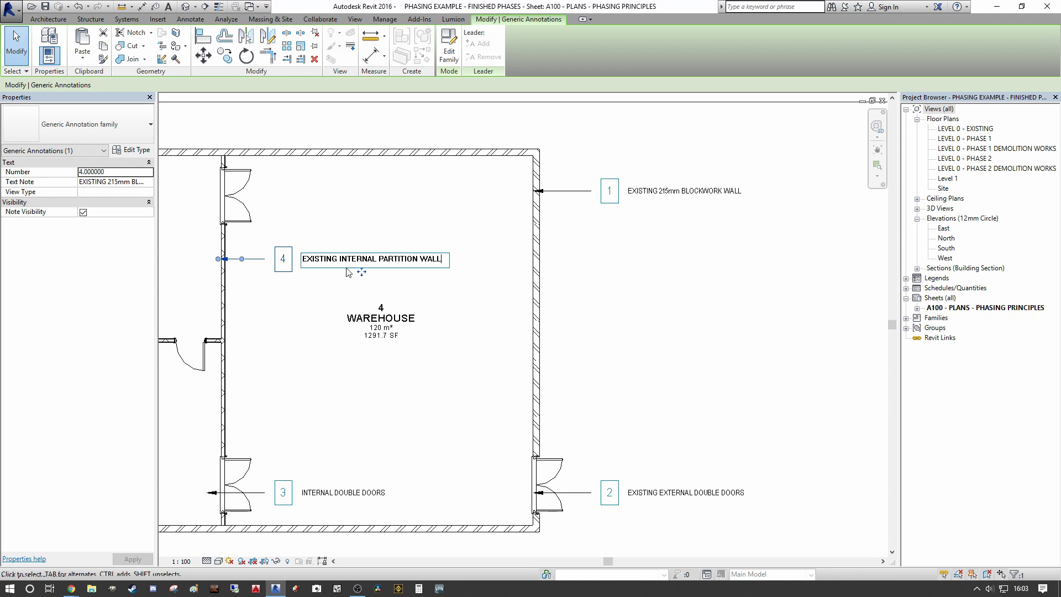
key("Return")
- Copy the number 1 blockwork wall annotation to below the south wall, under the Admin and Production rooms
scroll(553, 277, "down", 3)
middle_click_drag(562, 304, 601, 166)
scroll(542, 188, "up", 4)
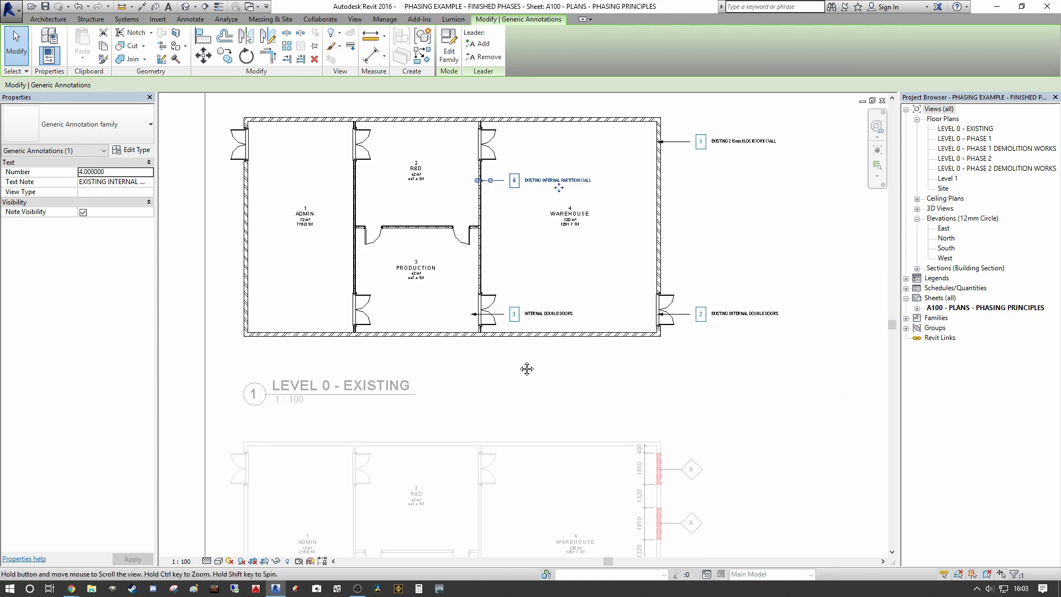
scroll(369, 203, "down", 3)
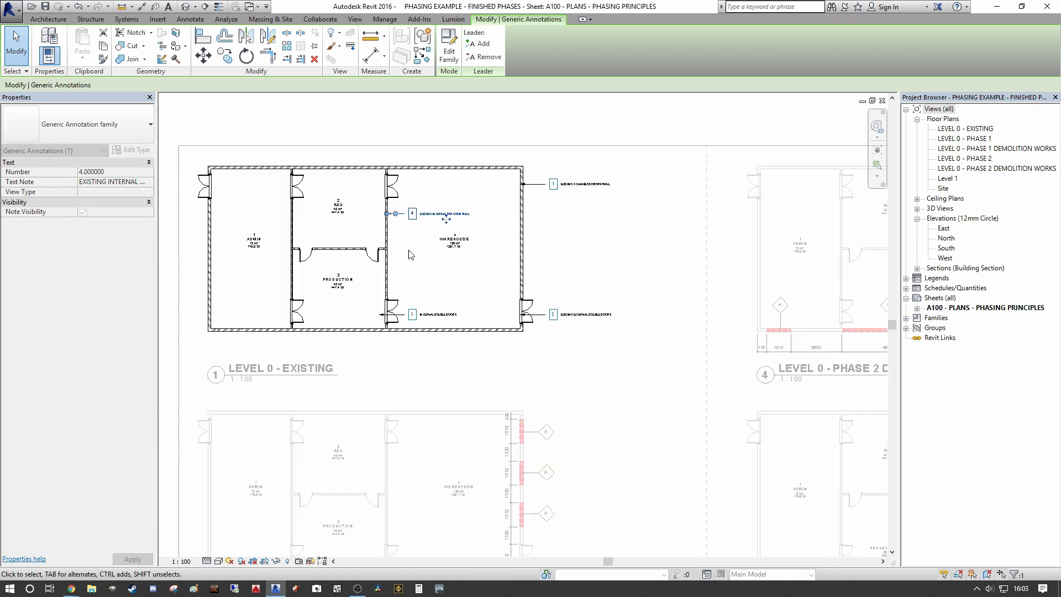
key("Escape")
scroll(447, 226, "up", 3)
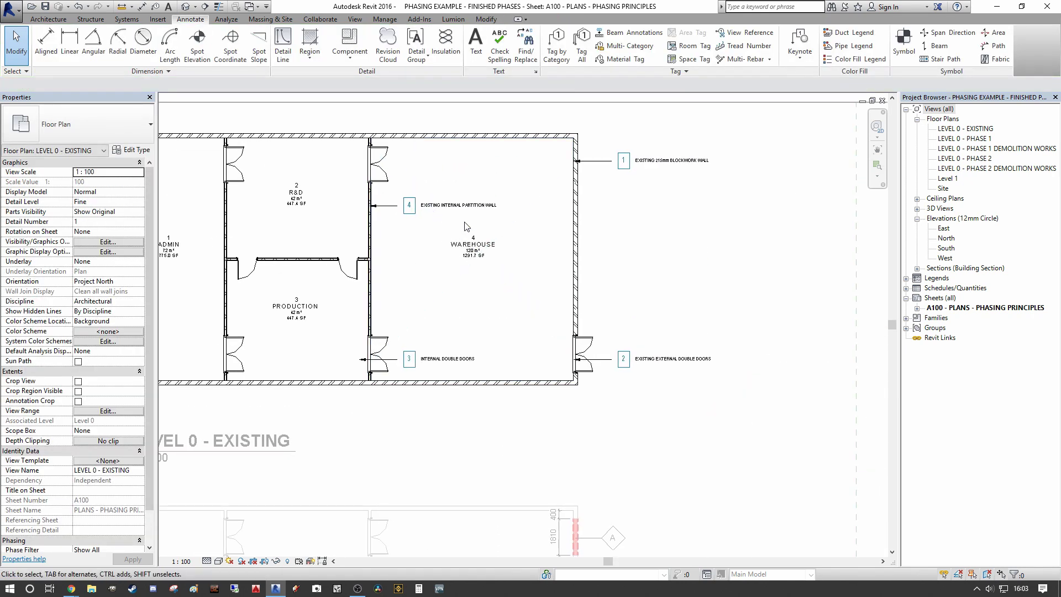
scroll(633, 242, "down", 1)
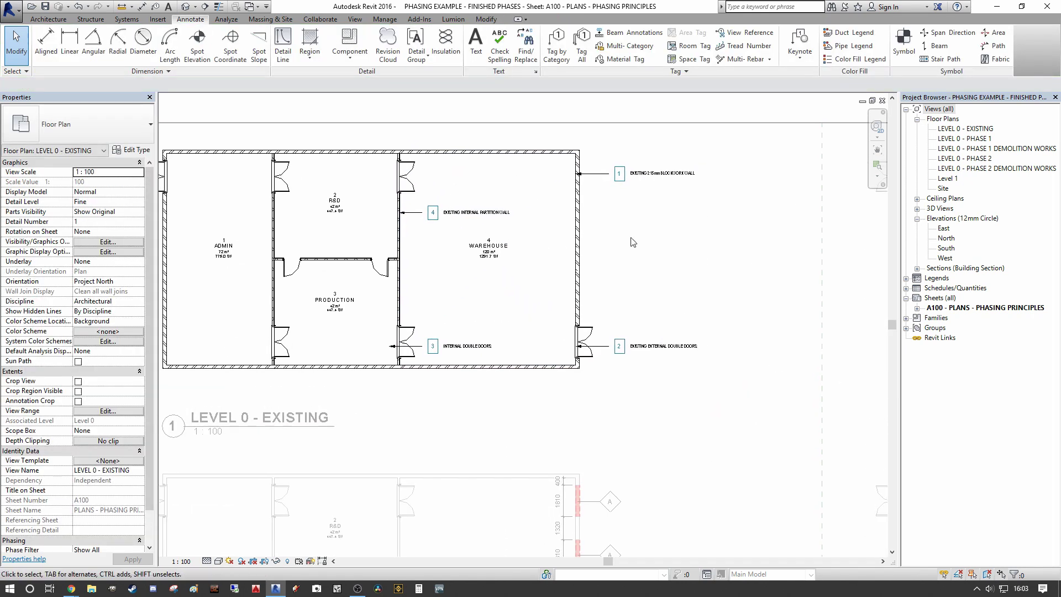
left_click(664, 173)
middle_click_drag(498, 249, 549, 231)
left_click(228, 58)
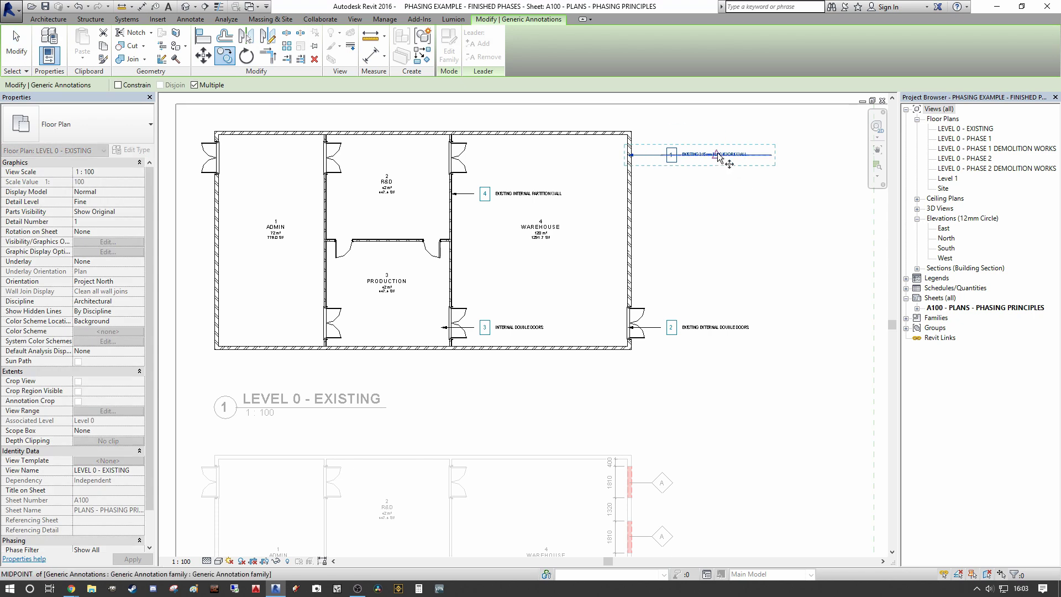
left_click(724, 160)
scroll(387, 364, "up", 1)
middle_click_drag(384, 363, 574, 270)
left_click(556, 272)
scroll(465, 278, "up", 5)
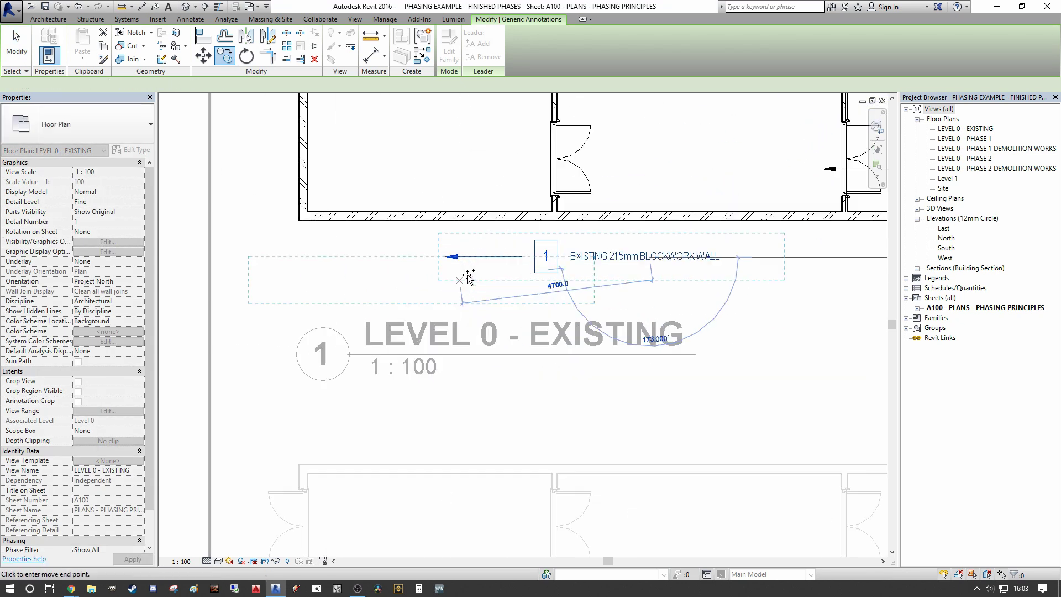
scroll(491, 252, "down", 5)
scroll(702, 257, "up", 1)
key("Escape")
key("Escape")
- Attach the copied annotation's leader end to the south wall and shift its elbow level with the number box
left_click(491, 256)
scroll(425, 263, "up", 5)
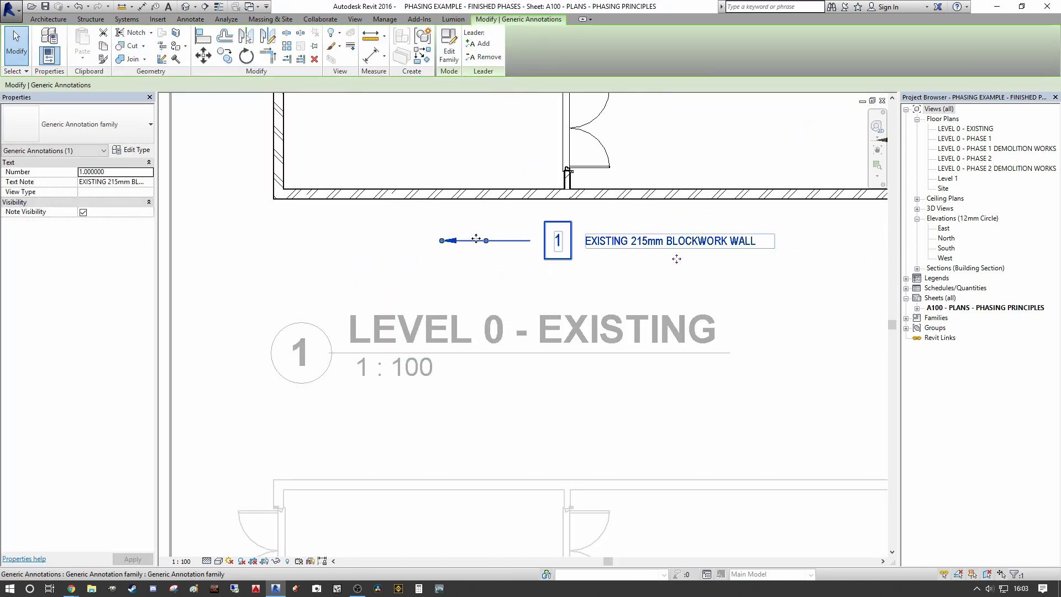
left_click_drag(442, 240, 462, 186)
scroll(502, 221, "down", 3)
middle_click_drag(502, 222, 396, 256)
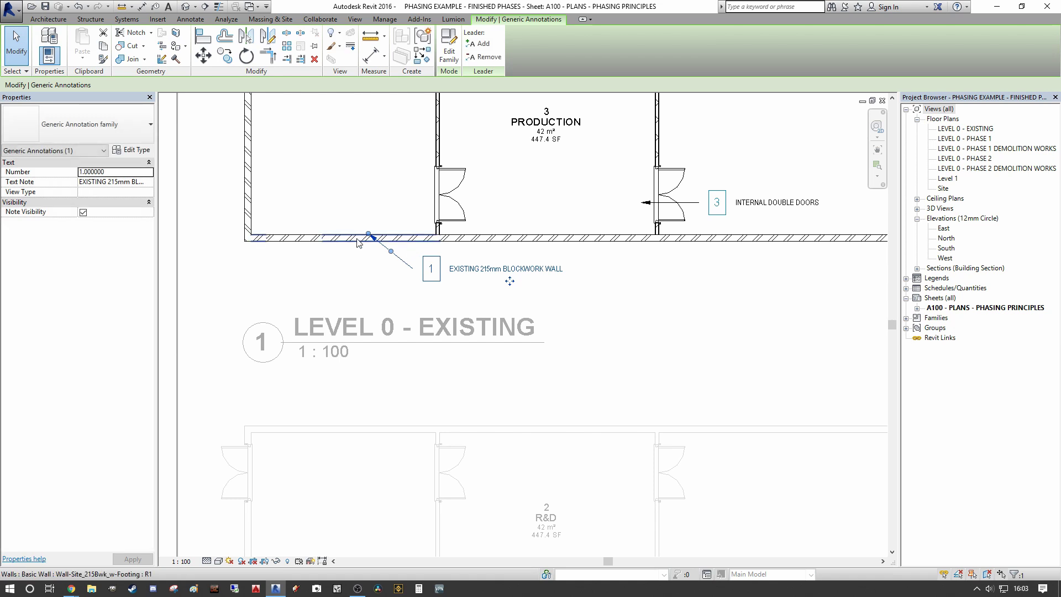
left_click_drag(369, 235, 392, 269)
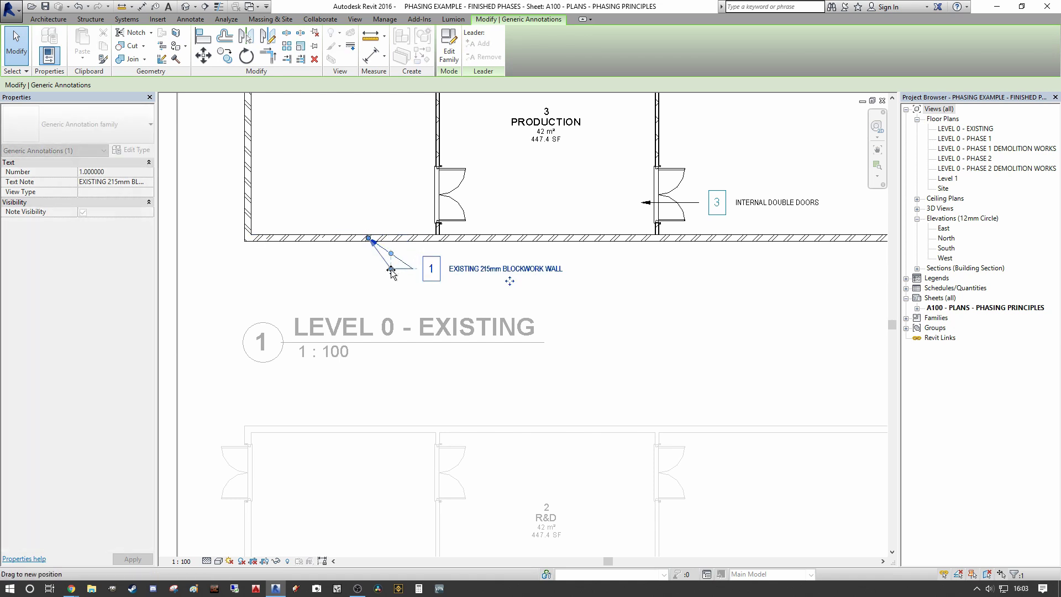
key("Escape")
- Place a text note reading FGGBG beside the warehouse's east wall, with a leader pointing to the wall
scroll(425, 325, "down", 4)
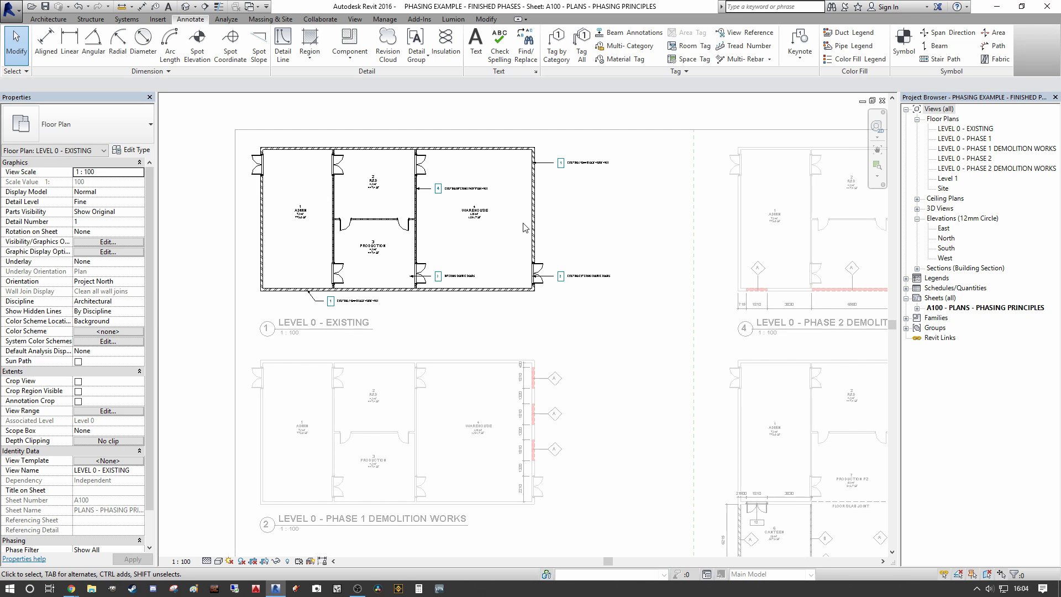
scroll(569, 218, "up", 4)
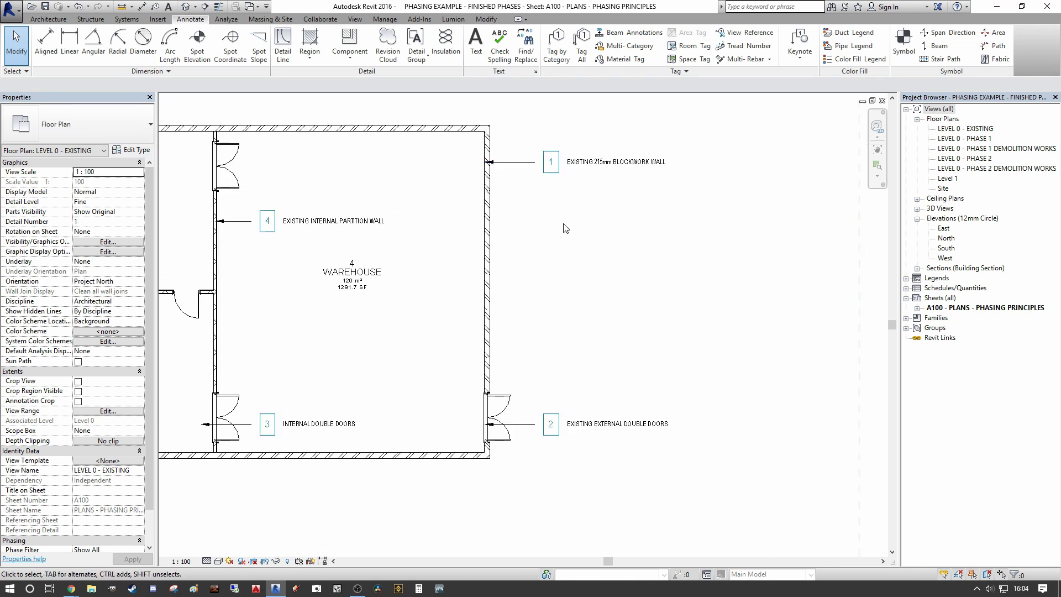
scroll(565, 228, "down", 3)
key("t")
key("x")
scroll(513, 222, "up", 5)
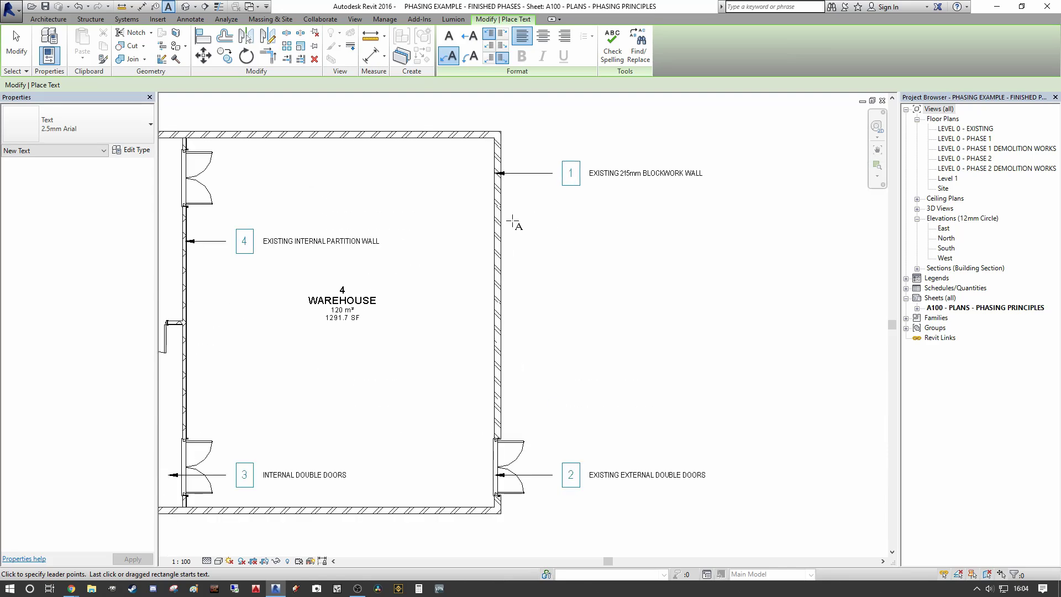
left_click(497, 214)
left_click(577, 214)
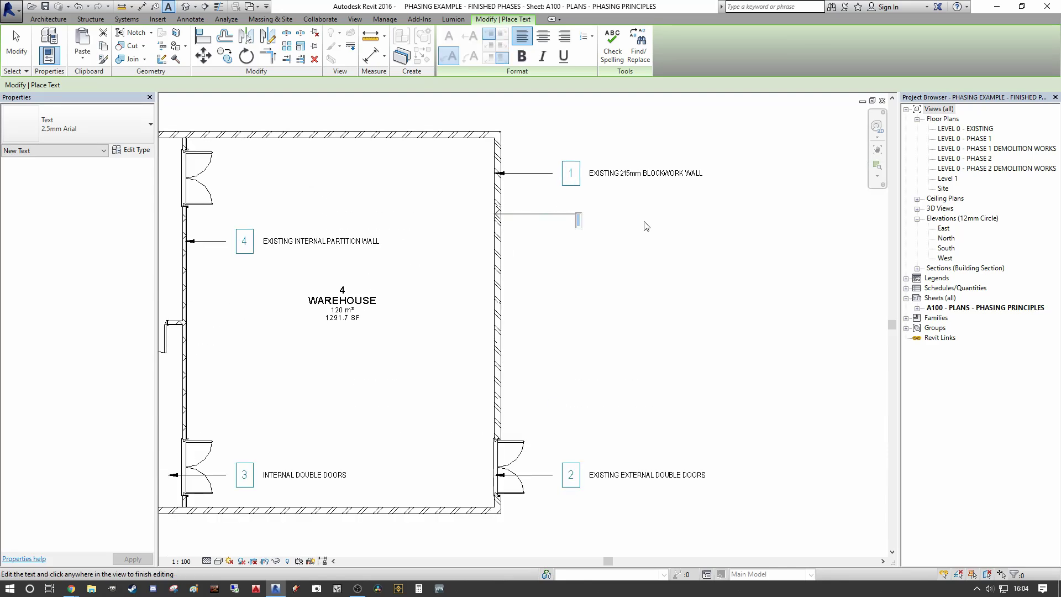
type("FGGBG")
left_click(683, 215)
scroll(553, 221, "down", 2)
key("Escape")
key("Escape")
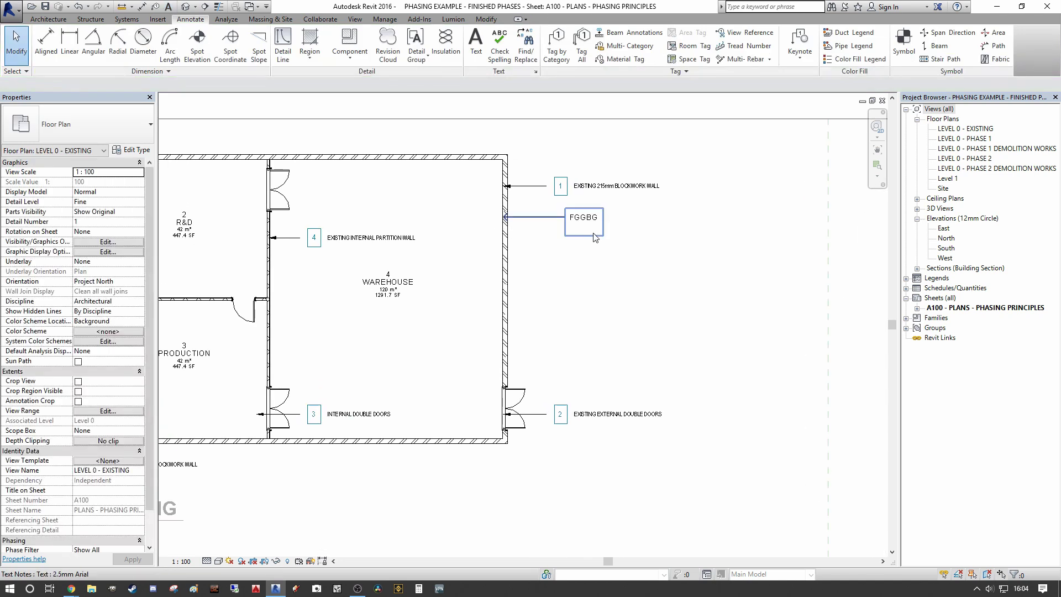
- Delete the FGGBG text note and its leader from beside the warehouse's east wall
scroll(547, 232, "down", 2)
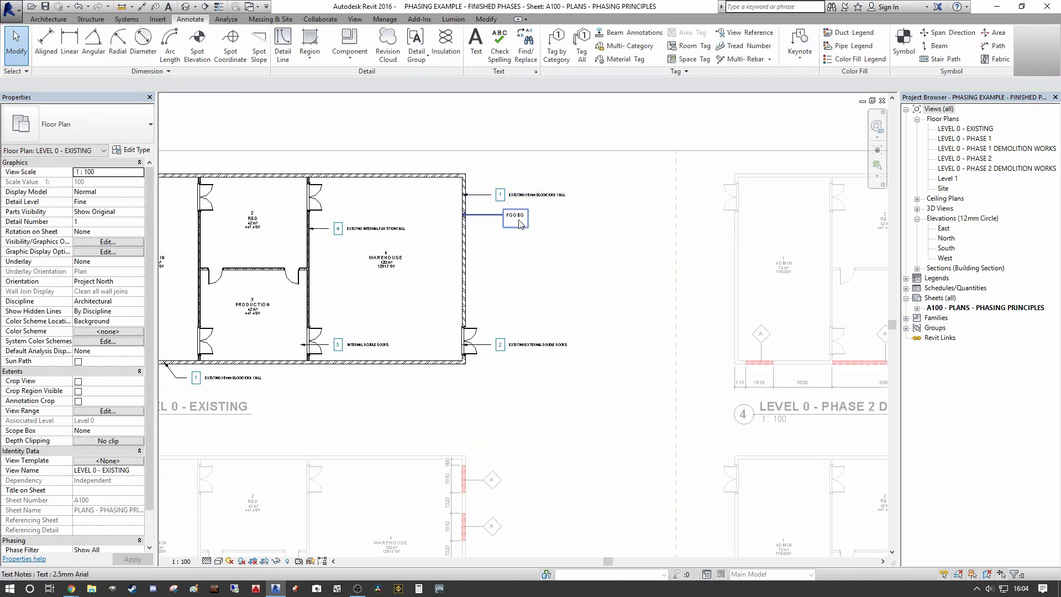
left_click(519, 221)
scroll(519, 221, "up", 3)
key("Escape")
left_click(563, 196)
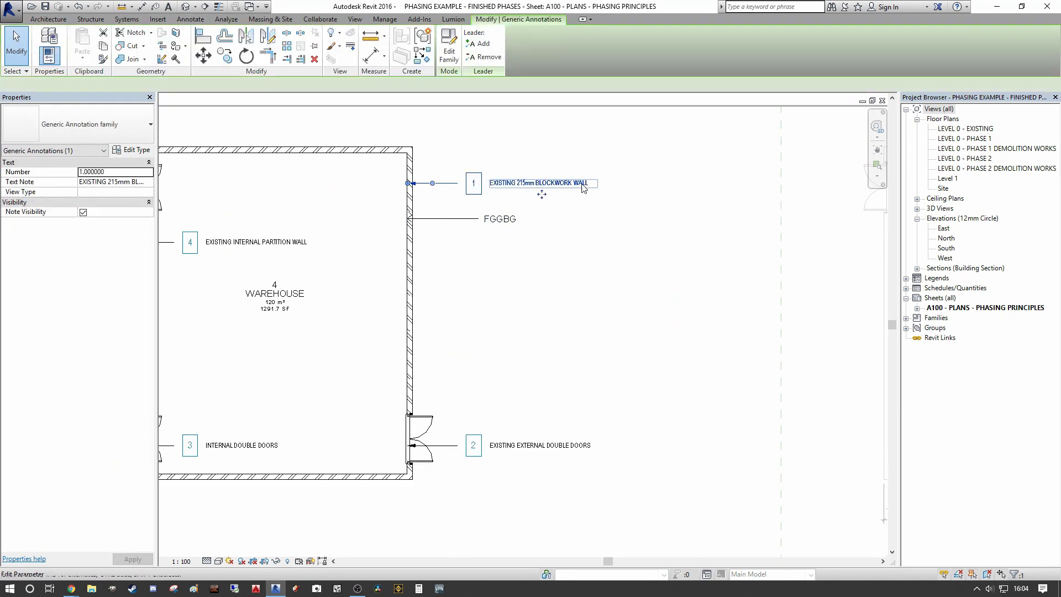
key("Escape")
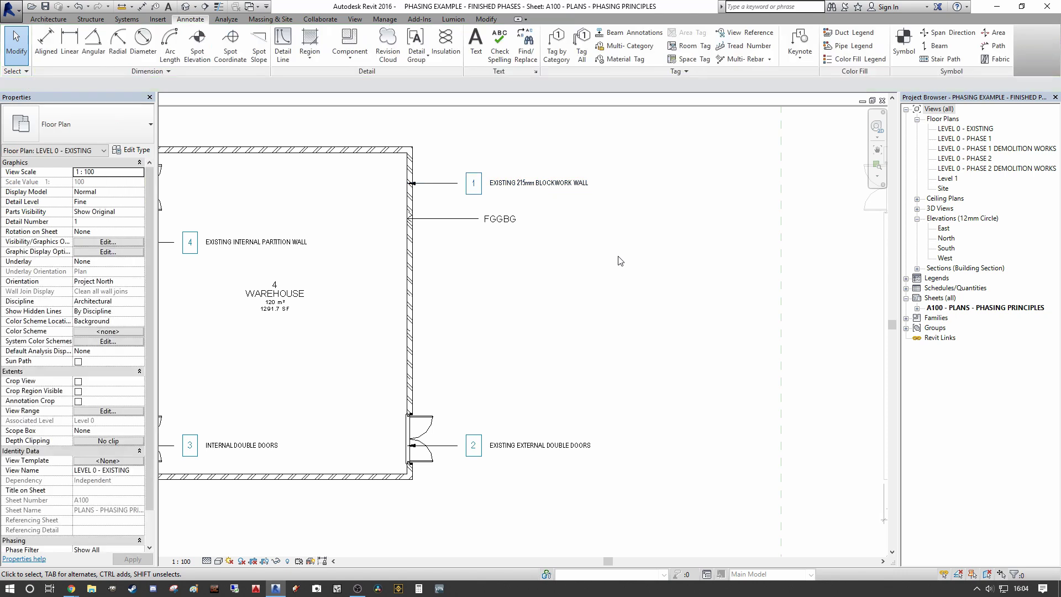
left_click(500, 219)
scroll(496, 217, "down", 2)
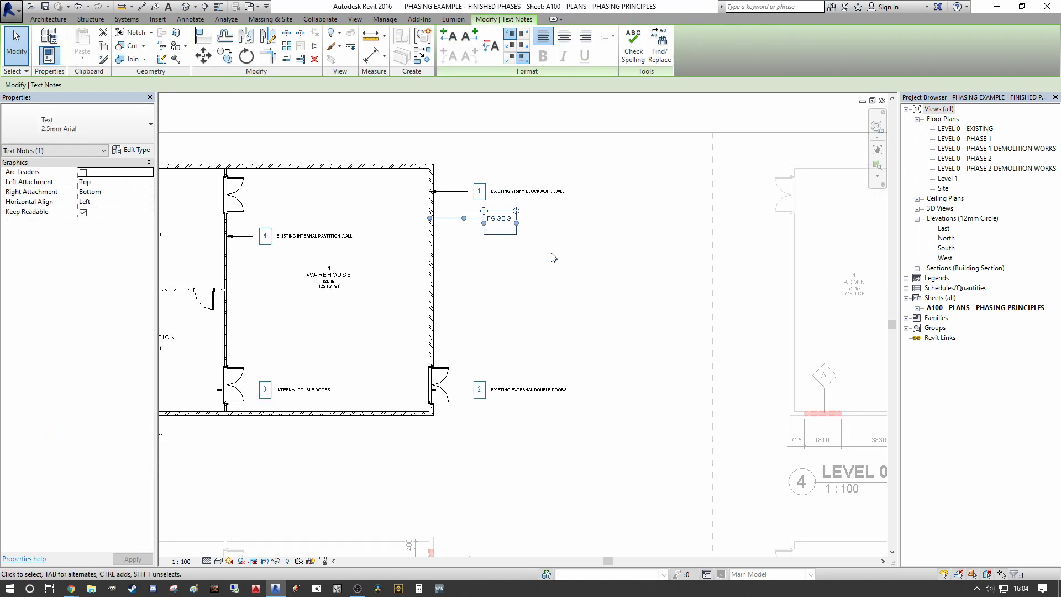
key("Delete")
- Look over the existing, demolition and phase plans on the sheet around the annotated LEVEL 0 - EXISTING plan
scroll(492, 246, "down", 2)
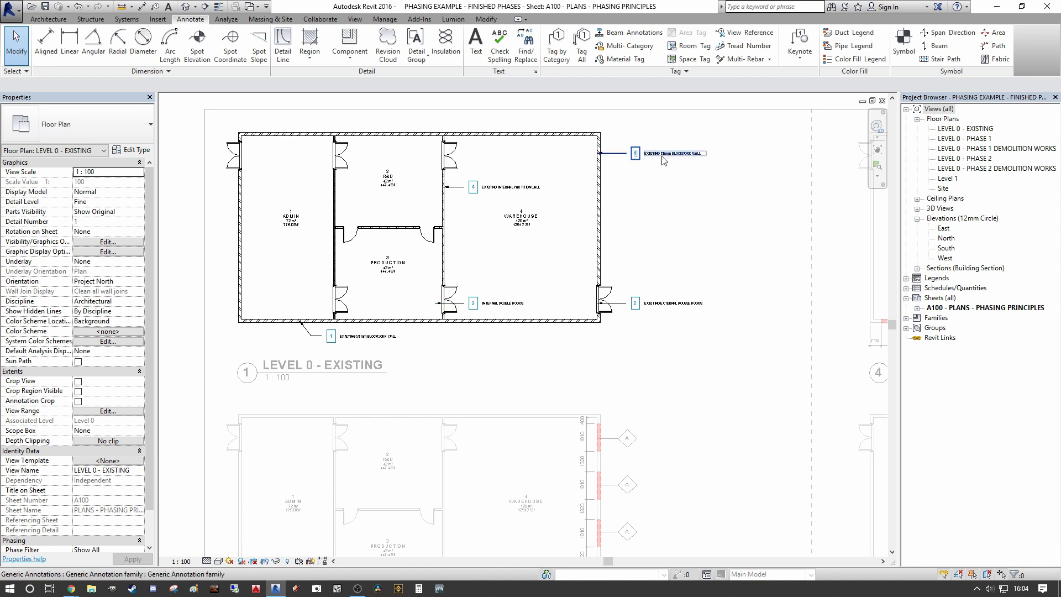
scroll(619, 278, "down", 2)
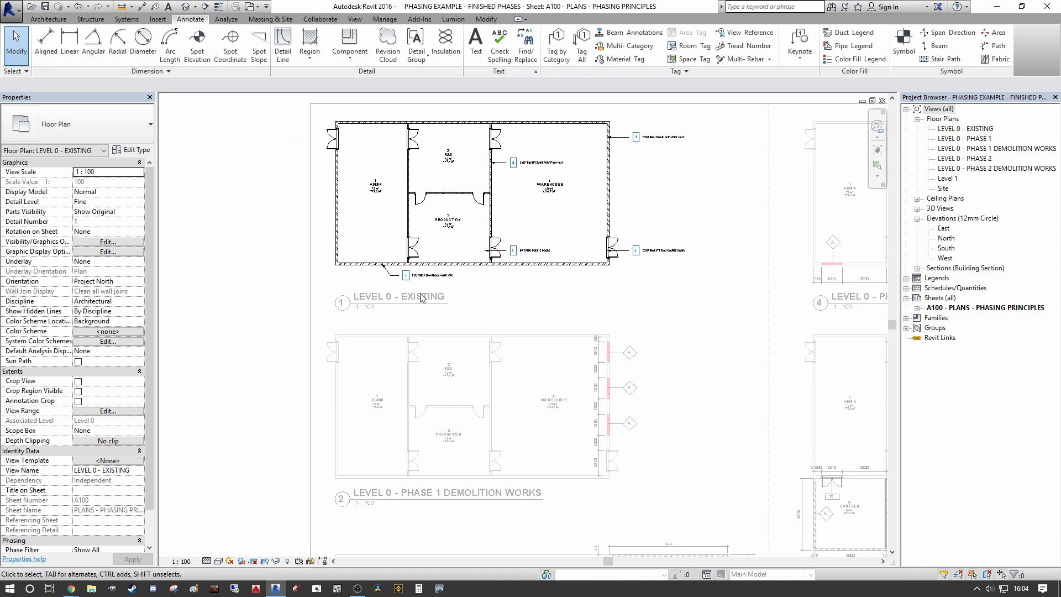
scroll(421, 298, "down", 1)
middle_click_drag(398, 392, 433, 225)
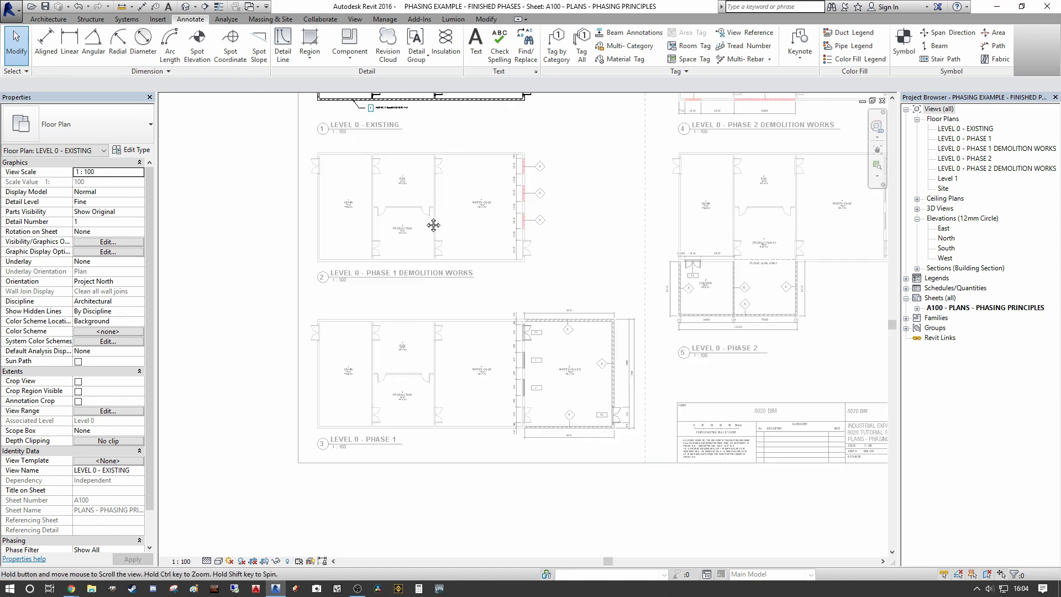
scroll(365, 425, "up", 3)
scroll(381, 371, "down", 2)
scroll(353, 498, "down", 1)
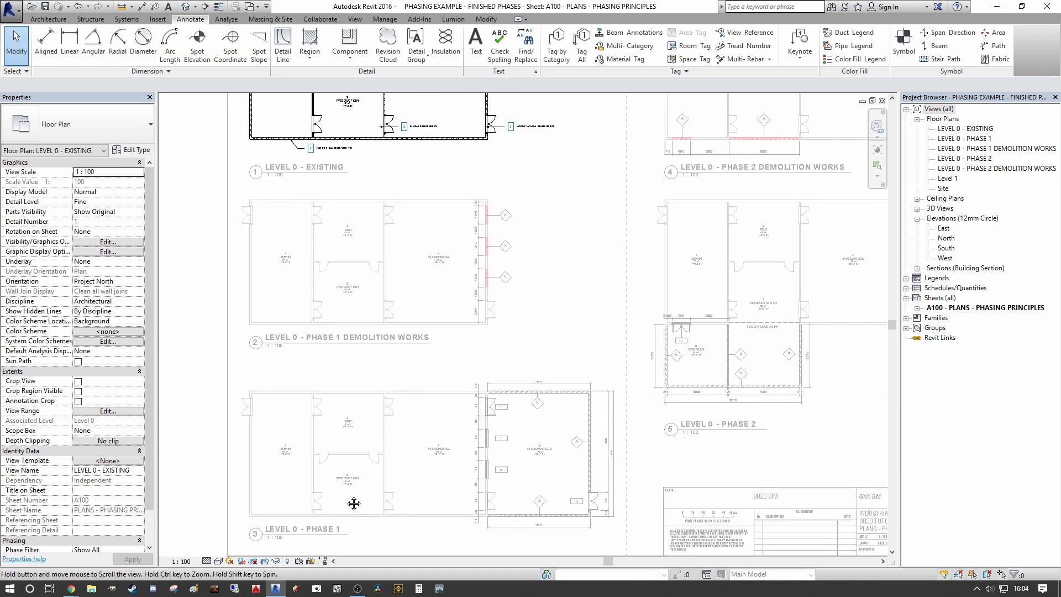
scroll(545, 470, "up", 2)
scroll(523, 367, "down", 2)
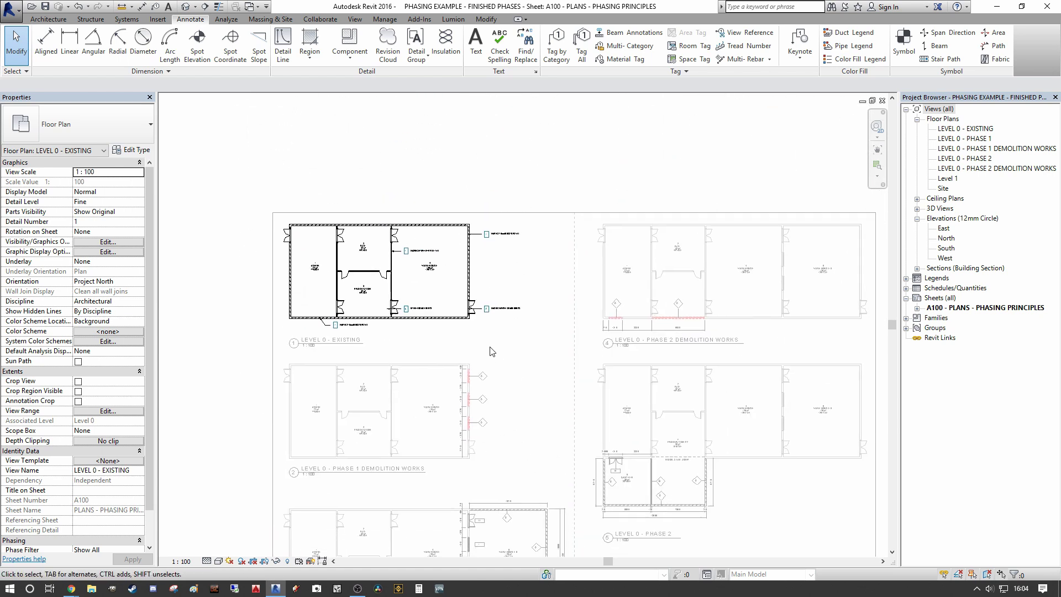
middle_click_drag(473, 350, 465, 339)
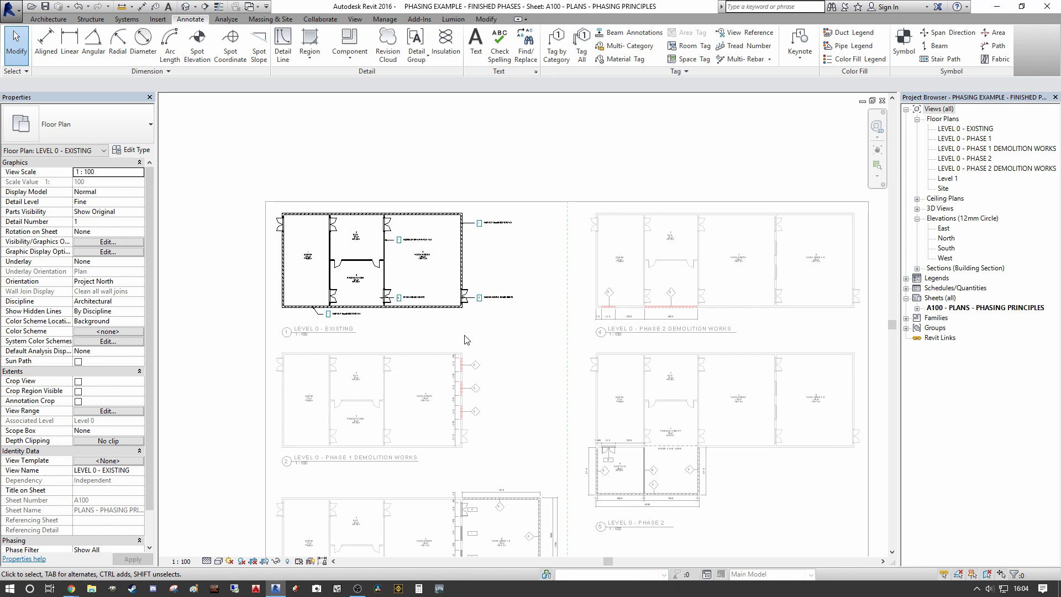
- Deactivate the LEVEL 0 - EXISTING viewport to return to the sheet
double_click(466, 337)
scroll(478, 264, "up", 2)
scroll(480, 250, "down", 3)
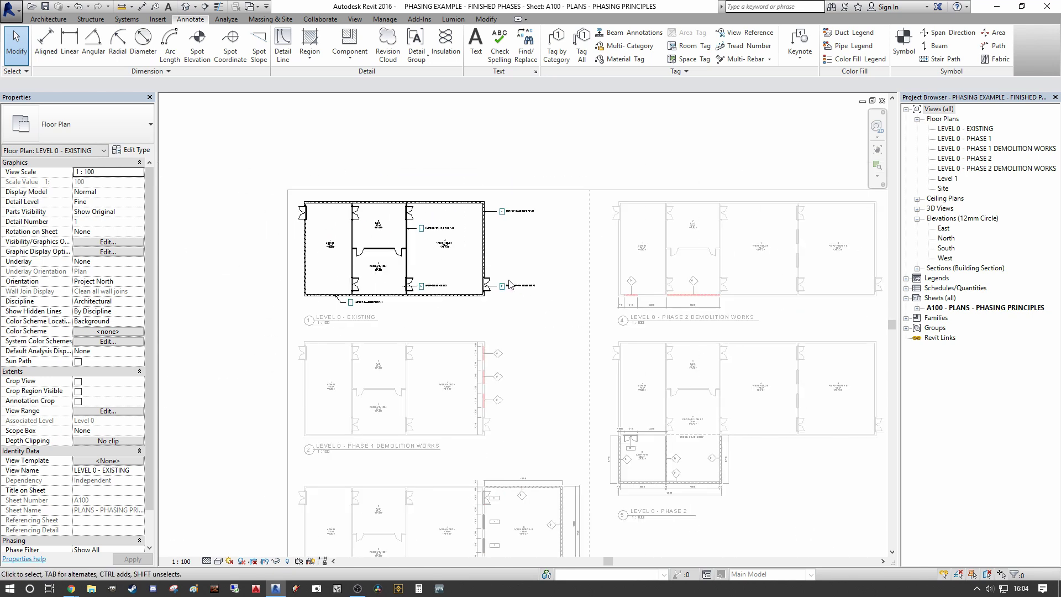
double_click(552, 226)
- Examine the numbered wall and door annotations on the LEVEL 0 - EXISTING plan against the neighbouring demolition plans
scroll(380, 256, "up", 1)
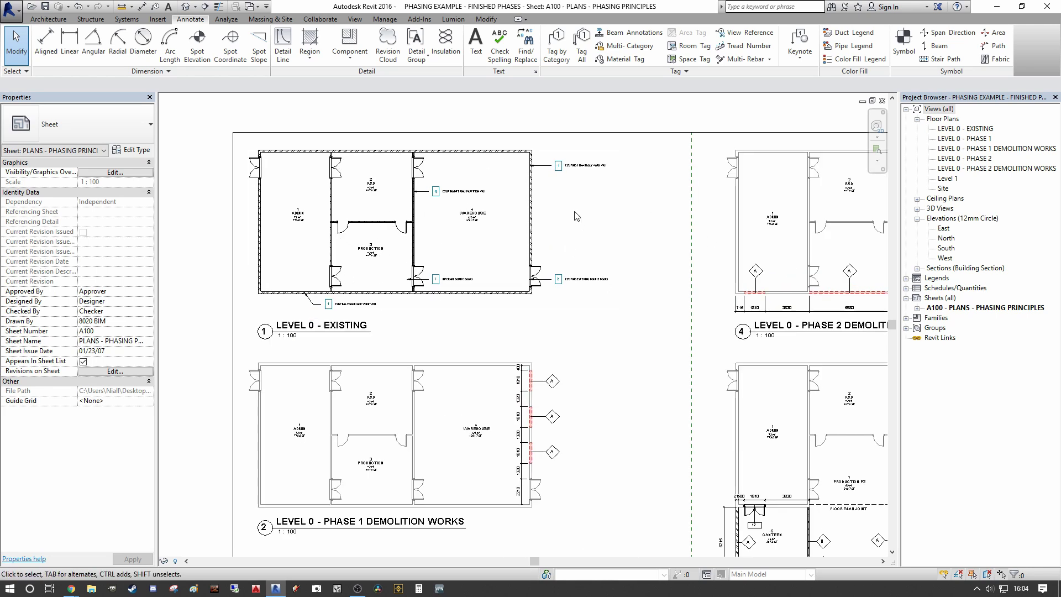
scroll(542, 193, "up", 1)
middle_click_drag(520, 217, 569, 238)
scroll(566, 266, "down", 1)
middle_click_drag(557, 275, 607, 320)
scroll(553, 282, "up", 1)
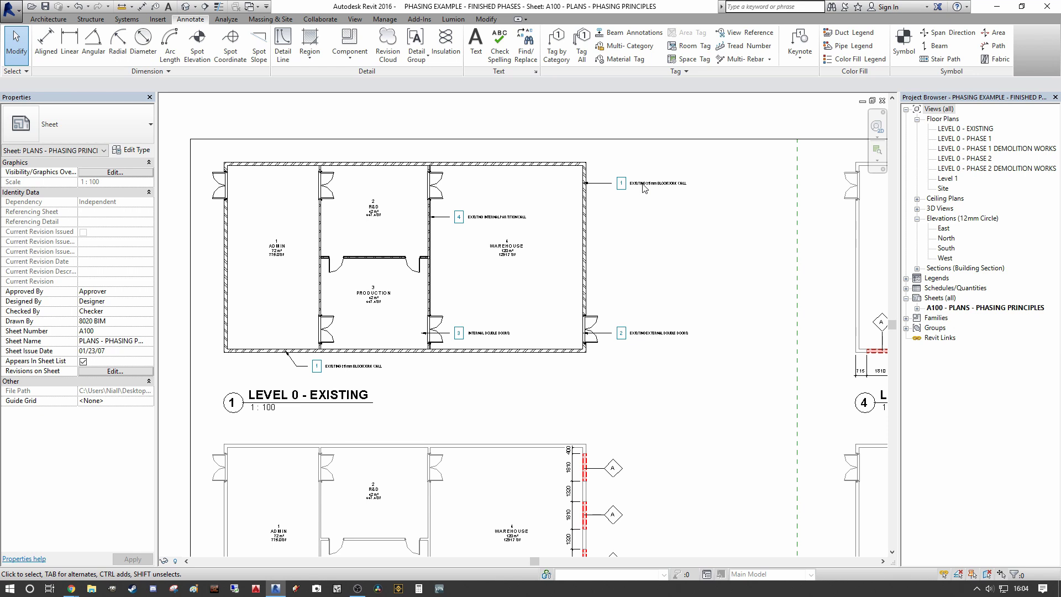
middle_click_drag(622, 247, 615, 304)
scroll(615, 305, "down", 2)
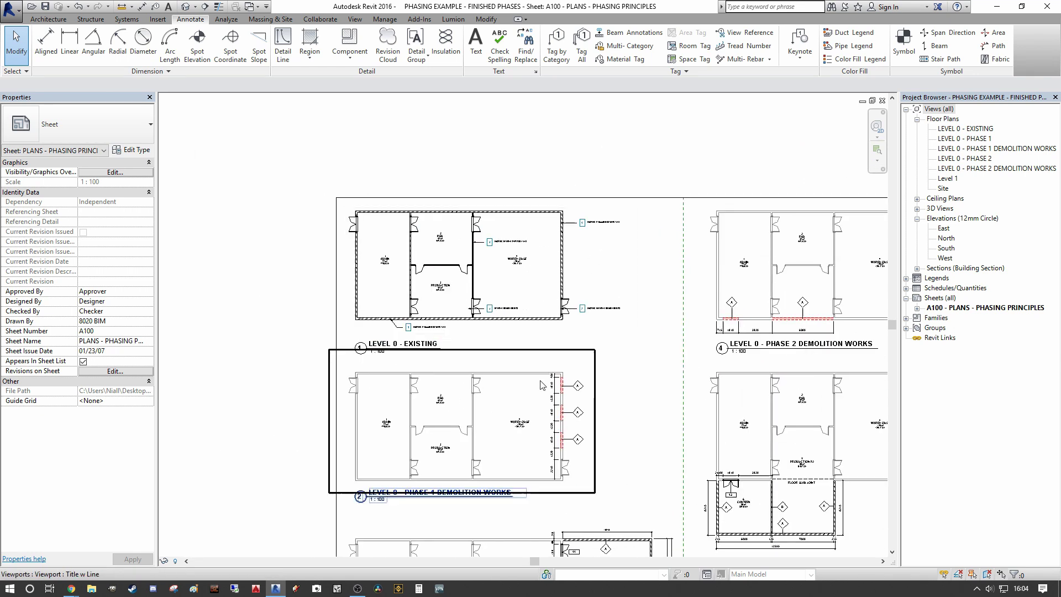
scroll(524, 277, "up", 2)
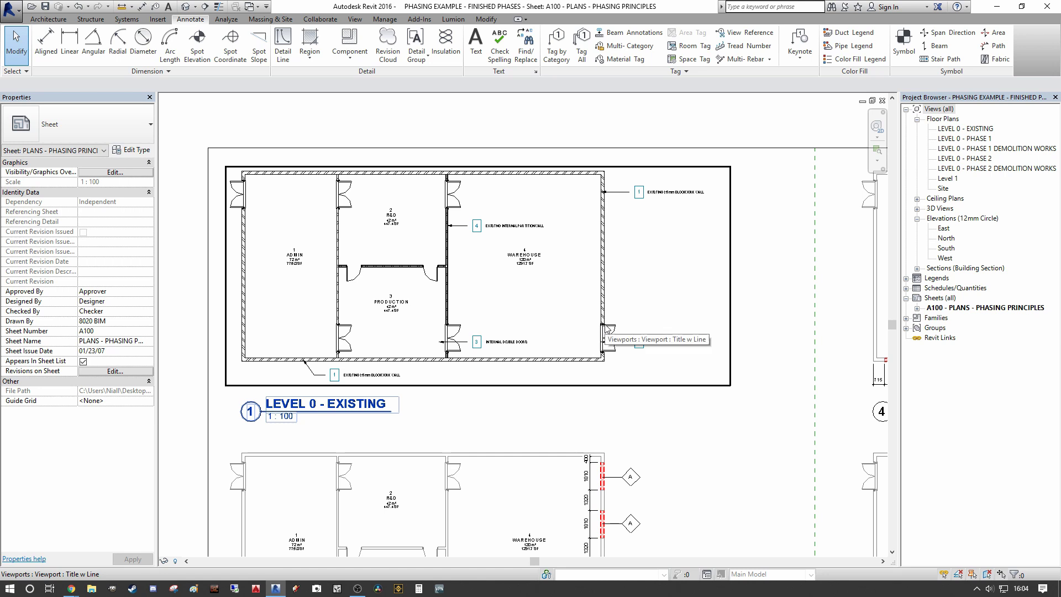
scroll(608, 332, "down", 2)
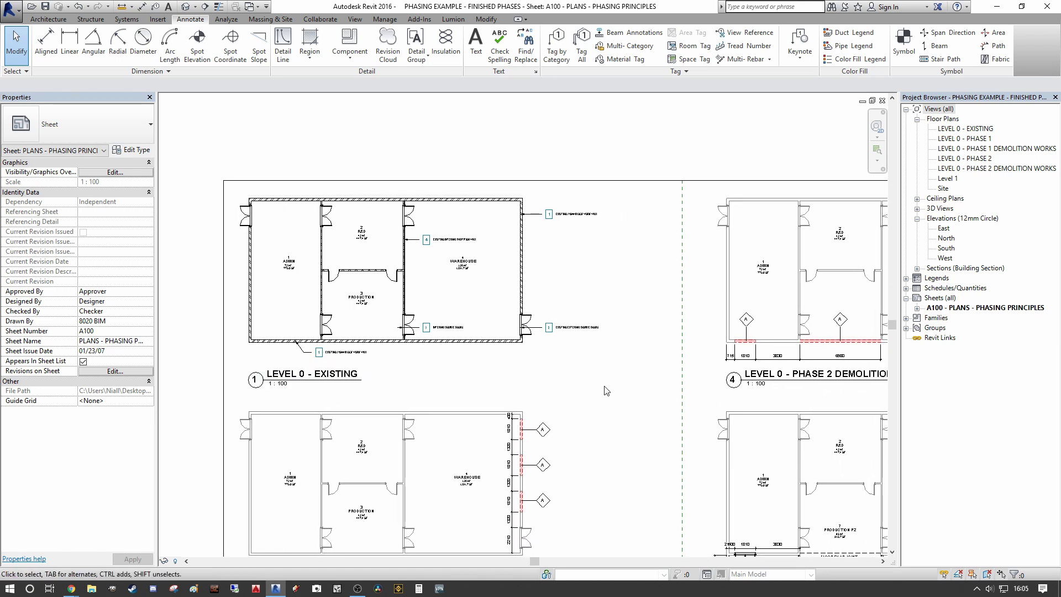
scroll(614, 381, "down", 2)
scroll(567, 361, "up", 2)
middle_click_drag(573, 362, 574, 362)
middle_click_drag(590, 322, 578, 318)
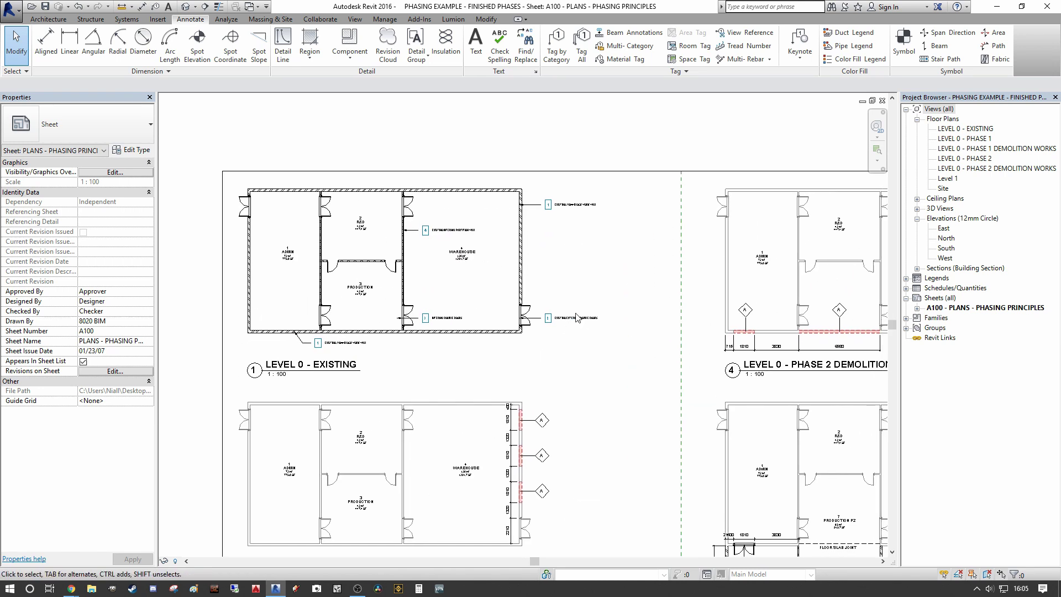
- Create a new note block named EFFICIENT PLAN NOTES for the Generic Annotation family
left_click(355, 19)
left_click(611, 57)
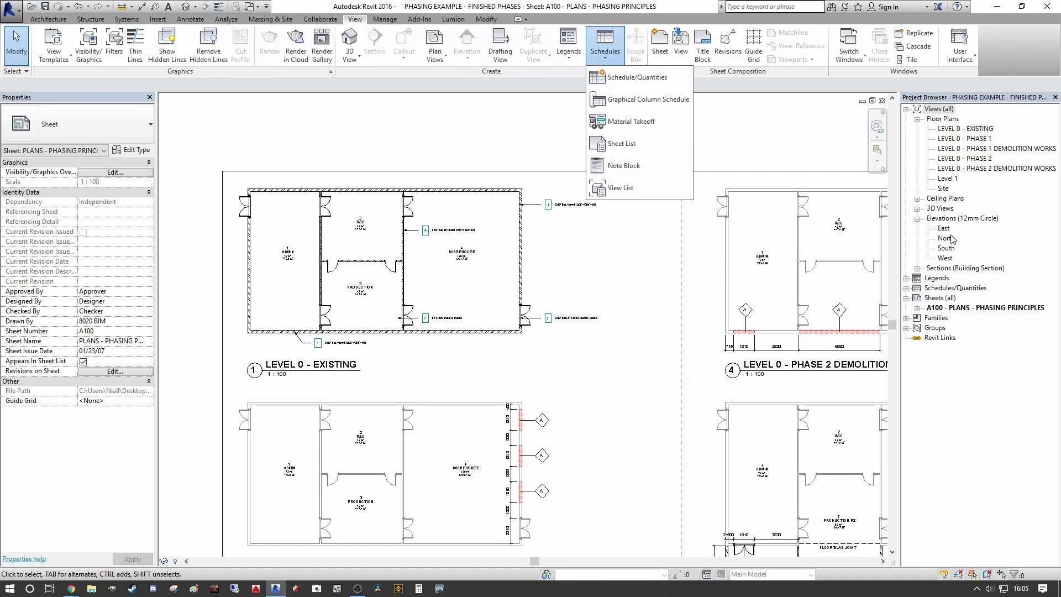
right_click(942, 289)
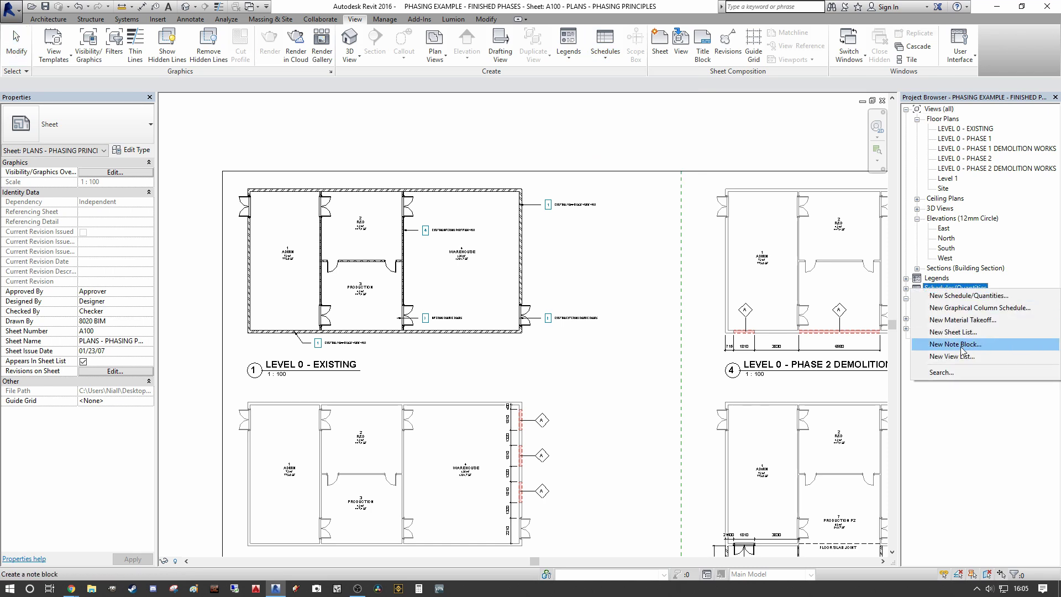
left_click(962, 344)
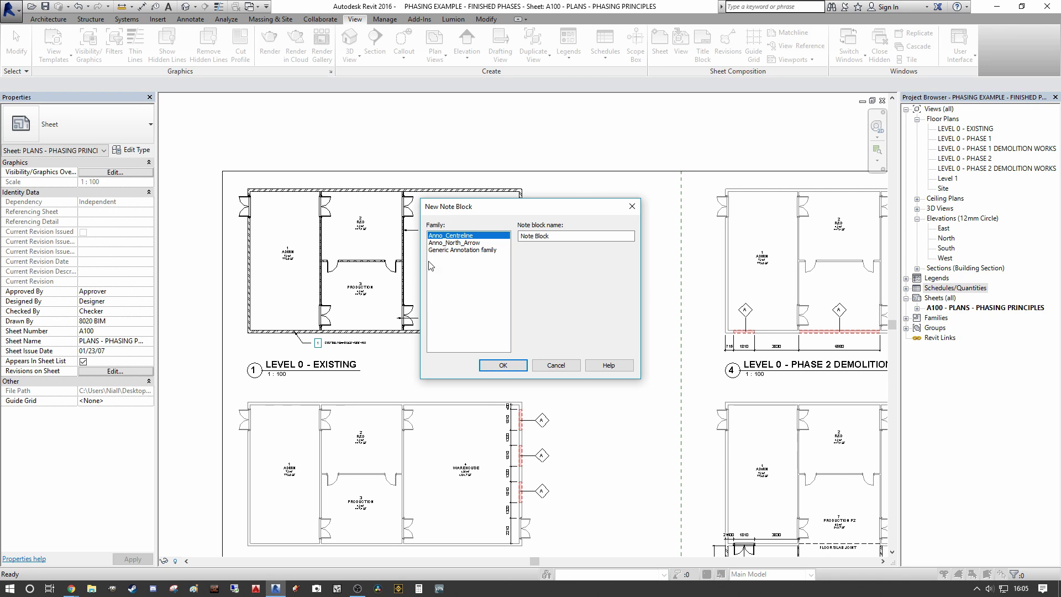
left_click(444, 251)
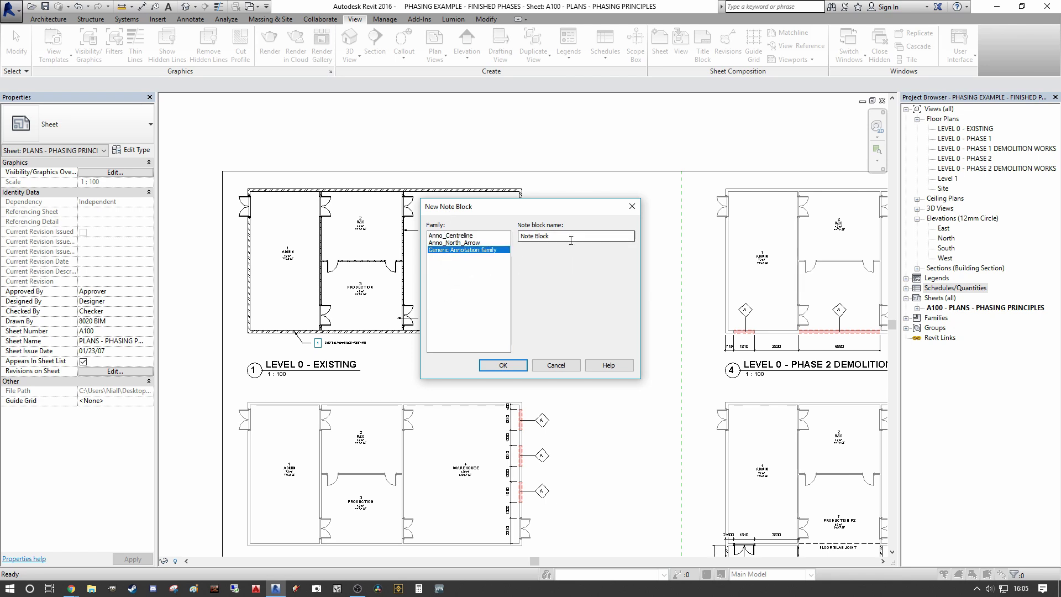
left_click_drag(551, 236, 517, 232)
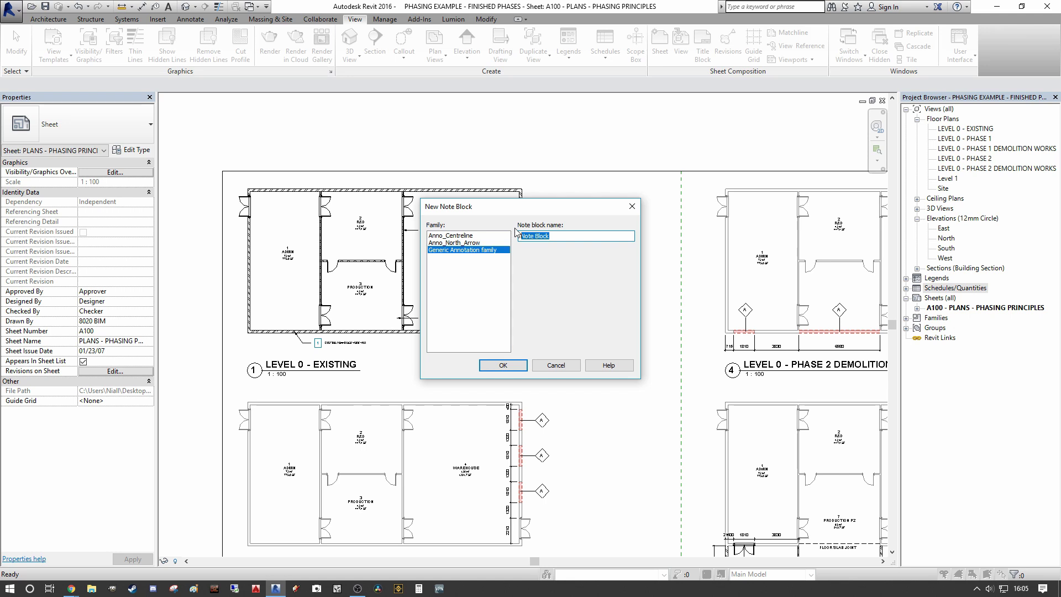
type("EFFICIENT PLAN NOTES")
key("Return")
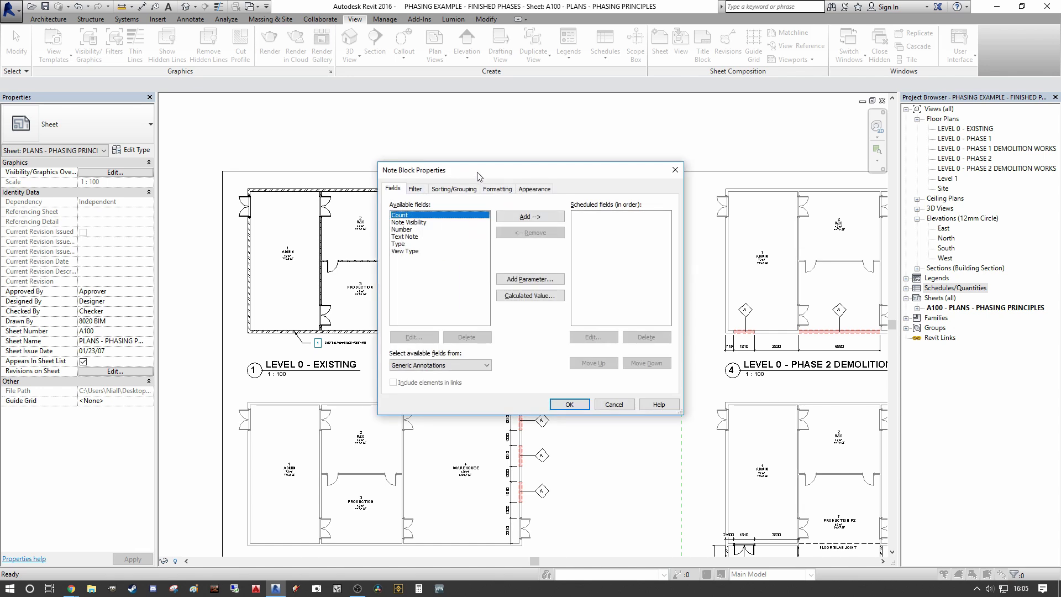
- Add the Number and Text Note fields, in that order, to the note block's scheduled fields
left_click_drag(484, 177, 507, 170)
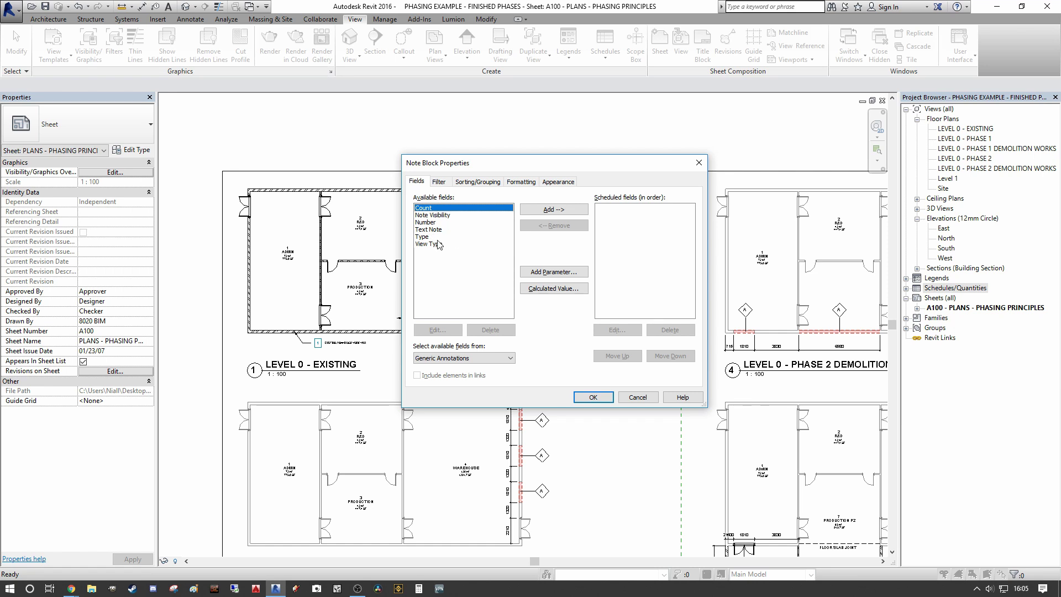
left_click(428, 222)
left_click(561, 213)
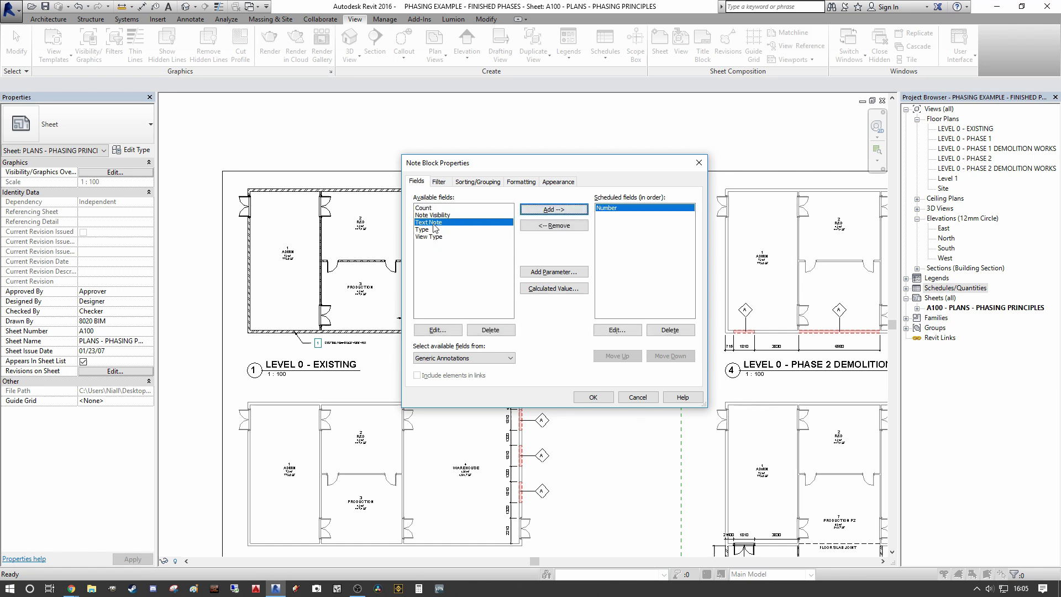
left_click(561, 209)
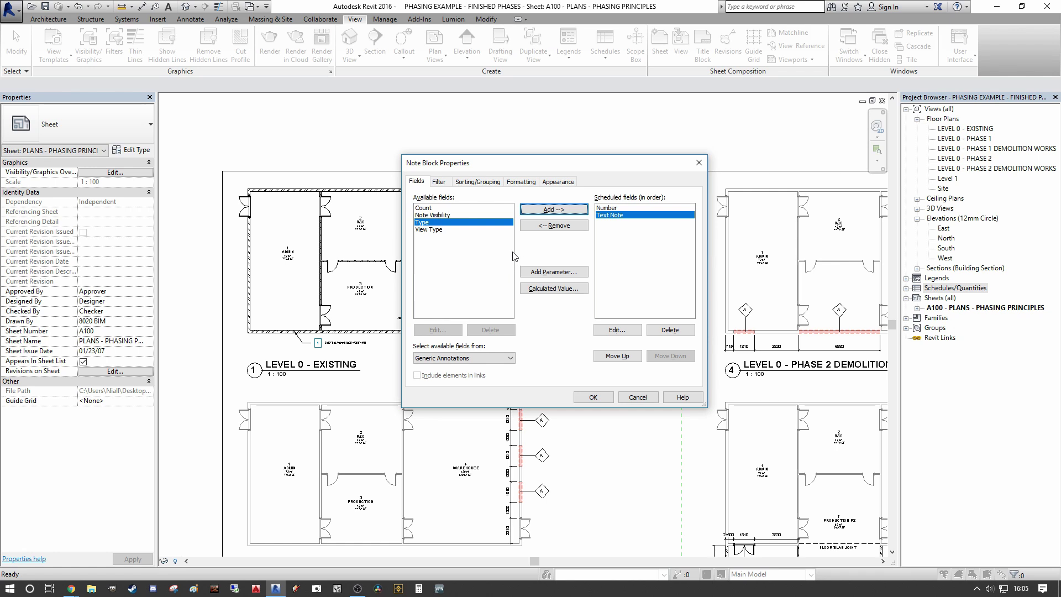
left_click(426, 229)
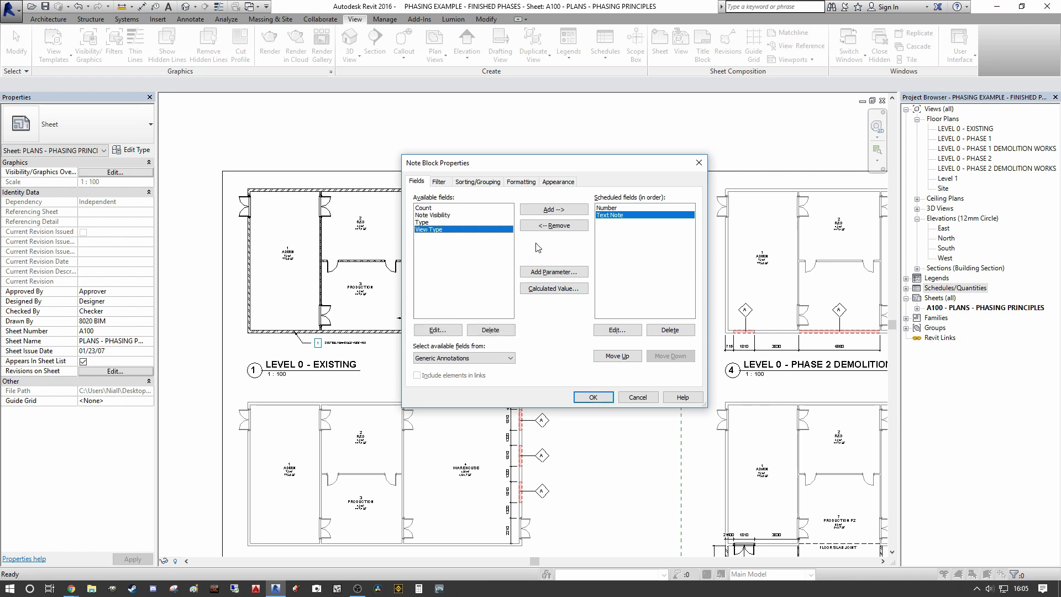
- Sort the note block by Number in ascending order
left_click(440, 181)
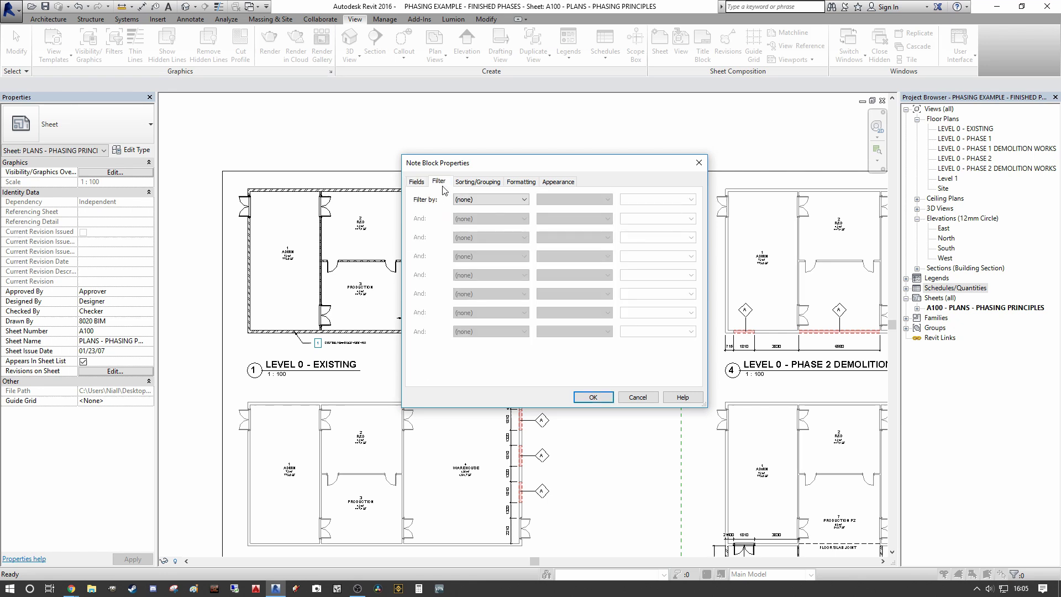
left_click(488, 182)
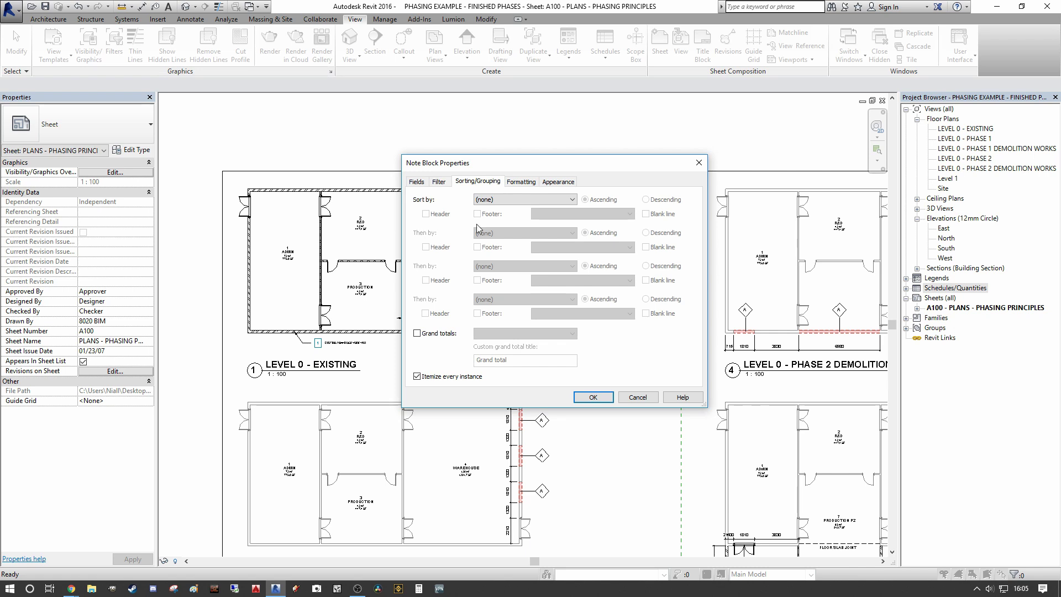
left_click(497, 199)
left_click(500, 213)
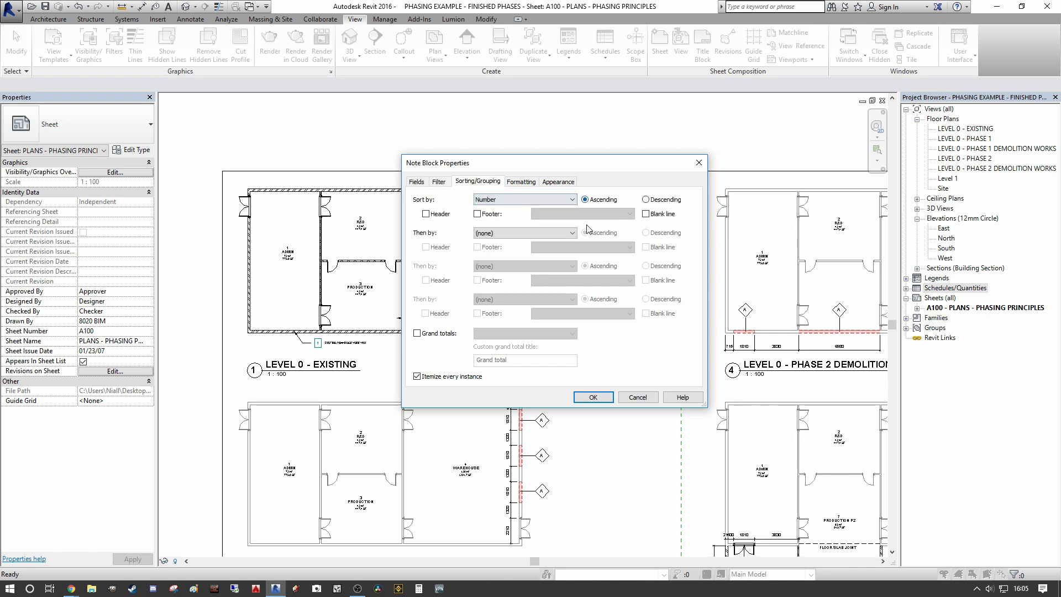
- Add Text Note in ascending order as the note block's second sort level and review the formatting of both fields
left_click(569, 232)
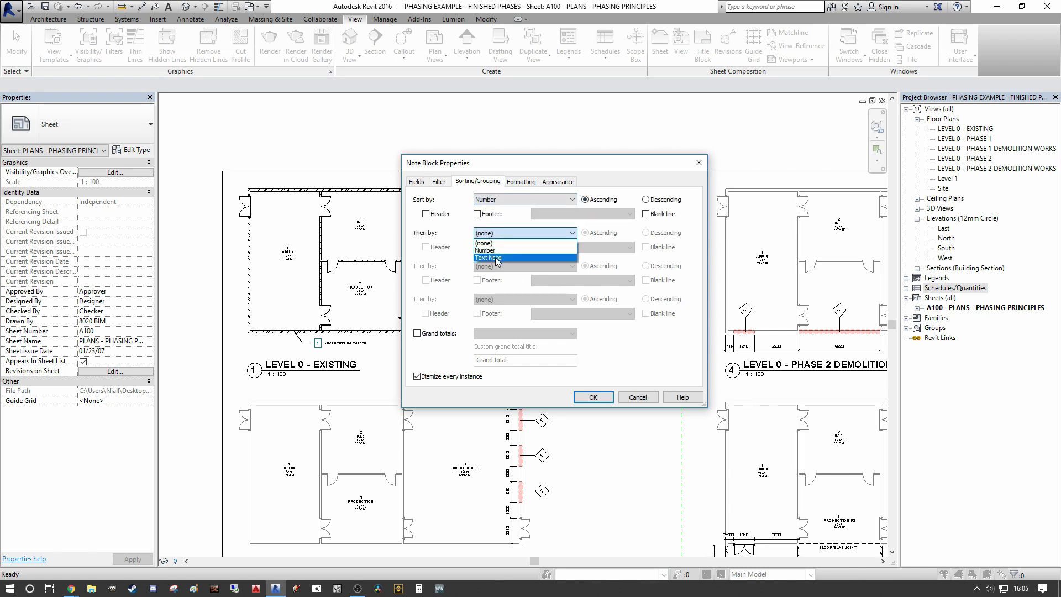
left_click(495, 257)
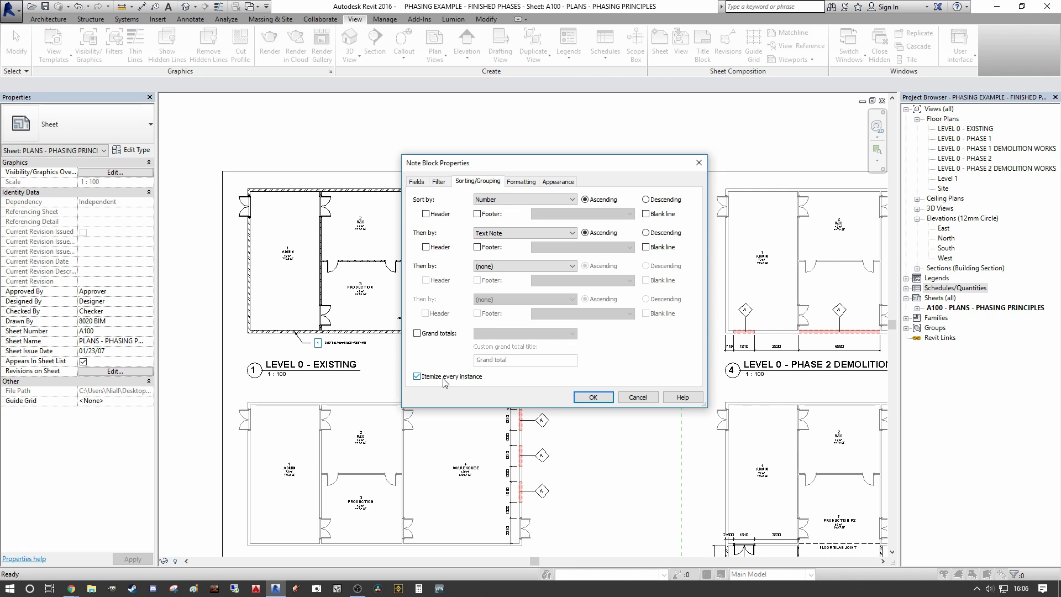
left_click(522, 182)
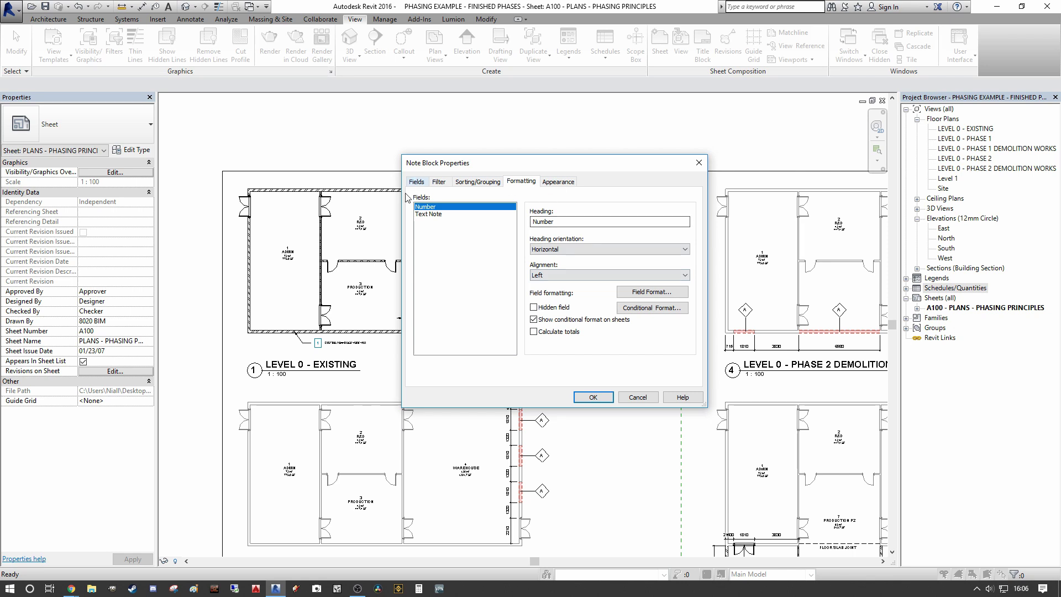
left_click(429, 214)
left_click(425, 207)
- Set the note block's title, header and body text to 2.5mm Arial and create the schedule
left_click(555, 182)
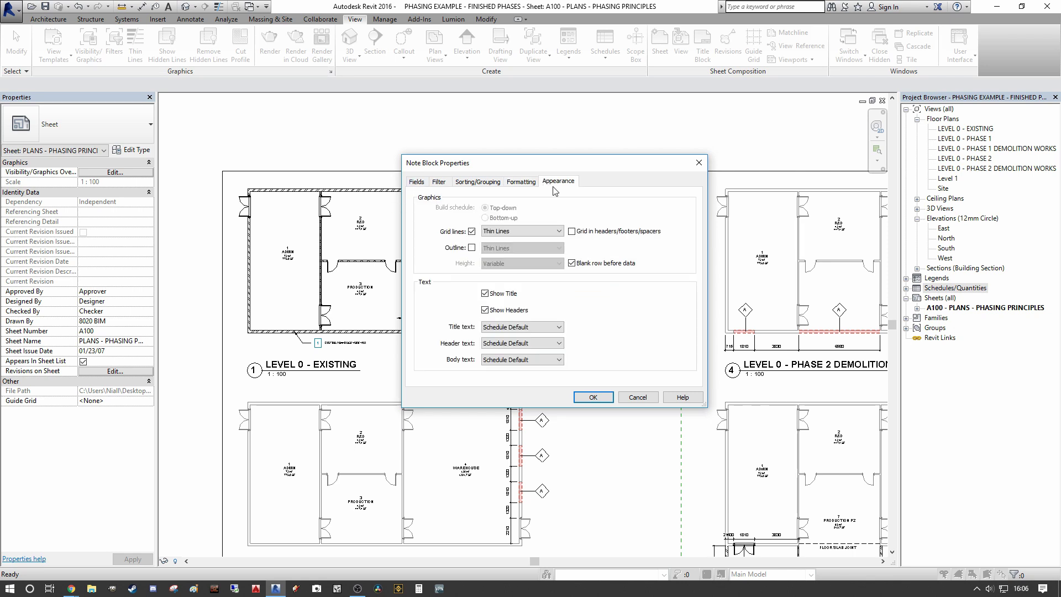
left_click(535, 326)
left_click(528, 337)
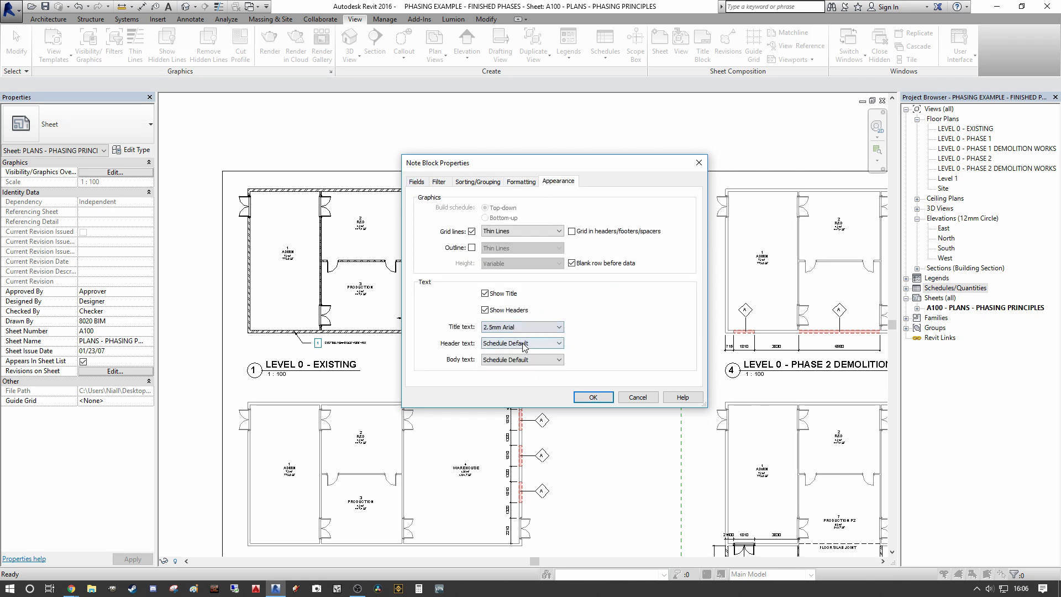
left_click(528, 343)
left_click(526, 354)
left_click(526, 360)
left_click(525, 369)
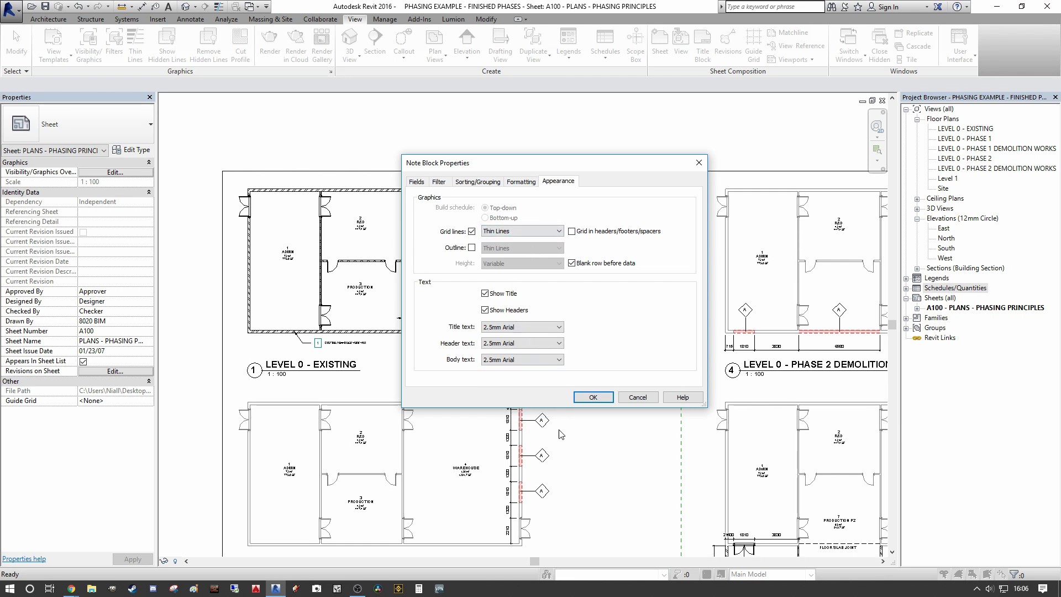
left_click(593, 398)
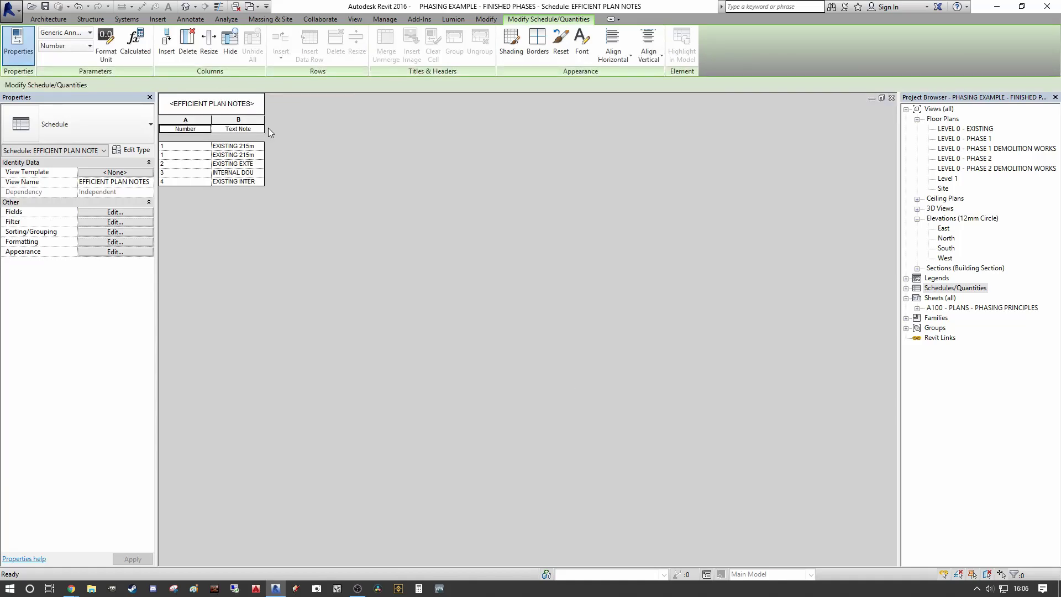
- Widen the schedule's Text Note column to fit the full notes and return to sheet A100
left_click_drag(264, 123, 350, 122)
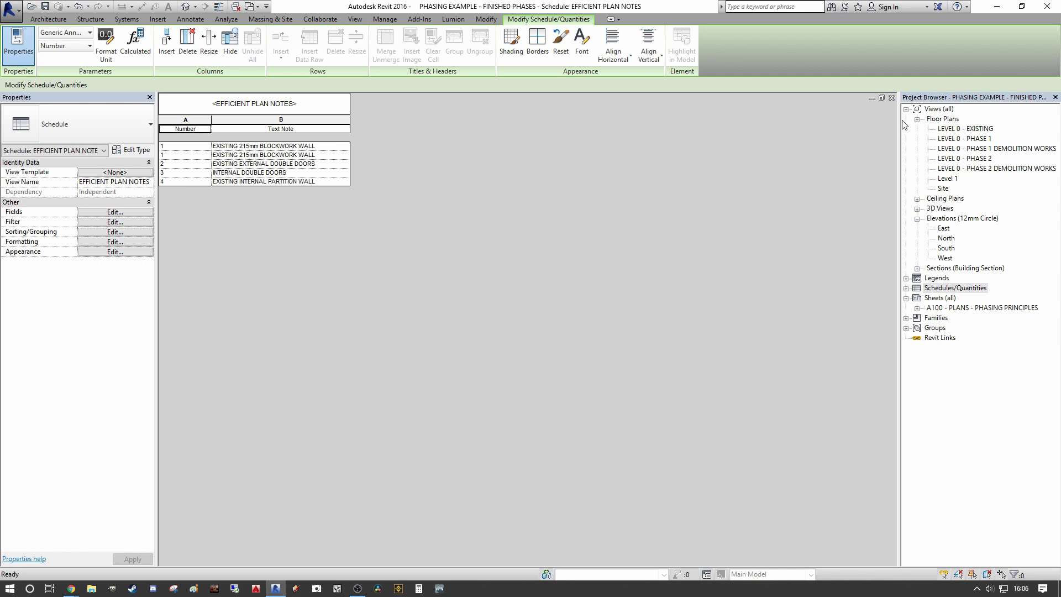
left_click(882, 98)
double_click(393, 118)
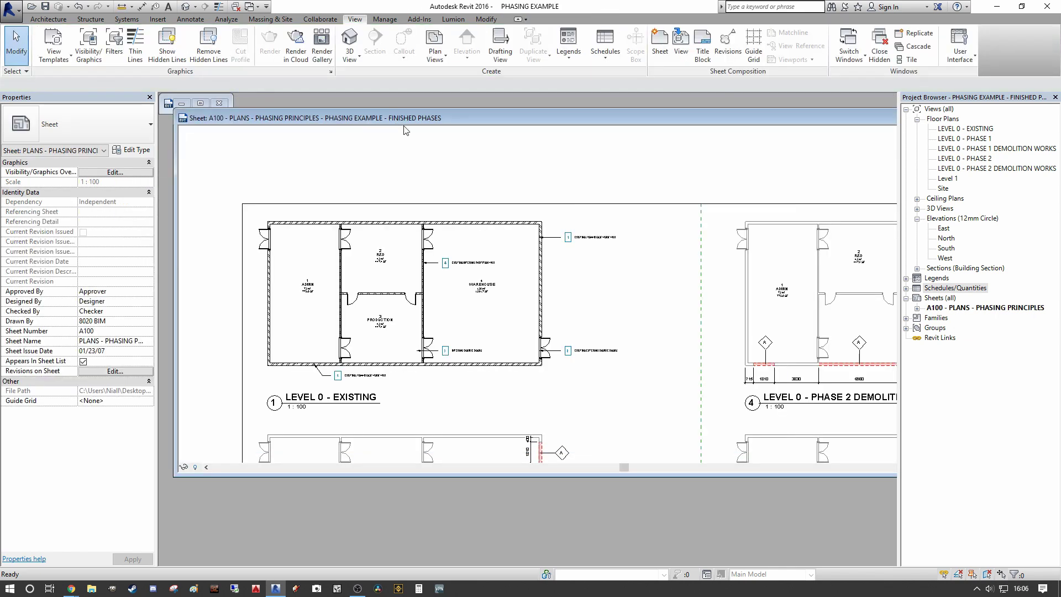
double_click(502, 113)
left_click(708, 123)
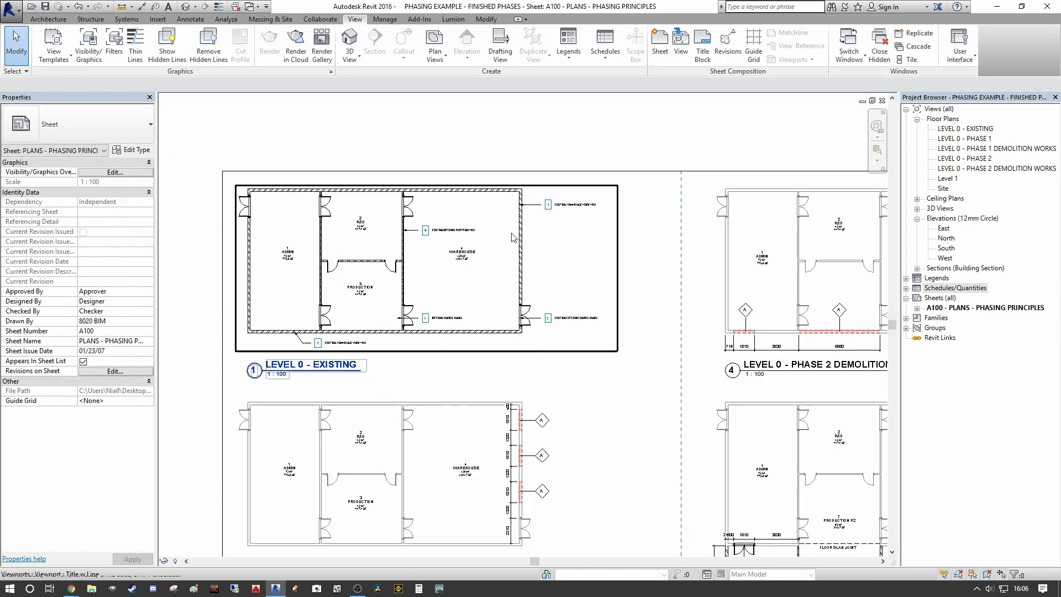
- Tile the A100 sheet and the EFFICIENT PLAN NOTES schedule side by side, closing the Generic Annotation family view
scroll(781, 149, "up", 6)
scroll(781, 149, "down", 6)
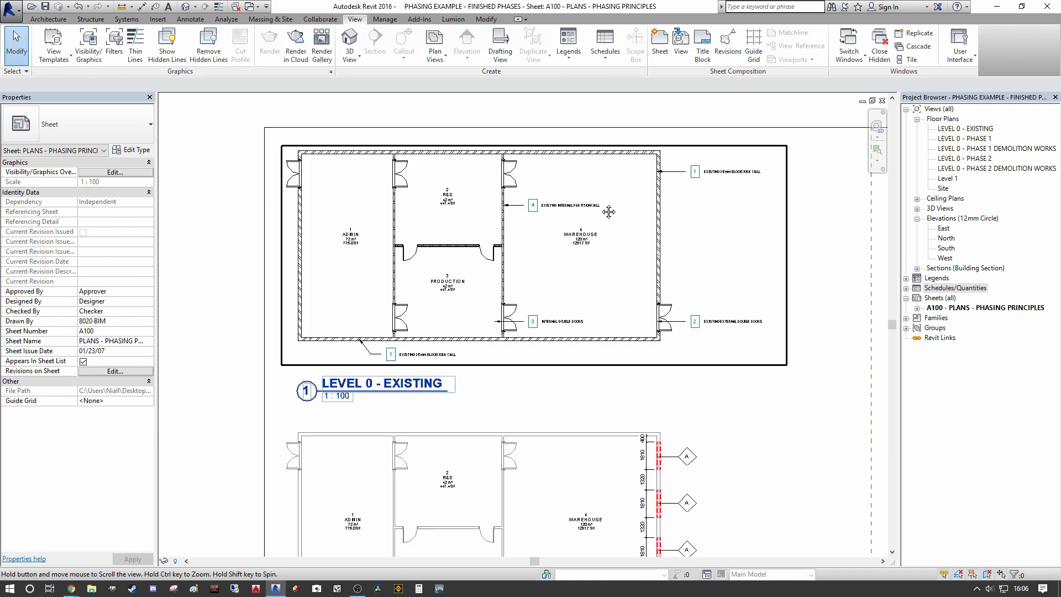
scroll(445, 322, "up", 2)
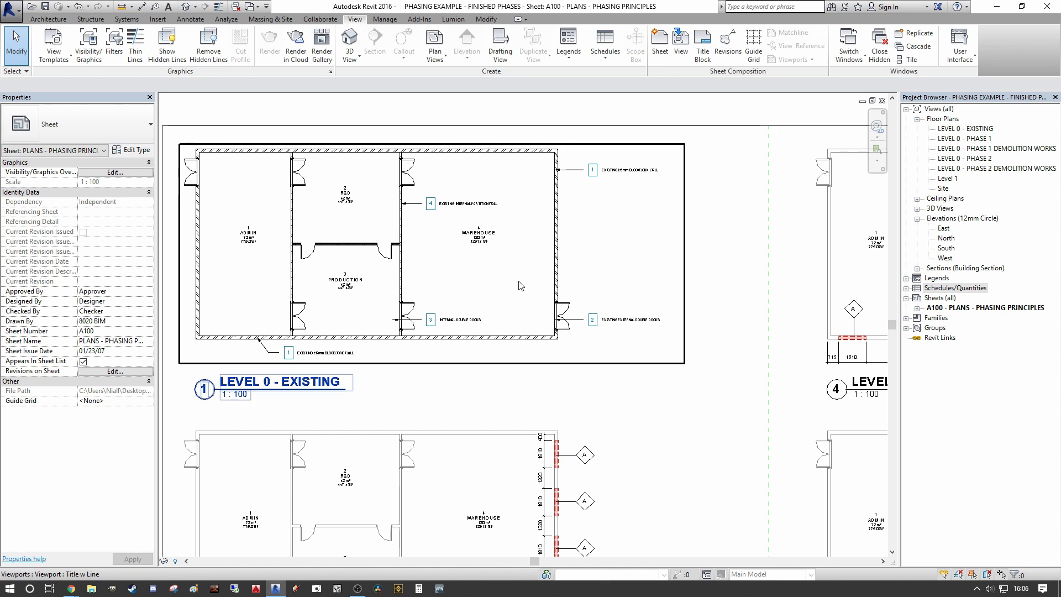
key("w")
key("t")
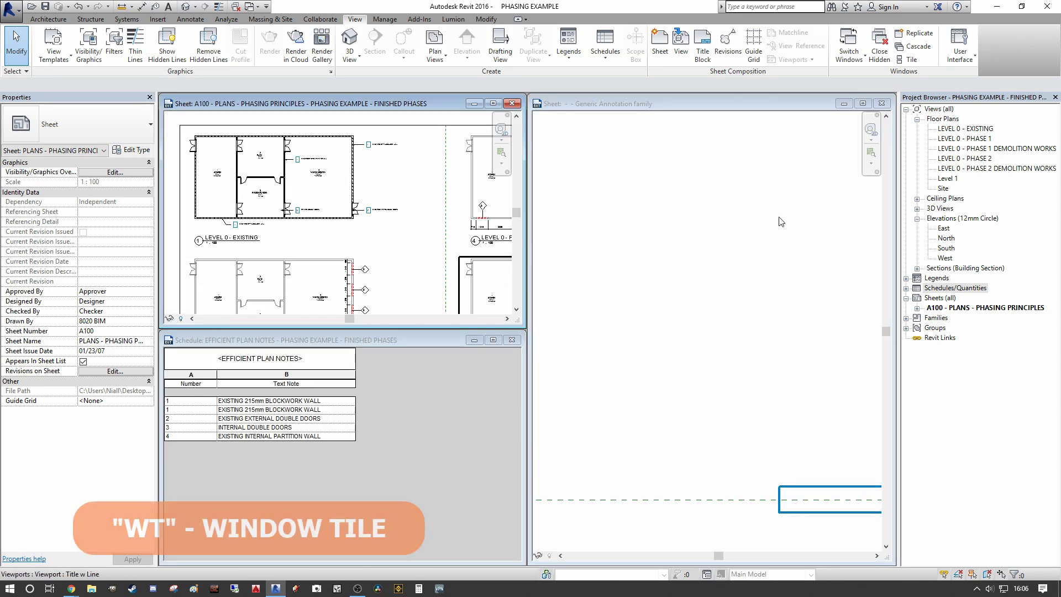
left_click(882, 104)
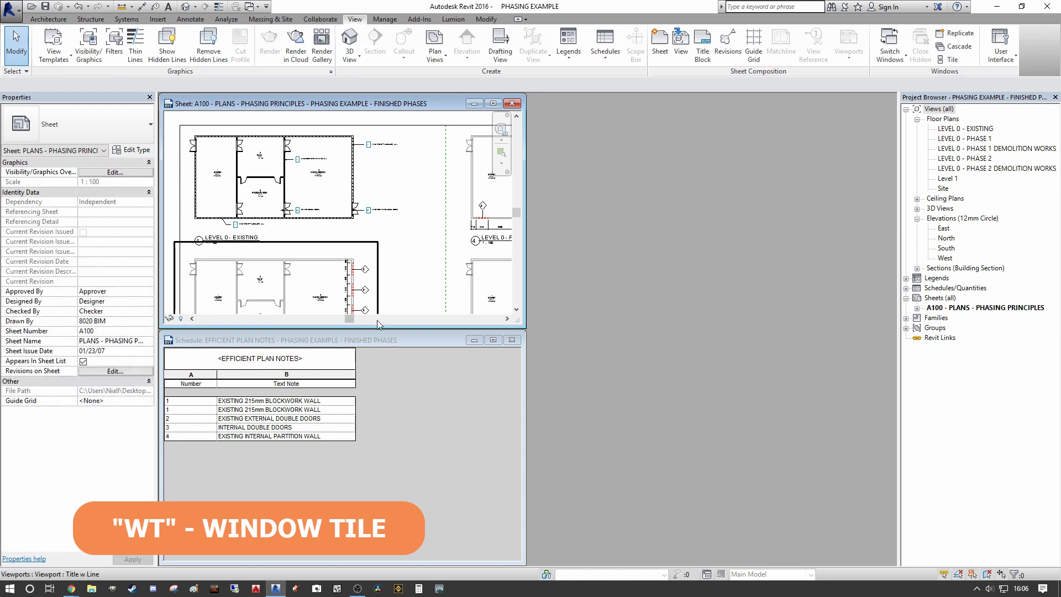
key("w")
key("t")
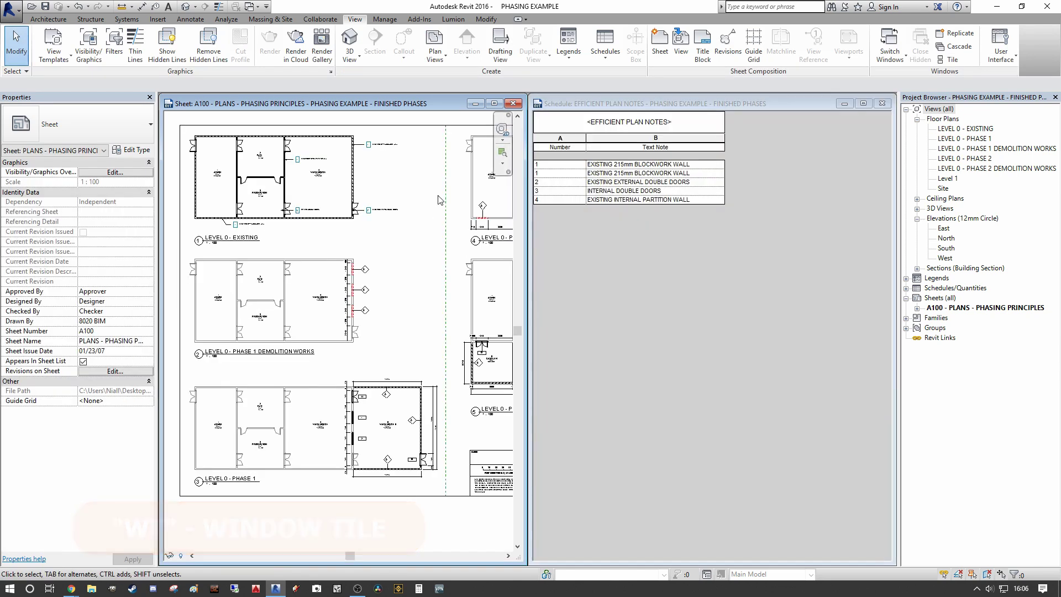
- Change the first number 1 row's text note in the schedule to EXISTING 250mm BLOCKWORK WALL
scroll(431, 203, "up", 5)
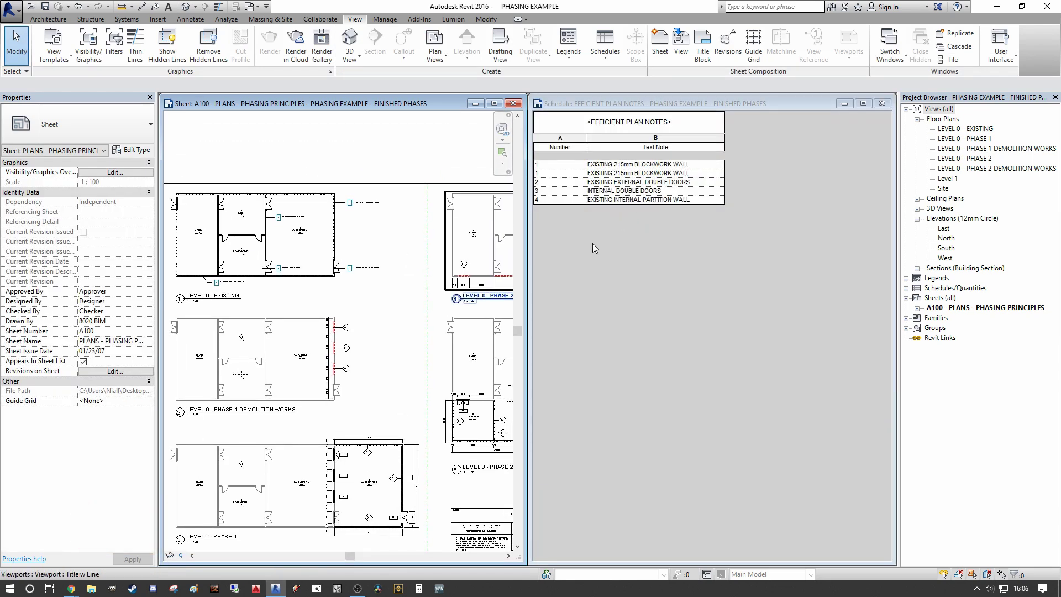
middle_click_drag(432, 203, 398, 217)
scroll(398, 217, "up", 1)
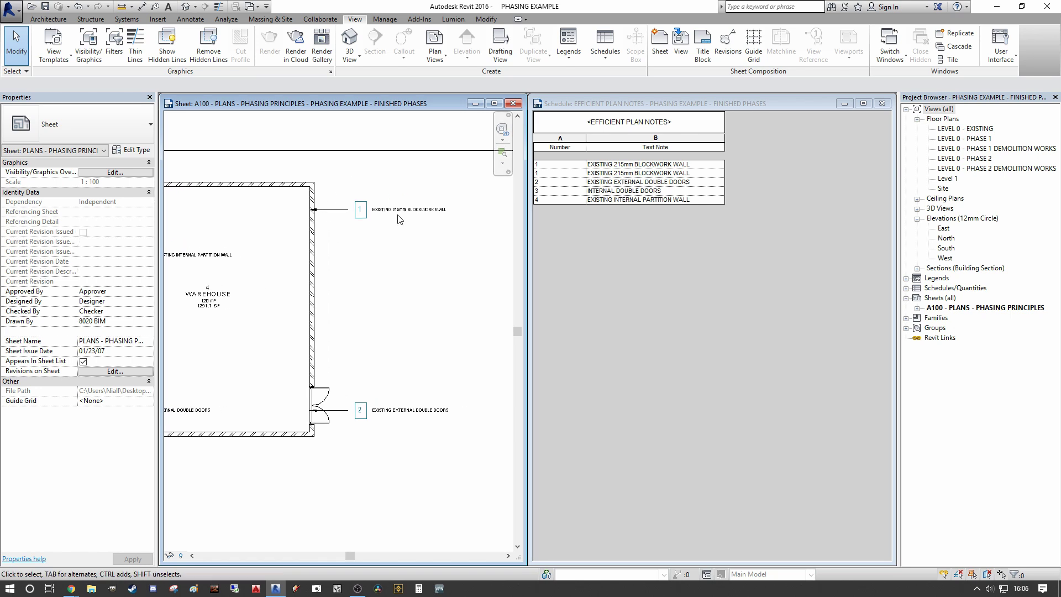
left_click(564, 148)
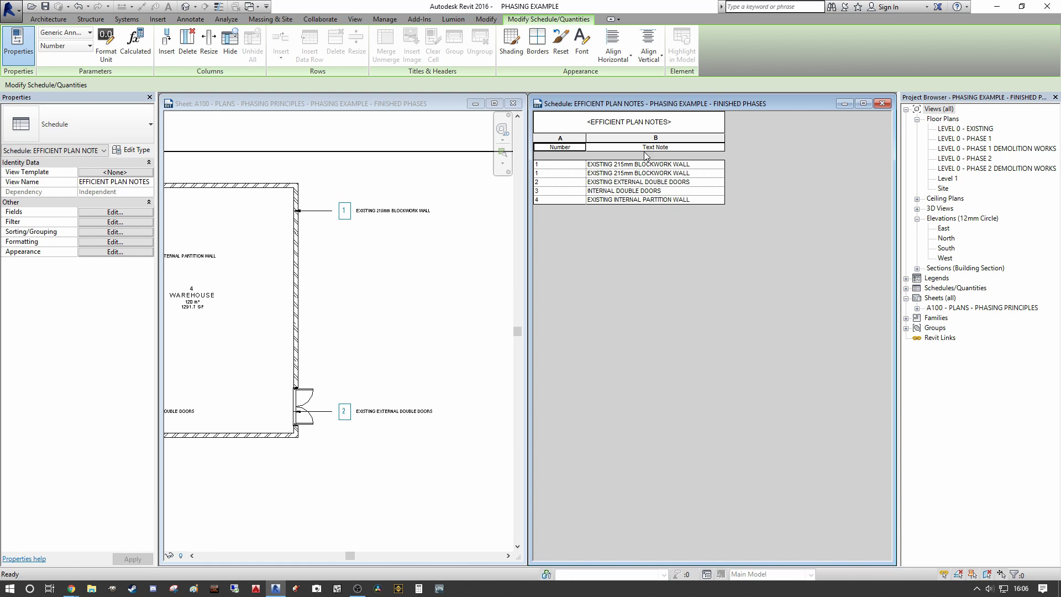
left_click(625, 165)
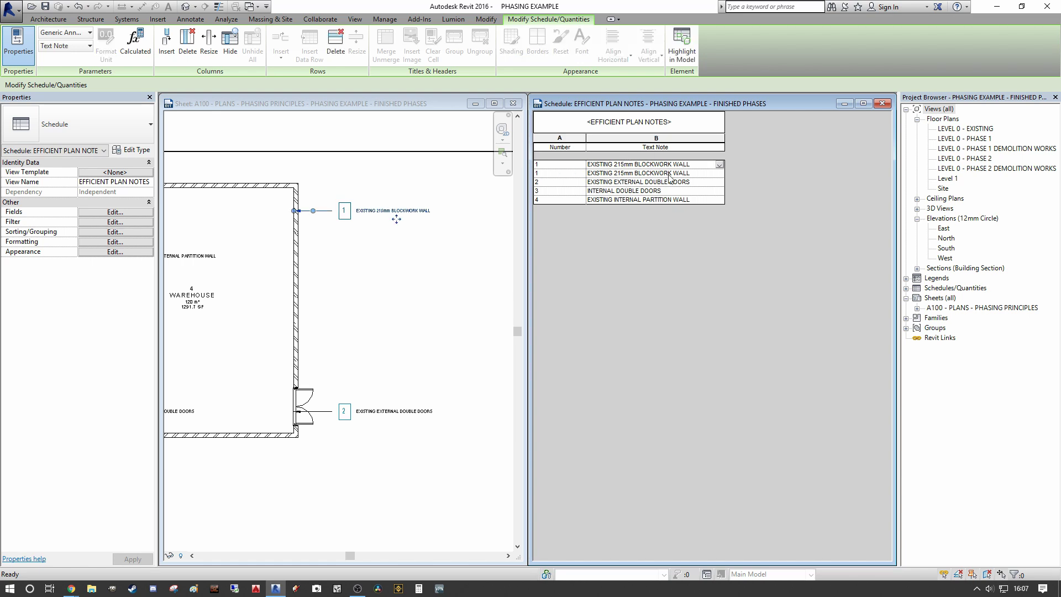
key("BackSpace")
key("BackSpace")
type("50")
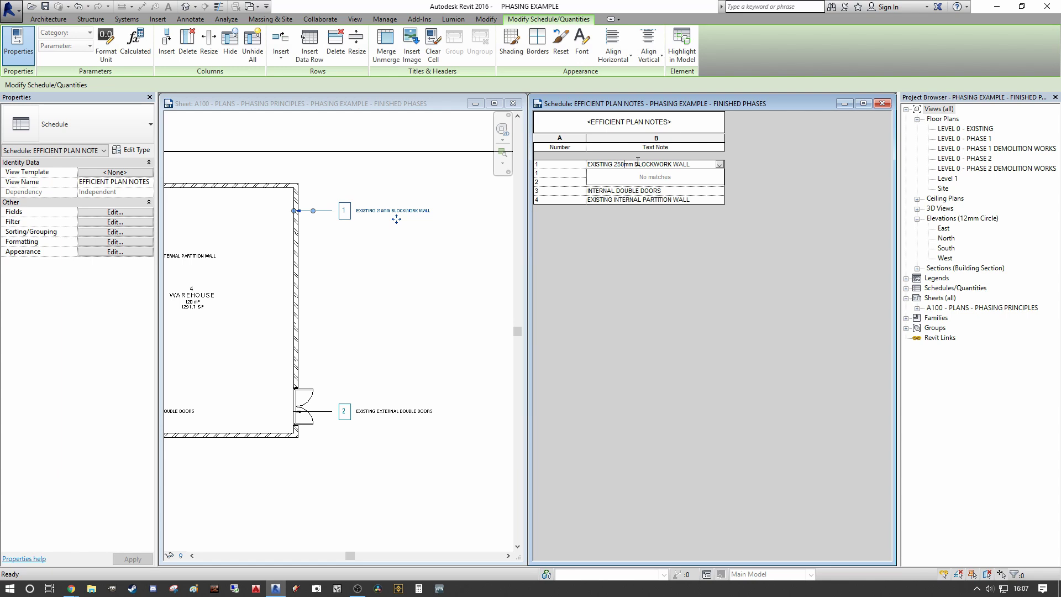
key("Return")
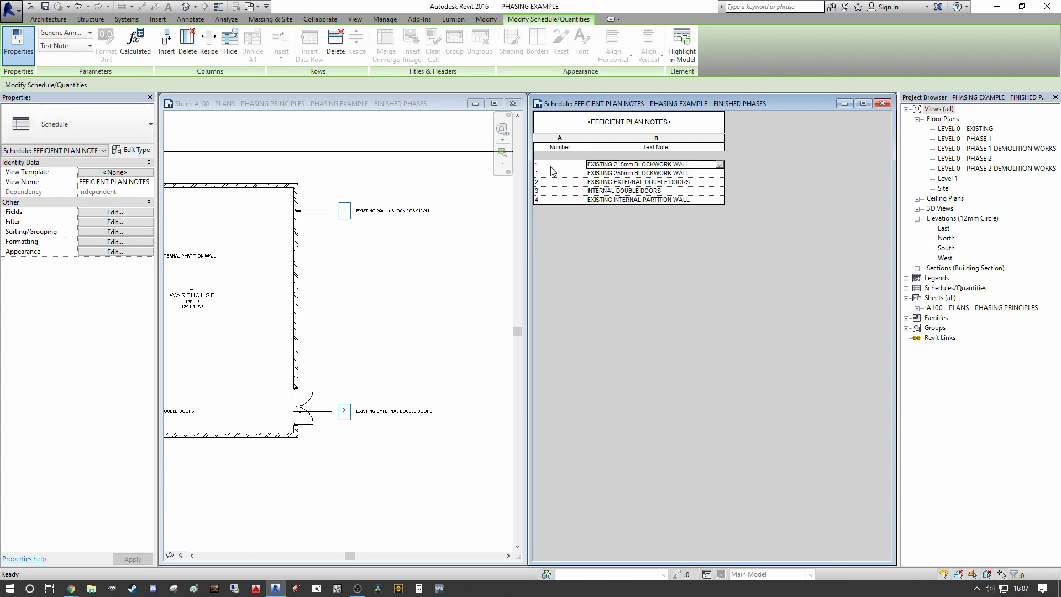
- Compare the two number 1 wall notes on the LEVEL 0 - EXISTING plan and undo the 250mm text edit
left_click(370, 210)
scroll(363, 212, "up", 5)
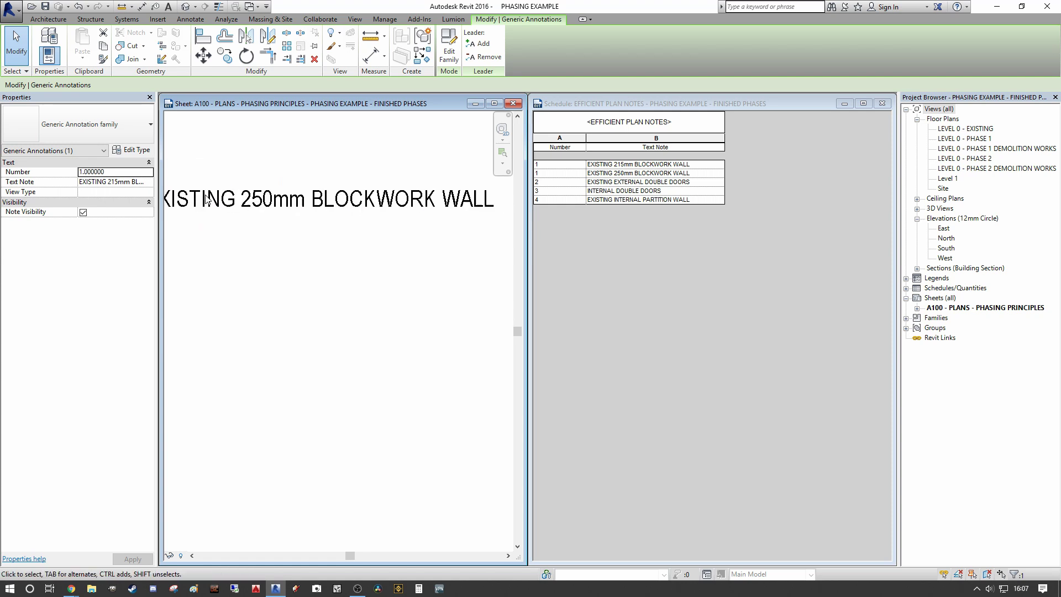
scroll(317, 196, "down", 2)
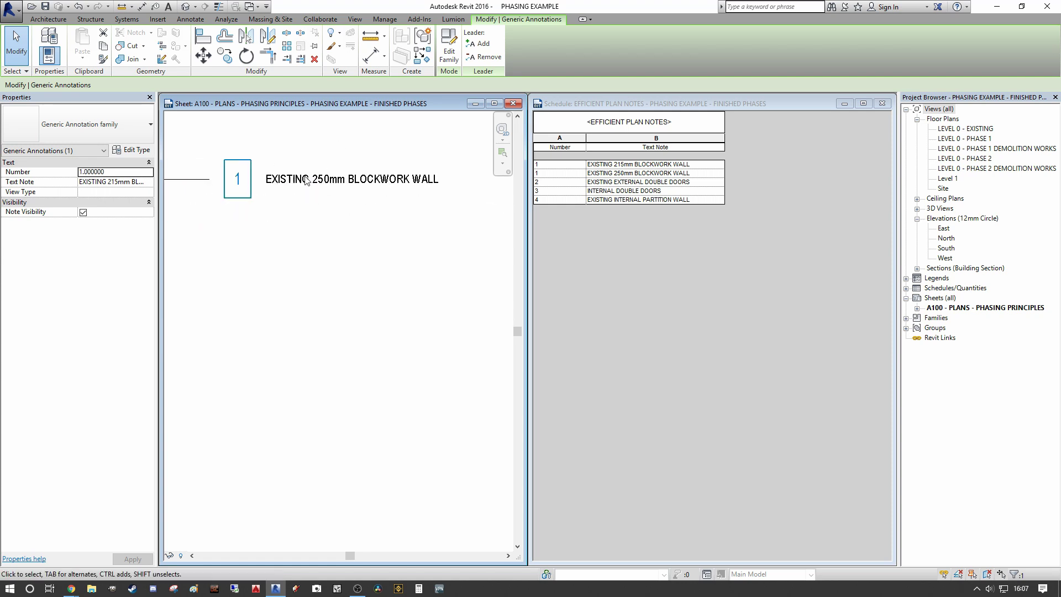
scroll(318, 183, "down", 6)
middle_click_drag(308, 202, 635, 215)
scroll(480, 267, "up", 3)
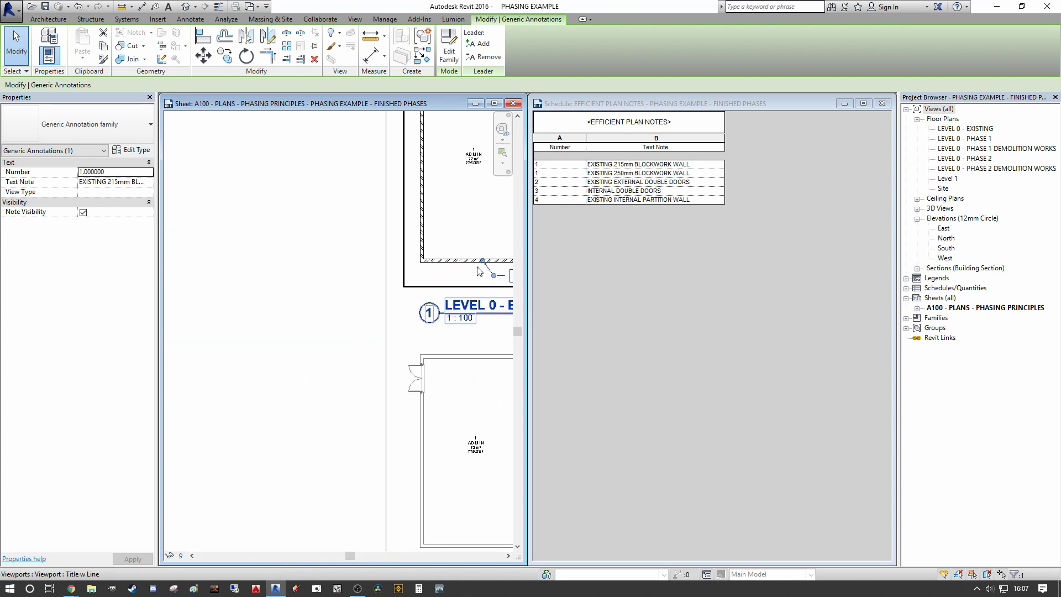
middle_click_drag(425, 264, 359, 257)
scroll(373, 249, "up", 3)
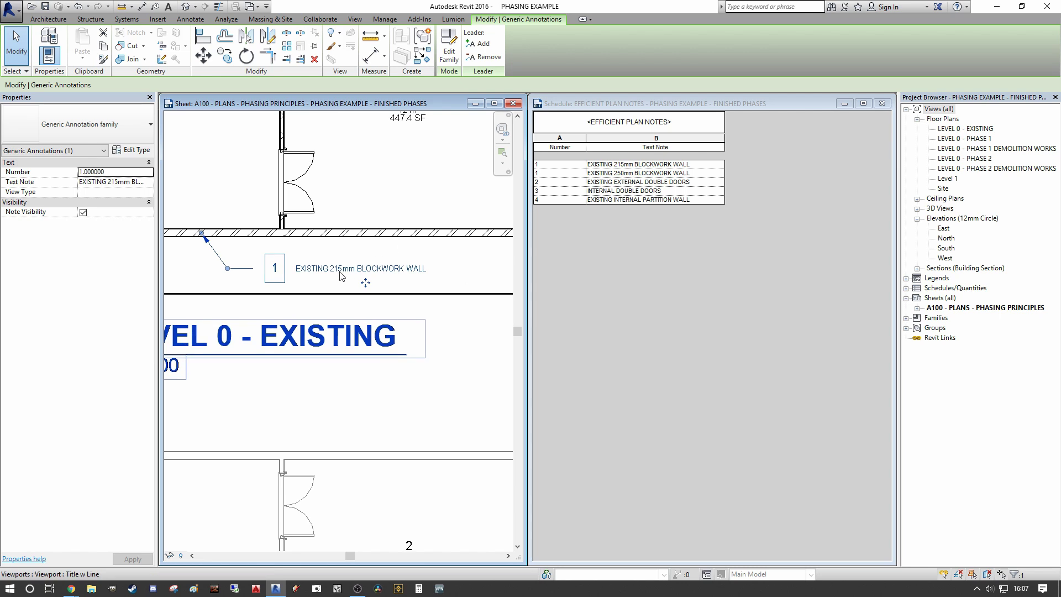
scroll(334, 272, "up", 3)
scroll(306, 272, "down", 2)
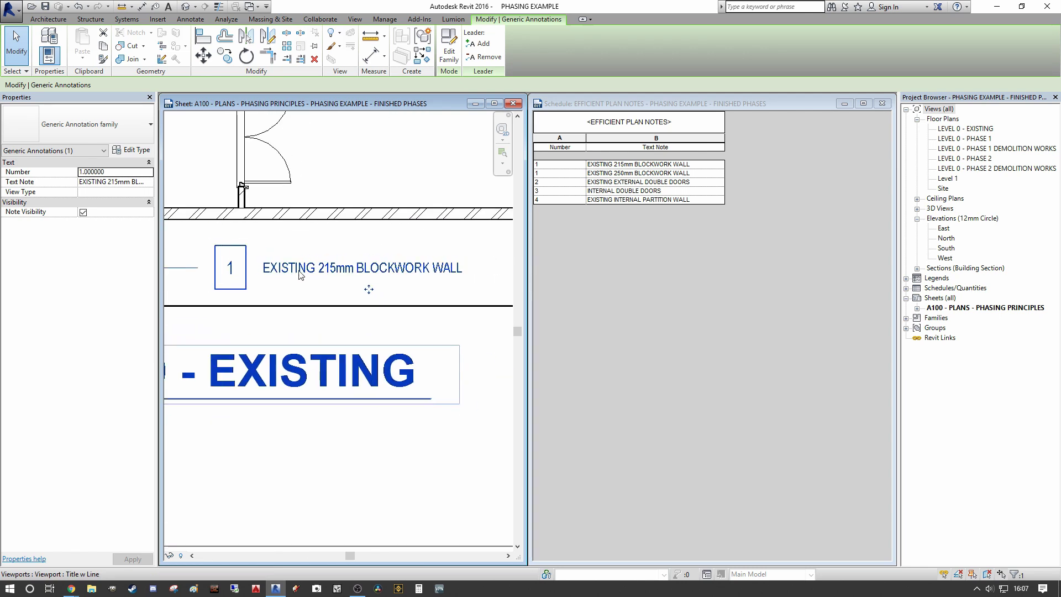
scroll(300, 274, "down", 3)
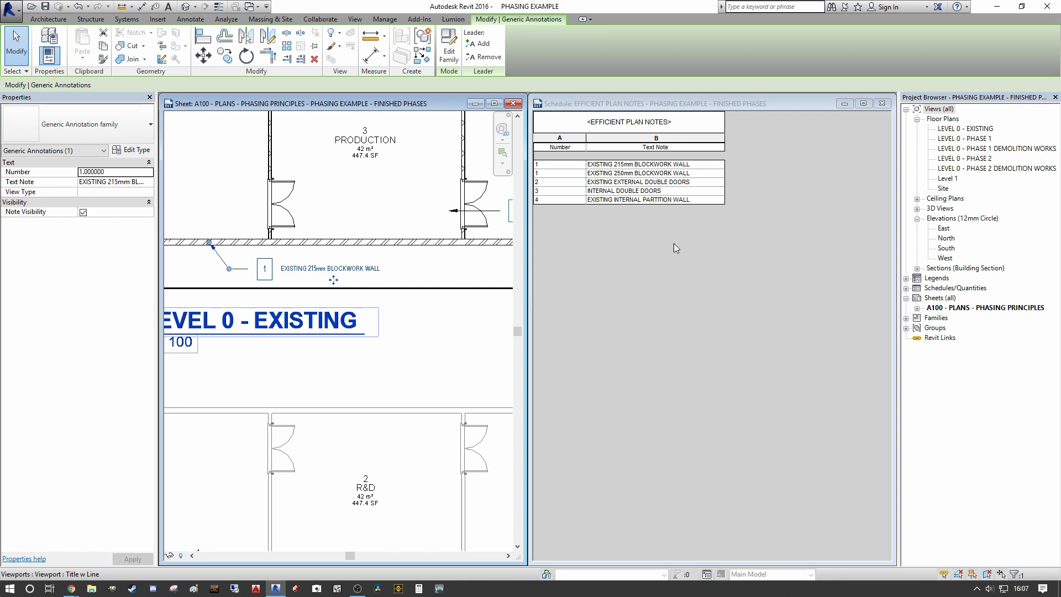
key("Escape")
left_click(692, 257)
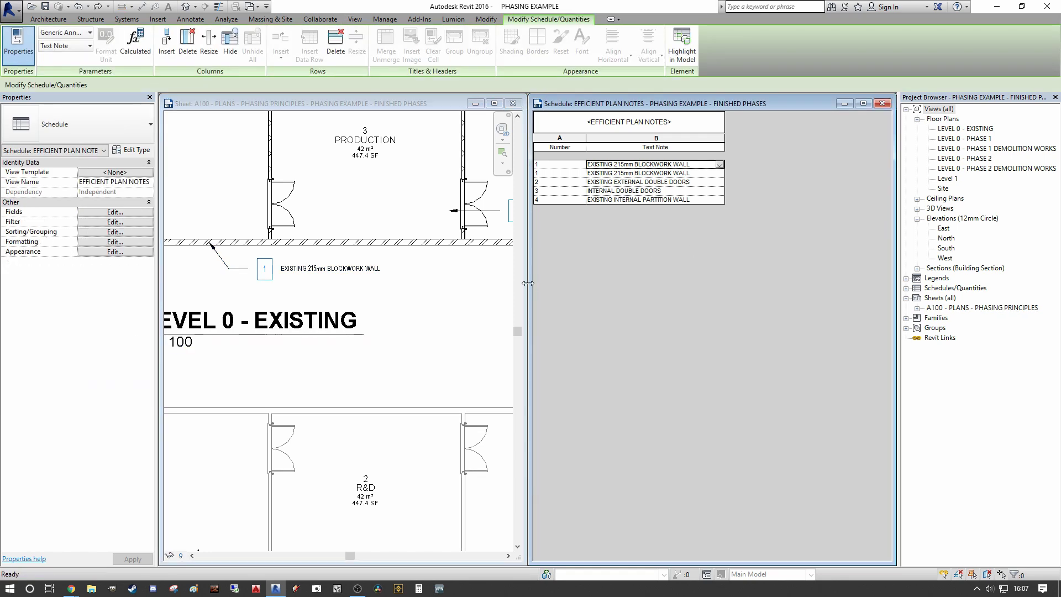
- Turn off Itemize every instance in the note block's sorting and grouping settings
left_click(113, 222)
left_click(471, 182)
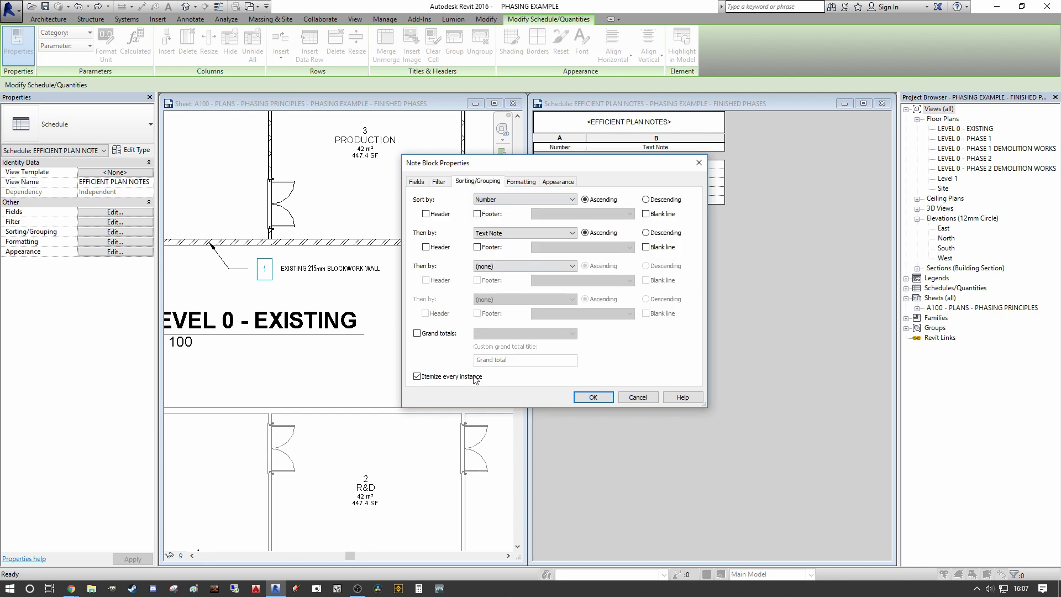
left_click(417, 377)
left_click(592, 398)
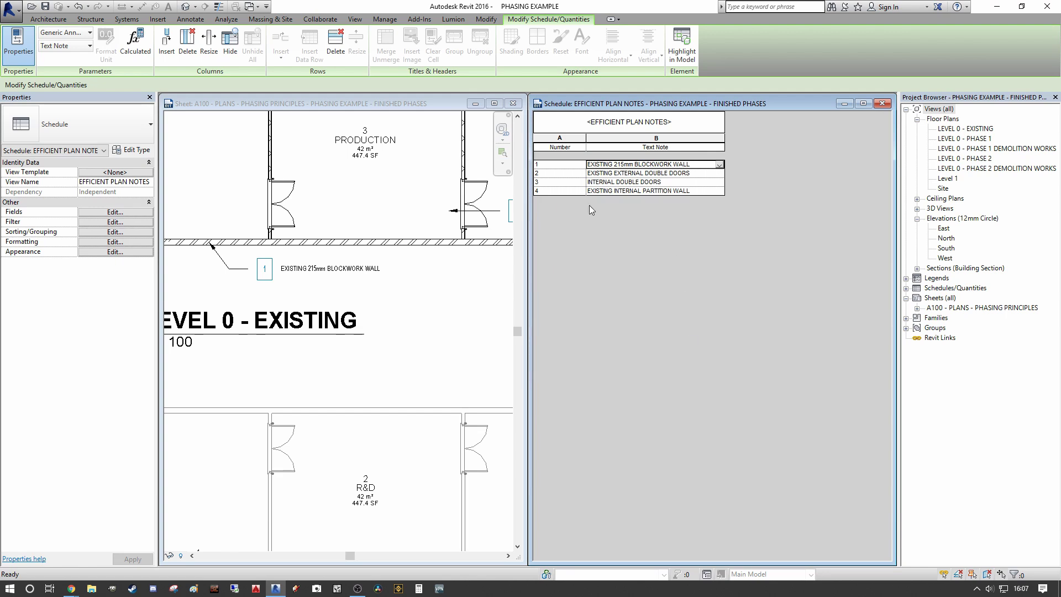
- Change the grouped number 1 row's text note in the schedule to EXISTING 250mm BLOCKWORK WALL
left_click(292, 281)
scroll(291, 281, "up", 2)
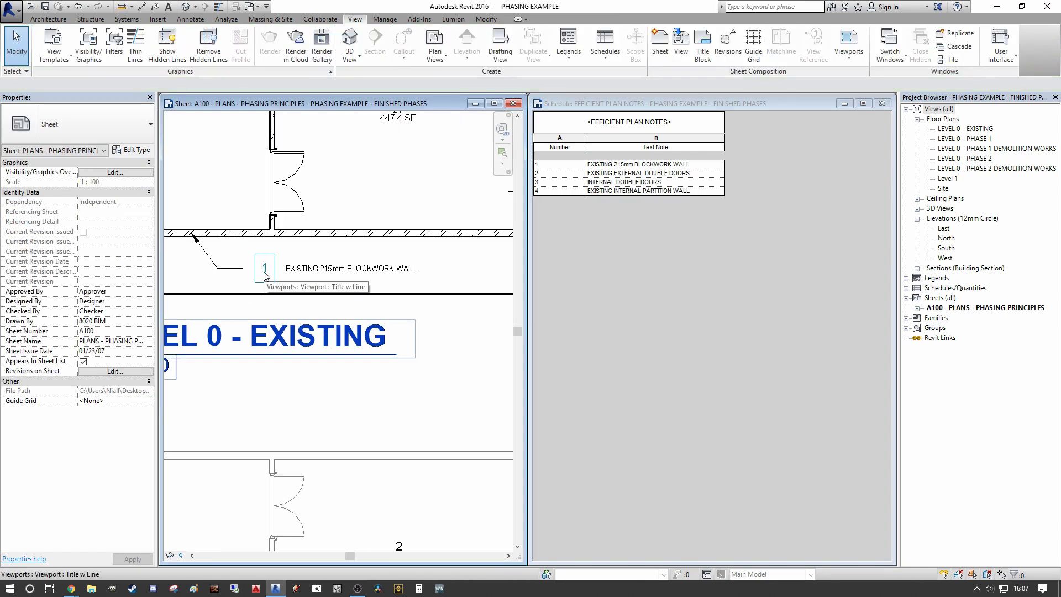
scroll(292, 281, "down", 1)
left_click(630, 165)
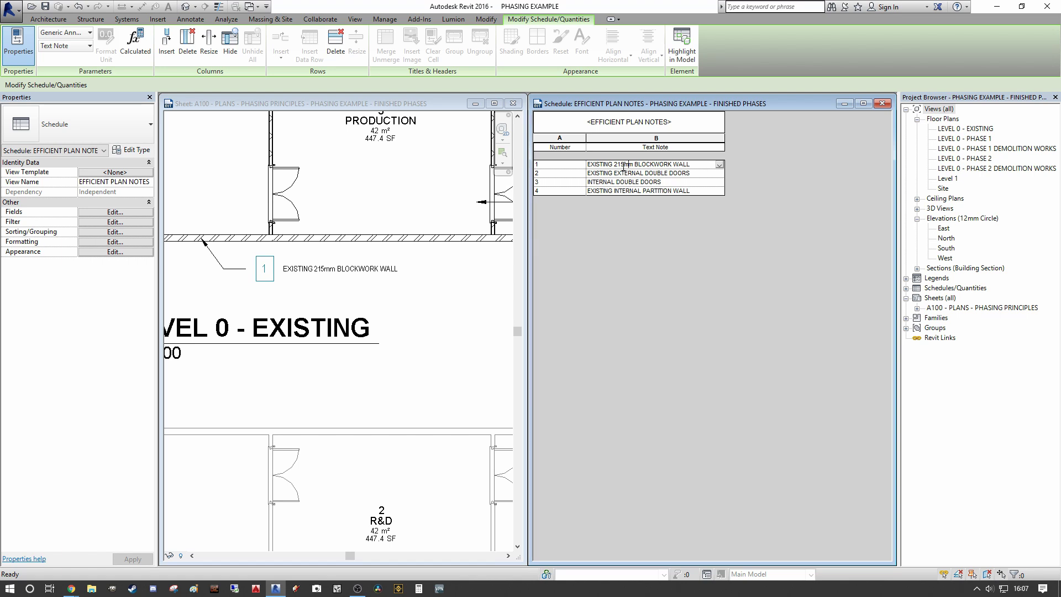
key("BackSpace")
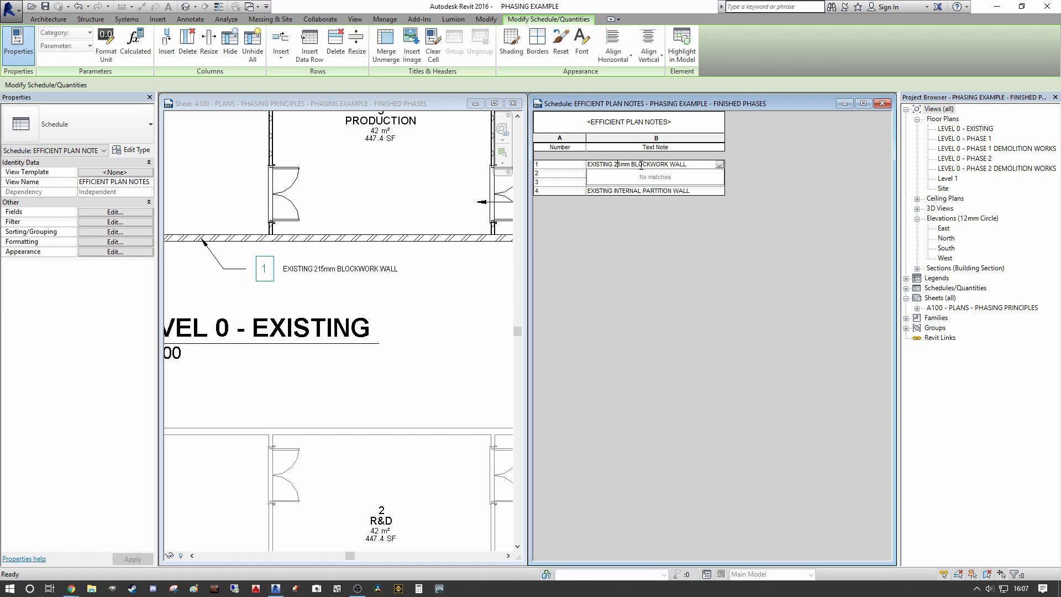
key("Return")
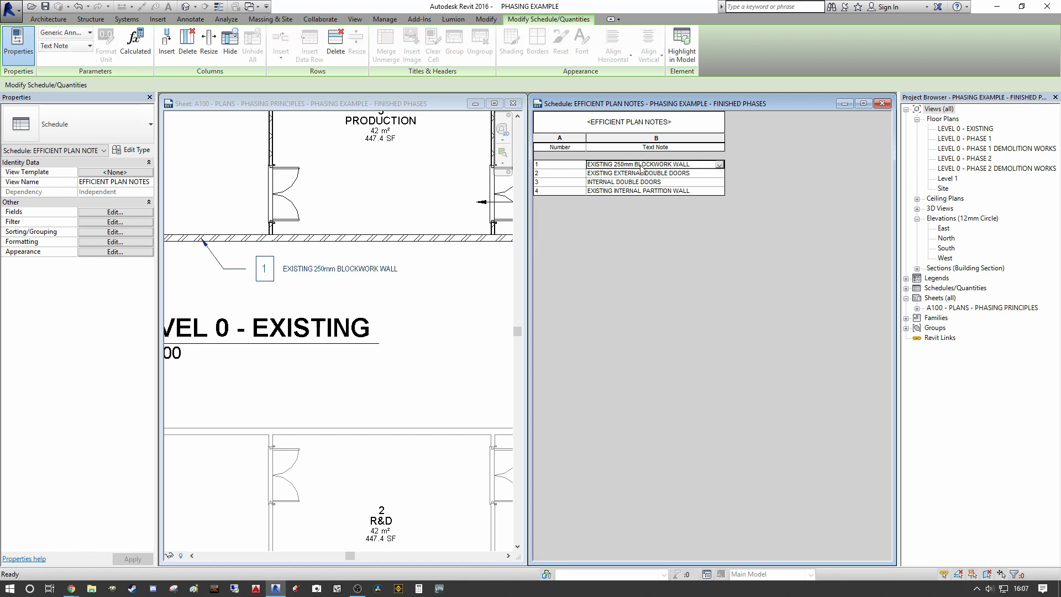
- Check the number 1 wall note beside the warehouse on the plan and undo the schedule's 250mm text change
left_click(436, 292)
scroll(436, 292, "down", 2)
scroll(374, 219, "up", 6)
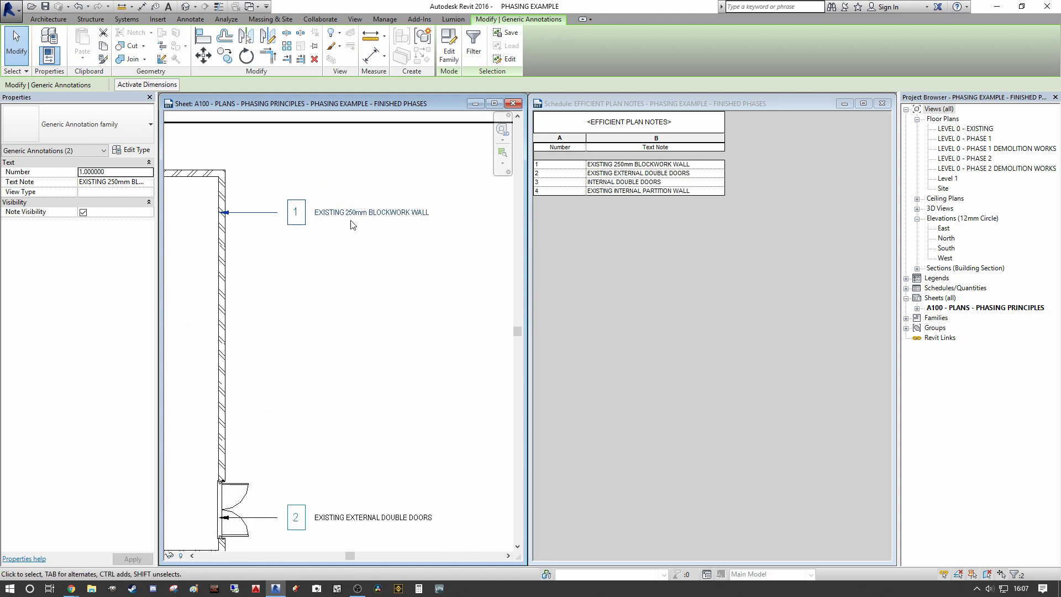
key("ctrl+z")
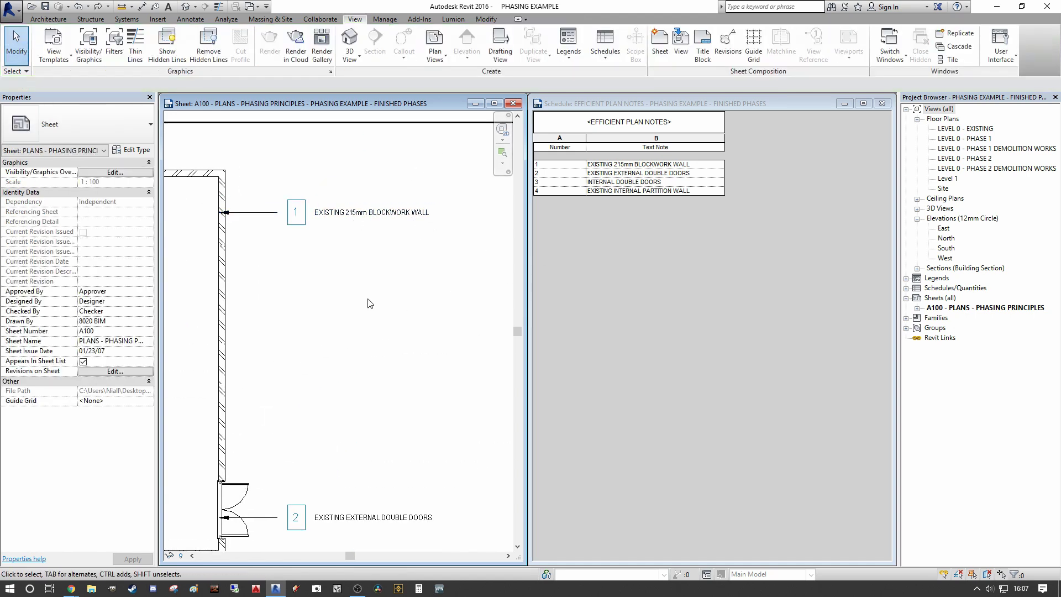
- Activate the LEVEL 0 - EXISTING viewport, select all instances of the numbered plan note visible in that view, and copy them
scroll(367, 282, "down", 6)
middle_click_drag(424, 275, 467, 246)
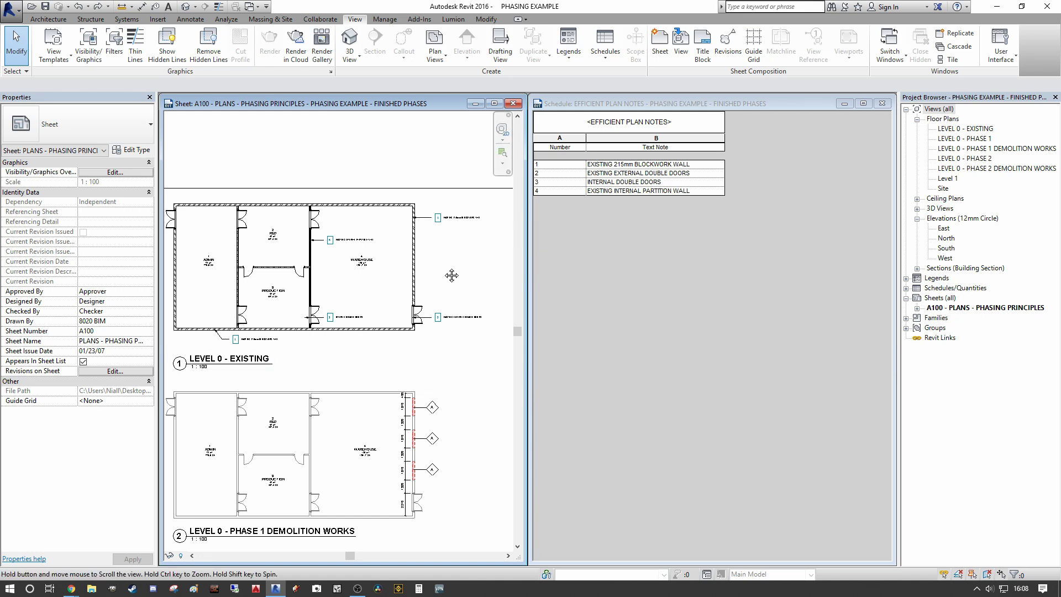
scroll(431, 221, "down", 3)
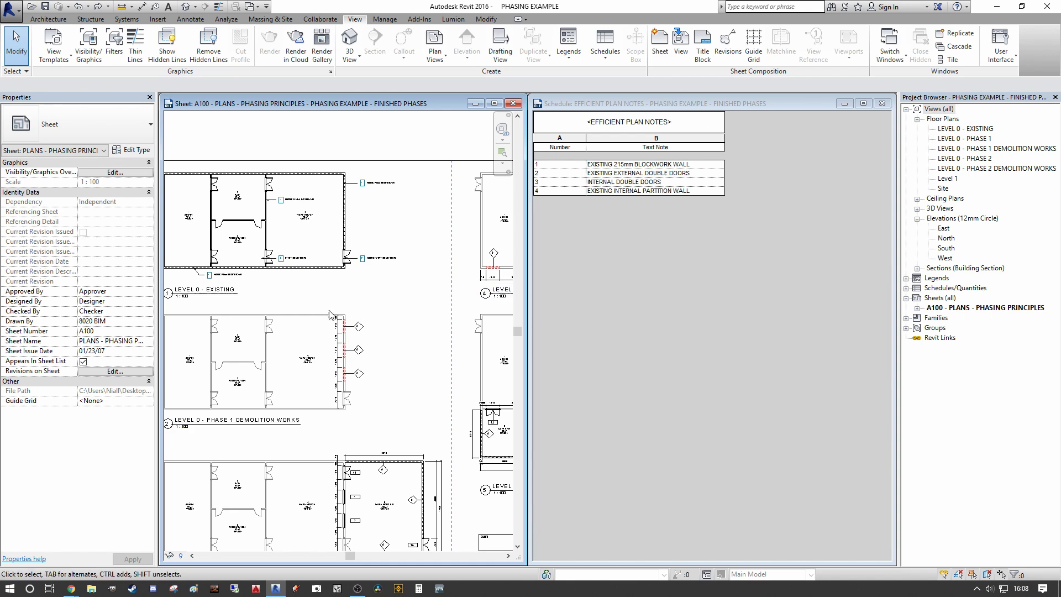
middle_click_drag(352, 257, 400, 262)
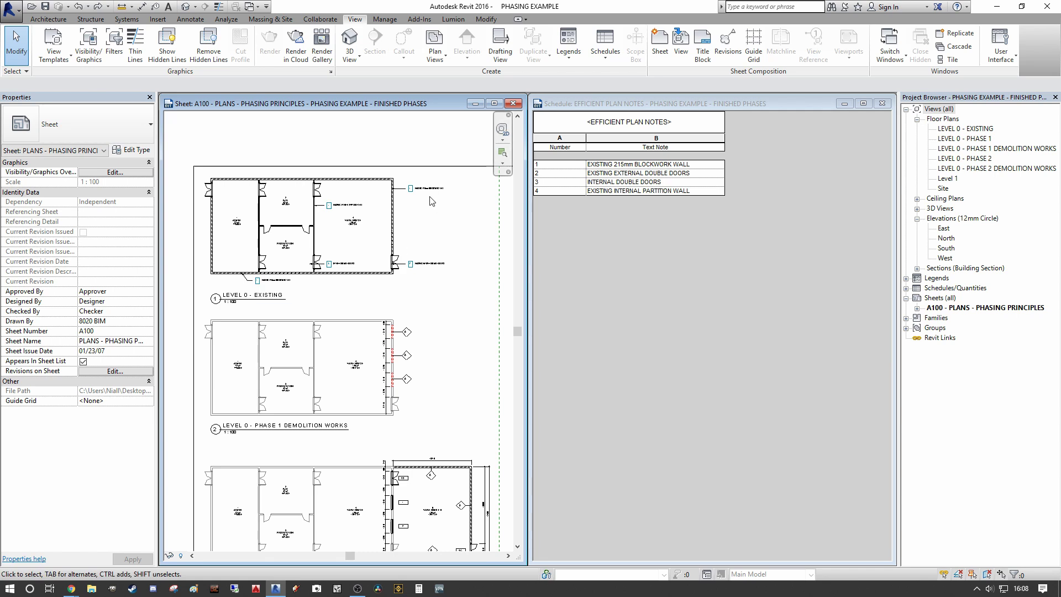
left_click(330, 205)
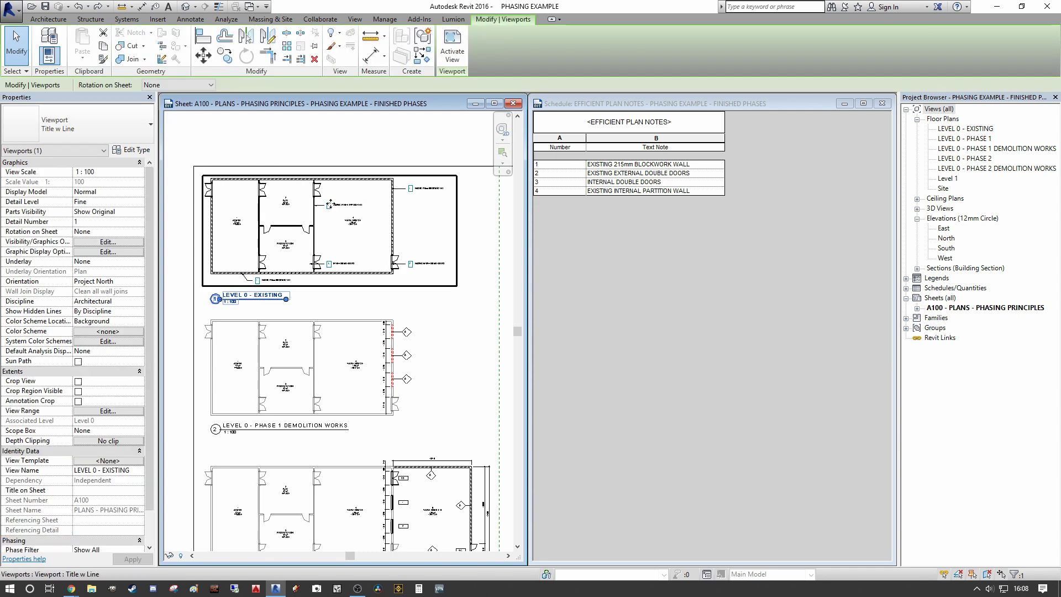
double_click(339, 207)
right_click(341, 207)
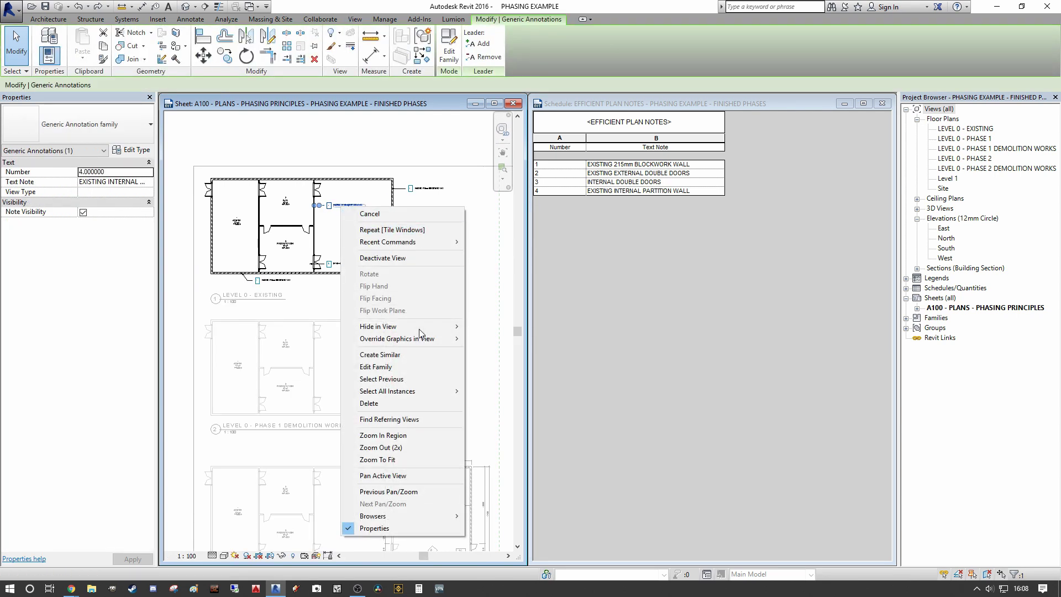
mouse_move(422, 392)
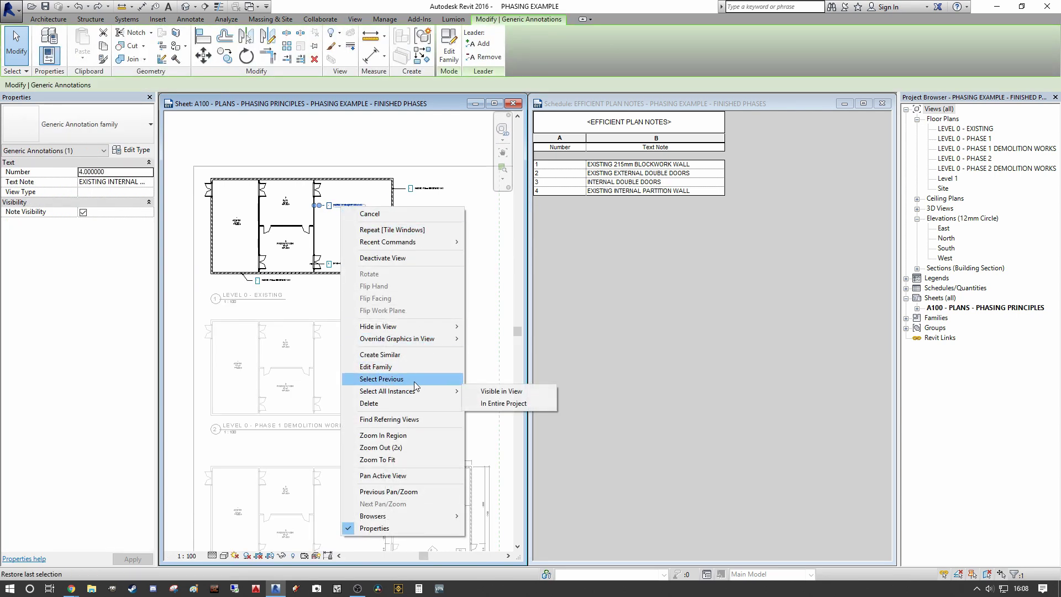
left_click(495, 389)
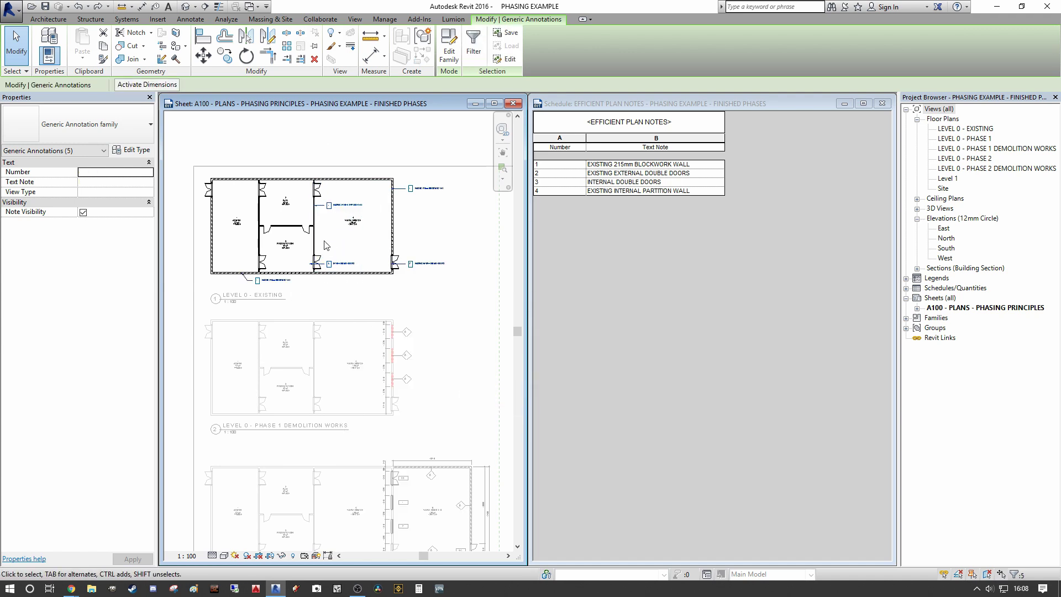
scroll(324, 219, "down", 2)
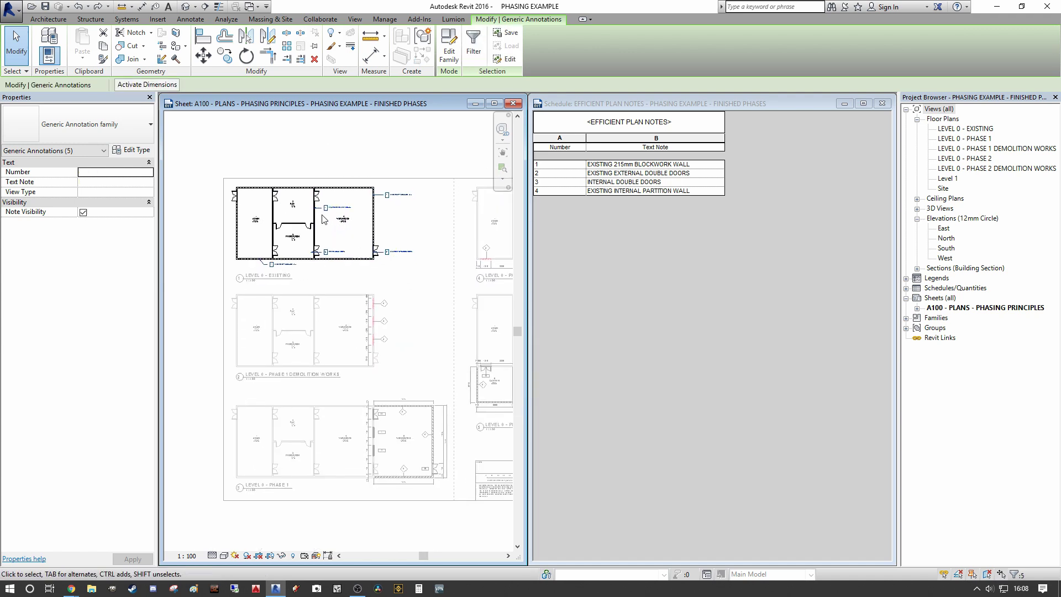
- Activate the LEVEL 0 - PHASE 1 DEMOLITION WORKS viewport and paste the copied plan notes aligned to the same place
double_click(447, 329)
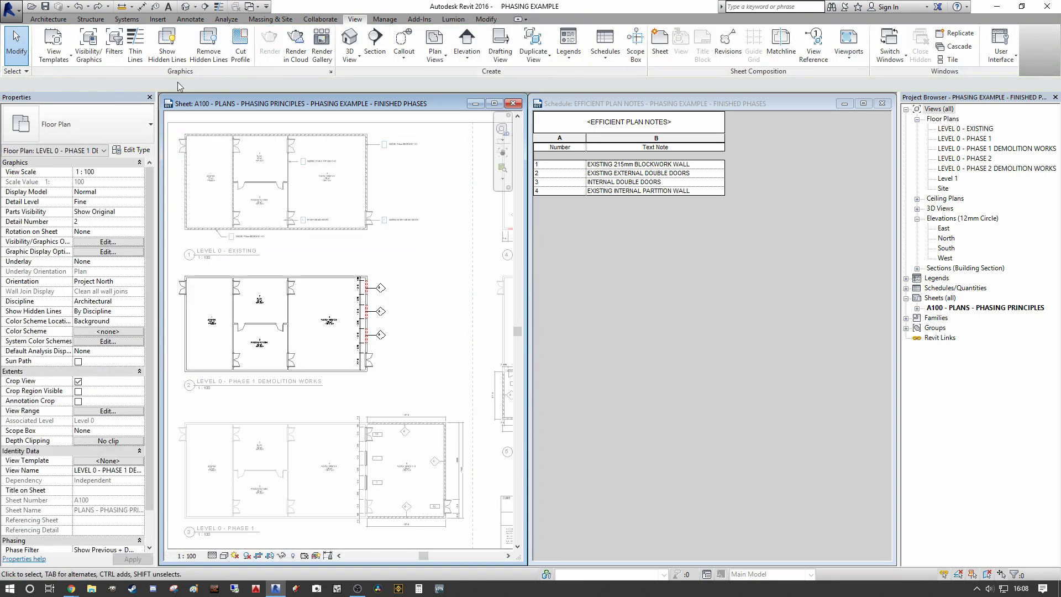
left_click(487, 19)
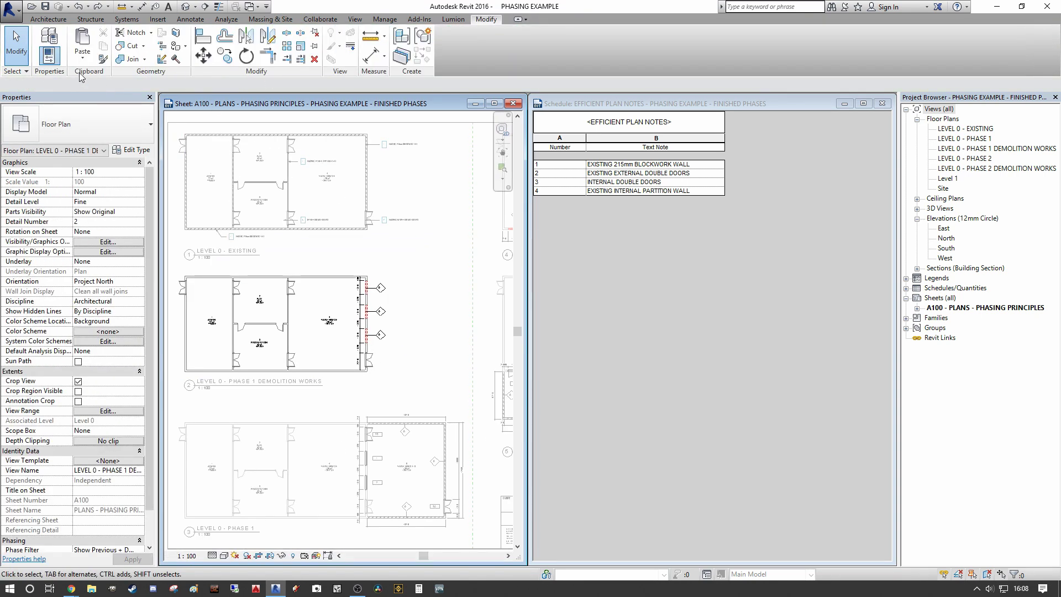
left_click(83, 55)
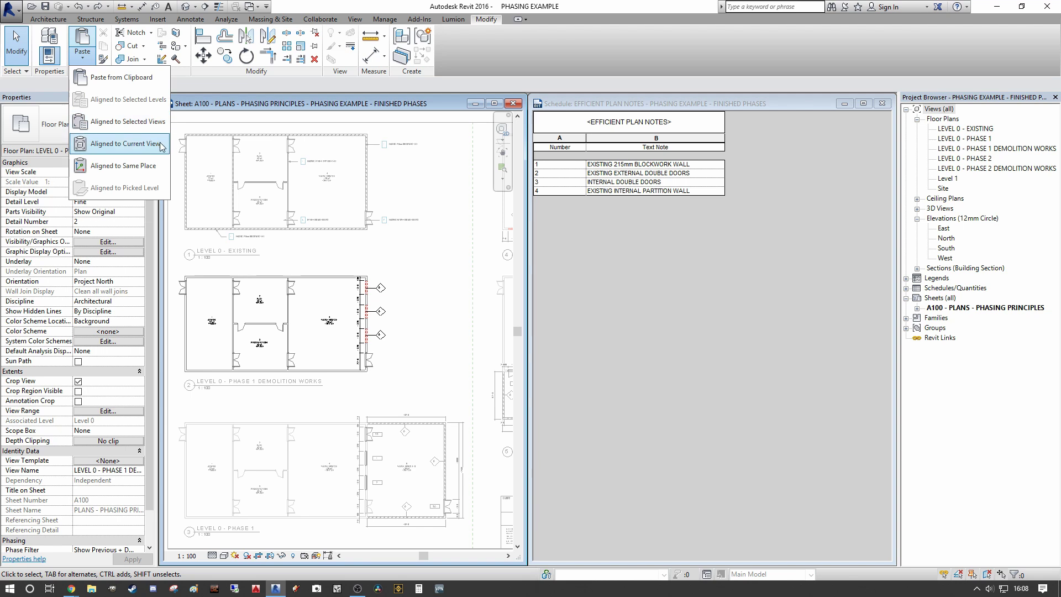
left_click(130, 166)
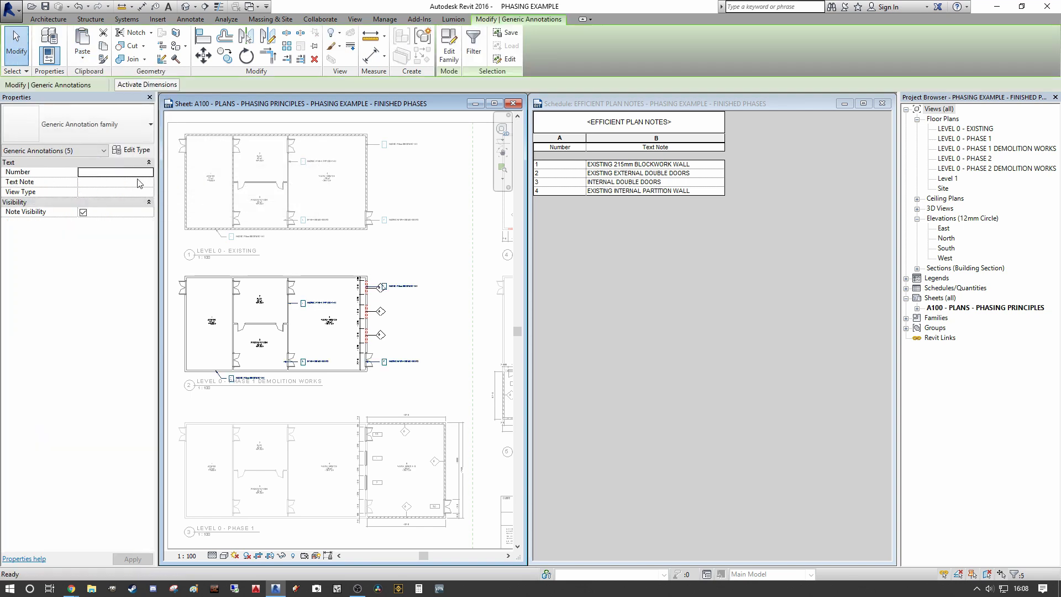
- Move the EXISTING 215mm BLOCKWORK WALL note below the Phase 1 demolition plan sideways, clear of the view title
scroll(294, 263, "down", 2)
scroll(298, 341, "up", 3)
left_click(426, 326)
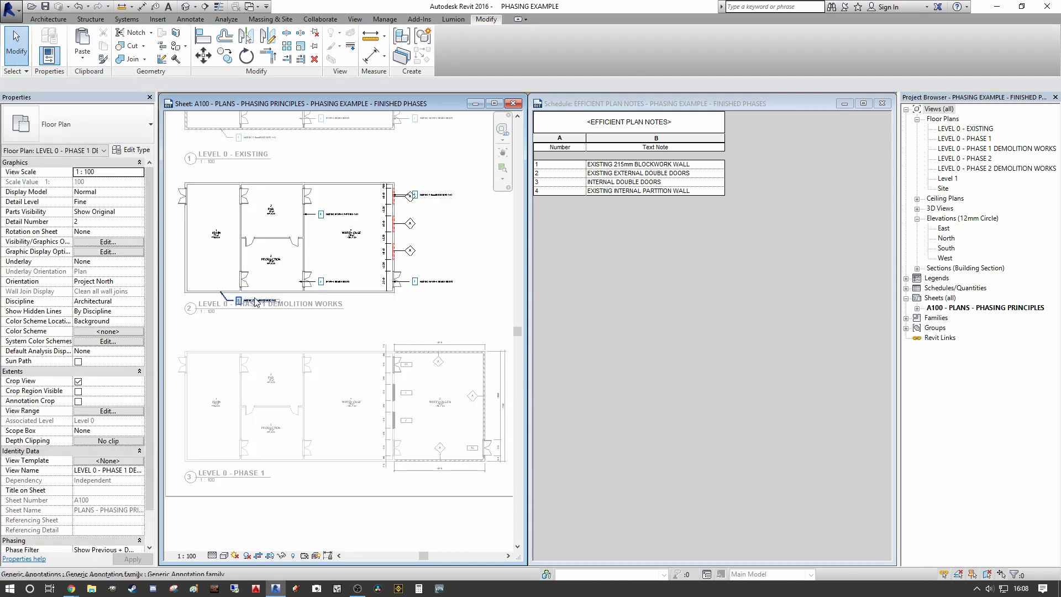
left_click_drag(256, 302, 393, 304)
left_click(449, 324)
- Activate the LEVEL 0 - PHASE 1 viewport and paste the copied plan notes aligned to the same place
scroll(431, 305, "down", 1)
middle_click_drag(431, 305, 410, 284)
double_click(382, 385)
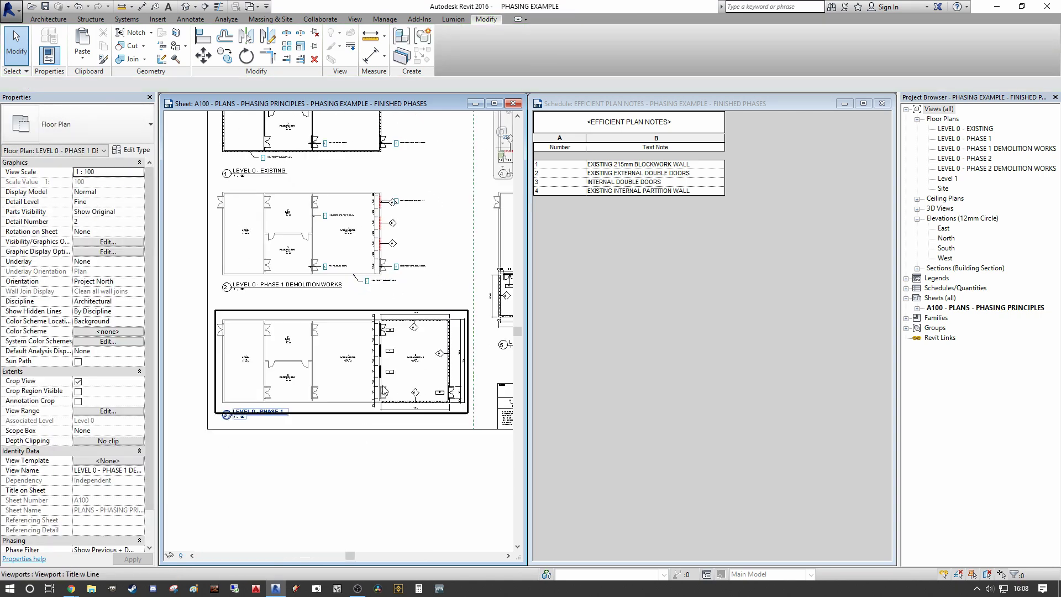
left_click(82, 58)
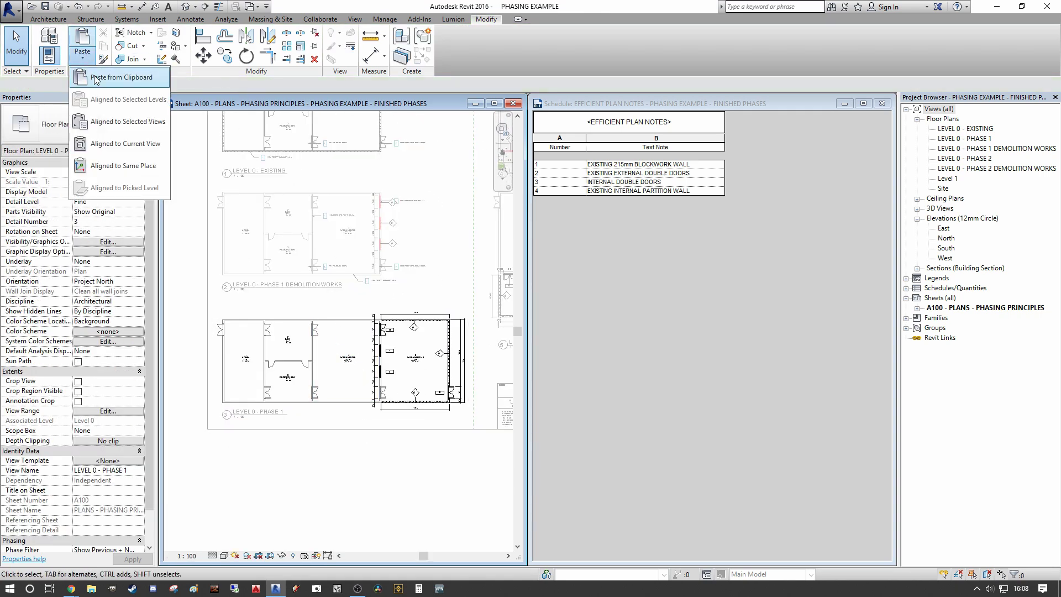
left_click(119, 167)
- Move the blockwork wall note below the Phase 1 plan clear of the LEVEL 0 - PHASE 1 title
scroll(330, 367, "up", 3)
left_click(331, 368)
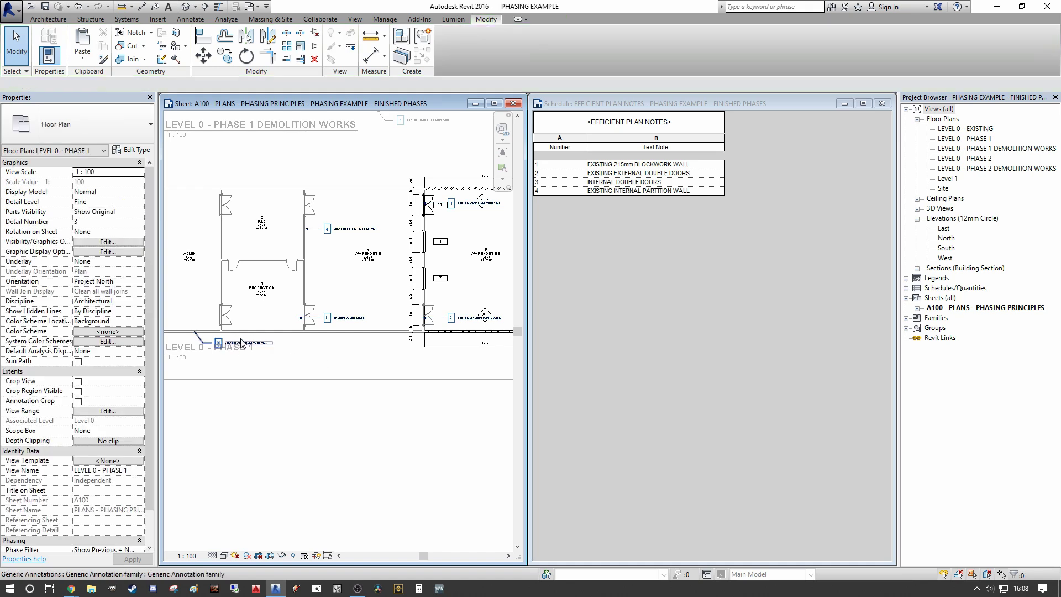
mouse_move(242, 346)
left_mouse_down()
mouse_move(334, 350)
mouse_move(365, 307)
mouse_move(332, 295)
left_mouse_up()
- Reposition the external double doors note upward and the blockwork wall note below door tag 11 inside WAREHOUSE B
scroll(420, 320, "up", 3)
left_click(387, 326)
scroll(387, 276, "down", 3)
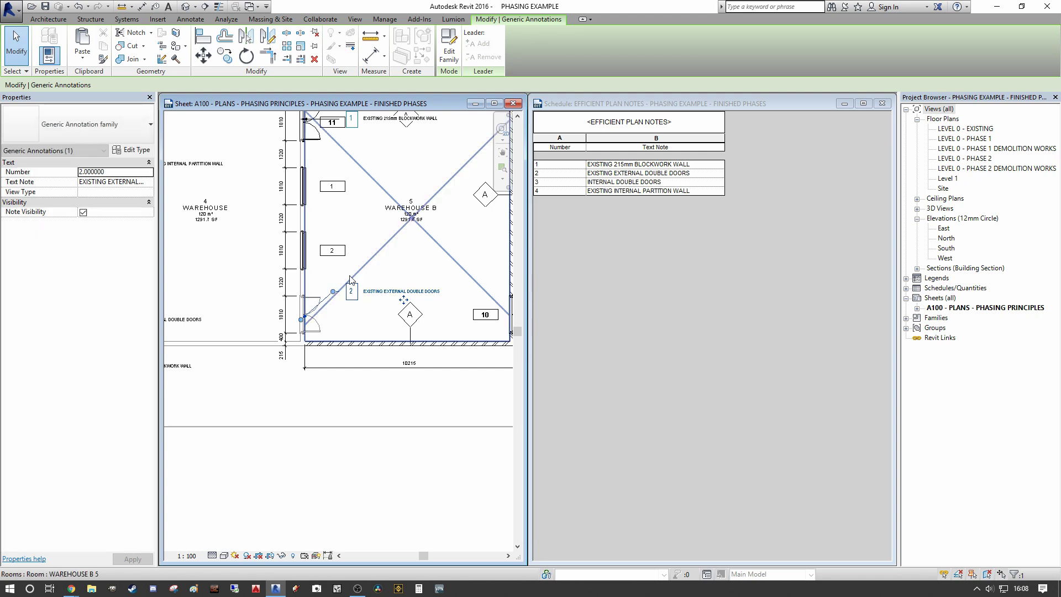
scroll(404, 221, "up", 5)
left_click(402, 202)
left_click_drag(403, 219, 403, 264)
left_click_drag(315, 246, 319, 251)
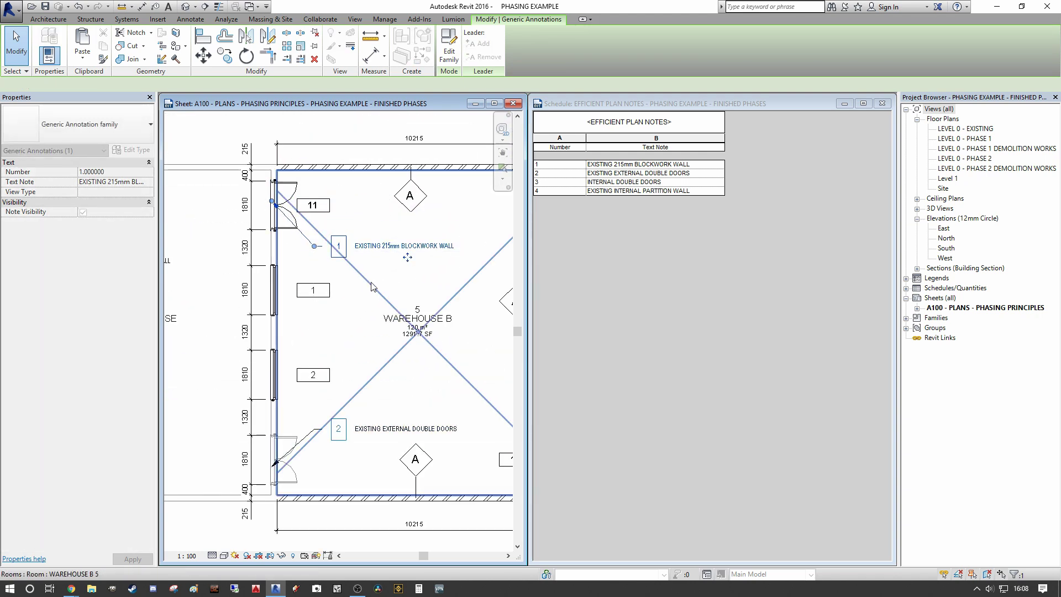
key("Escape")
- Activate the LEVEL 0 - PHASE 2 DEMOLITION WORKS viewport and paste the copied plan notes in their matching positions
scroll(303, 424, "down", 6)
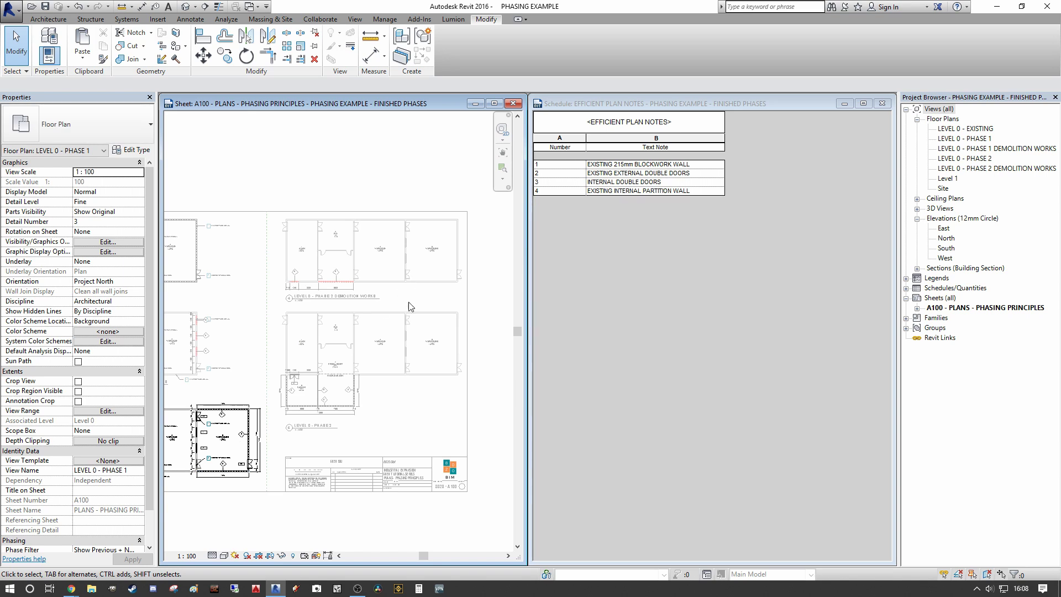
double_click(303, 424)
scroll(381, 265, "up", 3)
left_click(386, 256)
scroll(386, 256, "down", 1)
double_click(386, 255)
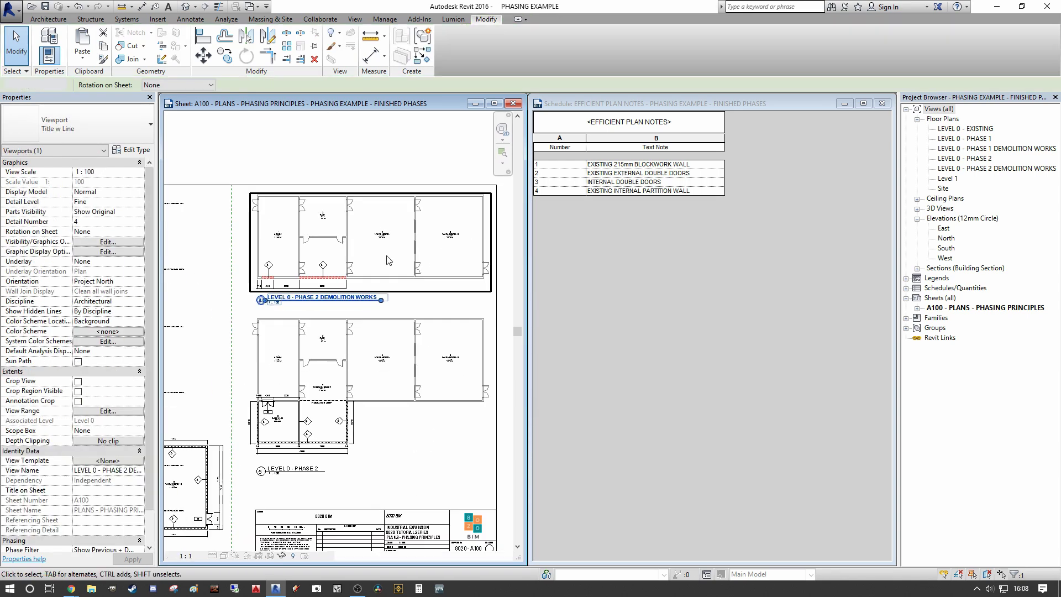
left_click(82, 52)
left_click(103, 153)
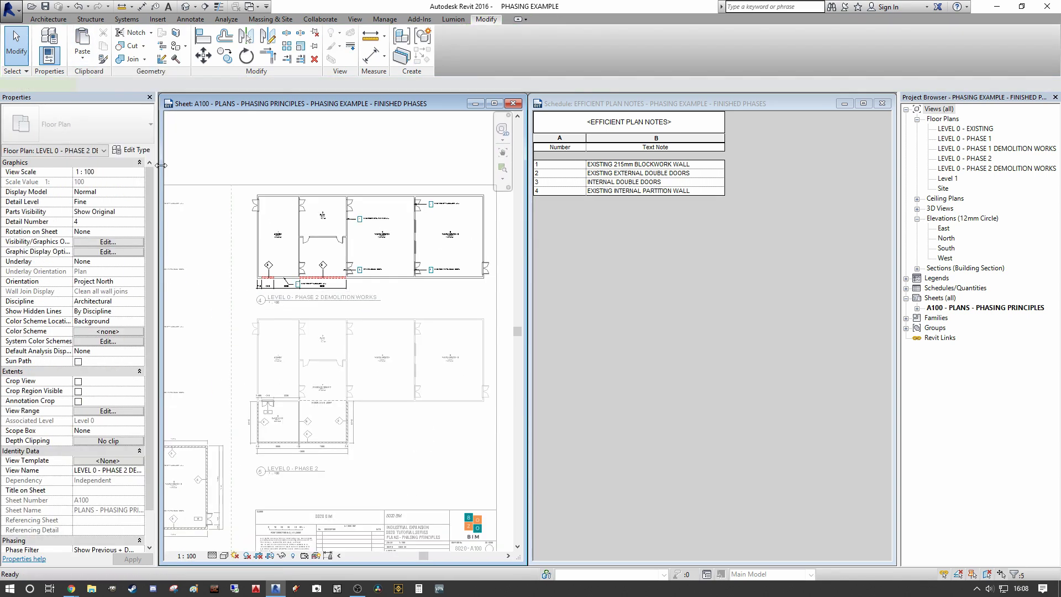
scroll(339, 302, "up", 4)
key("Escape")
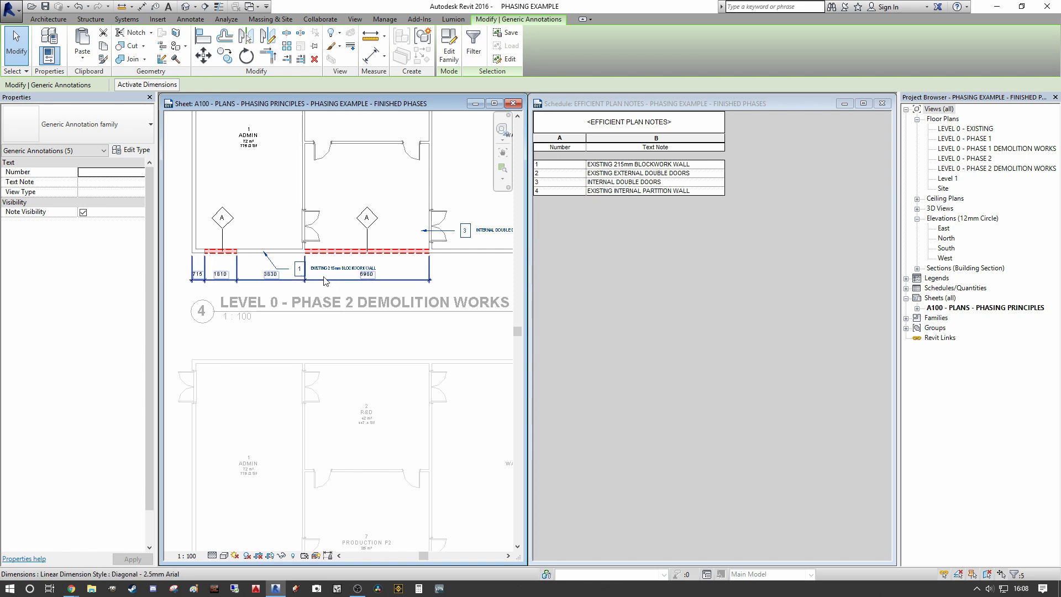
- Activate the LEVEL 0 - PHASE 2 viewport and paste the copied plan notes aligned to the same place
scroll(348, 304, "down", 5)
scroll(369, 325, "up", 2)
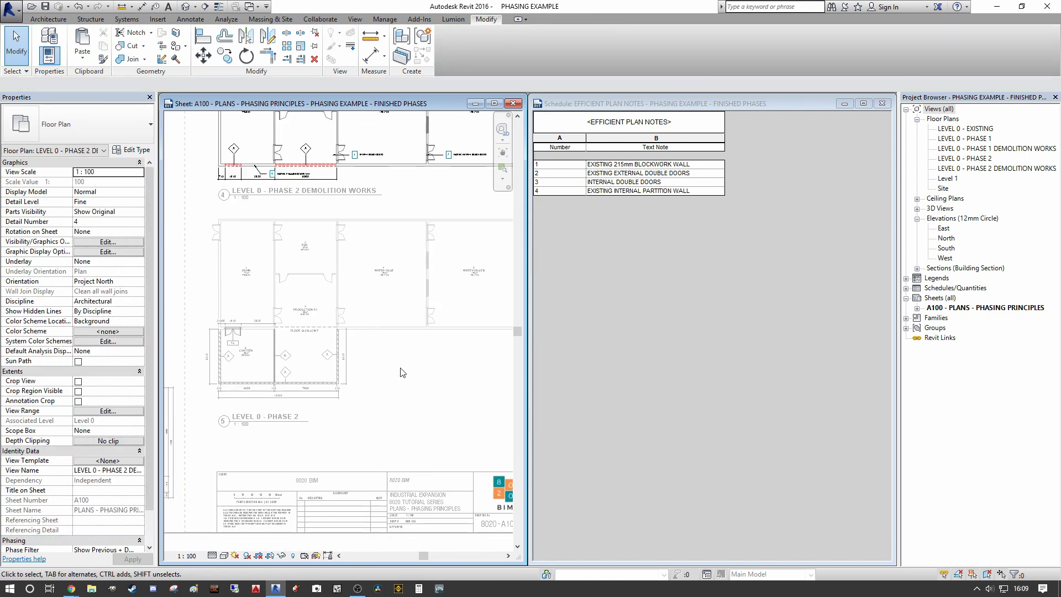
scroll(393, 346, "down", 3)
left_click(411, 388)
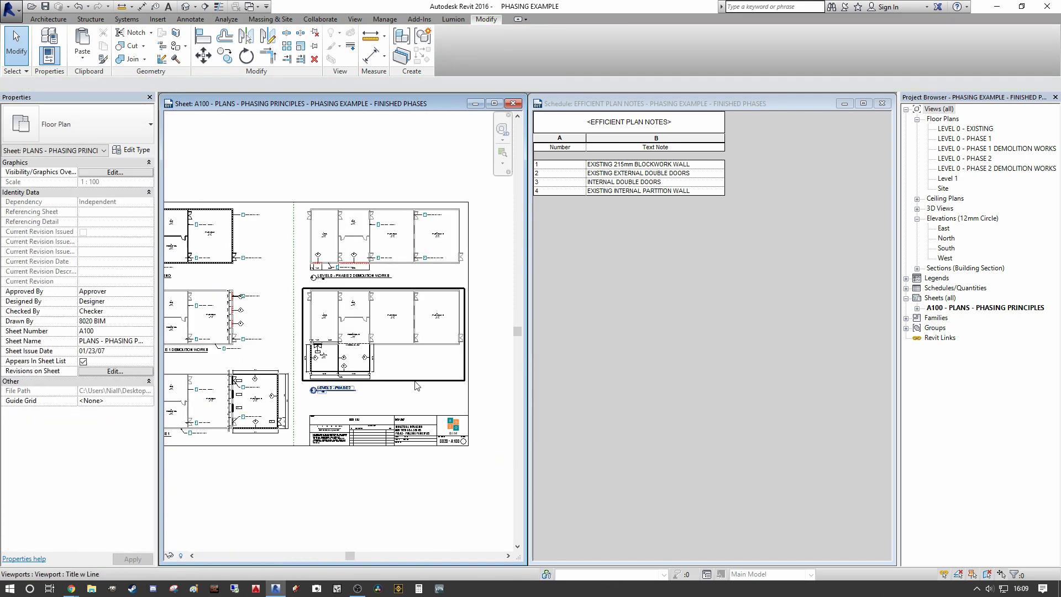
left_click(408, 356)
scroll(409, 357, "down", 1)
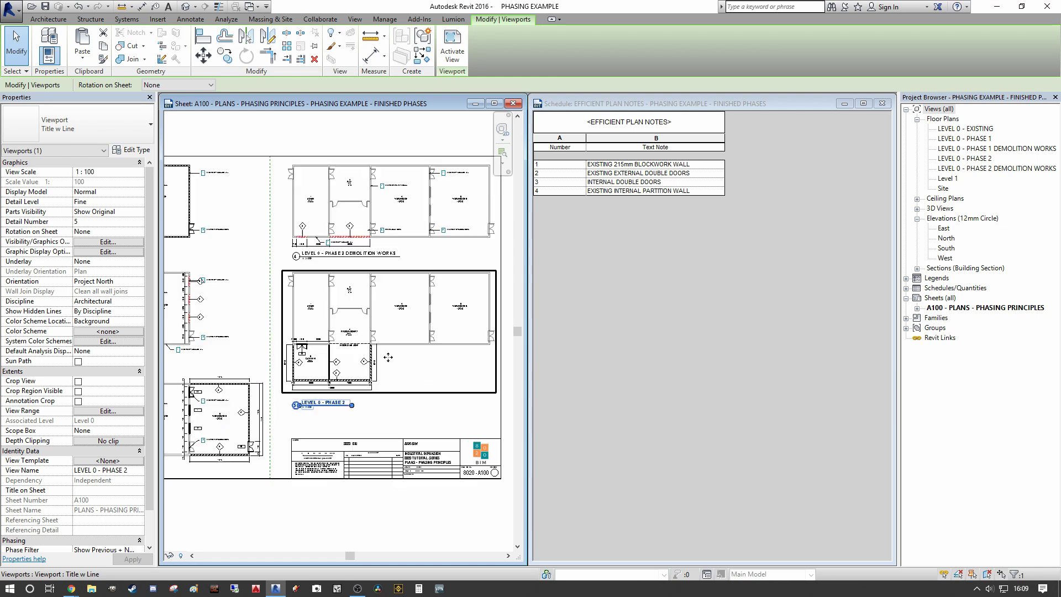
scroll(409, 357, "up", 3)
double_click(399, 324)
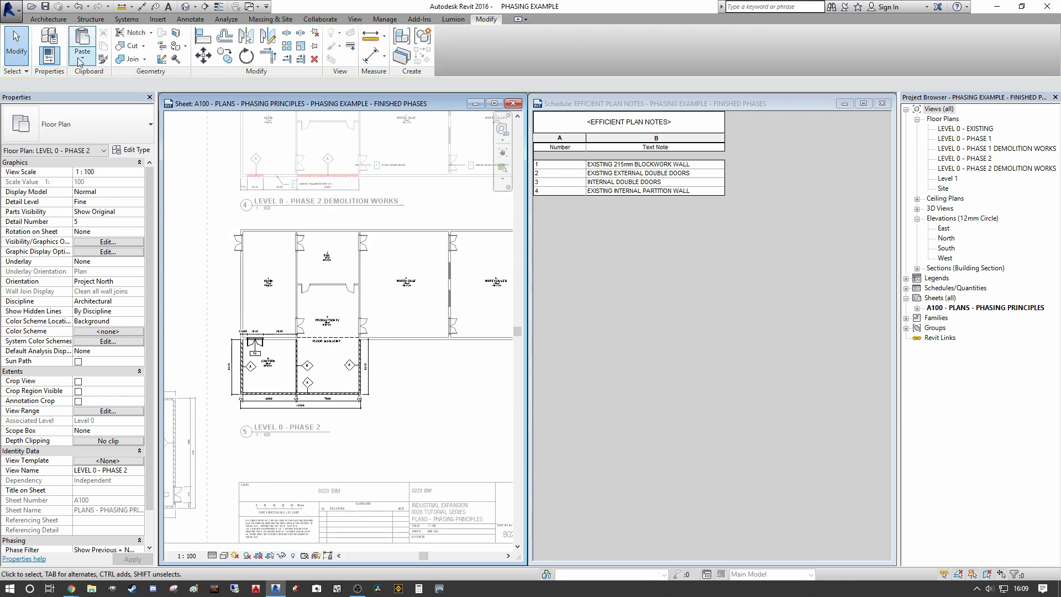
left_click(82, 54)
left_click(102, 166)
- Move the EXISTING 215mm BLOCKWORK WALL note out of the Phase 2 extension to the clear space beside it, below the warehouse wall
scroll(279, 297, "up", 2)
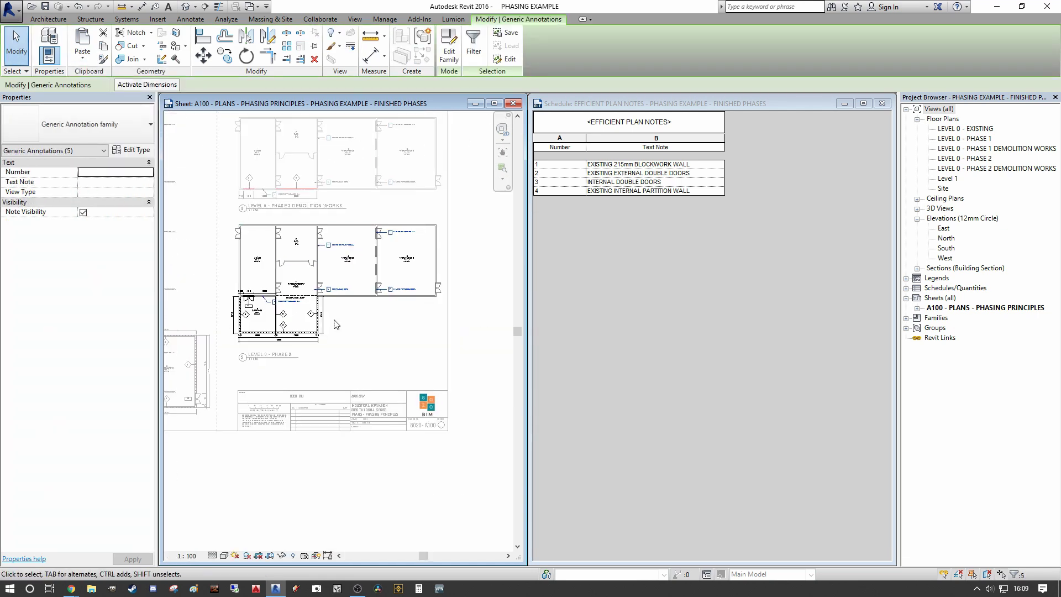
key("Escape")
left_click(279, 297)
left_click_drag(279, 296, 411, 297)
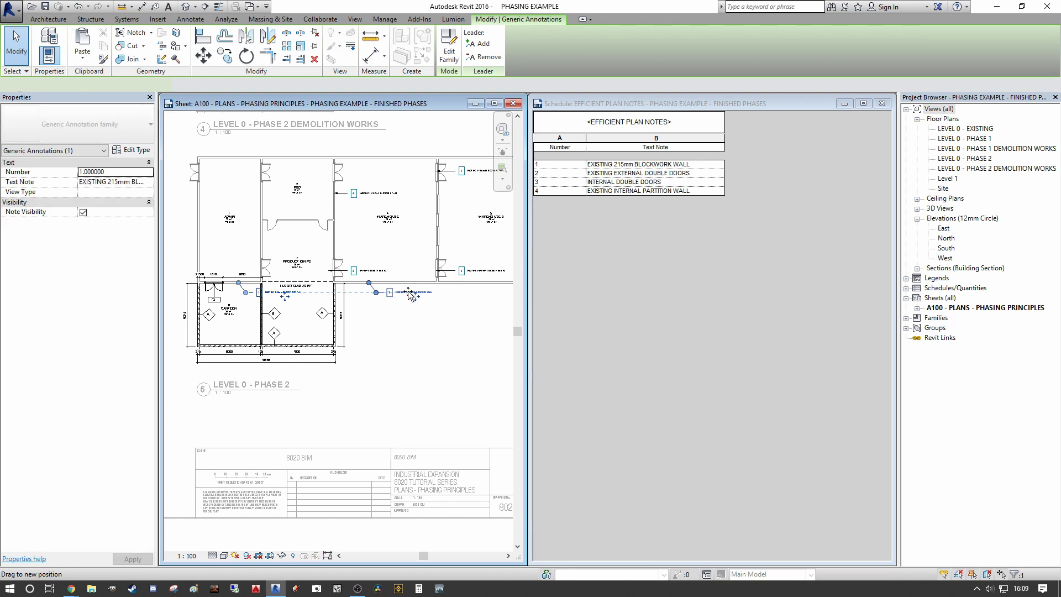
key("Escape")
- Deactivate the Phase 2 viewport and review the pasted plan notes across the views on the sheet
scroll(322, 390, "down", 1)
scroll(322, 390, "down", 1)
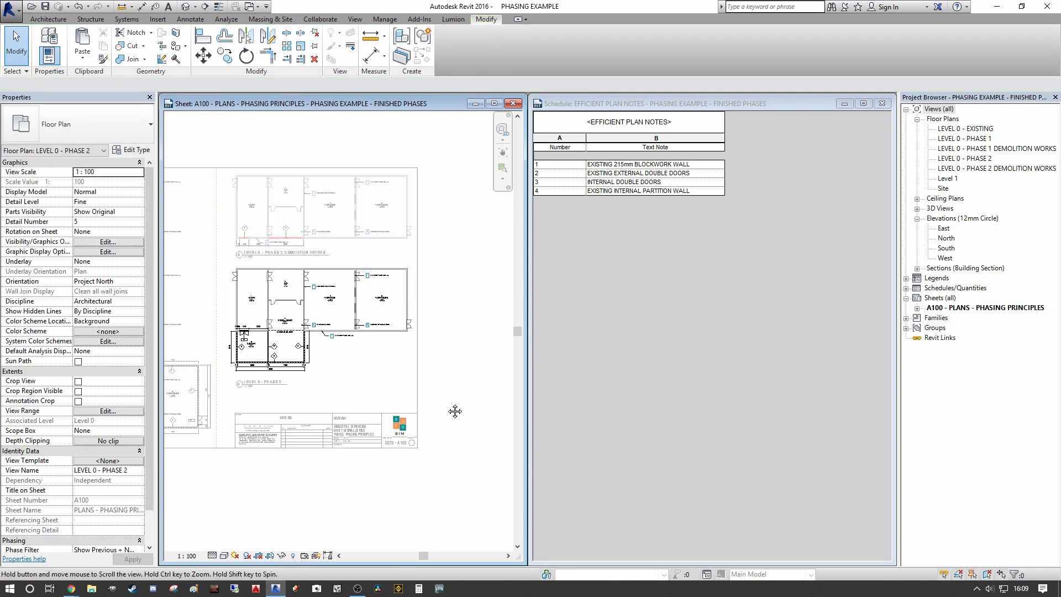
scroll(457, 413, "down", 1)
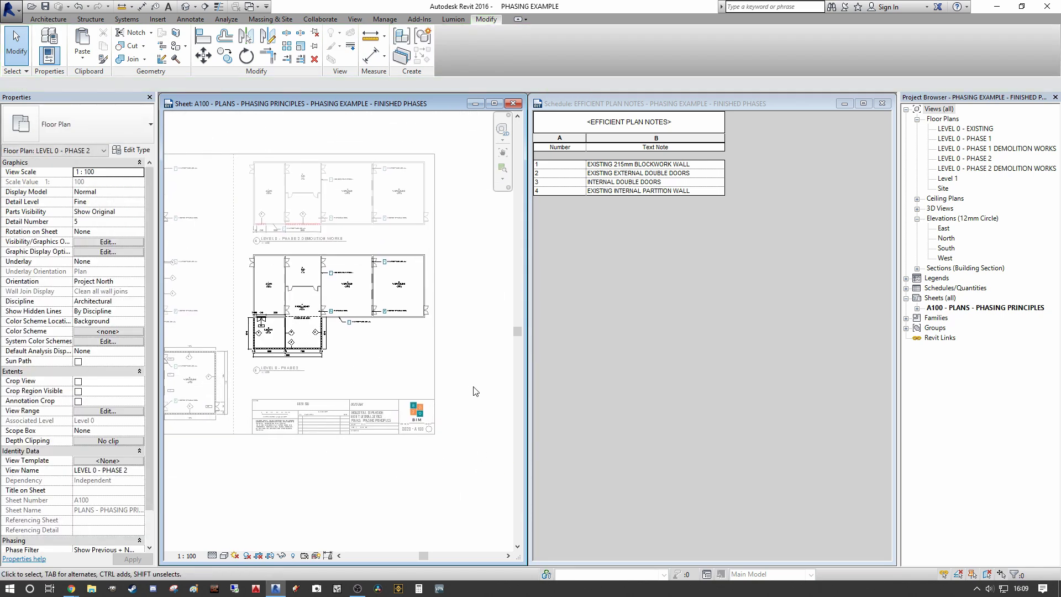
double_click(474, 391)
scroll(246, 309, "up", 4)
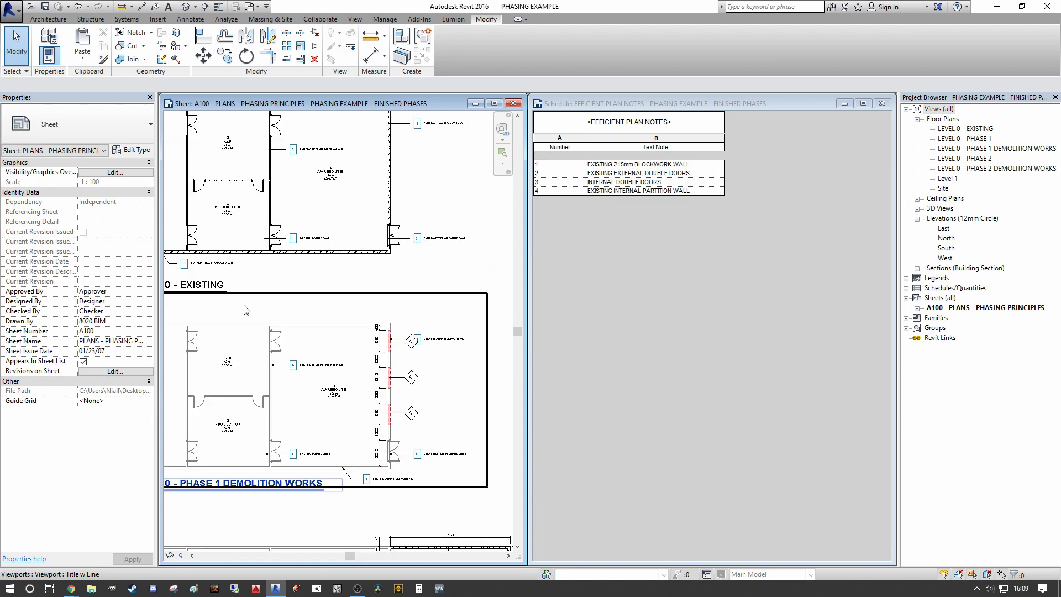
scroll(246, 310, "down", 3)
scroll(354, 282, "up", 4)
scroll(354, 282, "down", 1)
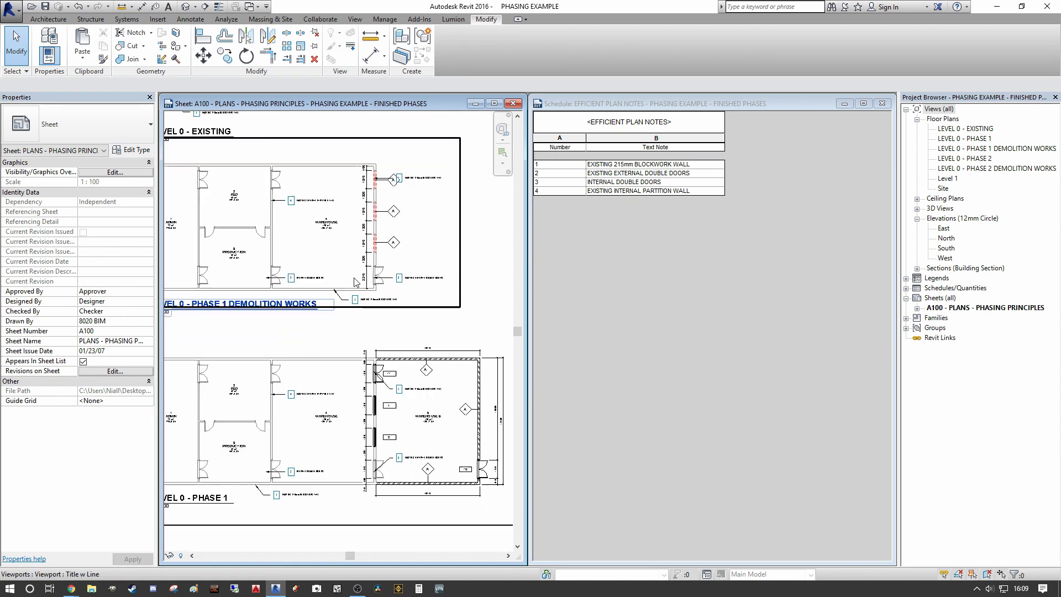
scroll(349, 394, "down", 3)
middle_click_drag(341, 394, 337, 394)
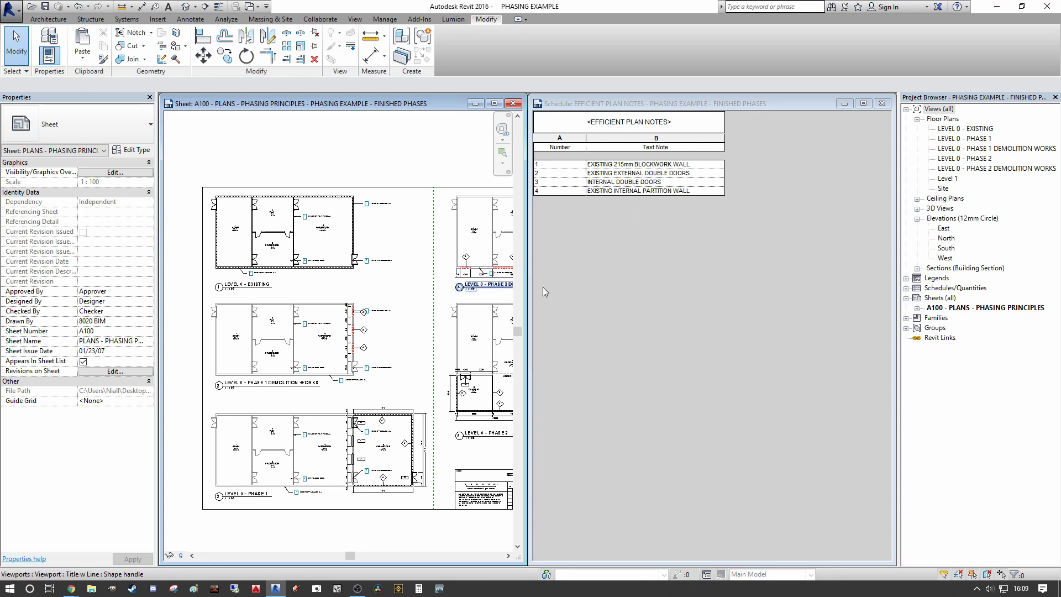
- Change the text of note 4 in the schedule to EXISTING INTERNAL 100mm THICK PARTITION WALL
left_click(699, 192)
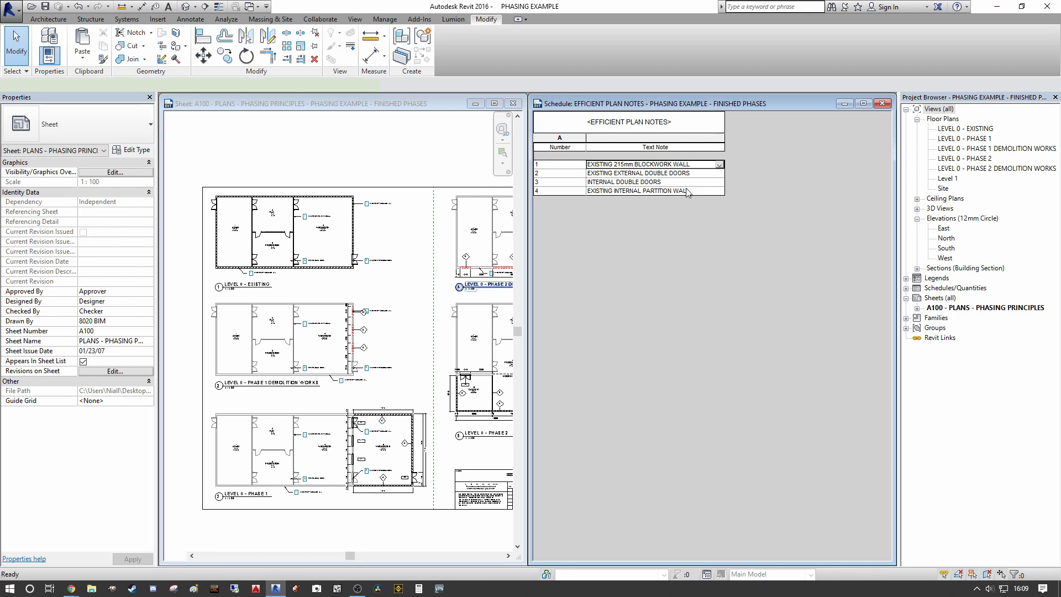
left_click(643, 192)
type("100 ")
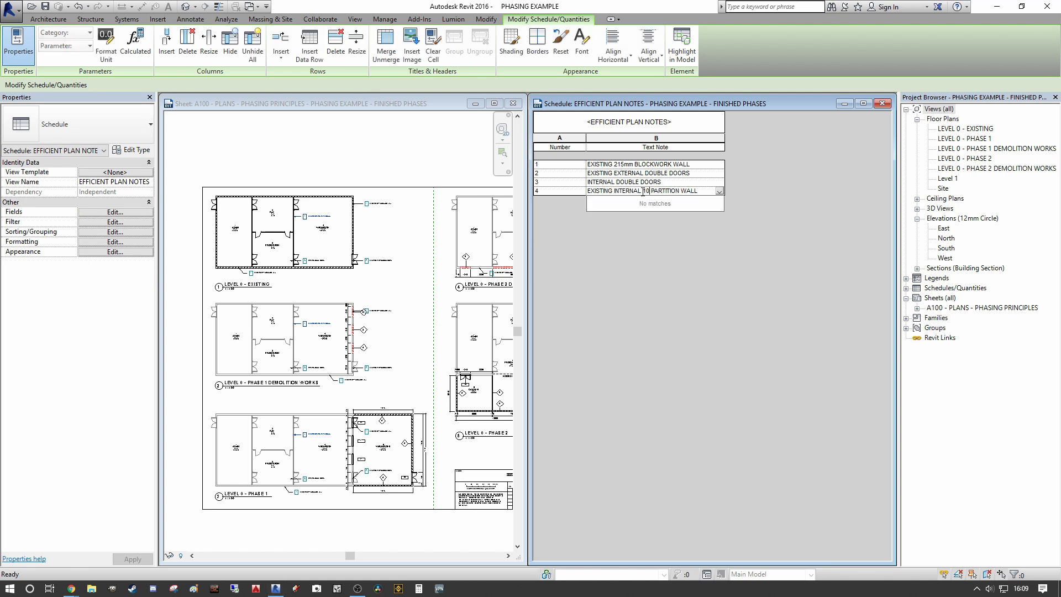
type("mm THICK")
key("Return")
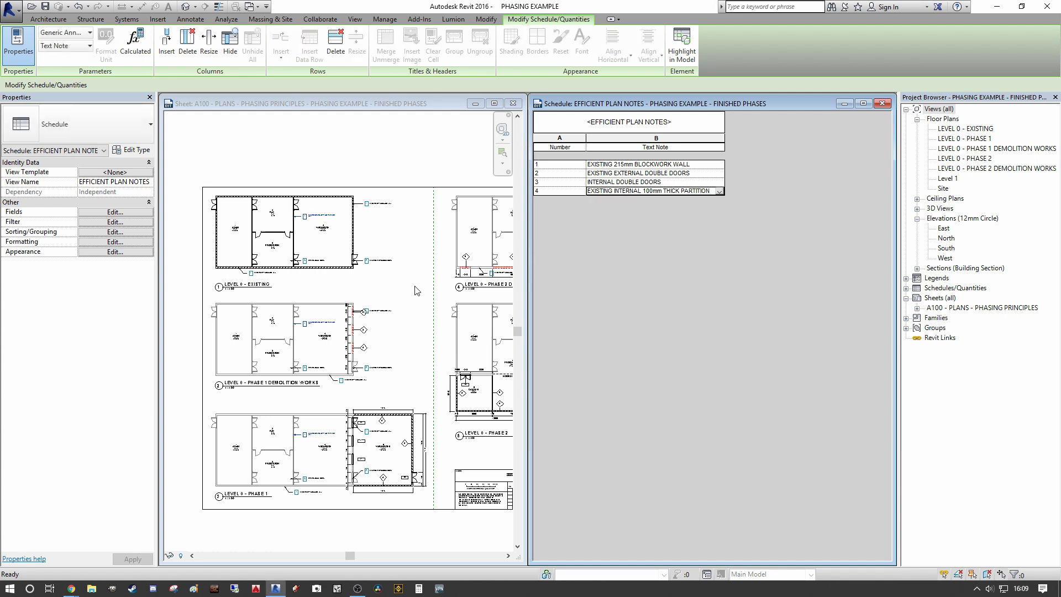
- Examine the internal partition note in each phase view on sheet A100 for the edited wording
scroll(418, 291, "down", 5)
scroll(367, 392, "up", 4)
left_click(367, 393)
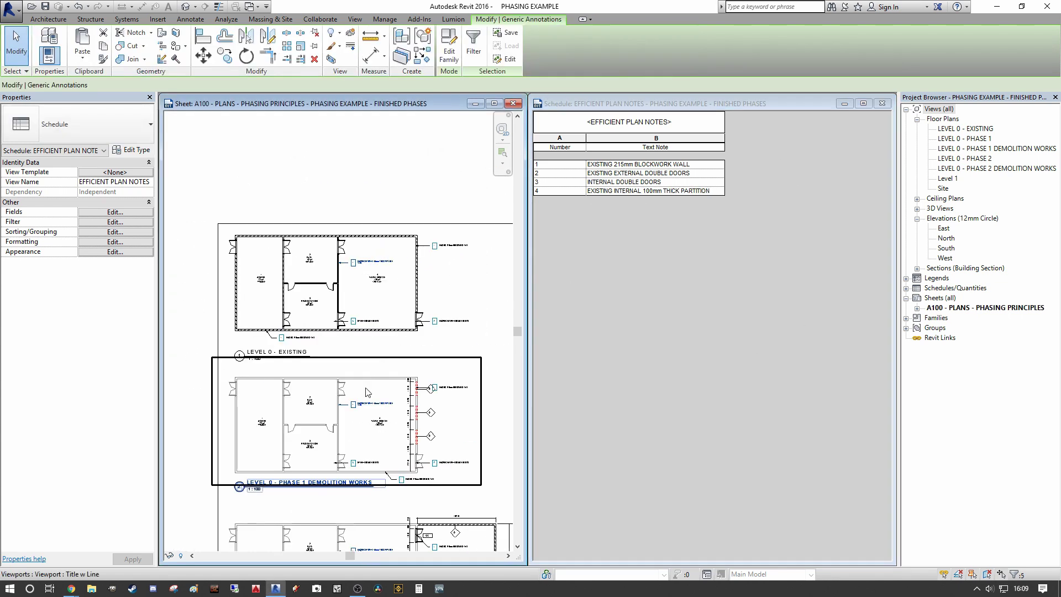
scroll(367, 392, "up", 3)
scroll(331, 331, "down", 3)
scroll(286, 273, "up", 5)
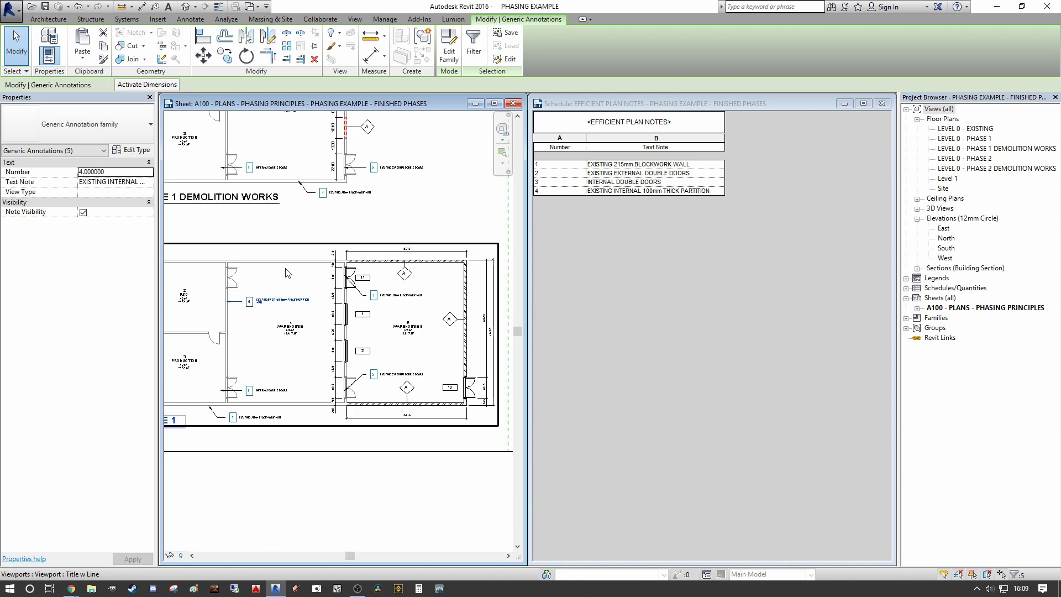
scroll(286, 272, "down", 5)
scroll(276, 219, "up", 6)
scroll(277, 220, "down", 1)
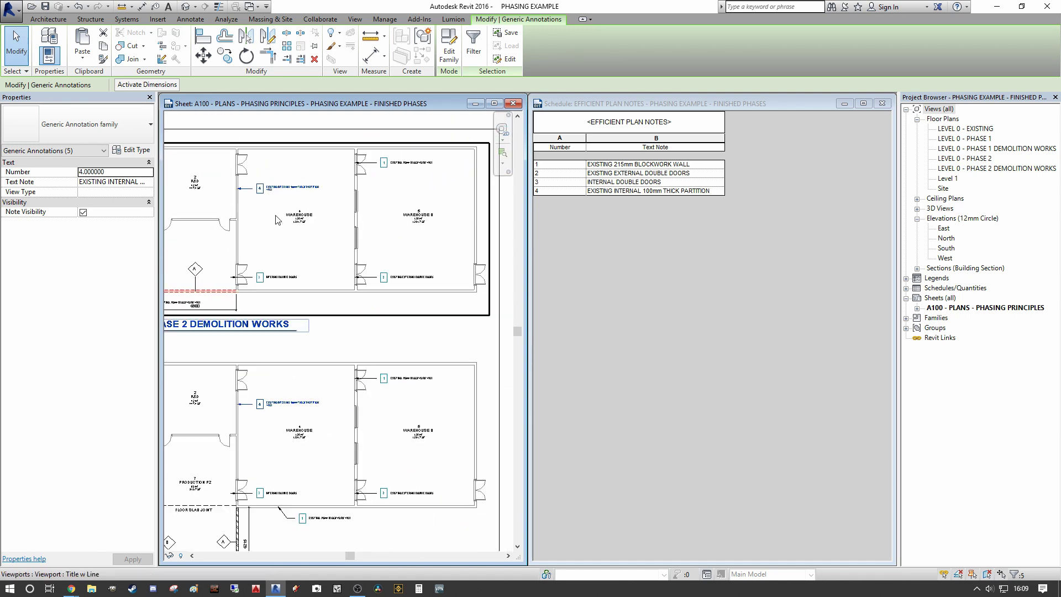
scroll(277, 219, "down", 4)
scroll(478, 294, "up", 3)
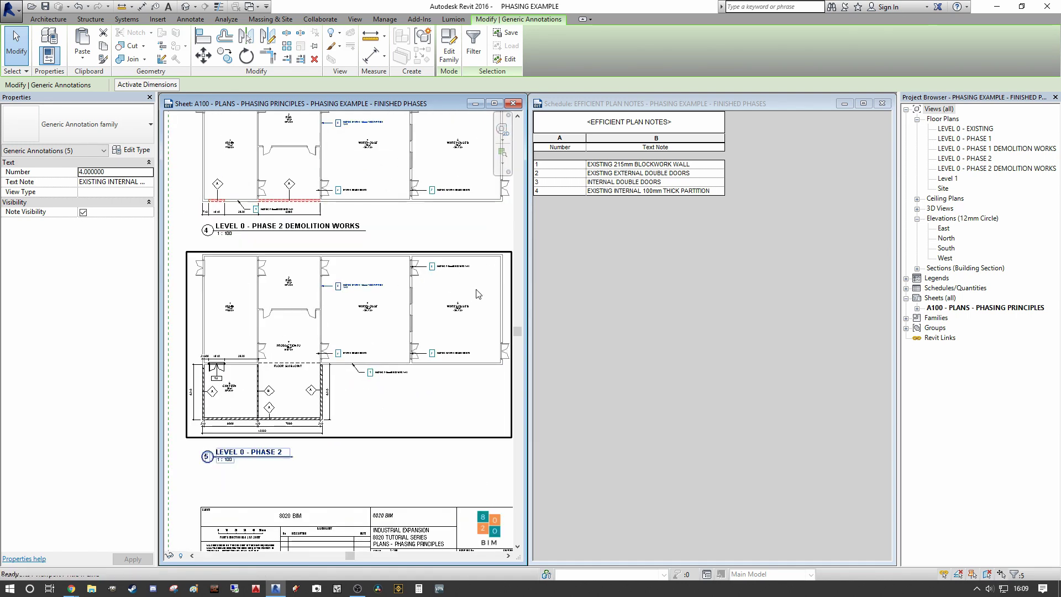
- Clear the note selection and restore note 4 in the schedule to EXISTING INTERNAL PARTITION WALL
key("Escape")
scroll(478, 294, "down", 3)
left_click(636, 290)
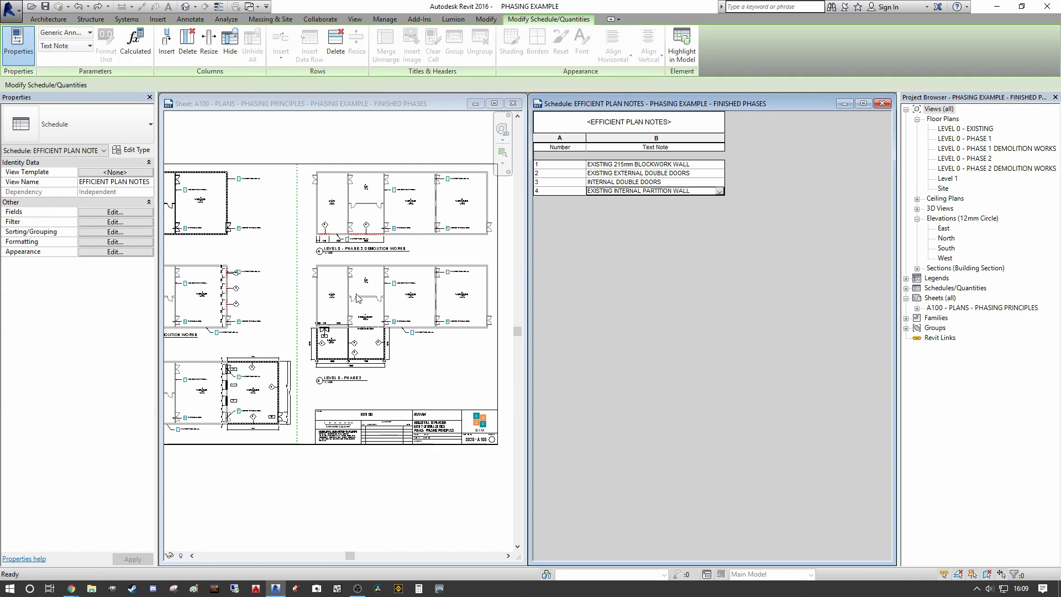
- Examine the notes in the Existing, Phase 1 Demolition Works and Phase 1 views on the sheet
left_click(358, 298)
scroll(365, 287, "up", 4)
mouse_move(387, 310)
middle_mouse_down()
mouse_move(399, 258)
mouse_move(401, 374)
mouse_move(397, 164)
middle_mouse_up()
scroll(323, 347, "up", 2)
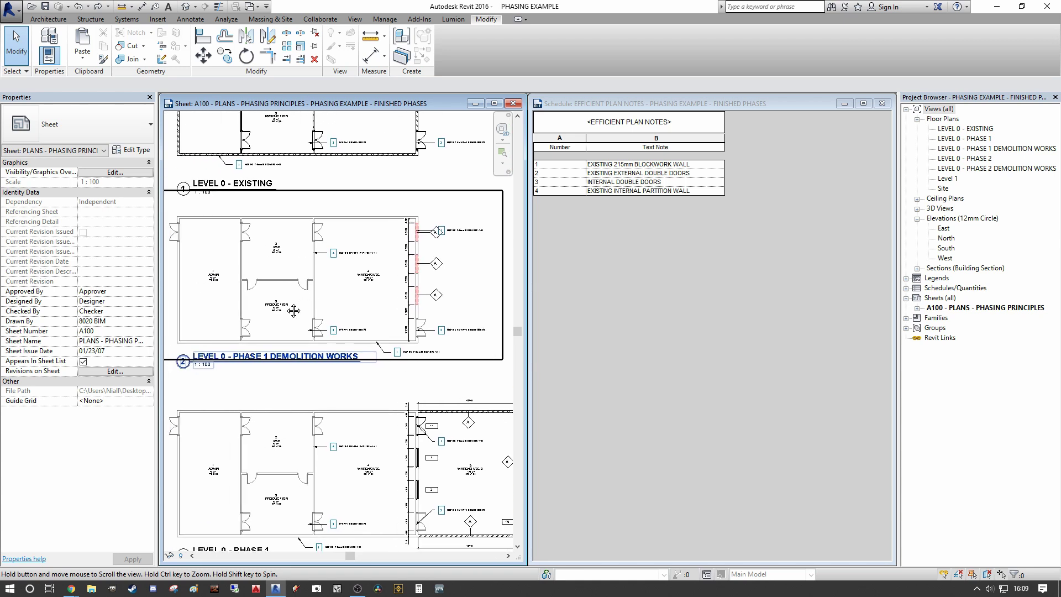
scroll(371, 334, "down", 4)
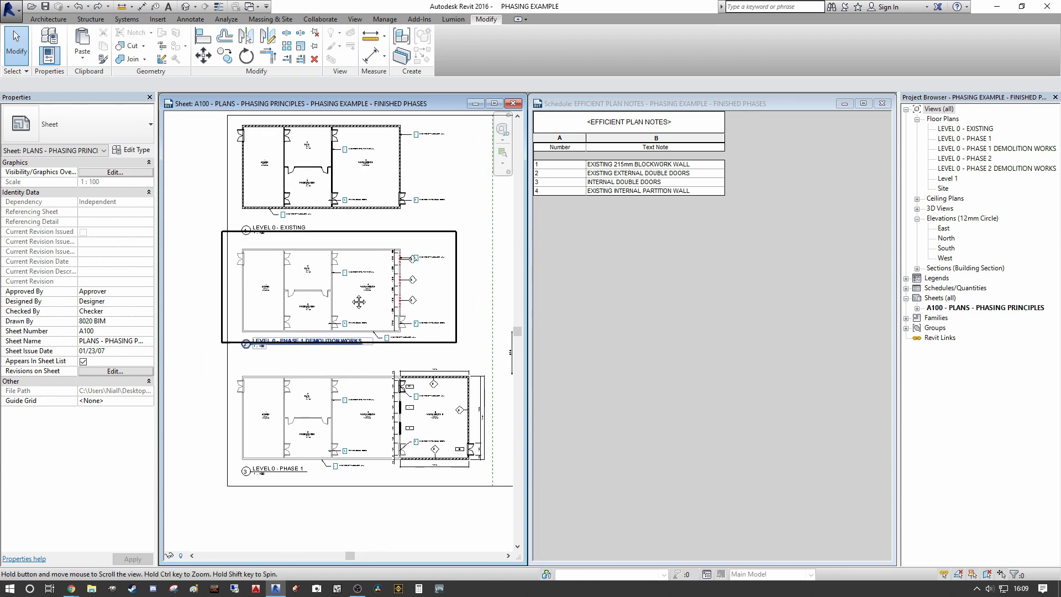
scroll(360, 351, "up", 8)
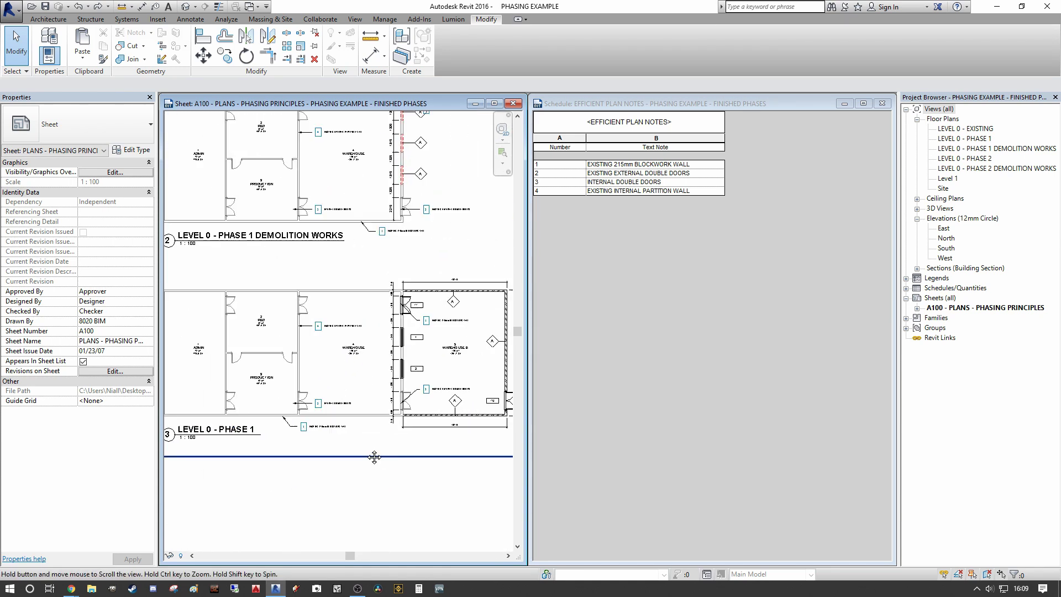
scroll(382, 326, "down", 5)
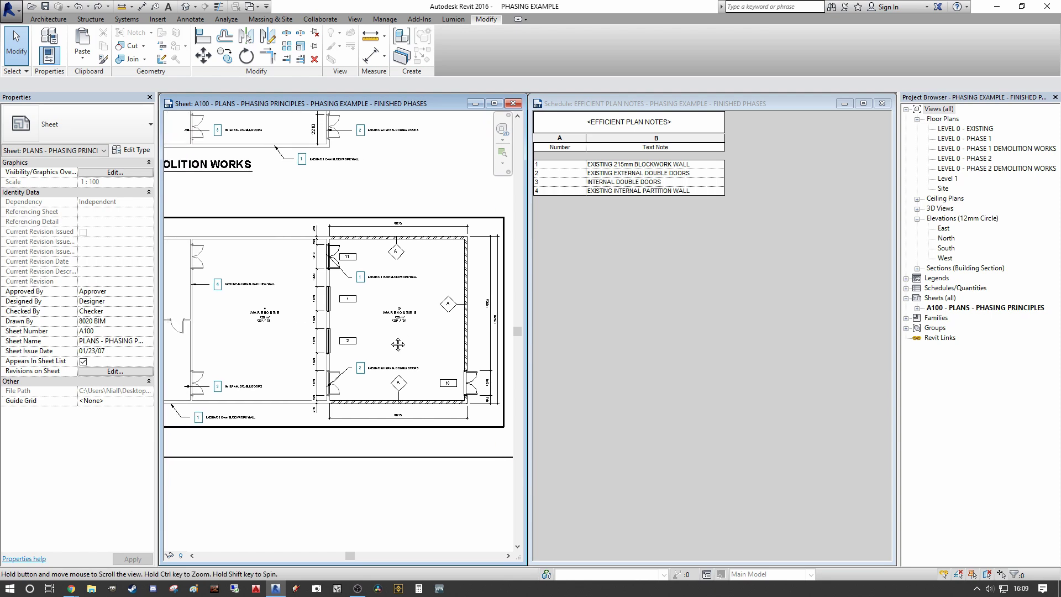
scroll(393, 314, "down", 3)
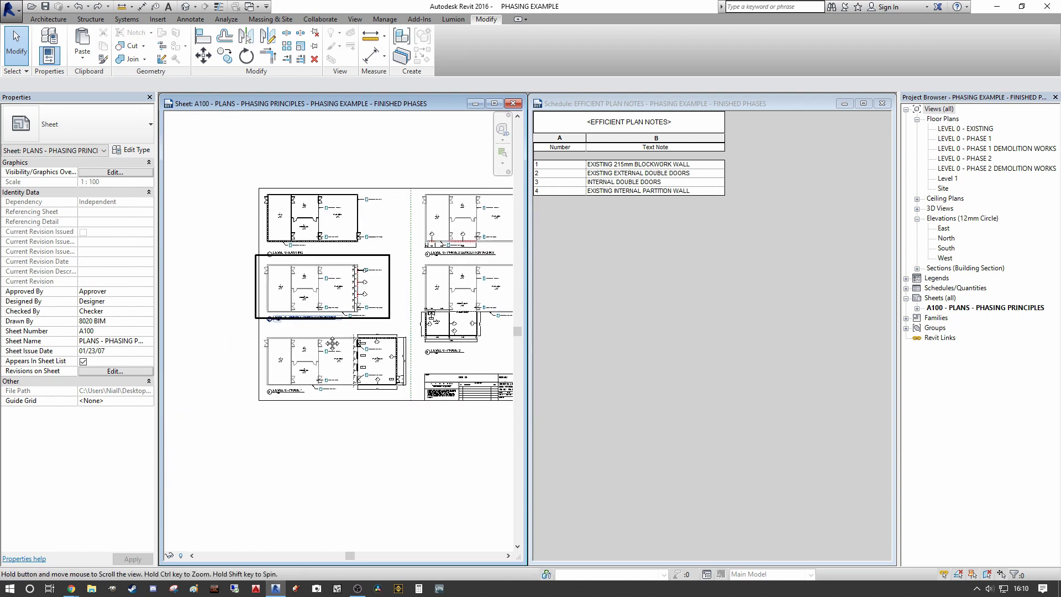
scroll(395, 268, "up", 2)
scroll(396, 261, "up", 2)
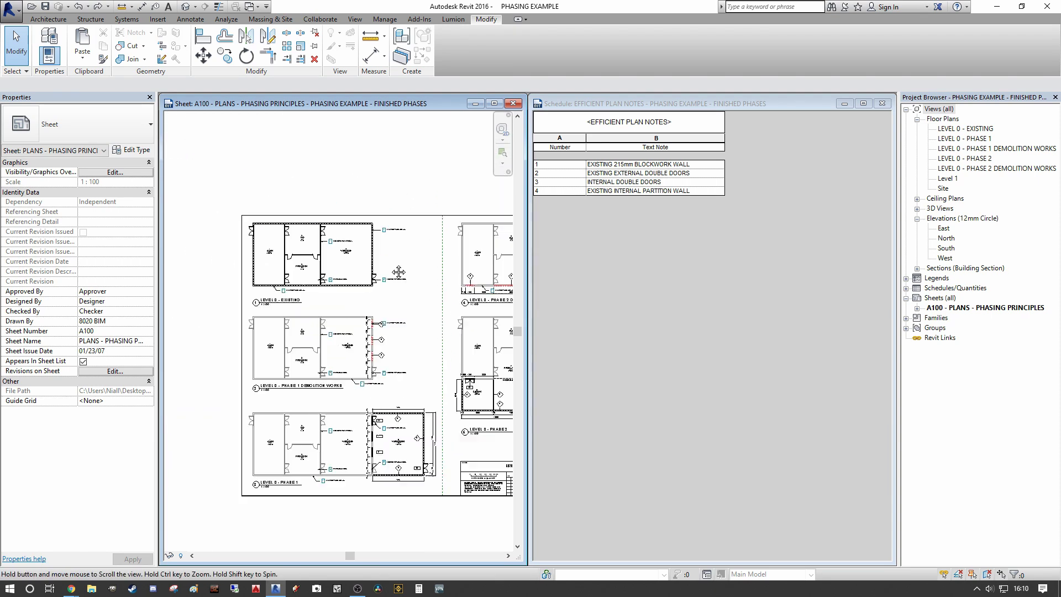
- In the LEVEL 0 - EXISTING viewport, set the View Type of all visible plan notes to EXISTING PLAN NOTES and deactivate the view
left_click(407, 262)
left_click(406, 229)
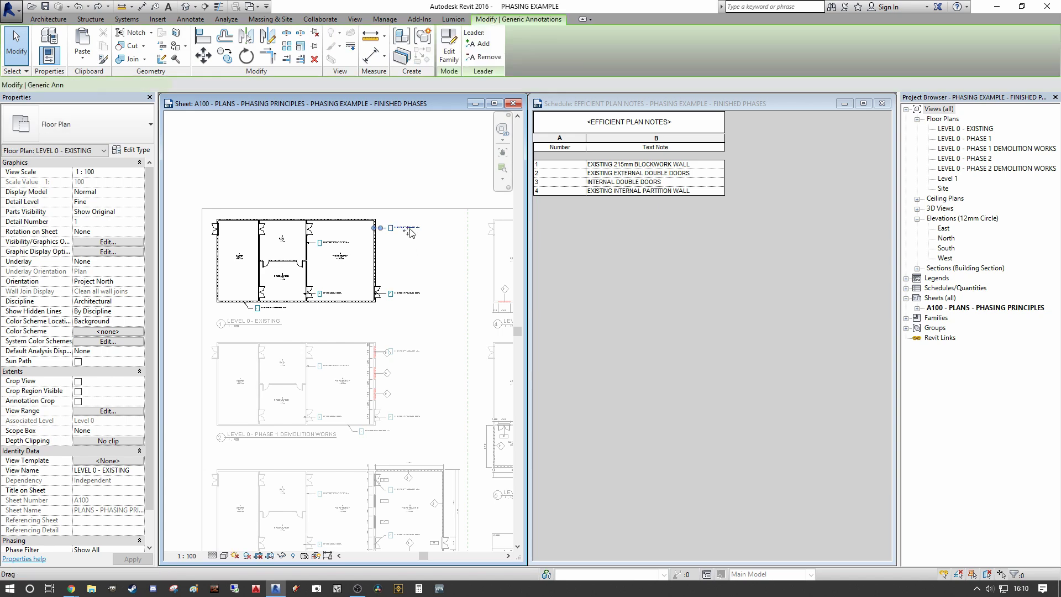
right_click(407, 234)
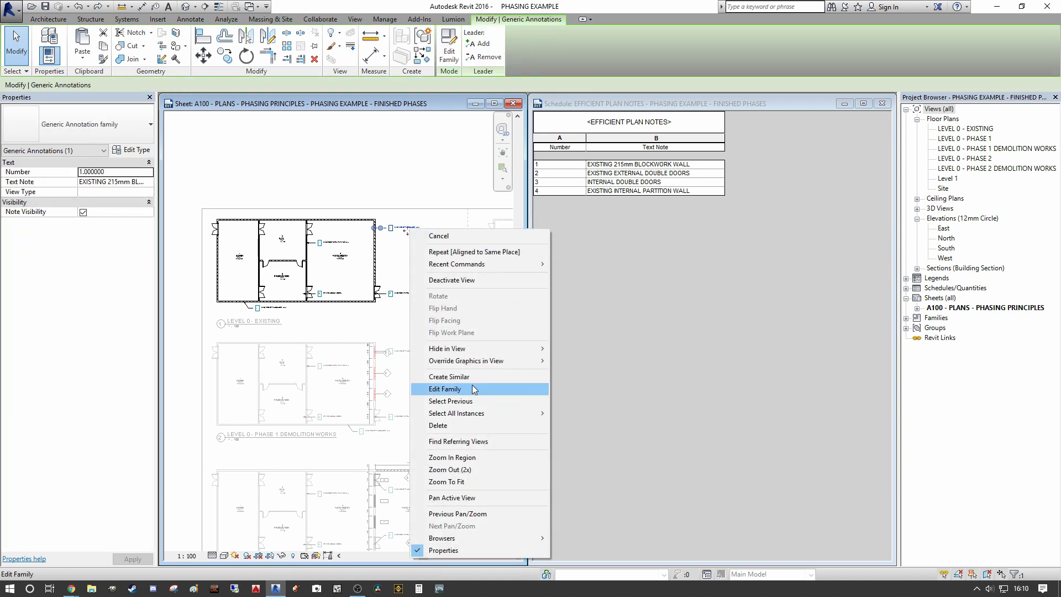
mouse_move(497, 413)
left_click(599, 412)
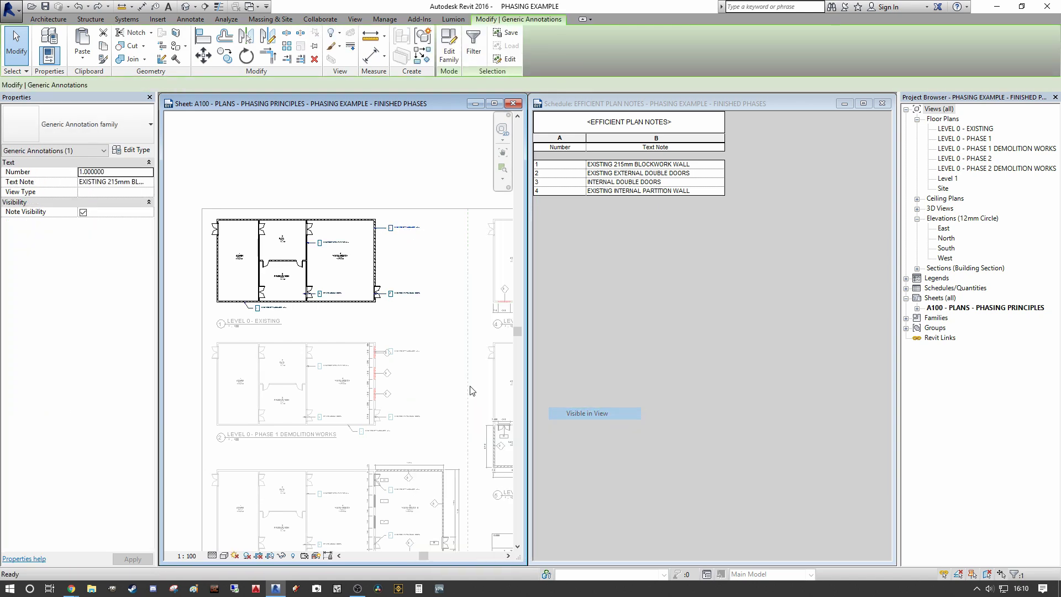
left_click(122, 191)
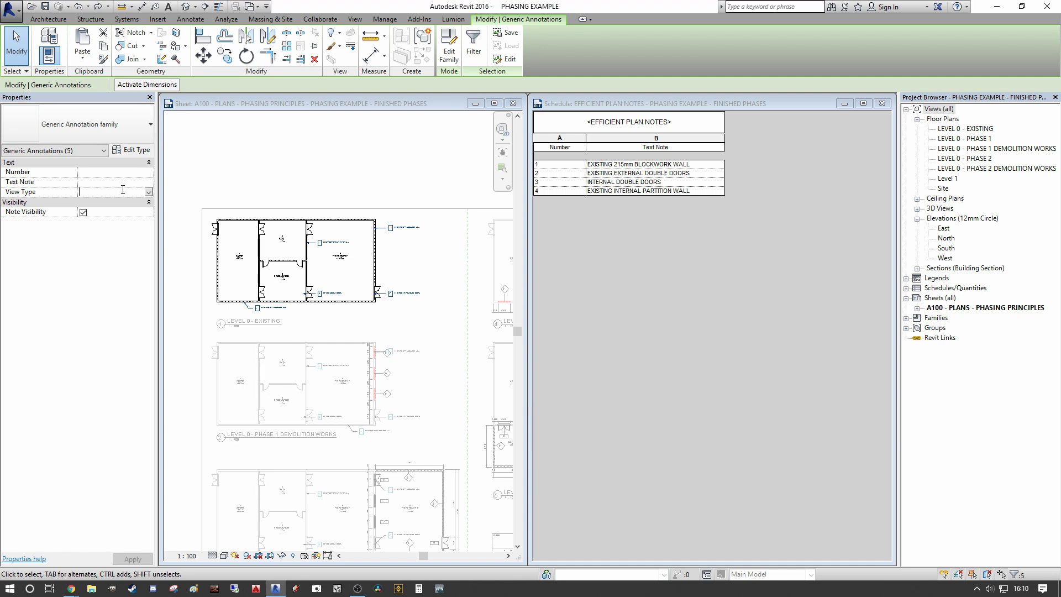
type("EXISTING P")
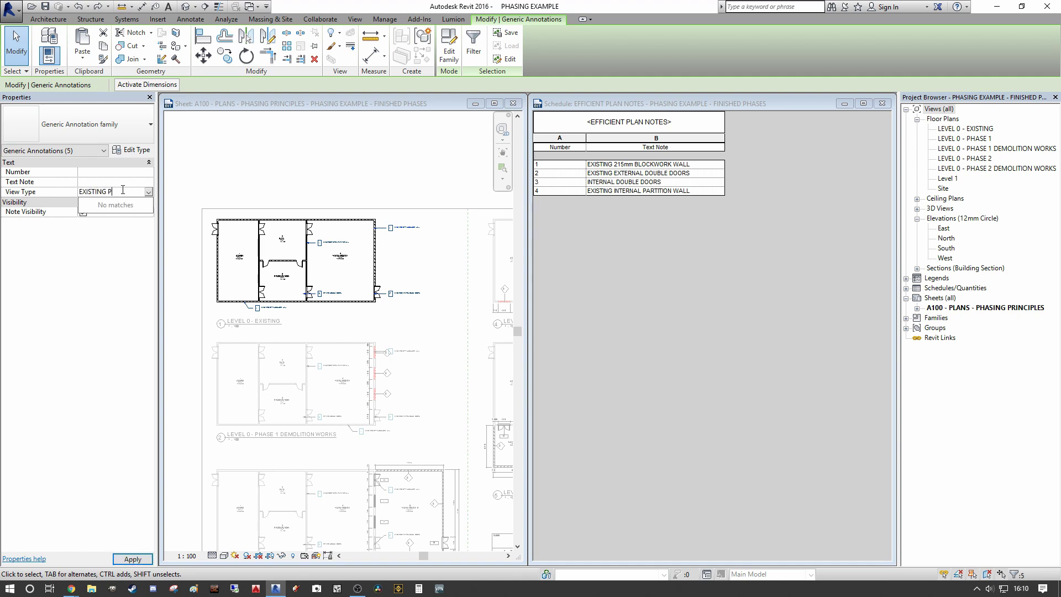
type("LAN NOTES")
left_click(379, 173)
scroll(380, 173, "down", 3)
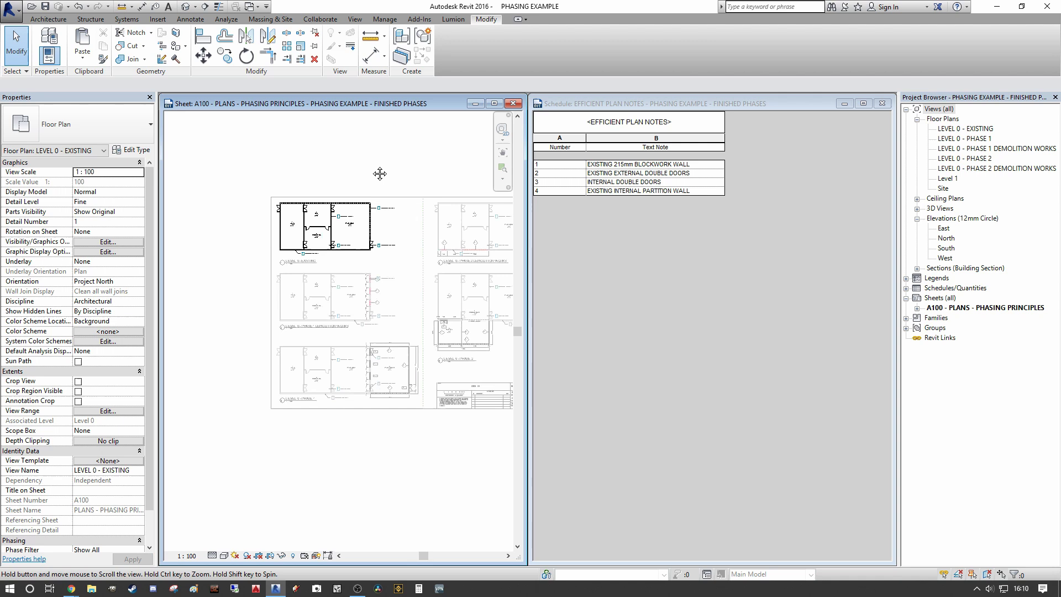
double_click(421, 283)
- In the LEVEL 0 - PHASE 1 DEMOLITION WORKS viewport, set the View Type of all visible plan notes to DEMO PLAN NOTES
scroll(386, 283, "up", 3)
double_click(423, 291)
left_click(435, 302)
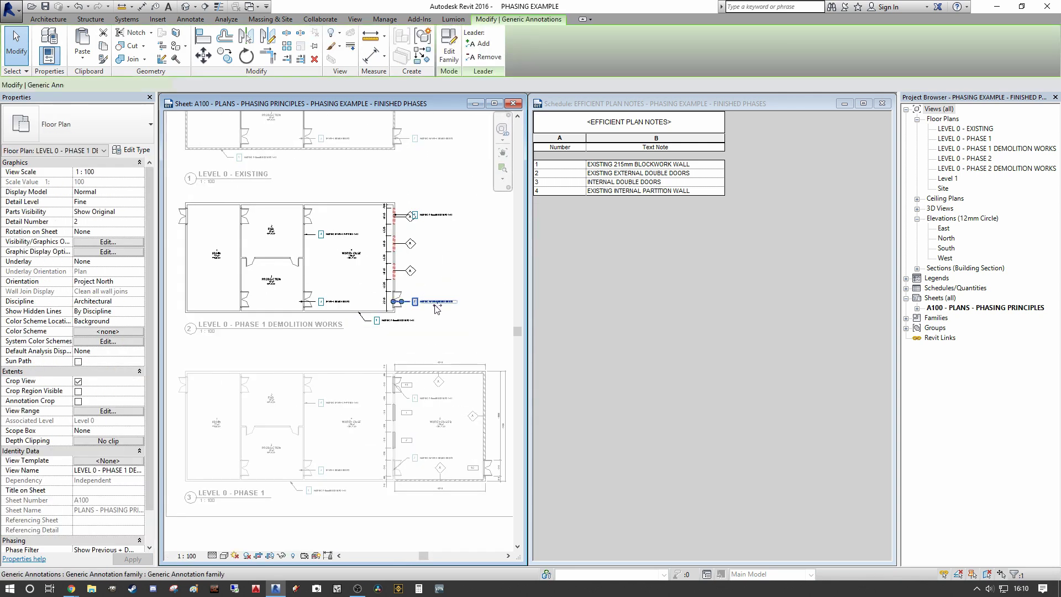
right_click(437, 308)
mouse_move(523, 435)
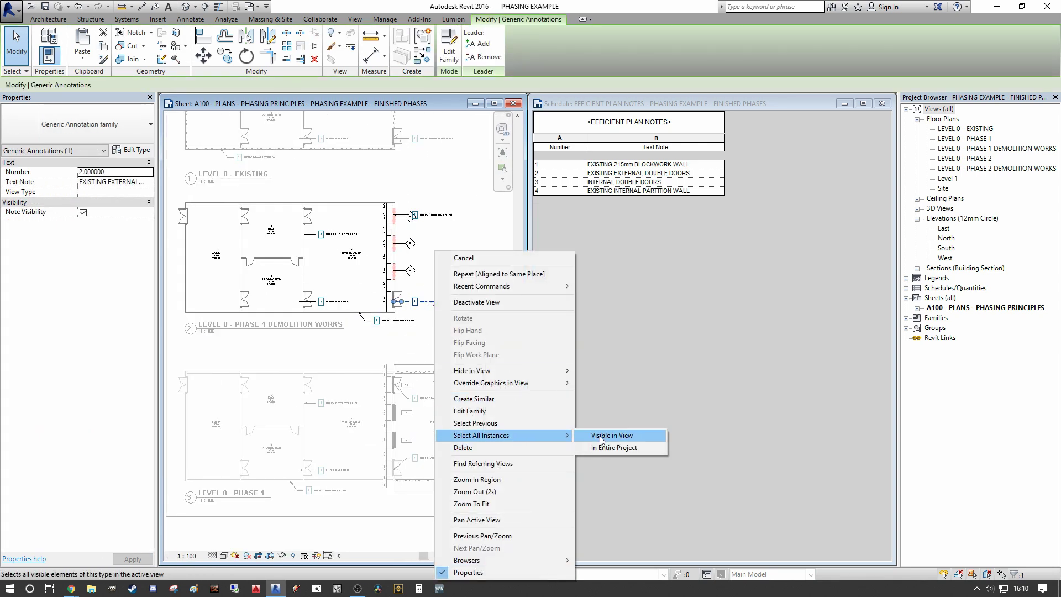
left_click(600, 436)
left_click(133, 192)
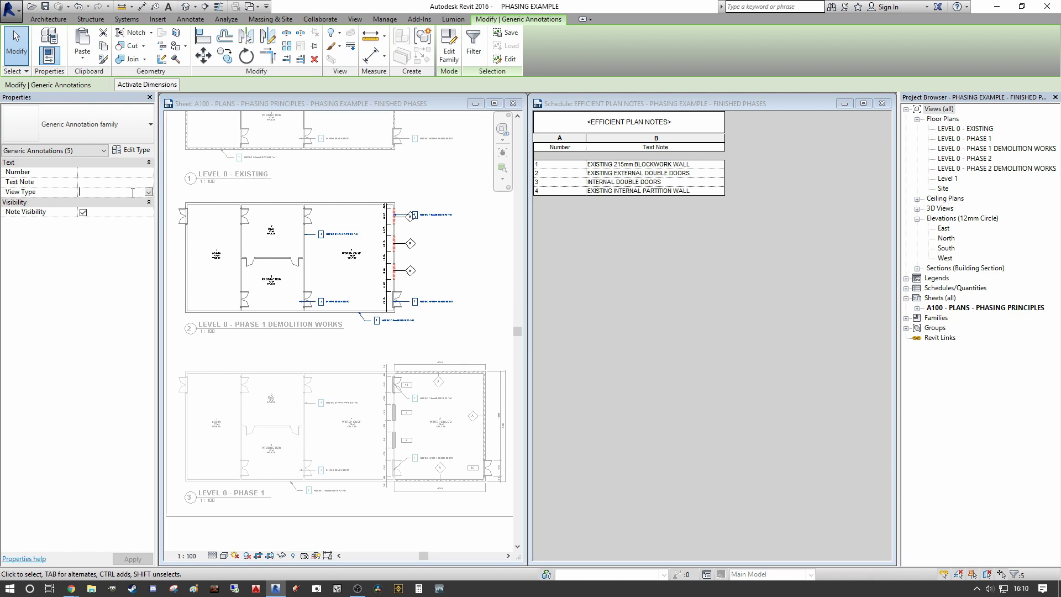
type("dEMO")
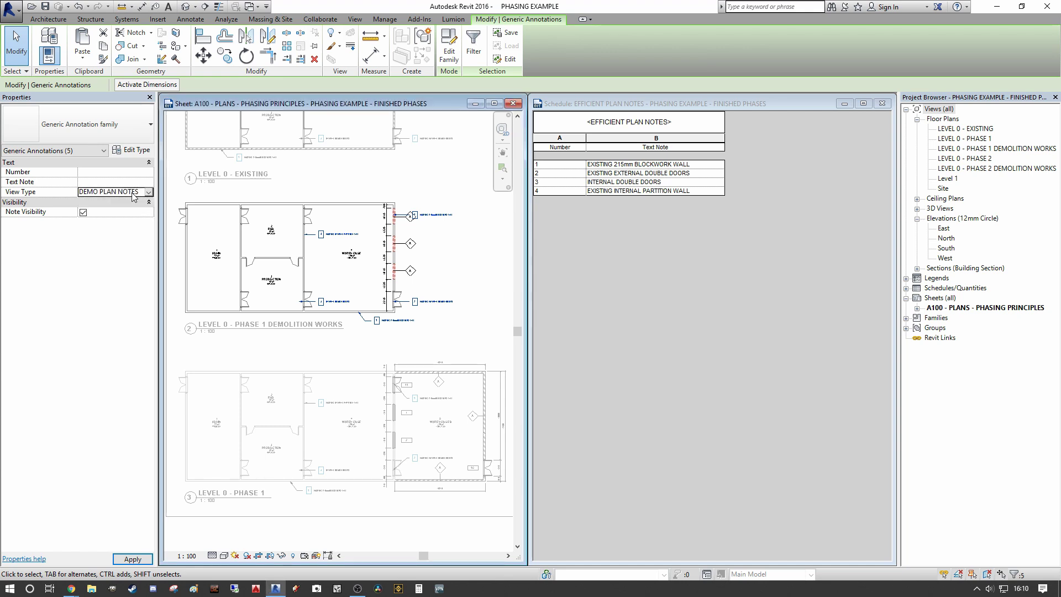
scroll(403, 222, "down", 2)
left_click(365, 182)
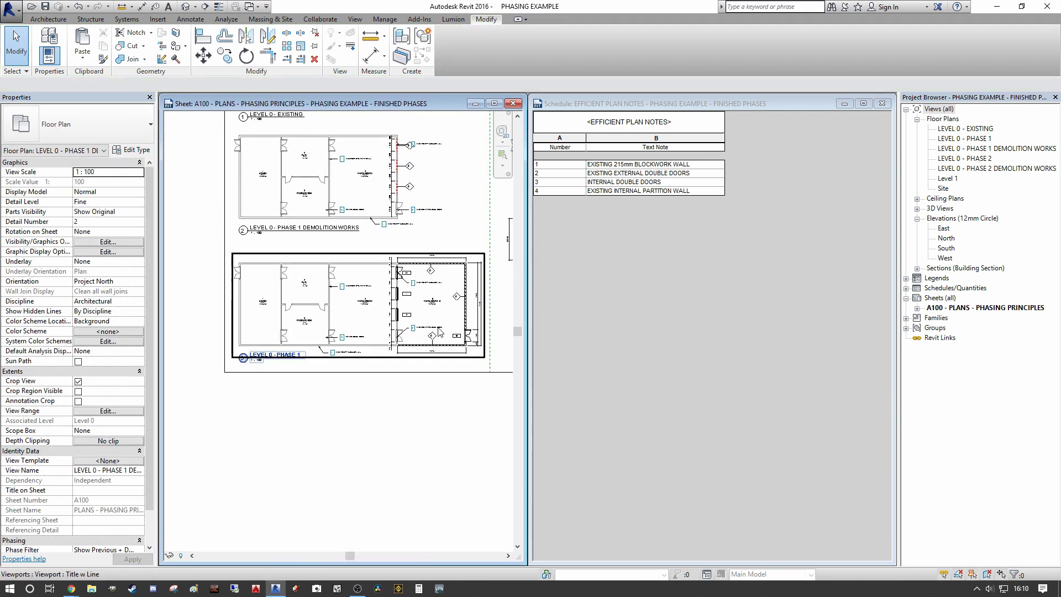
- In the LEVEL 0 - PHASE 1 viewport, set the View Type of all visible plan notes to PROPOSED PLAN NOTES
scroll(427, 293, "up", 4)
right_click(426, 342)
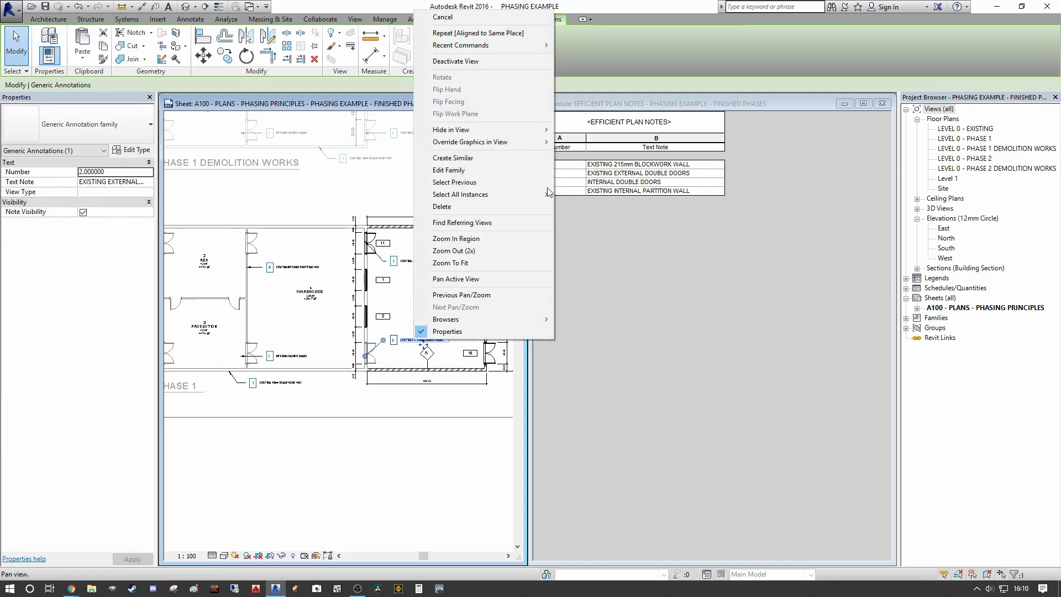
mouse_move(488, 194)
left_click(565, 193)
left_click(125, 192)
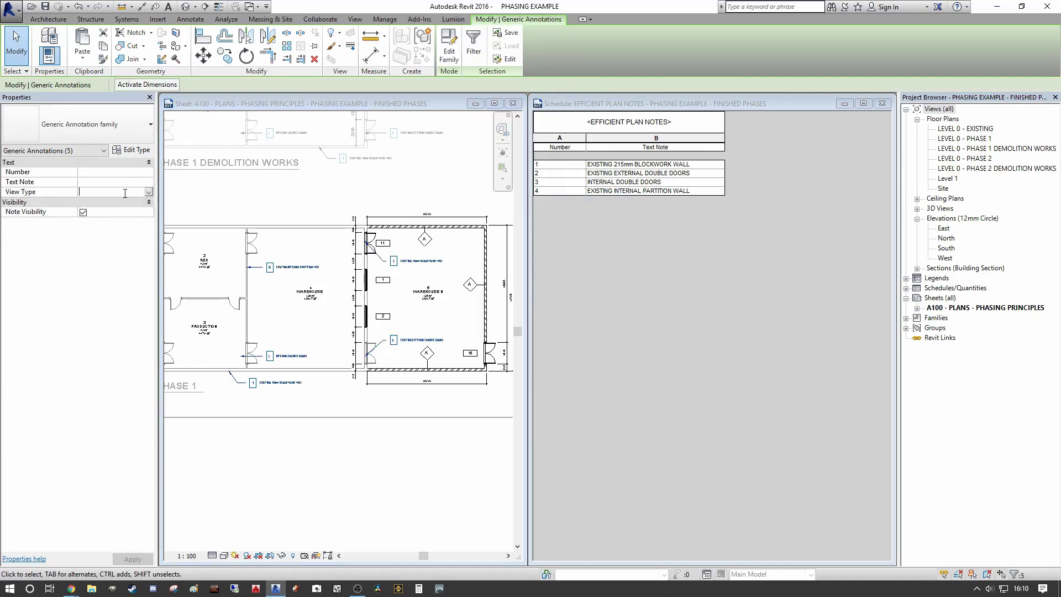
type("PROPOSED ")
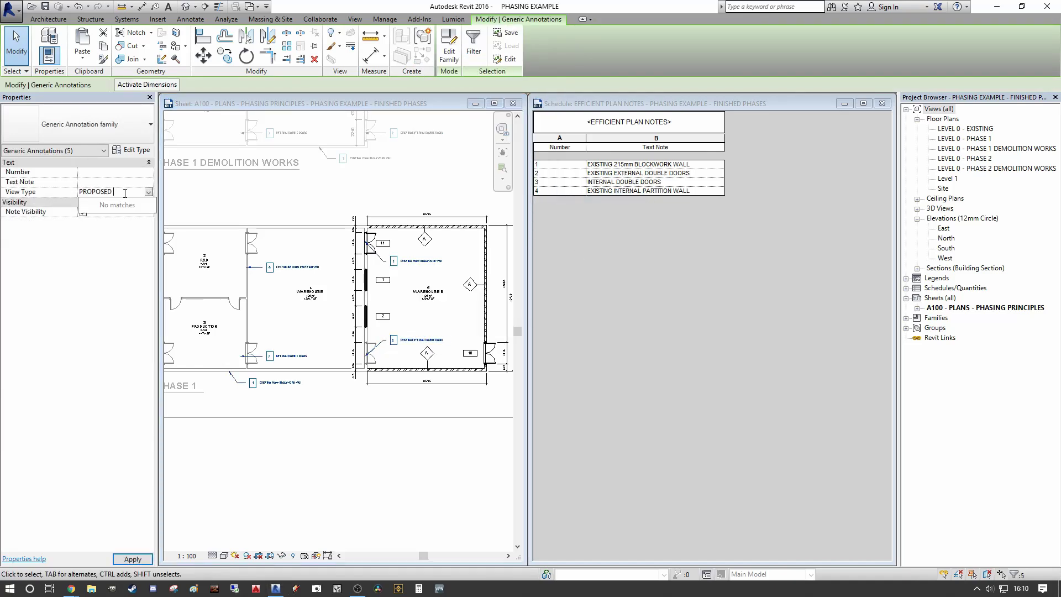
type("PLAN NOTES")
key("Return")
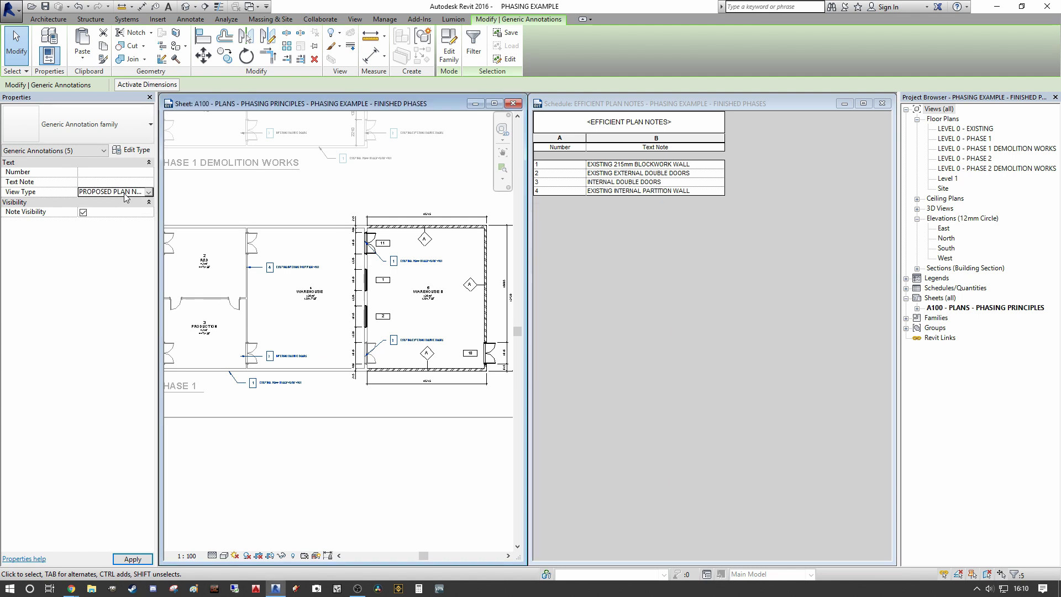
scroll(278, 282, "down", 3)
scroll(336, 301, "up", 5)
key("Escape")
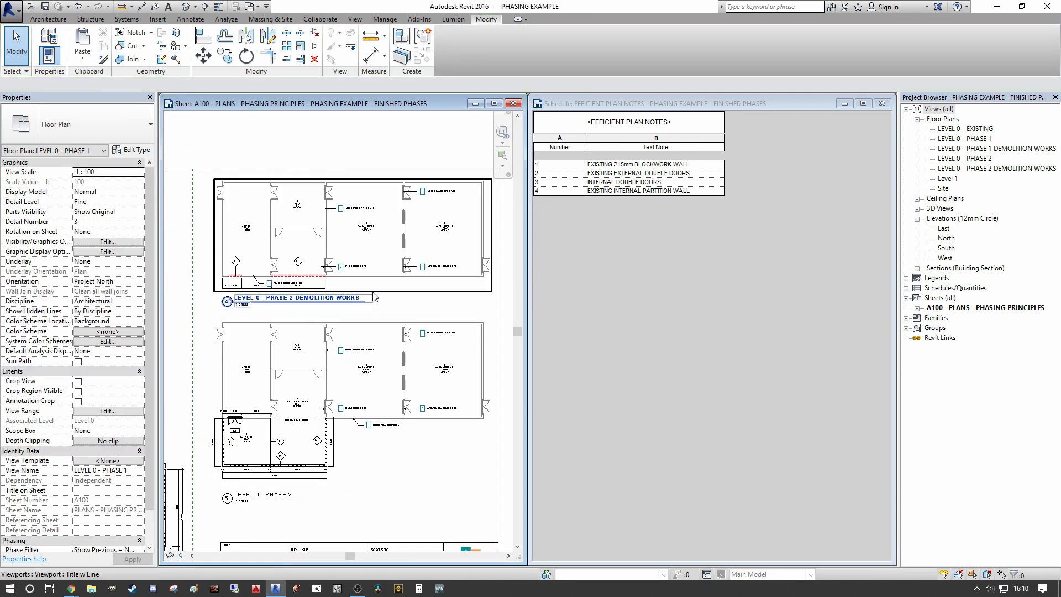
- In the LEVEL 0 - PHASE 2 DEMOLITION WORKS viewport, assign the existing DEMO PLAN NOTES View Type to all visible plan notes
scroll(399, 282, "up", 5)
double_click(387, 254)
scroll(387, 254, "down", 3)
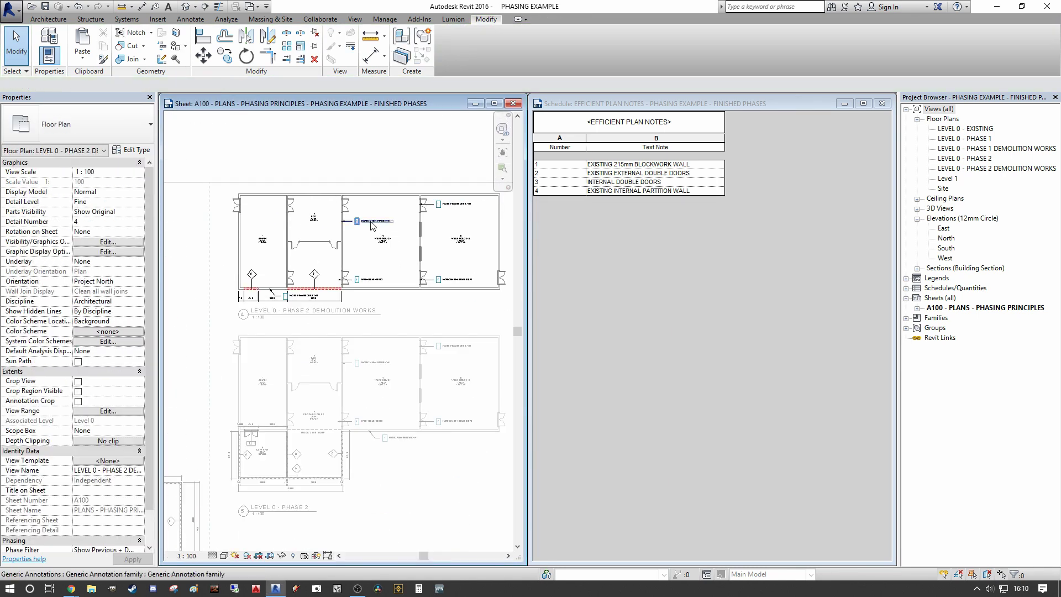
left_click(372, 223)
right_click(371, 224)
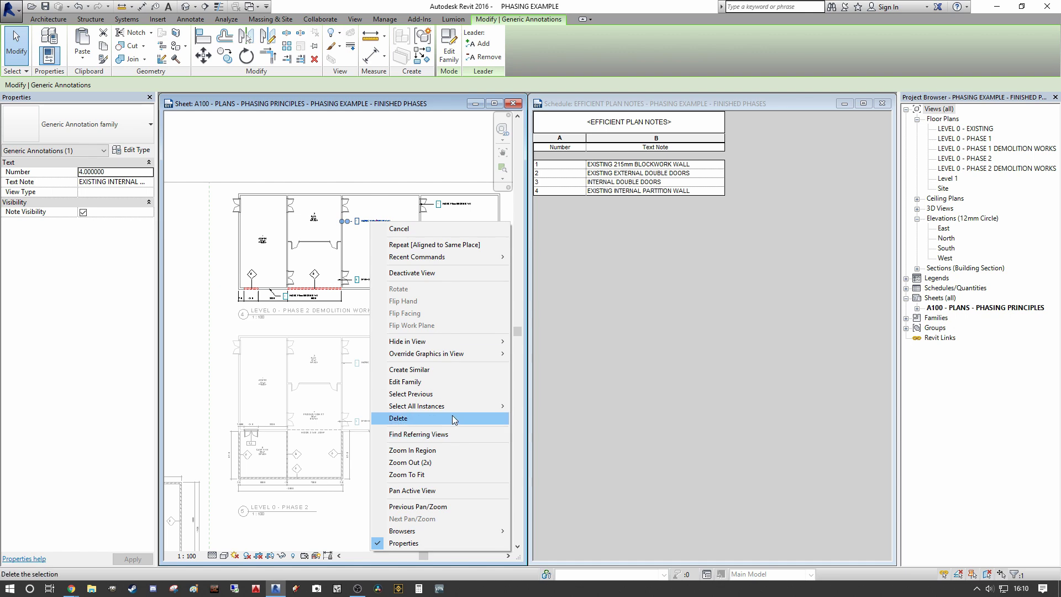
mouse_move(442, 403)
left_click(554, 406)
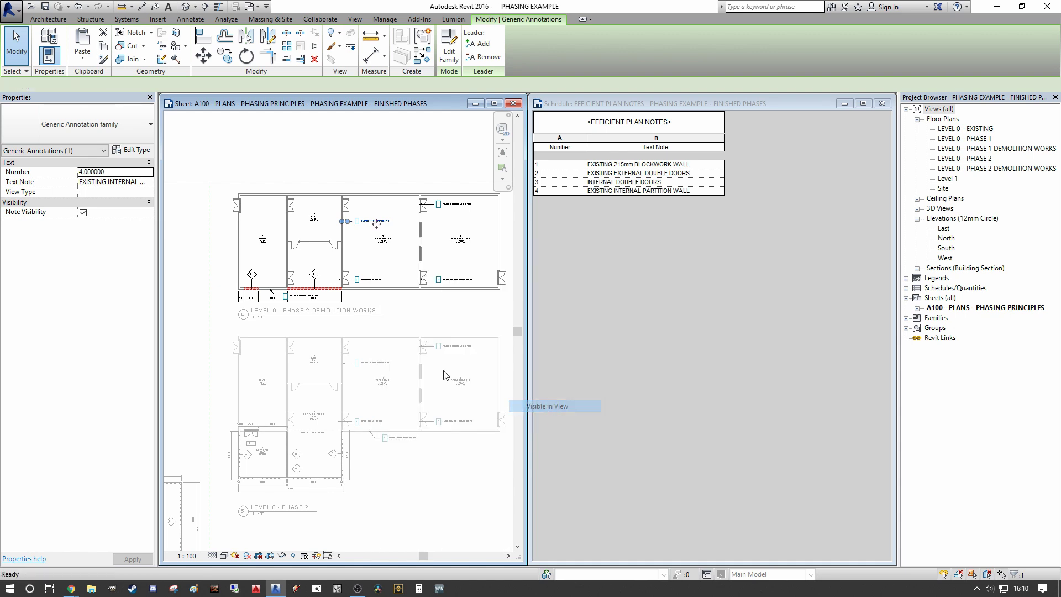
left_click(149, 192)
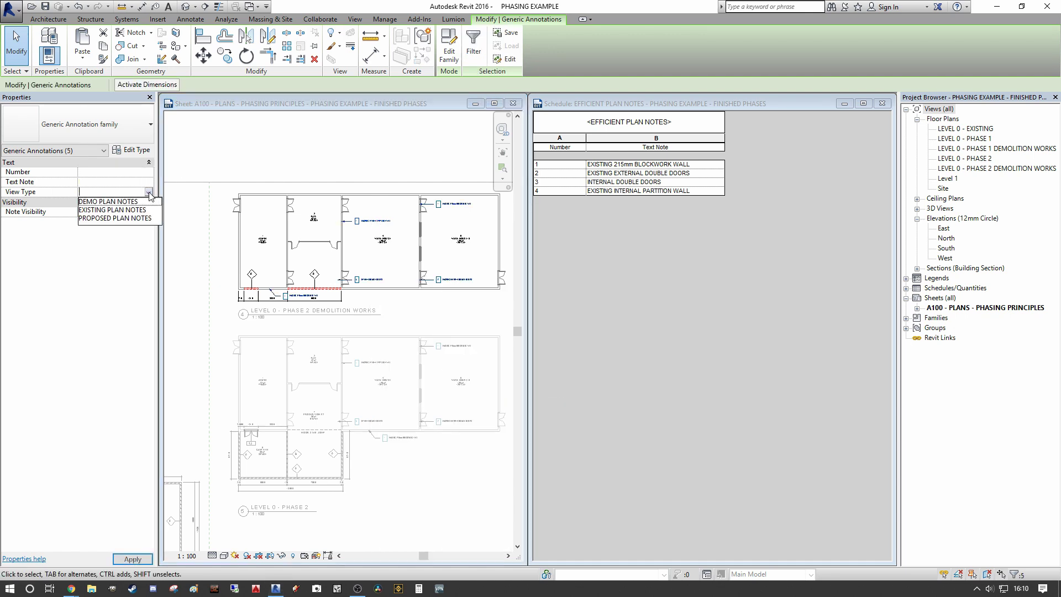
left_click(116, 207)
key("Escape")
scroll(458, 266, "down", 2)
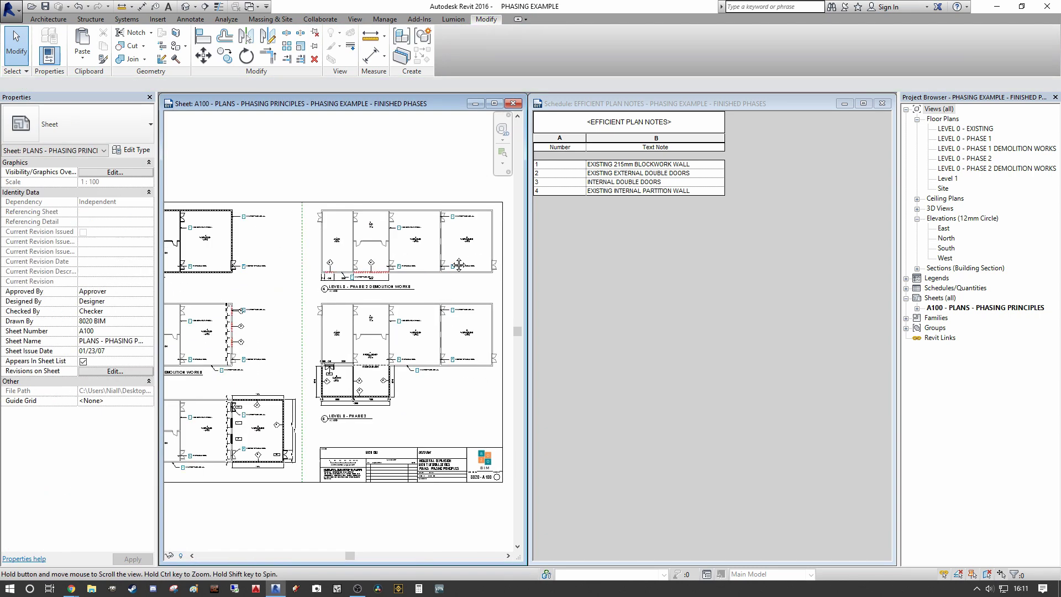
- In the LEVEL 0 - PHASE 2 viewport, set the View Type of all visible plan notes to PROPOSED PLAN NOTES and deactivate the view
scroll(459, 266, "up", 3)
left_click(382, 244)
left_click(382, 243)
right_click(387, 244)
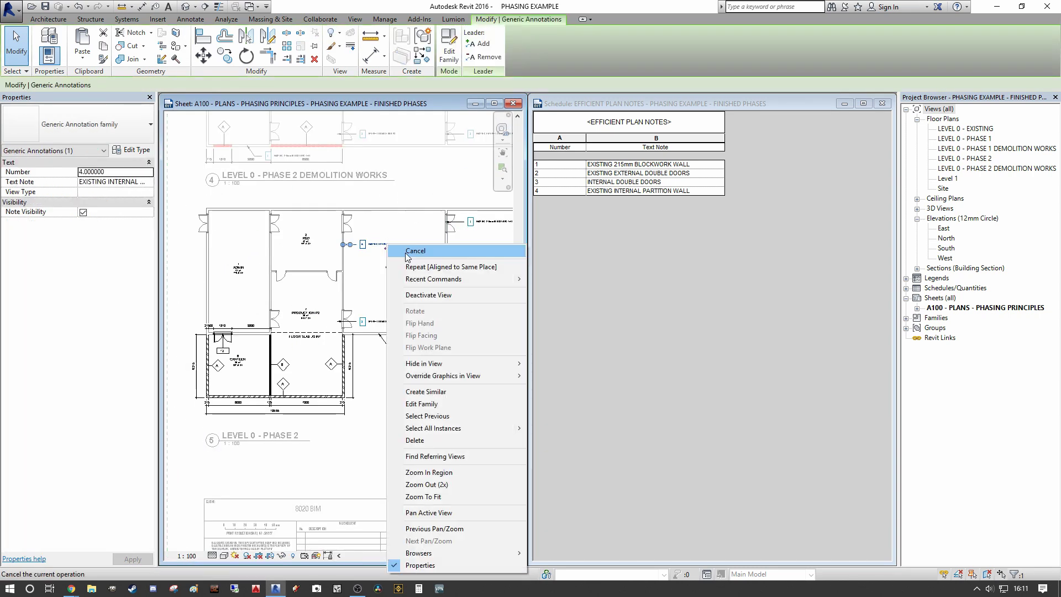
left_click(564, 429)
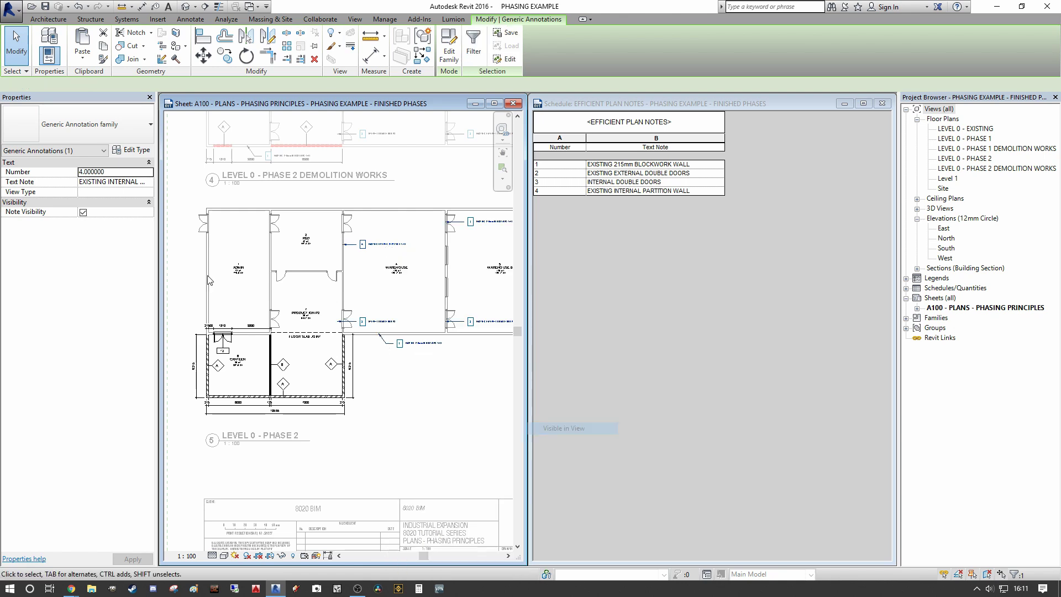
left_click(149, 181)
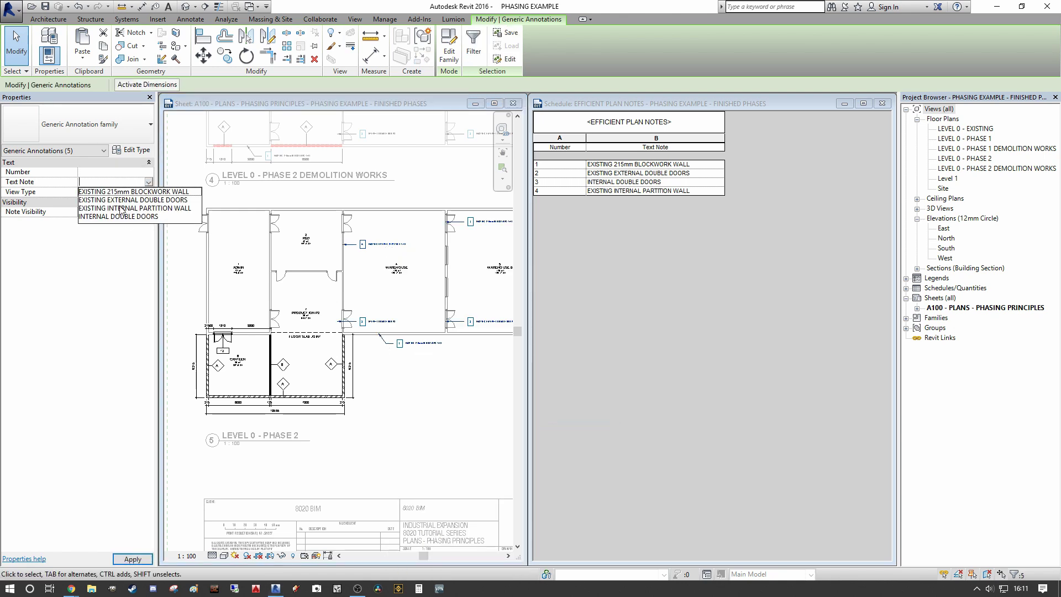
left_click(50, 192)
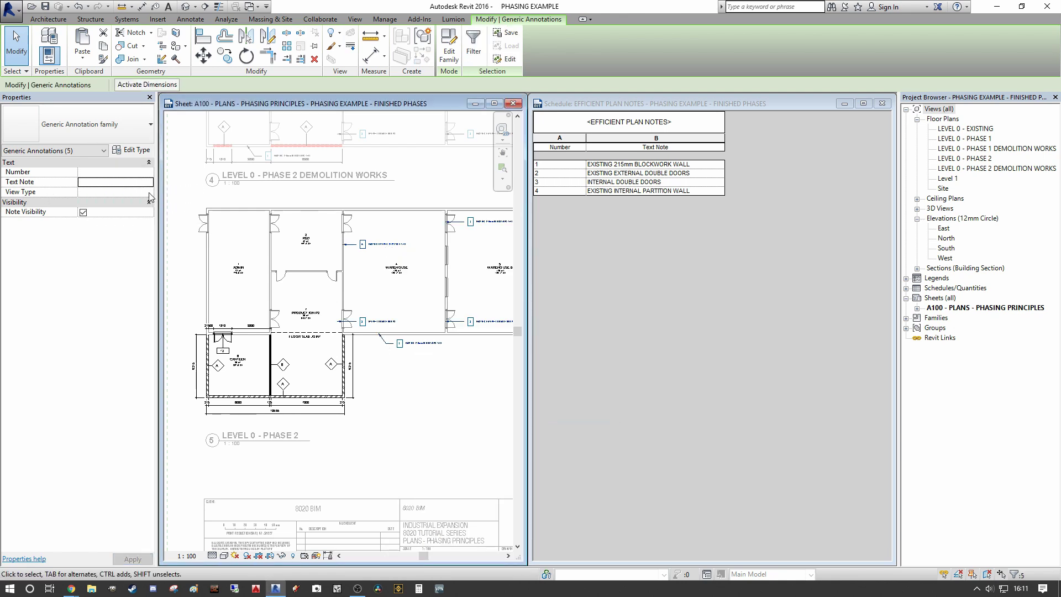
left_click(148, 192)
left_click(107, 218)
left_click(418, 398)
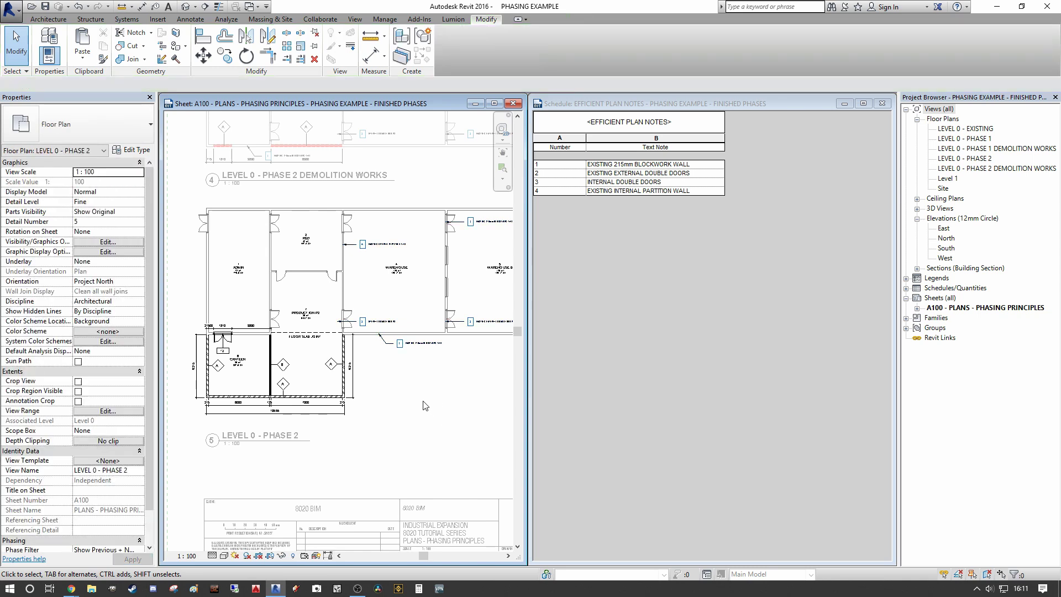
scroll(418, 398, "down", 3)
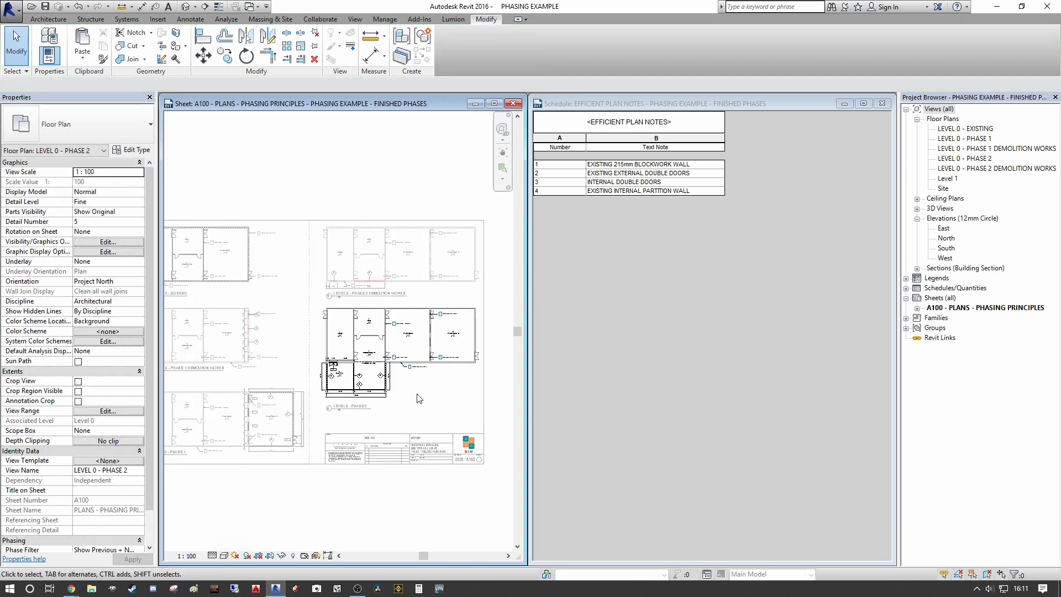
left_click(399, 519)
scroll(412, 470, "down", 2)
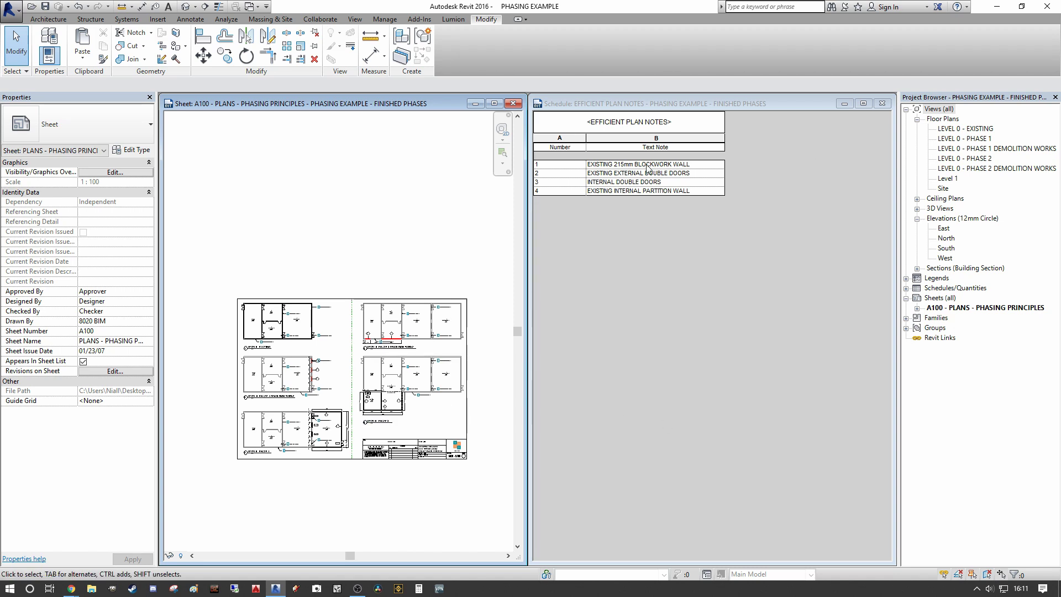
- Duplicate the EFFICIENT PLAN NOTES schedule, and duplicate the resulting copy once more
left_click(672, 266)
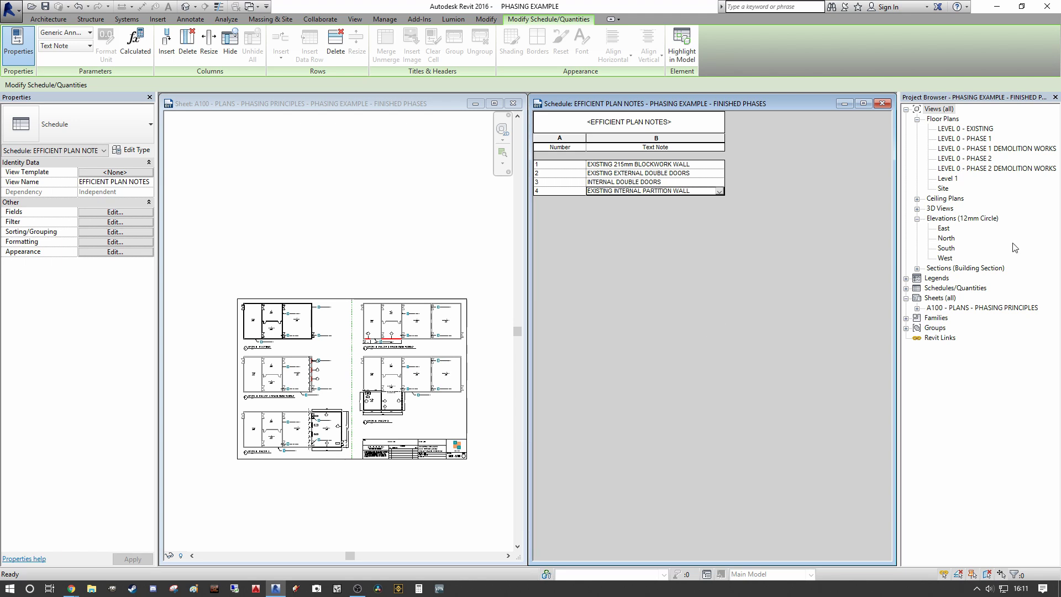
left_click(906, 288)
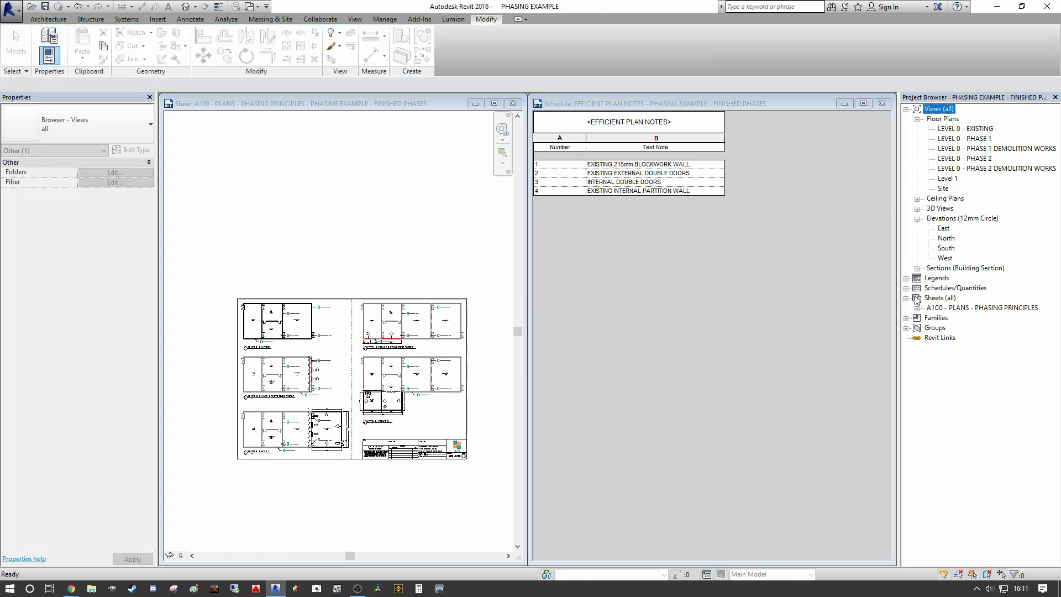
left_click(906, 288)
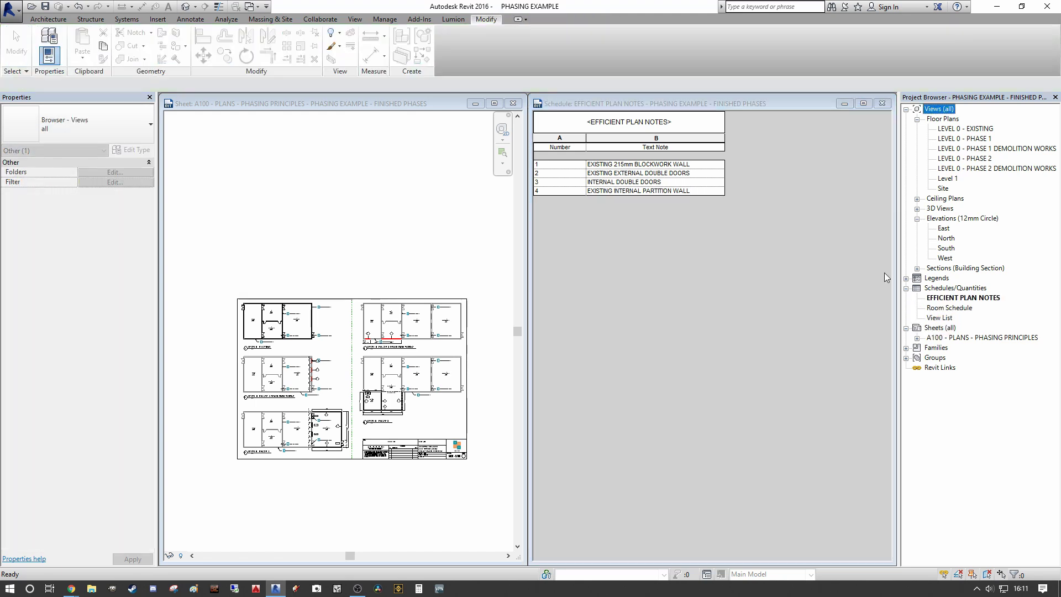
right_click(966, 302)
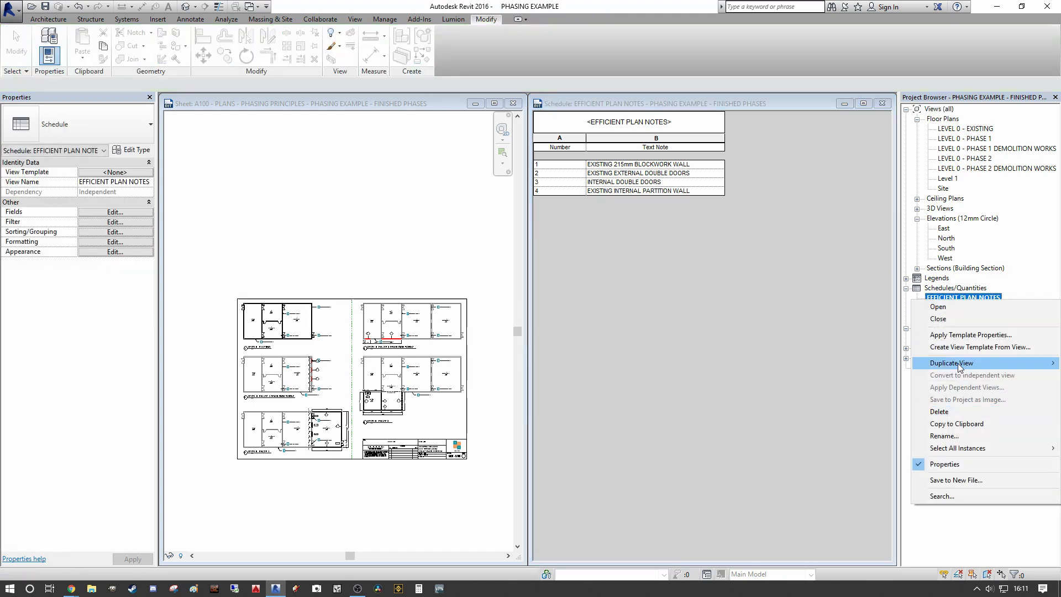
mouse_move(960, 367)
left_click(850, 364)
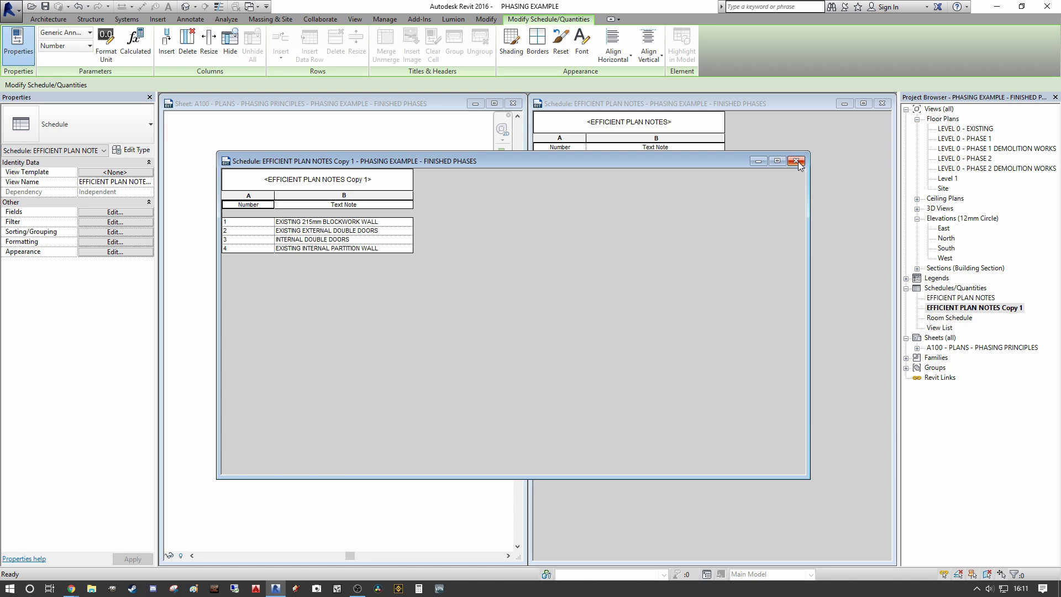
right_click(977, 308)
mouse_move(954, 370)
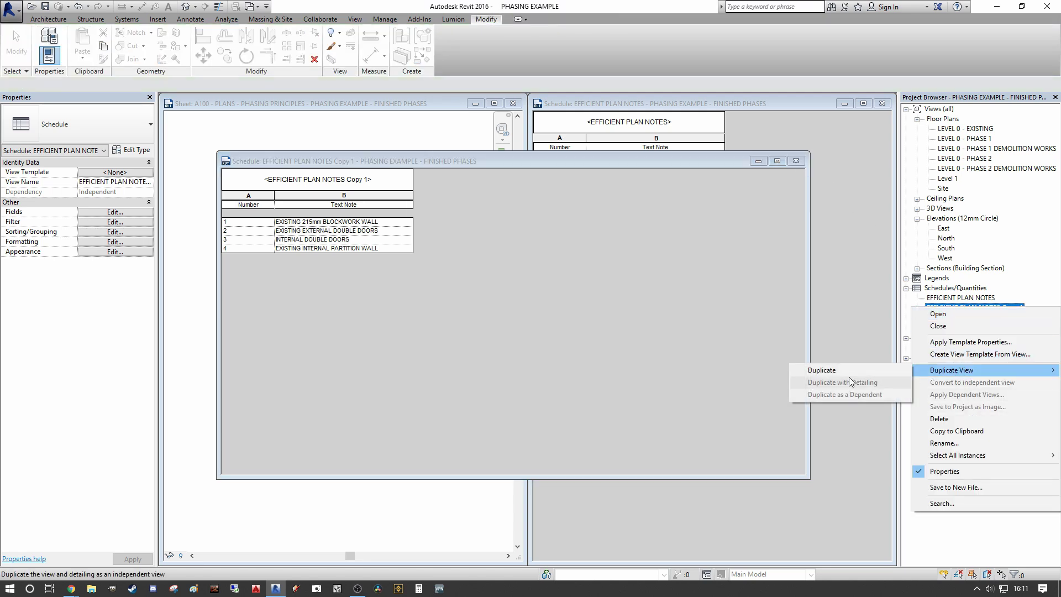
left_click(834, 371)
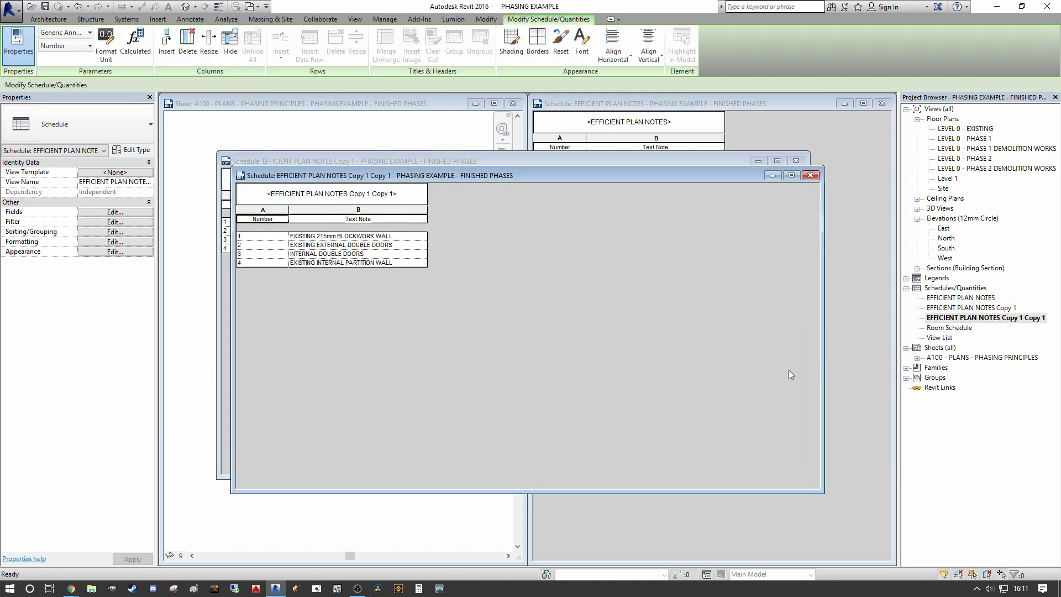
- Rename the second copy of the EFFICIENT PLAN NOTES schedule as PROPOSED PLAN NOTES
double_click(968, 308)
left_click(968, 318)
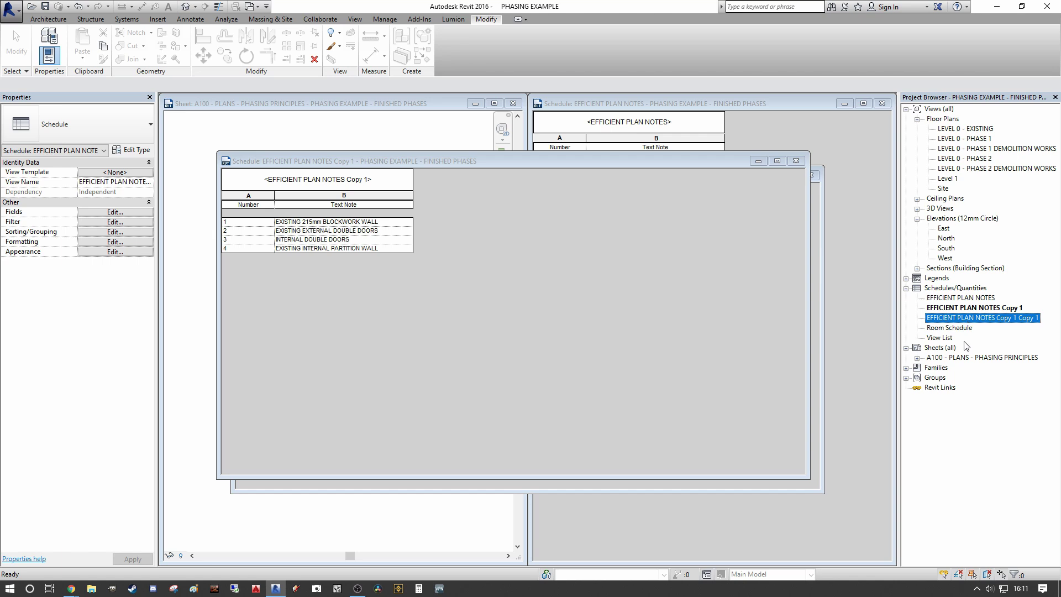
key("F2")
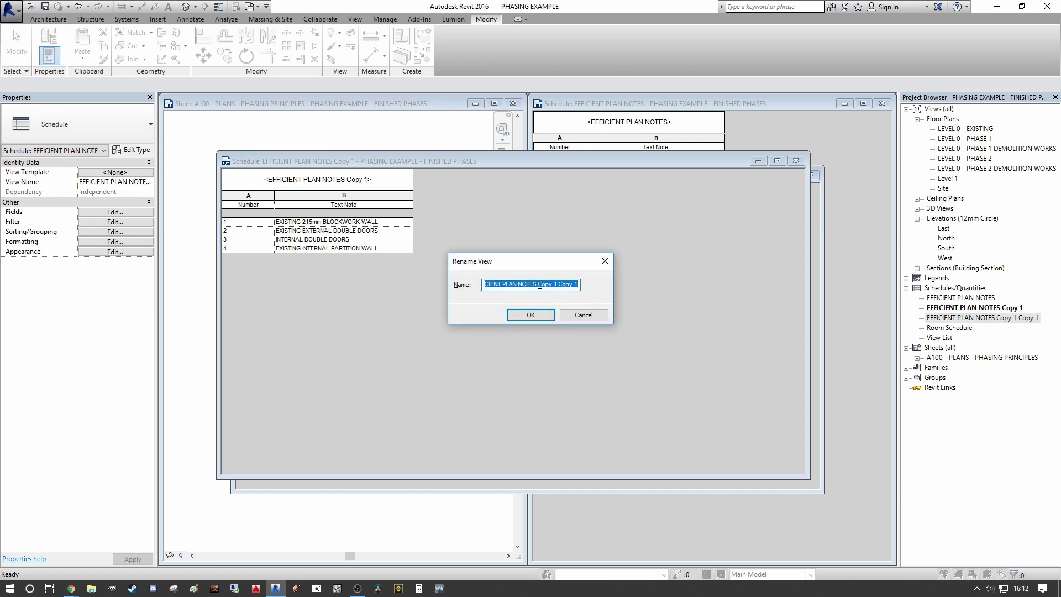
left_click_drag(539, 284, 664, 293)
key("BackSpace")
type("PROPOSED PLAN NOTES")
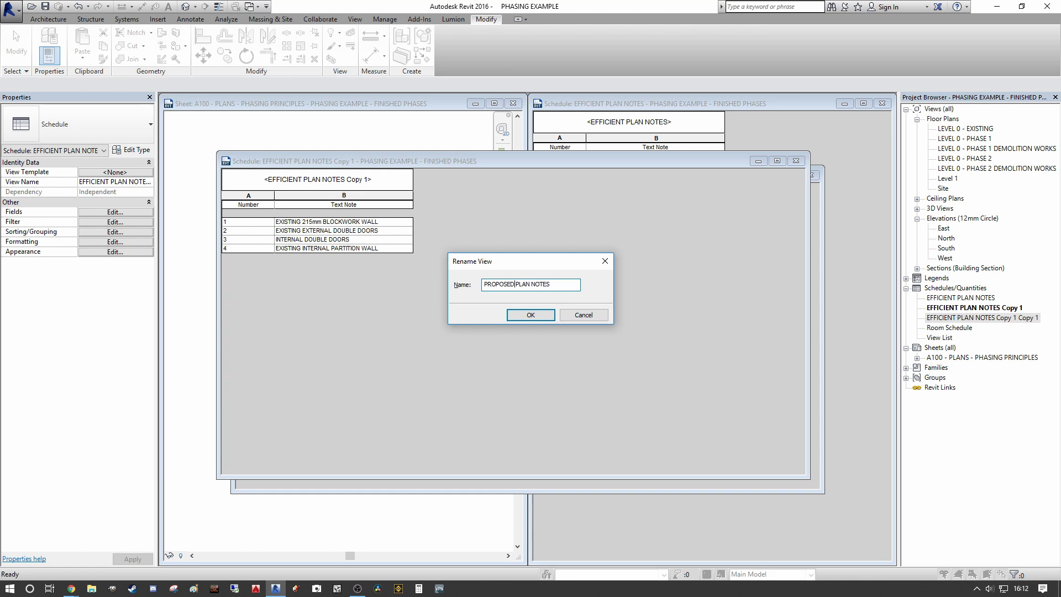
key("Return")
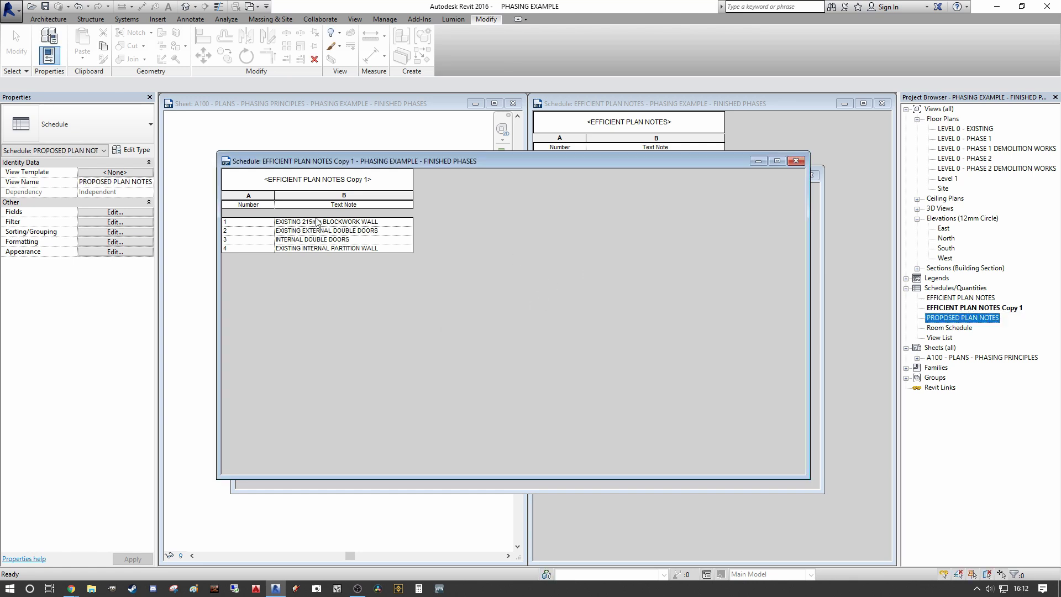
- Rename the first copy of the EFFICIENT PLAN NOTES schedule as DEMO PLAN NOTES
left_click(967, 308)
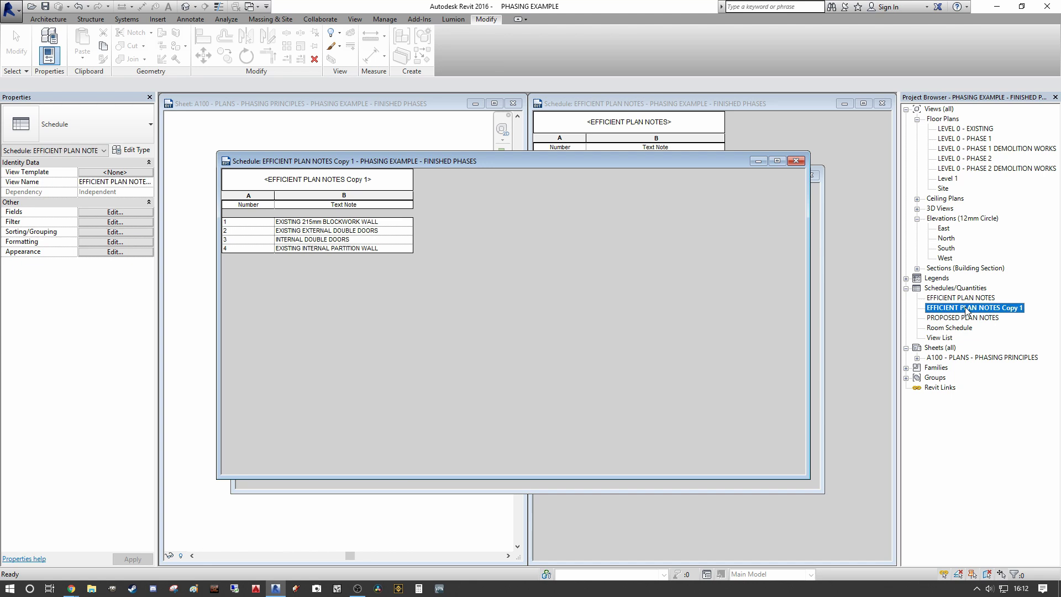
key("F2")
double_click(497, 284)
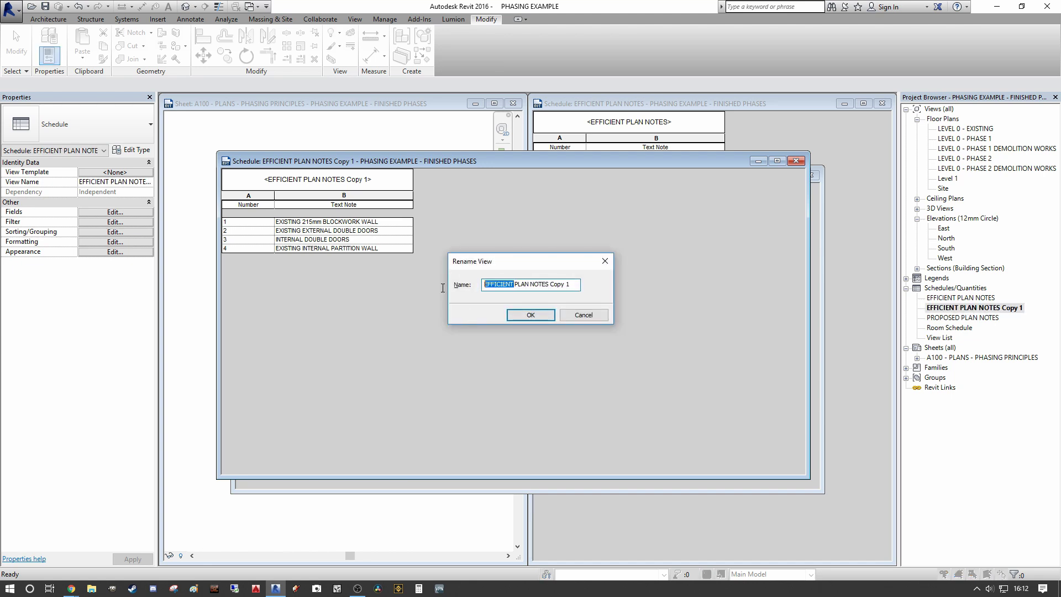
type("DEMO")
key("BackSpace")
key("BackSpace")
key("BackSpace")
type("EMO")
key("BackSpace")
left_click(539, 315)
- Open the original EFFICIENT PLAN NOTES schedule and change its title to EXISTING PLAN NOTES
double_click(955, 309)
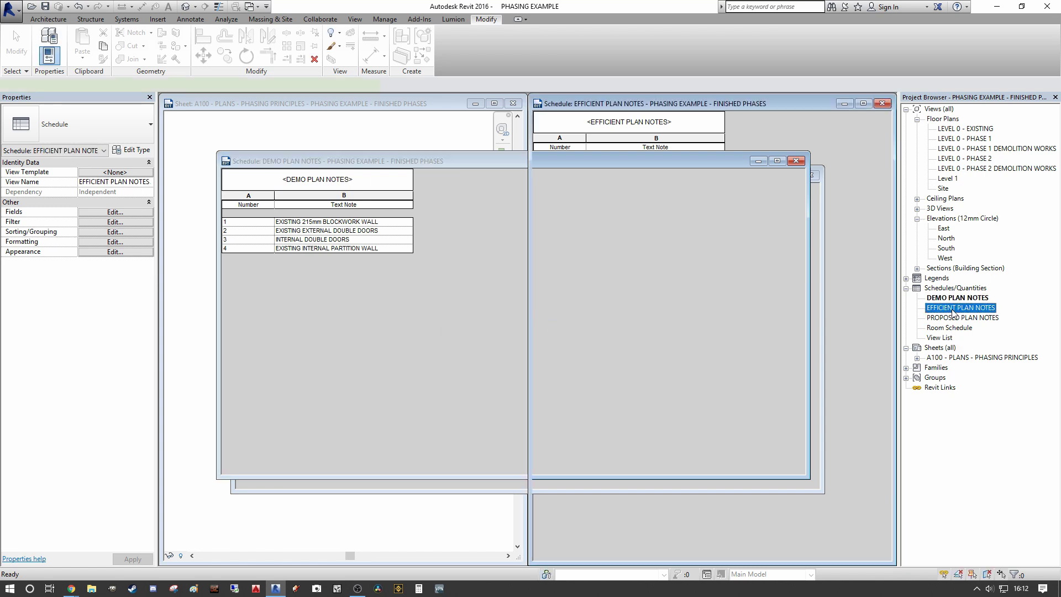
left_click(623, 121)
left_click_drag(627, 116, 590, 116)
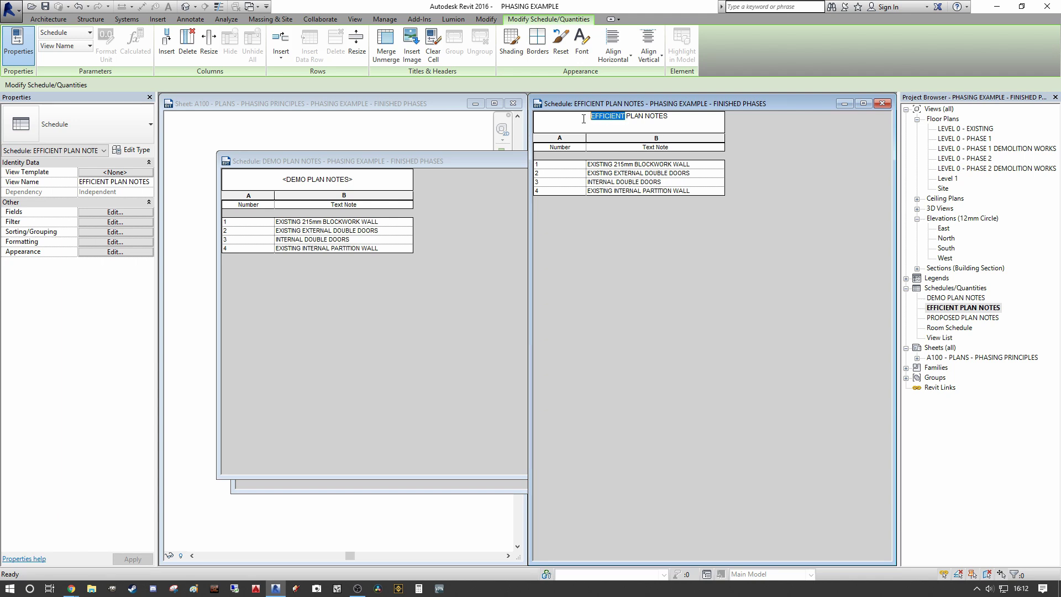
type("EXISTING")
key("Return")
- Bring the DEMO PLAN NOTES schedule window to the front and position it so the first plan viewports on sheet A100 stay in view
left_click_drag(361, 166, 388, 221)
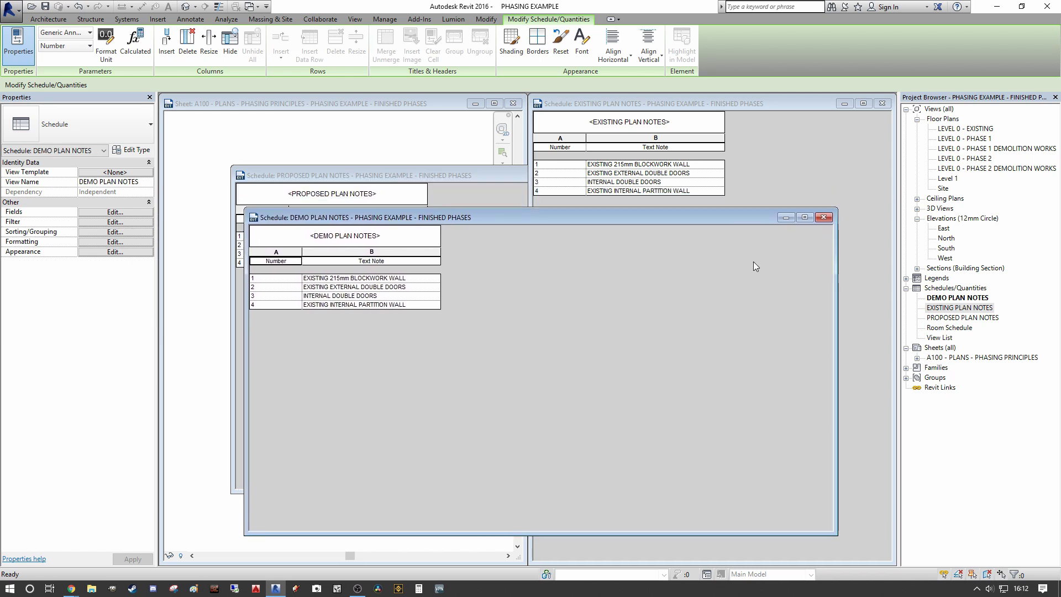
left_click(261, 165)
scroll(303, 225, "up", 5)
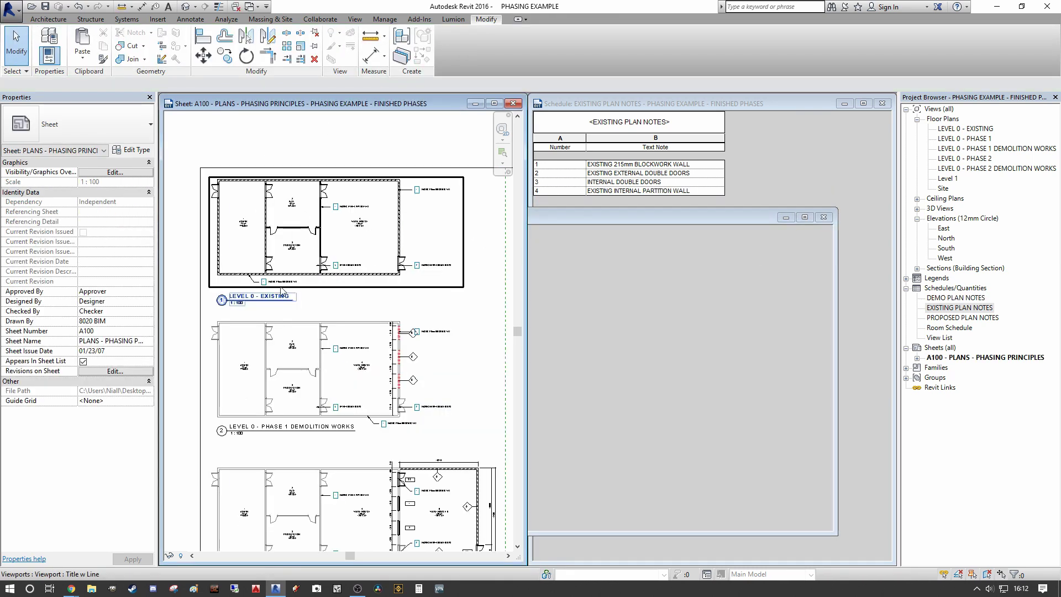
scroll(281, 289, "down", 4)
left_click(660, 214)
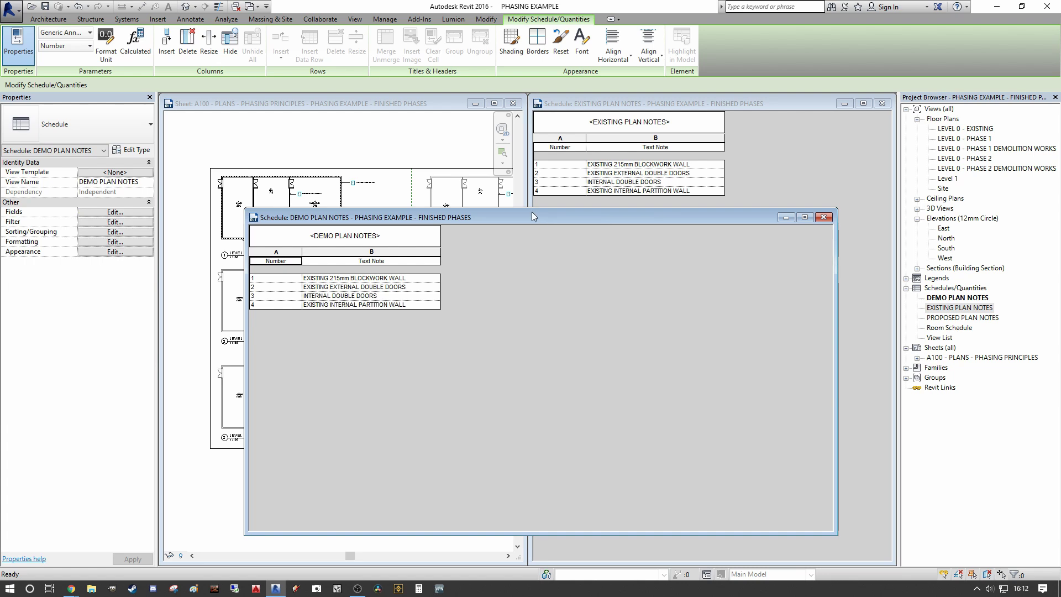
left_click_drag(531, 215, 601, 200)
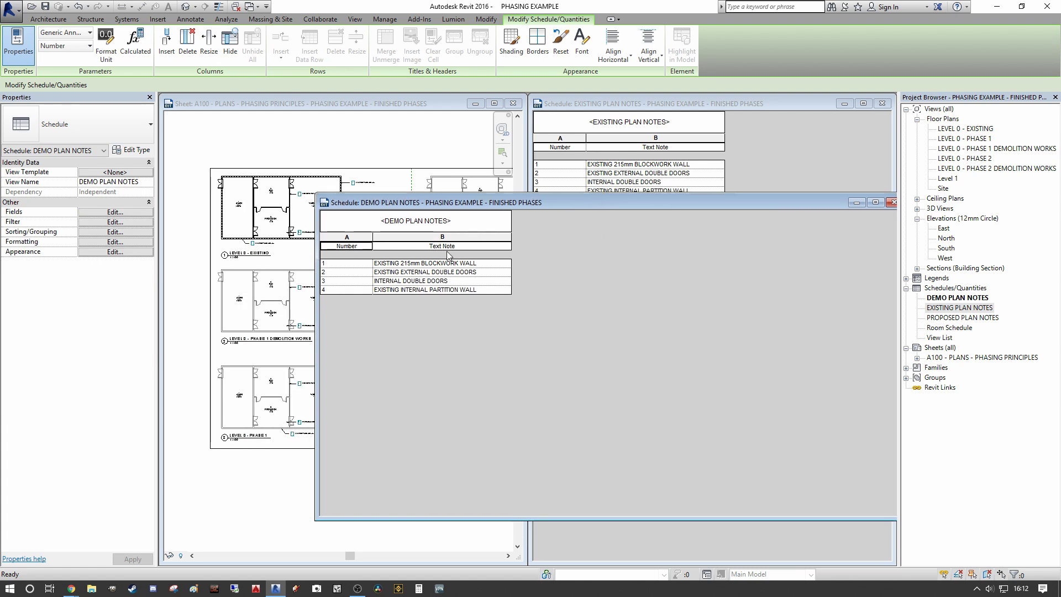
- Add the View Type field to the scheduled fields of the DEMO PLAN NOTES schedule
left_click(402, 226)
left_click(402, 224)
left_click_drag(386, 215, 440, 216)
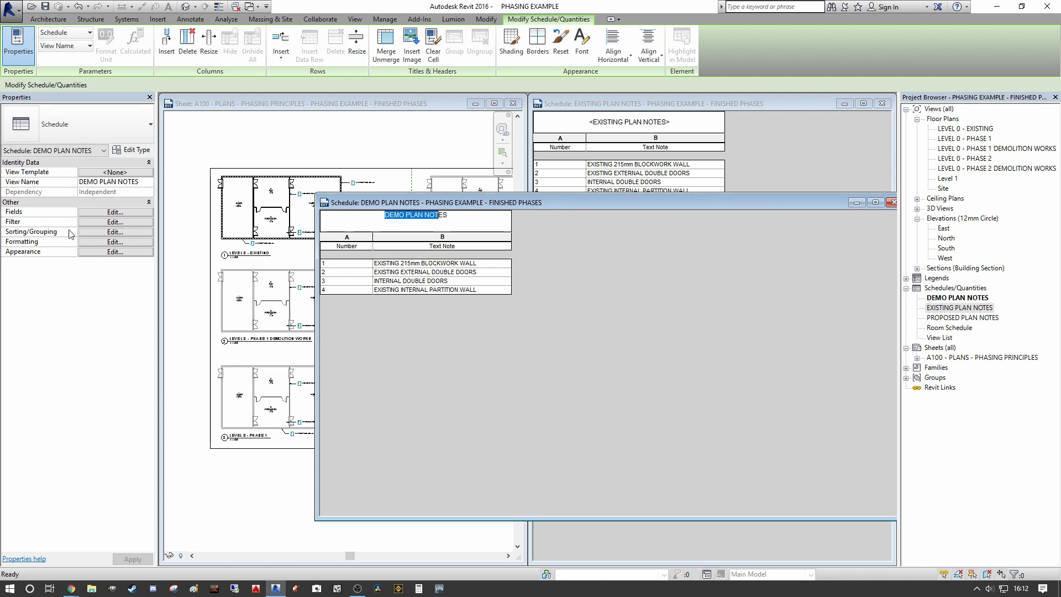
left_click(115, 222)
left_click(504, 198)
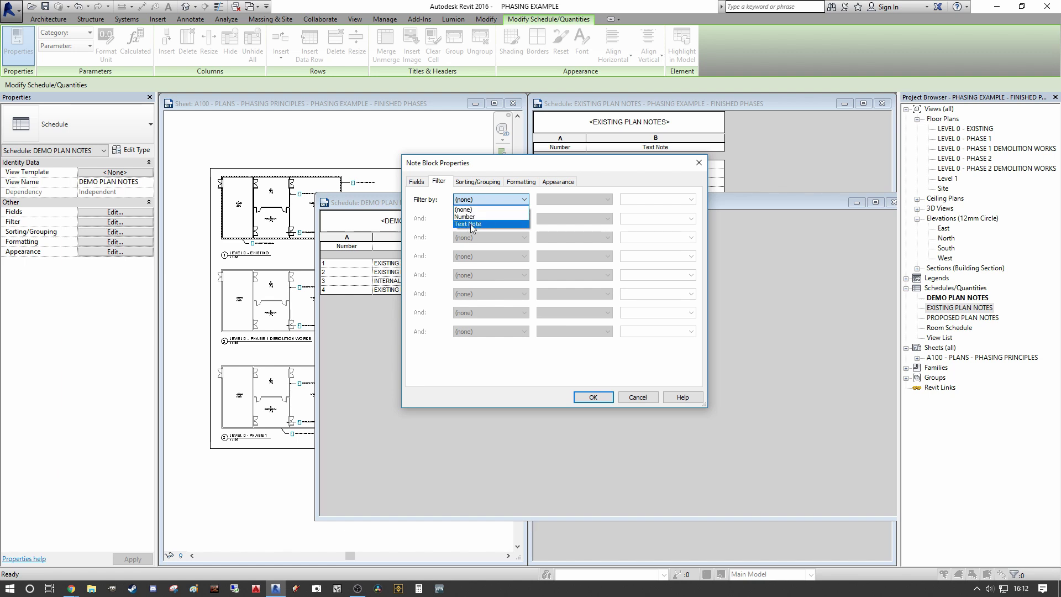
left_click(428, 186)
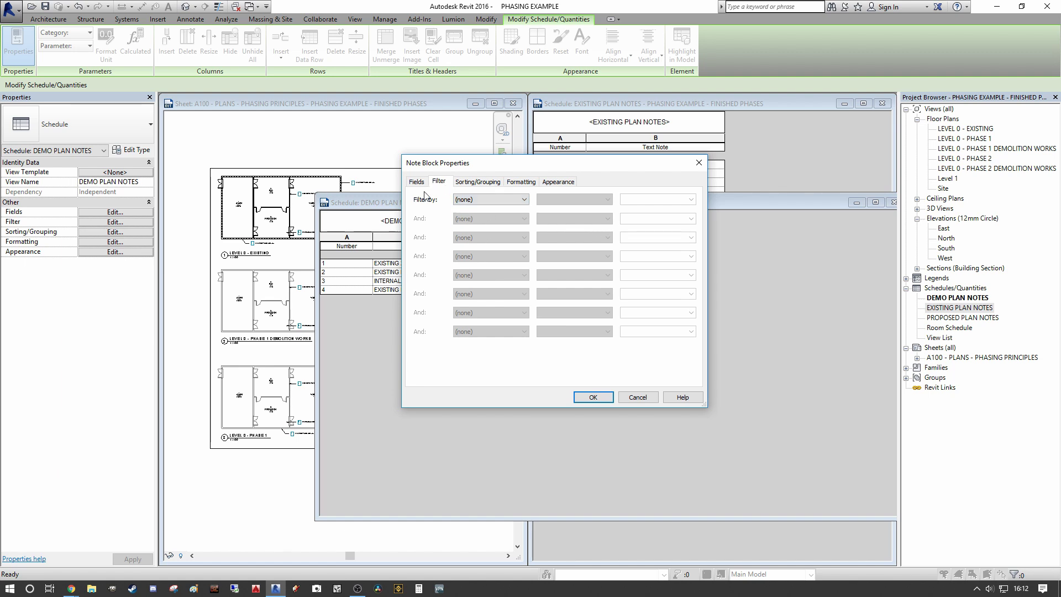
left_click(421, 185)
left_click(444, 229)
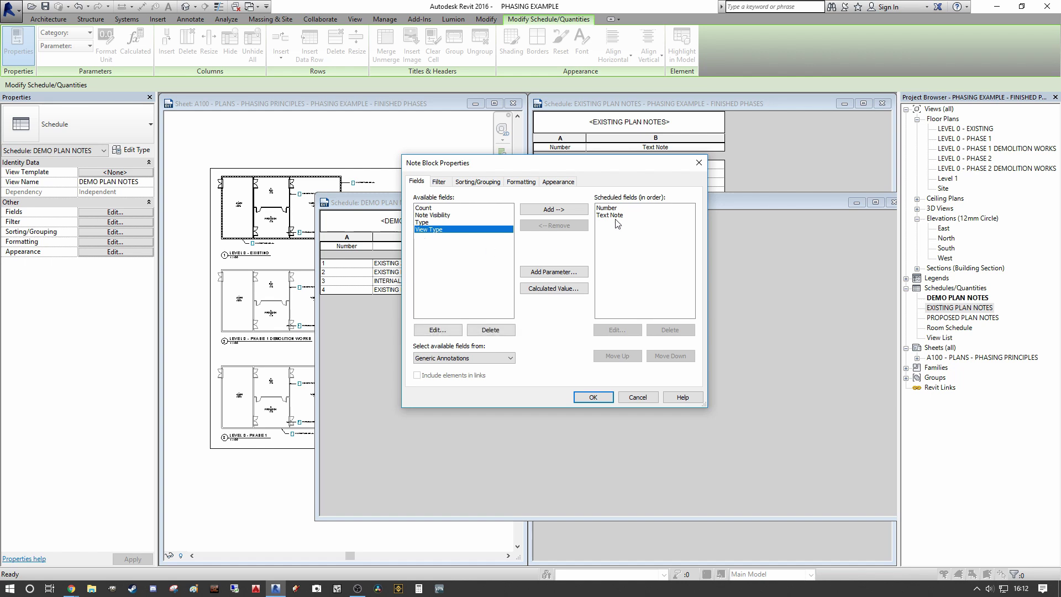
left_click(568, 212)
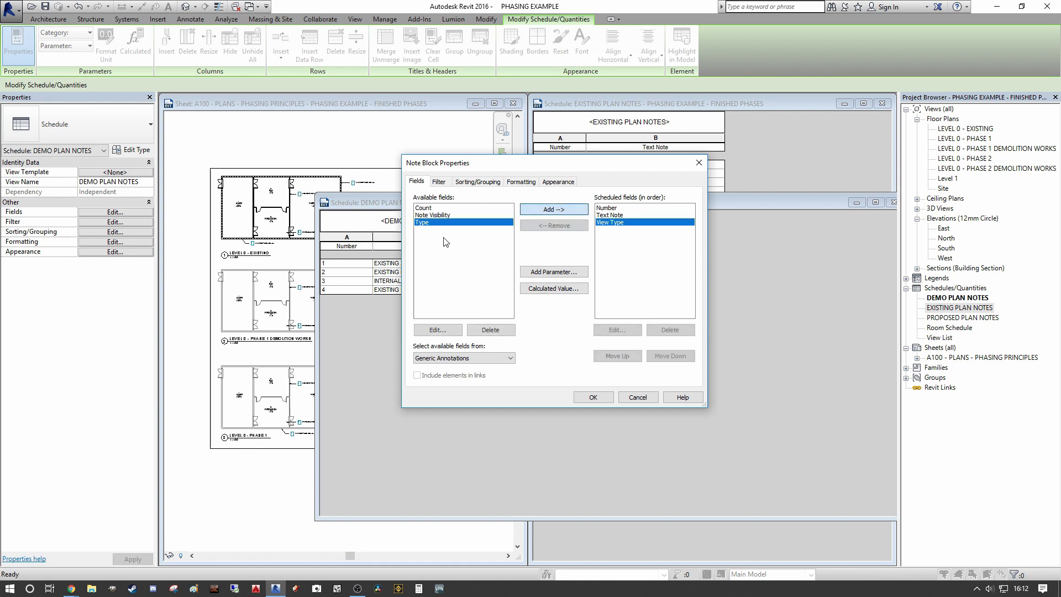
- Filter the DEMO PLAN NOTES schedule so that View Type equals DEMO PLAN NOTES
left_click(437, 181)
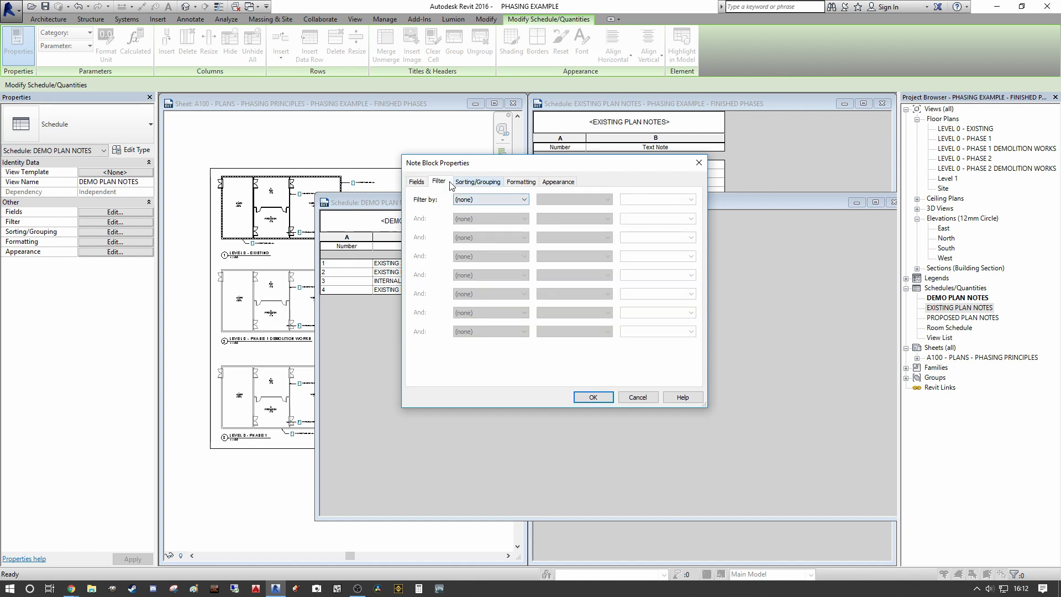
left_click(500, 200)
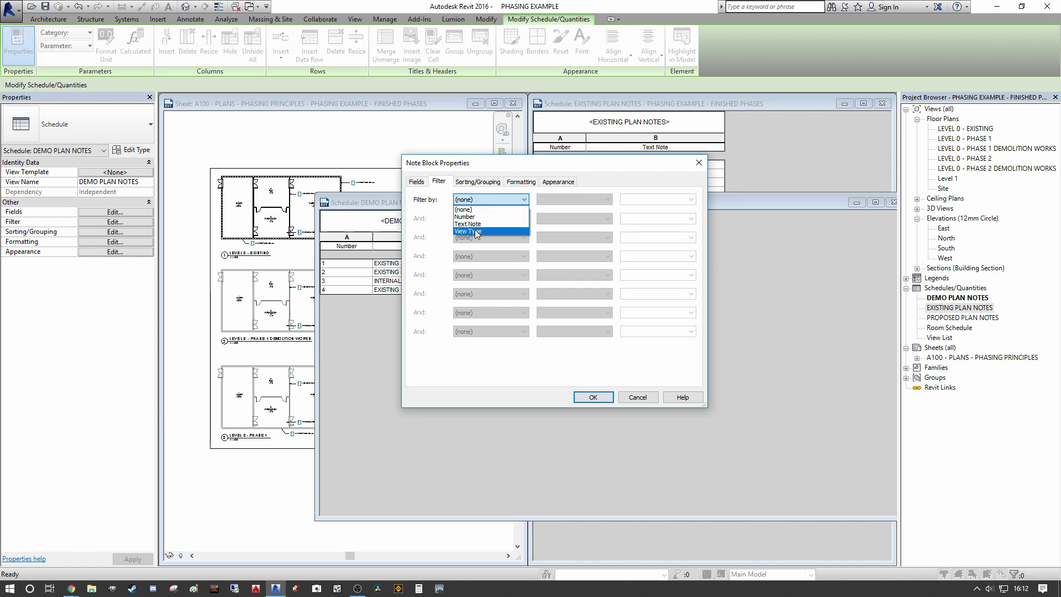
left_click(468, 231)
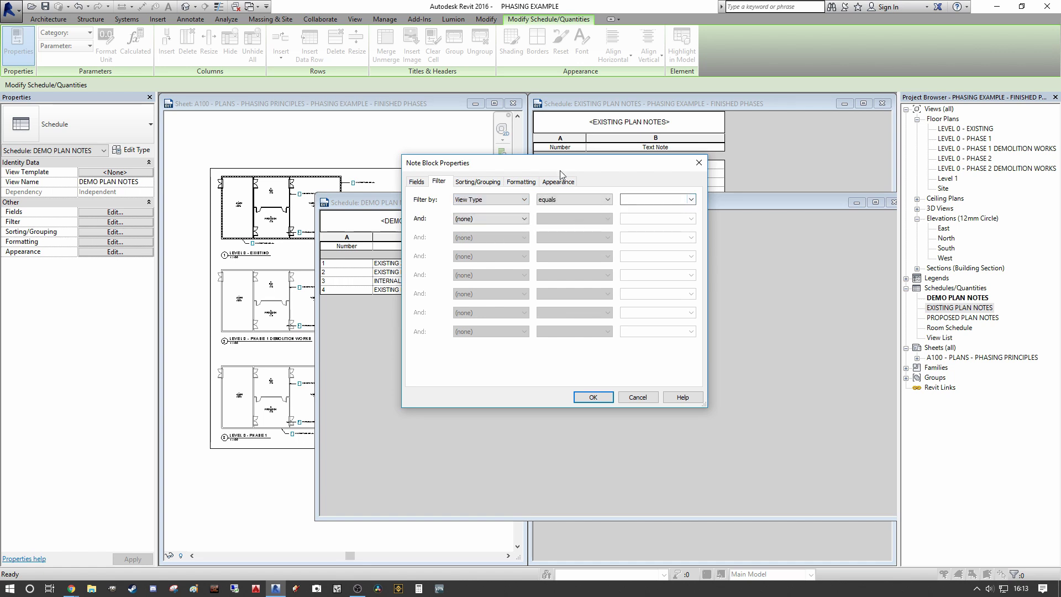
left_click_drag(559, 170, 678, 252)
left_click(809, 280)
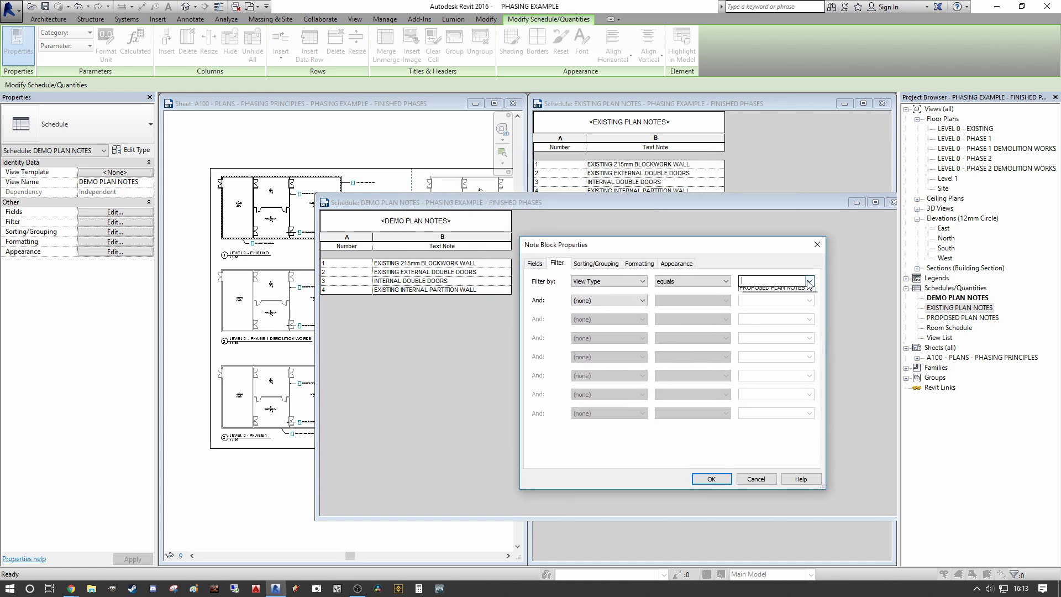
left_click(774, 293)
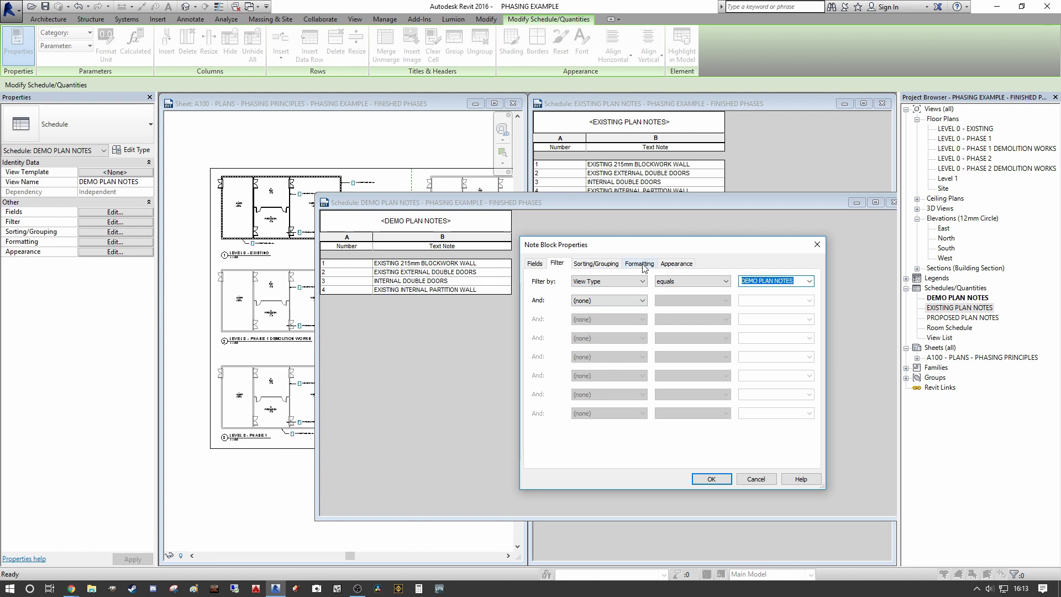
- Make View Type a hidden field in the DEMO PLAN NOTES schedule and apply the schedule properties
left_click(605, 264)
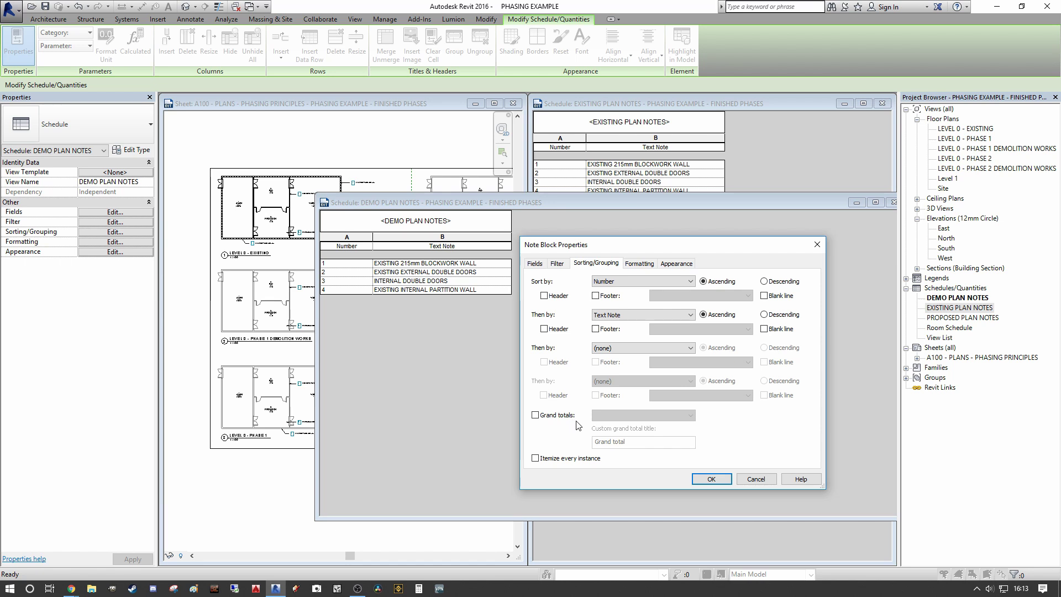
left_click(639, 264)
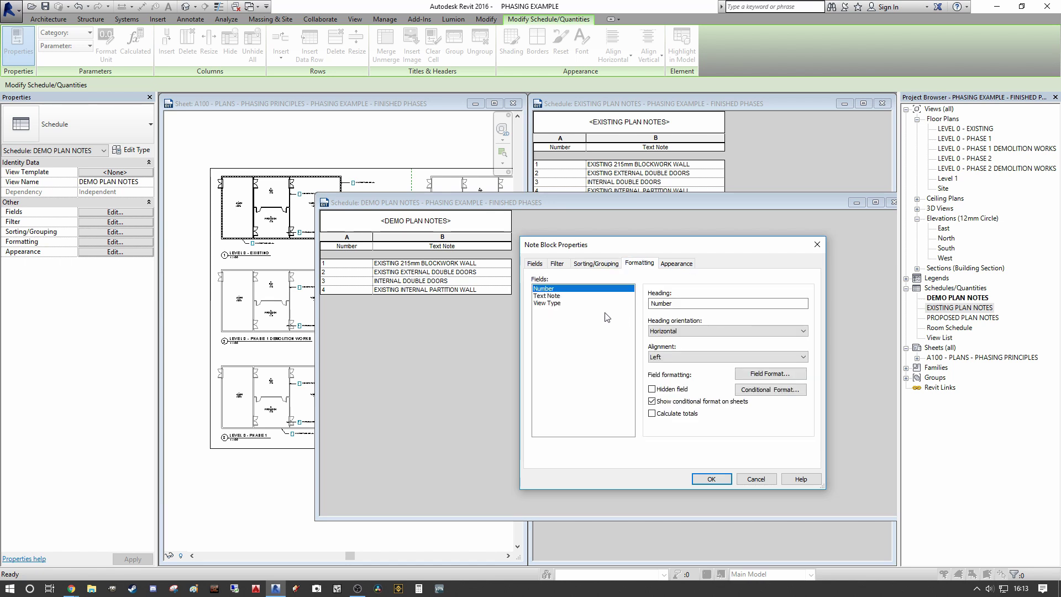
left_click(564, 304)
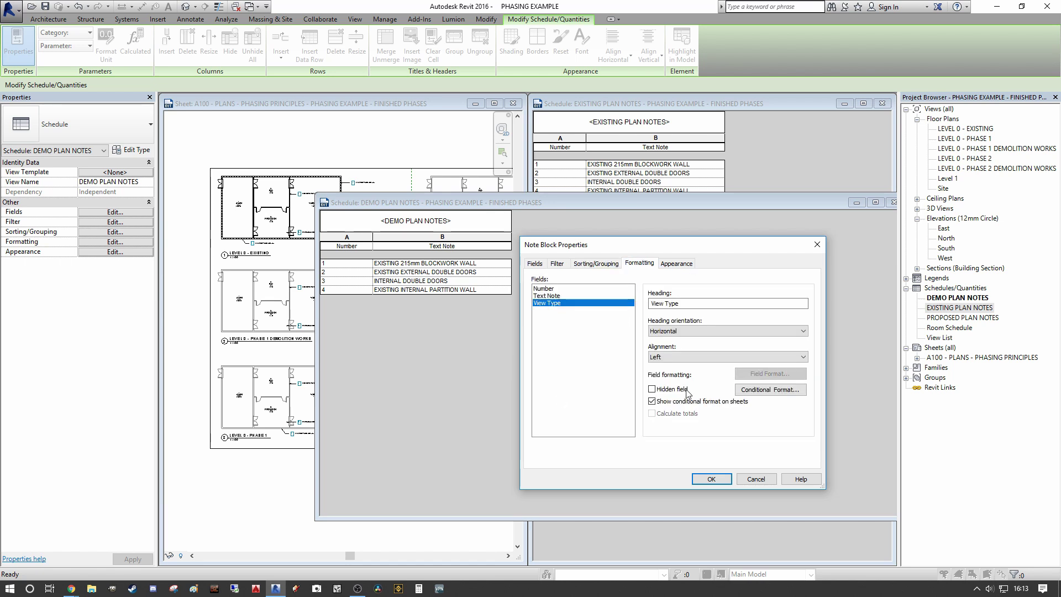
left_click(652, 389)
left_click(701, 479)
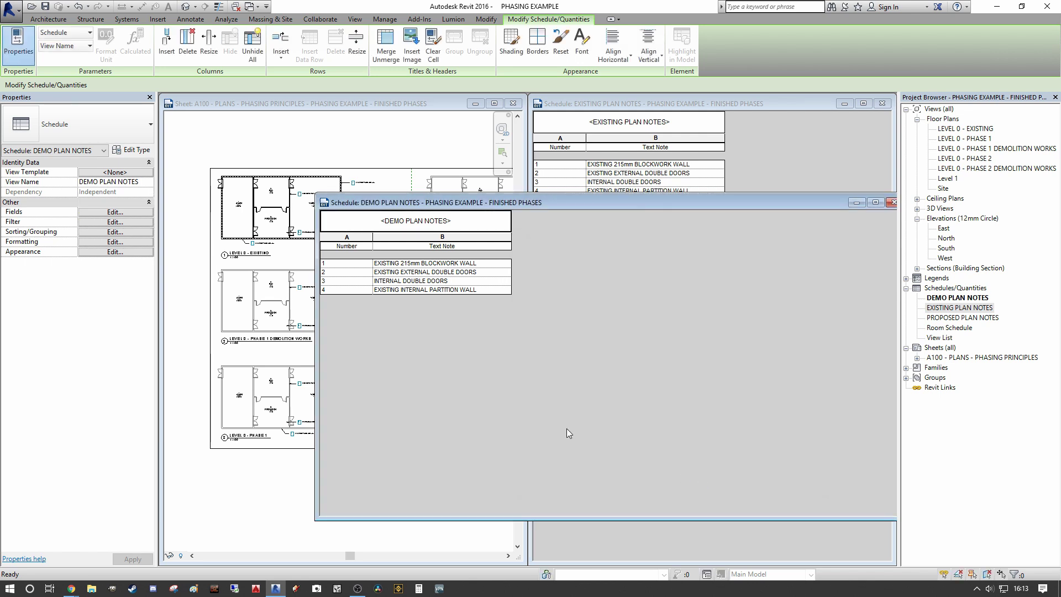
- Close the DEMO PLAN NOTES schedule window and return to the EXISTING PLAN NOTES schedule
left_click_drag(463, 203, 491, 205)
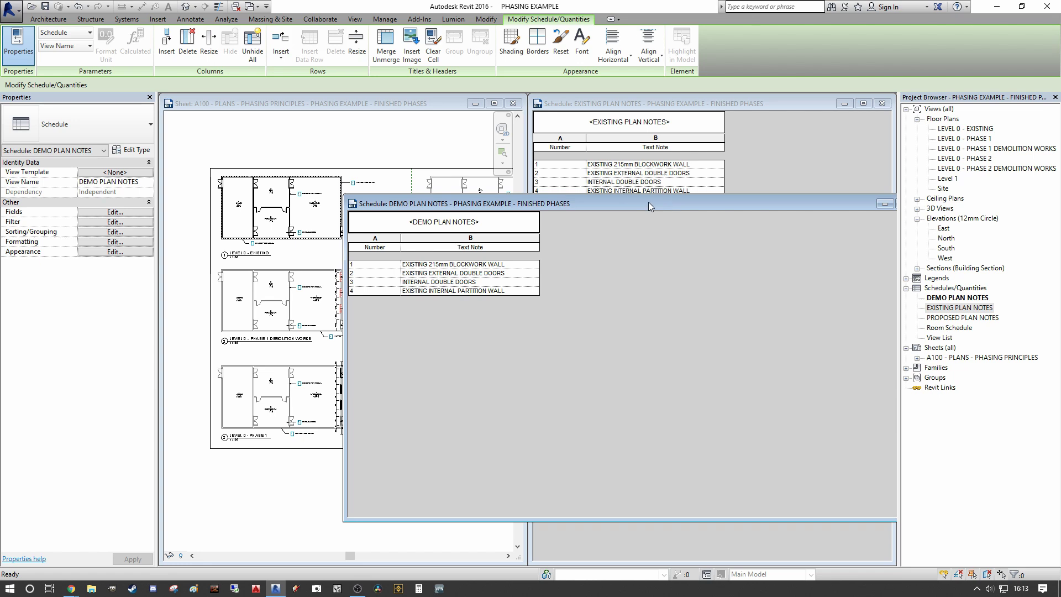
left_click_drag(649, 202, 485, 205)
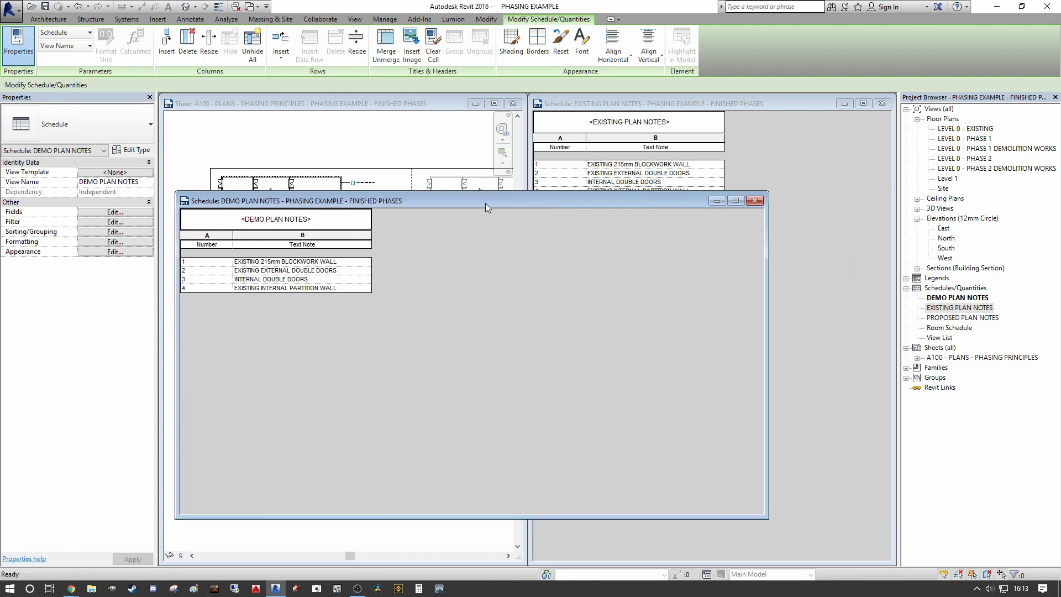
left_click(759, 202)
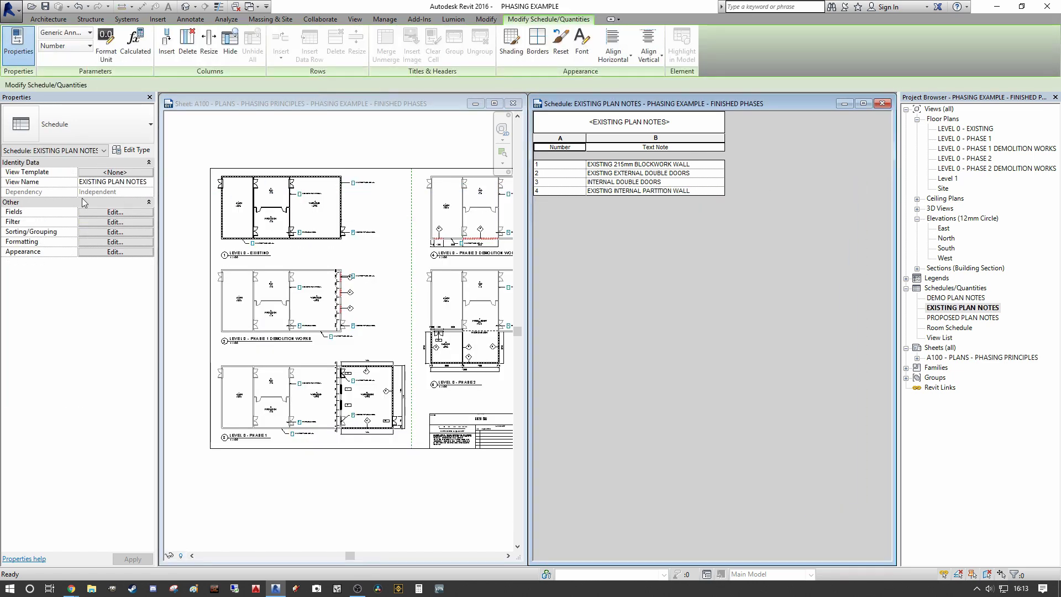
- Add the View Type field to the scheduled fields of the EXISTING PLAN NOTES schedule
left_click(115, 212)
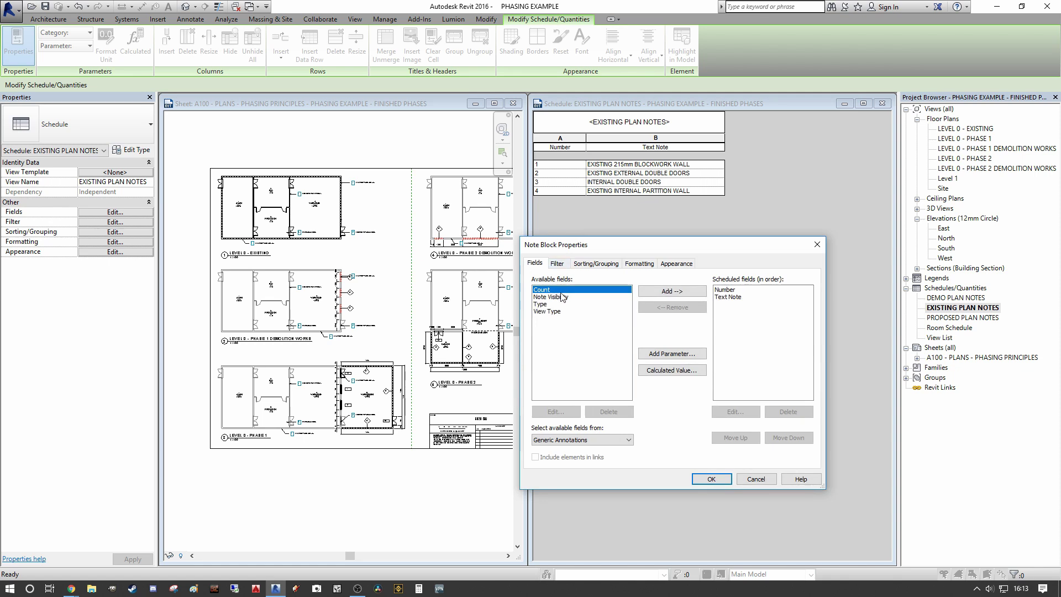
left_click(559, 311)
left_click(675, 292)
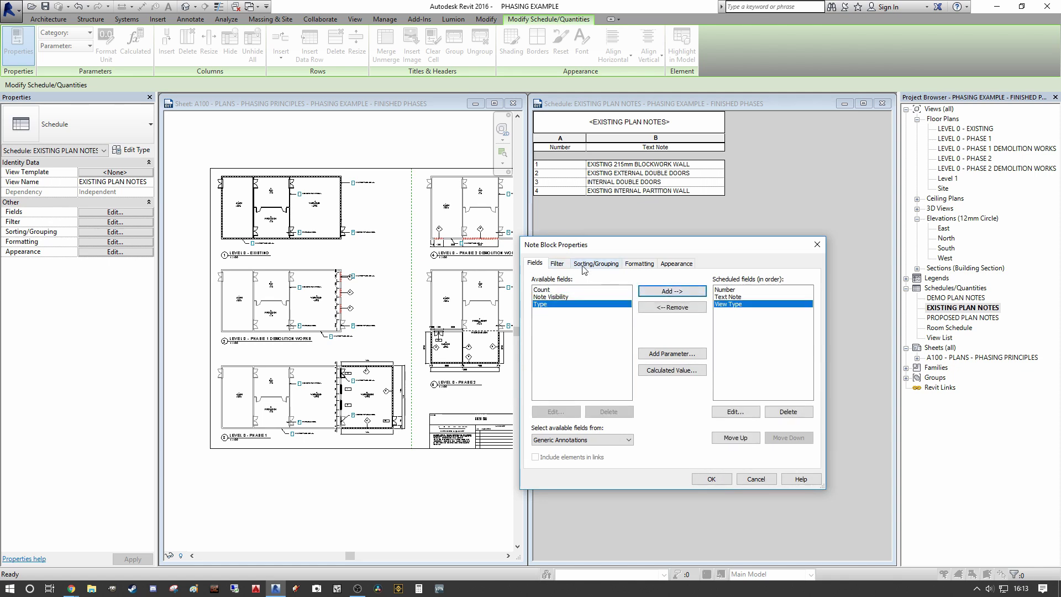
- Filter the EXISTING PLAN NOTES schedule so that View Type equals EXISTING PLAN NOTES
left_click(557, 264)
left_click(606, 281)
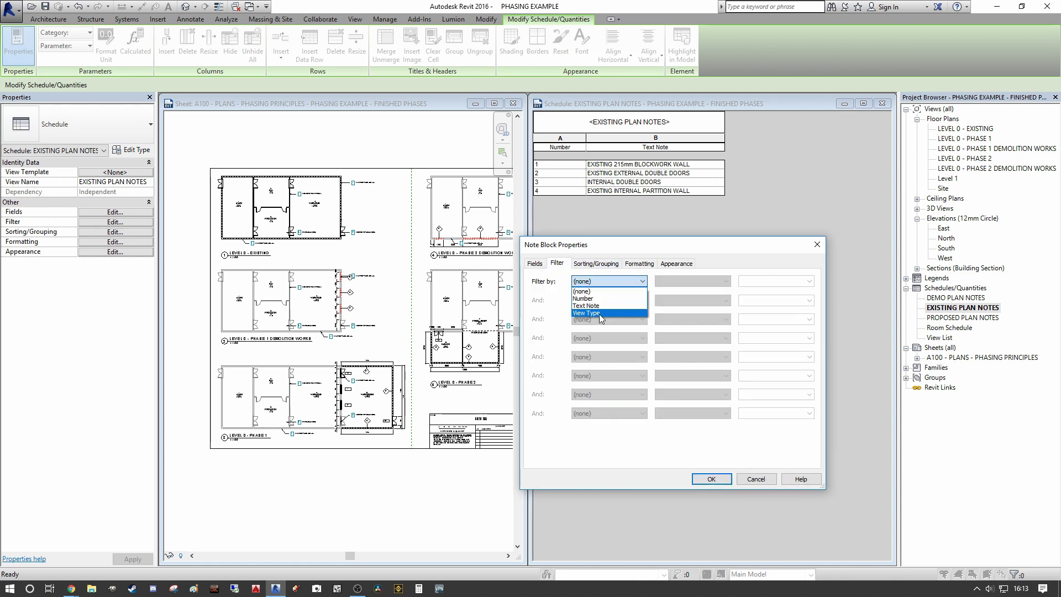
left_click(600, 313)
left_click(809, 281)
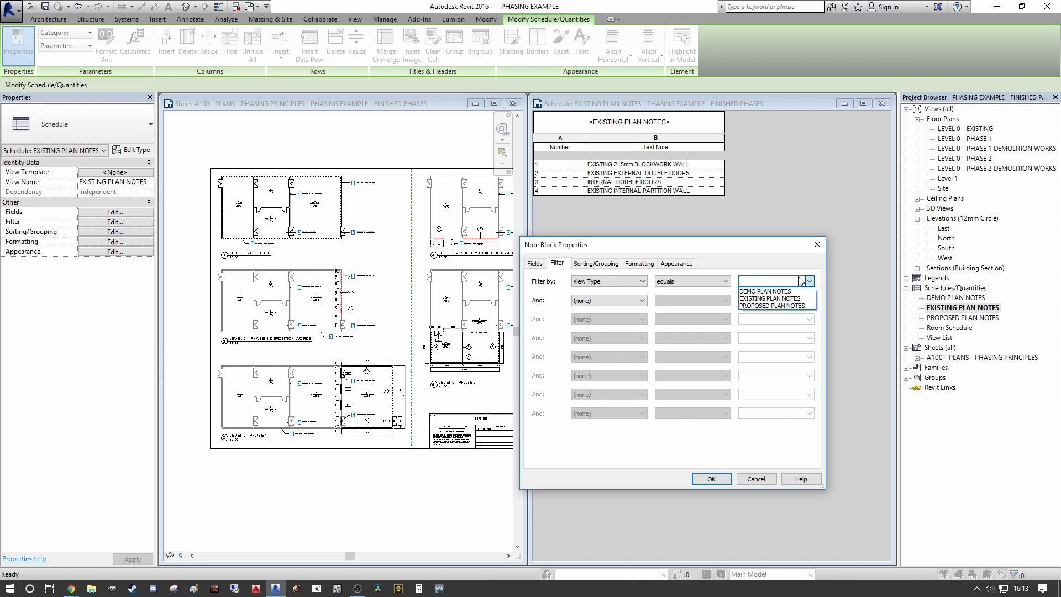
left_click(776, 299)
- Make View Type a hidden field in the EXISTING PLAN NOTES schedule and apply the schedule properties
left_click(596, 264)
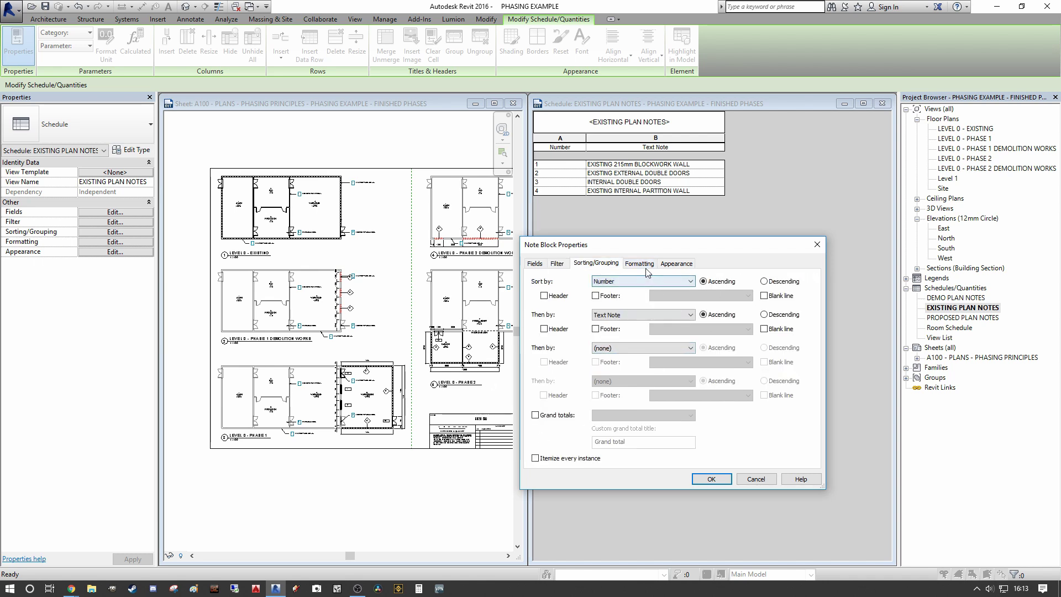
left_click(639, 264)
left_click(549, 303)
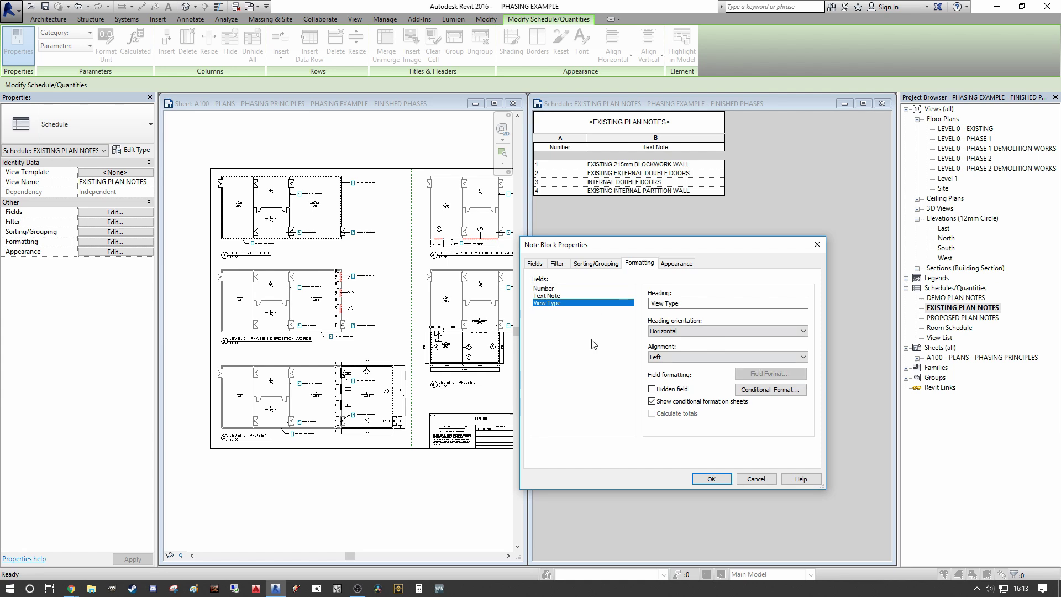
left_click(653, 389)
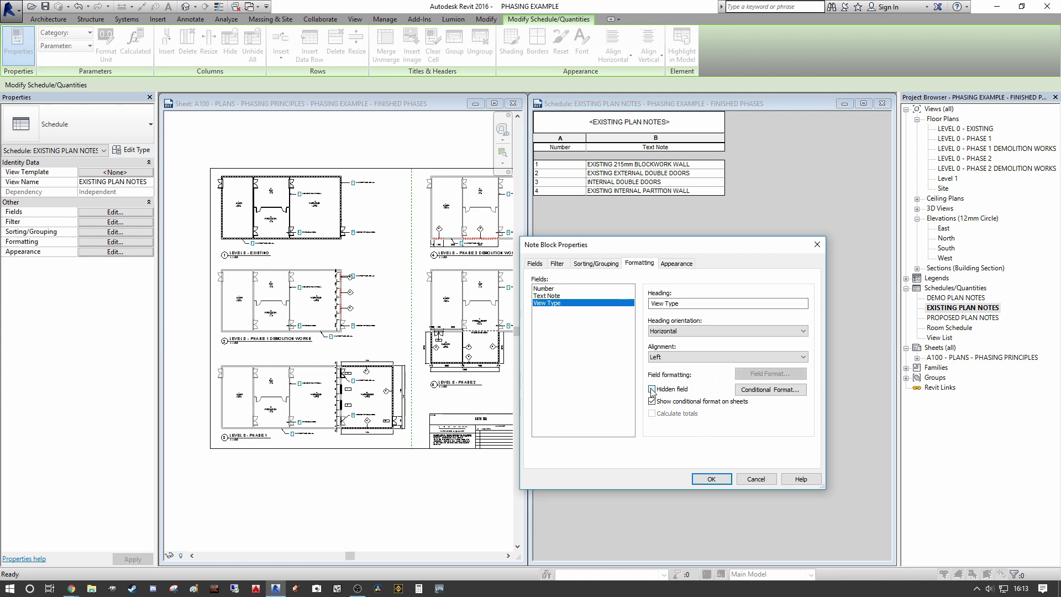
left_click(712, 479)
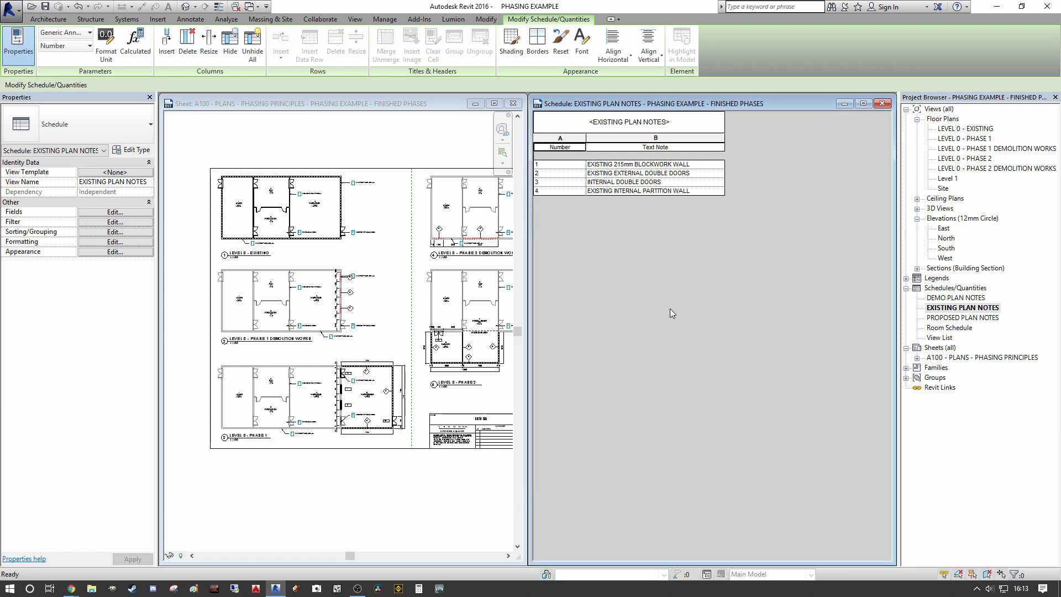
- Open the PROPOSED PLAN NOTES schedule and add View Type to its scheduled fields
double_click(964, 318)
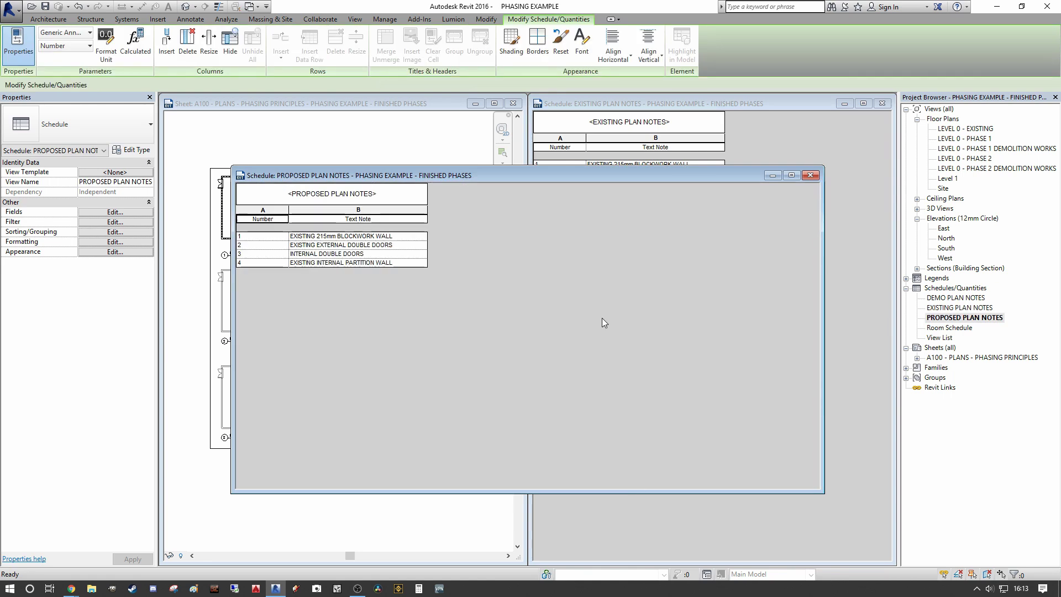
left_click_drag(435, 178, 479, 176)
left_click(115, 212)
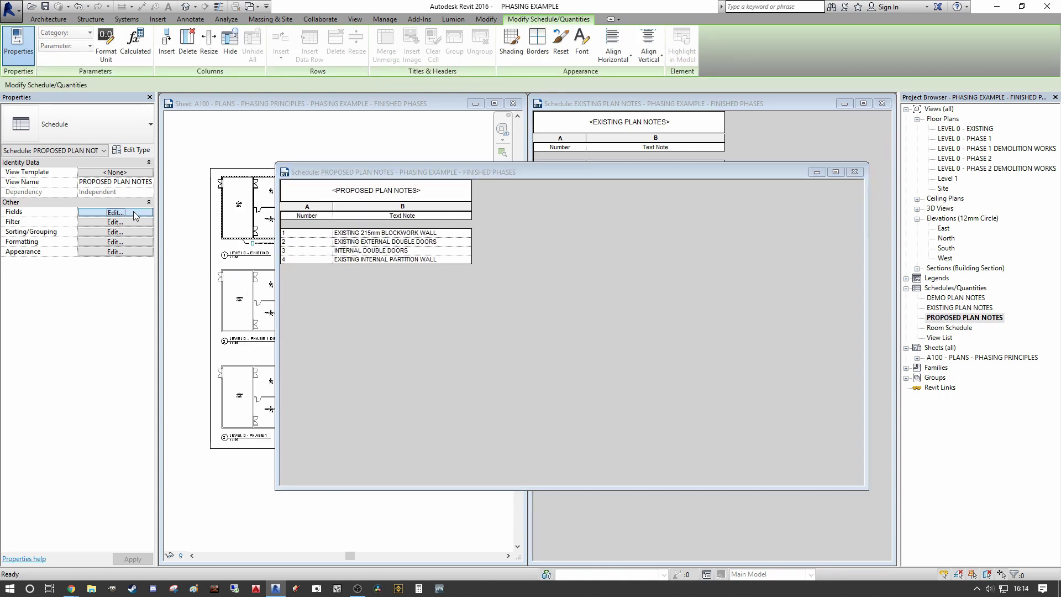
left_click(543, 311)
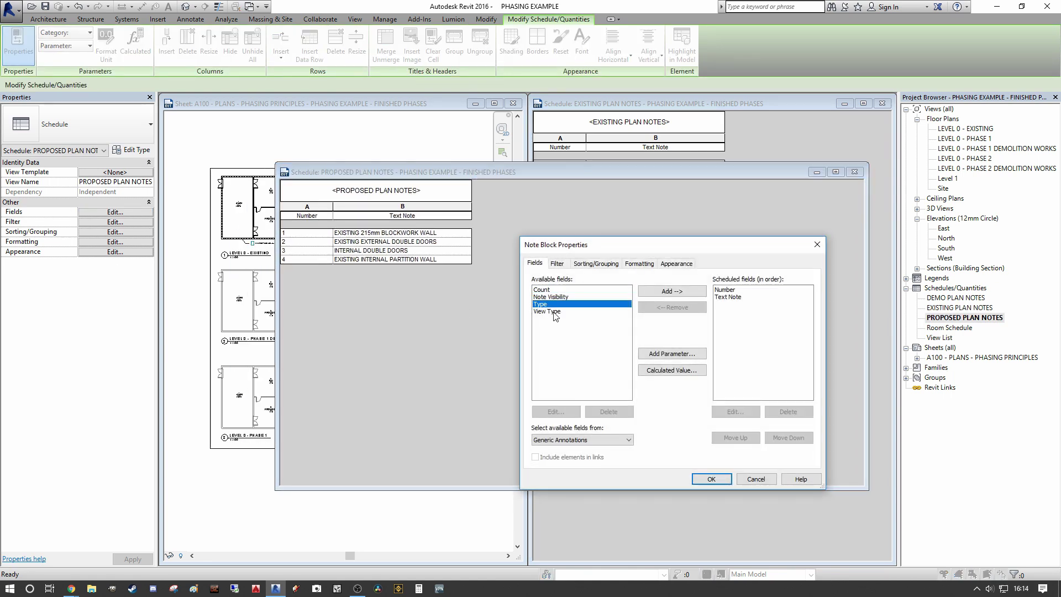
left_click(672, 291)
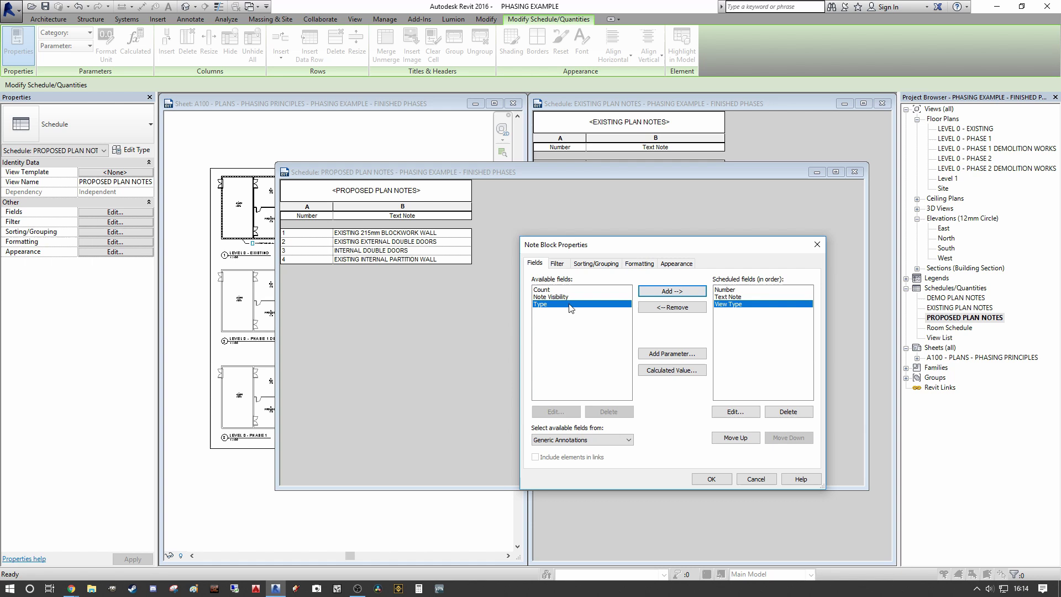
- Filter the PROPOSED PLAN NOTES schedule so that View Type equals PROPOSED PLAN NOTES
left_click(557, 263)
left_click(608, 282)
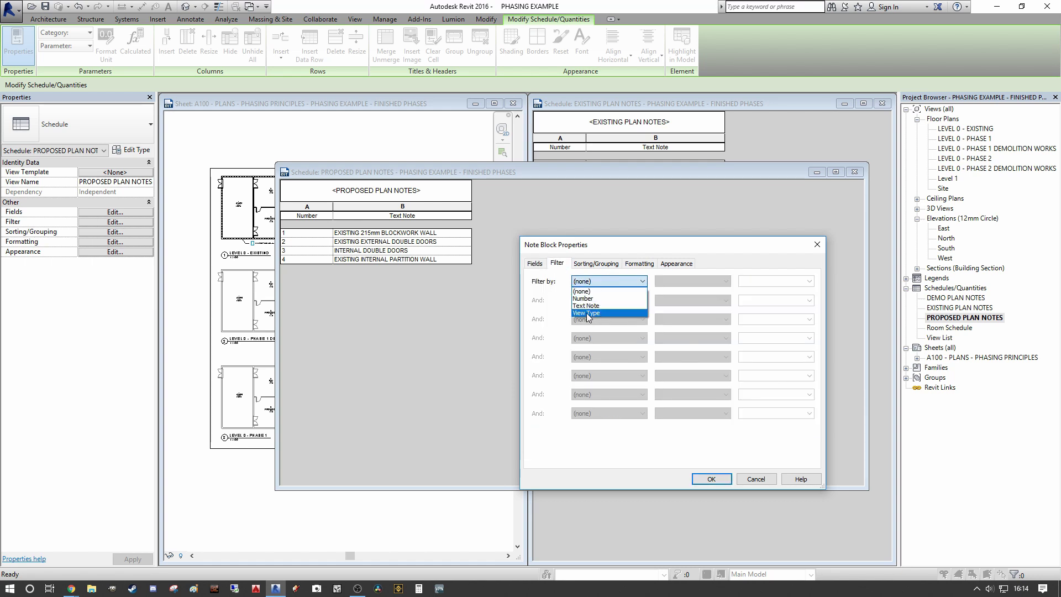
left_click(608, 318)
left_click(810, 281)
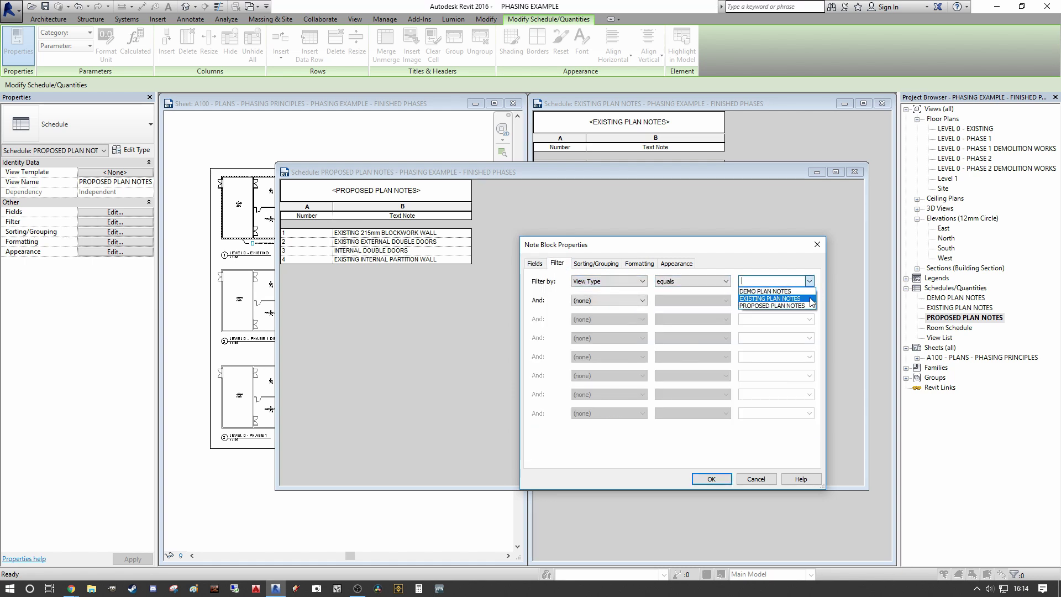
left_click(780, 310)
- Make View Type a hidden field in the PROPOSED PLAN NOTES schedule and apply the schedule properties
left_click(596, 263)
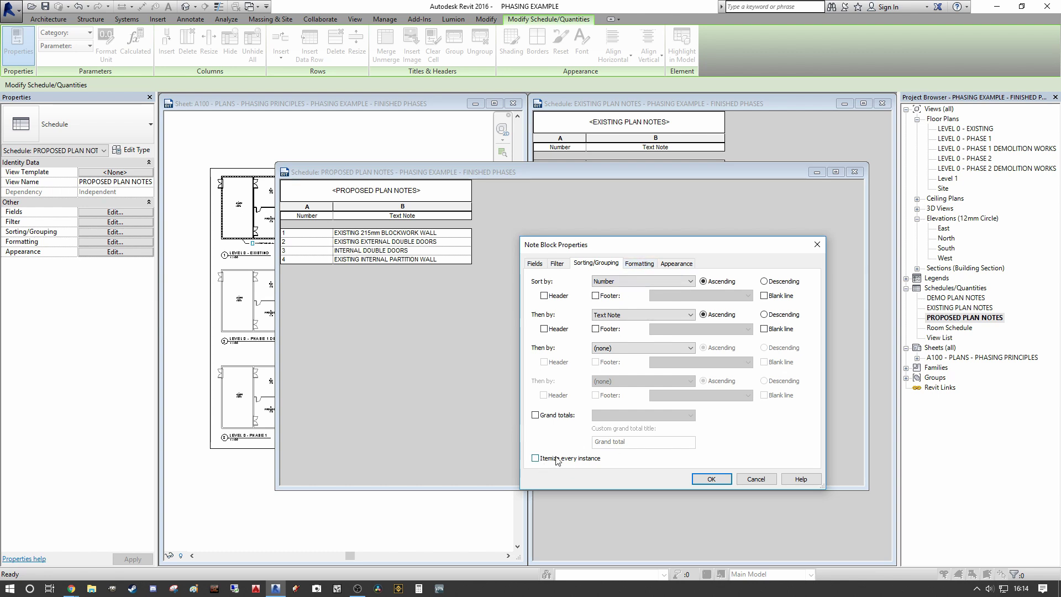
left_click(645, 265)
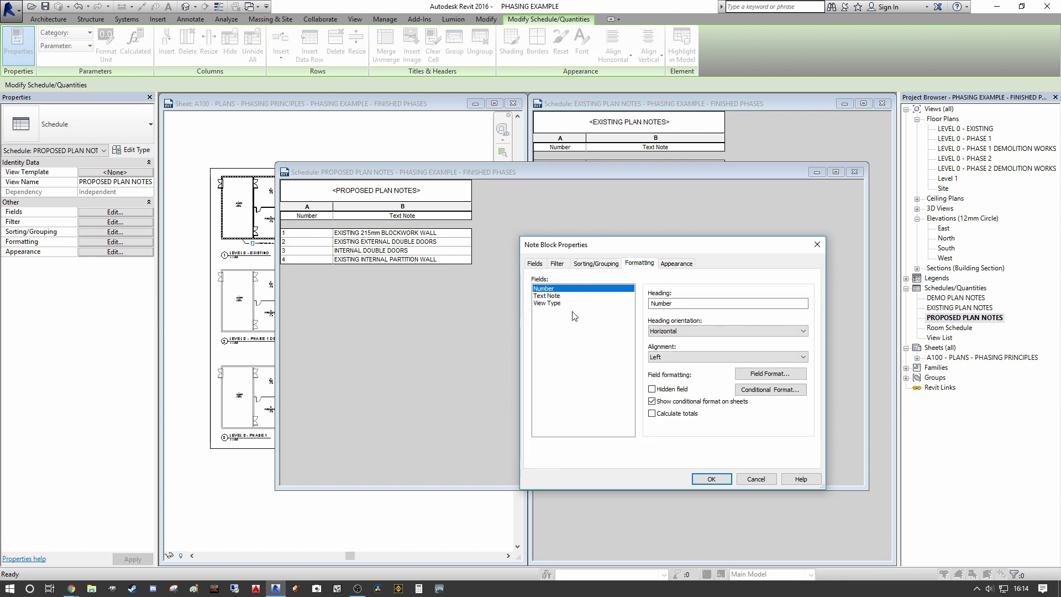
left_click(547, 303)
left_click(652, 389)
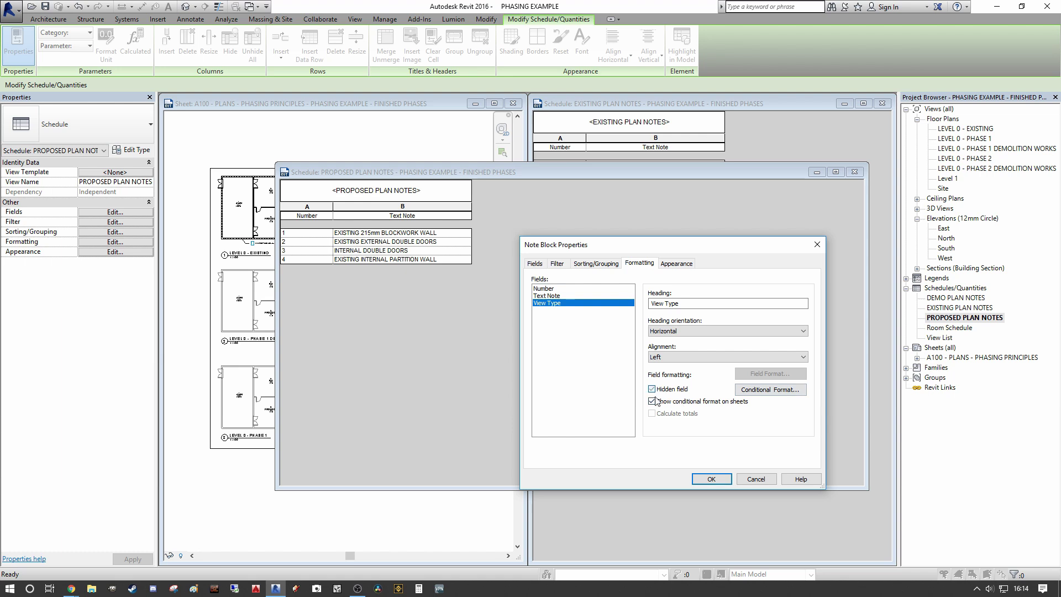
left_click(705, 477)
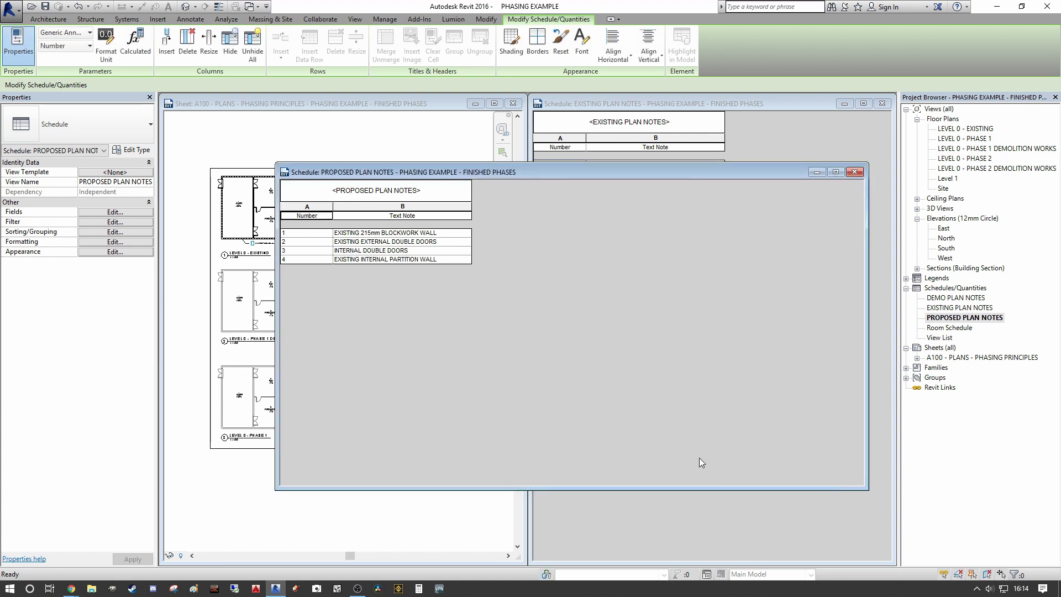
- Close the PROPOSED PLAN NOTES and EXISTING PLAN NOTES schedule windows and return to sheet A100 with nothing selected
left_click_drag(458, 173, 469, 213)
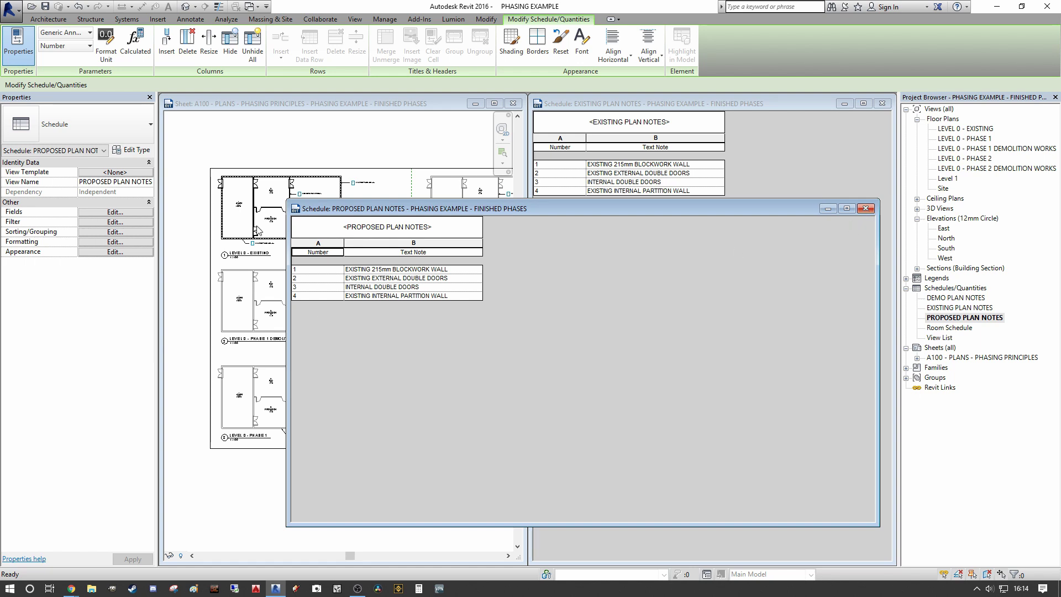
left_click(866, 209)
scroll(364, 293, "up", 5)
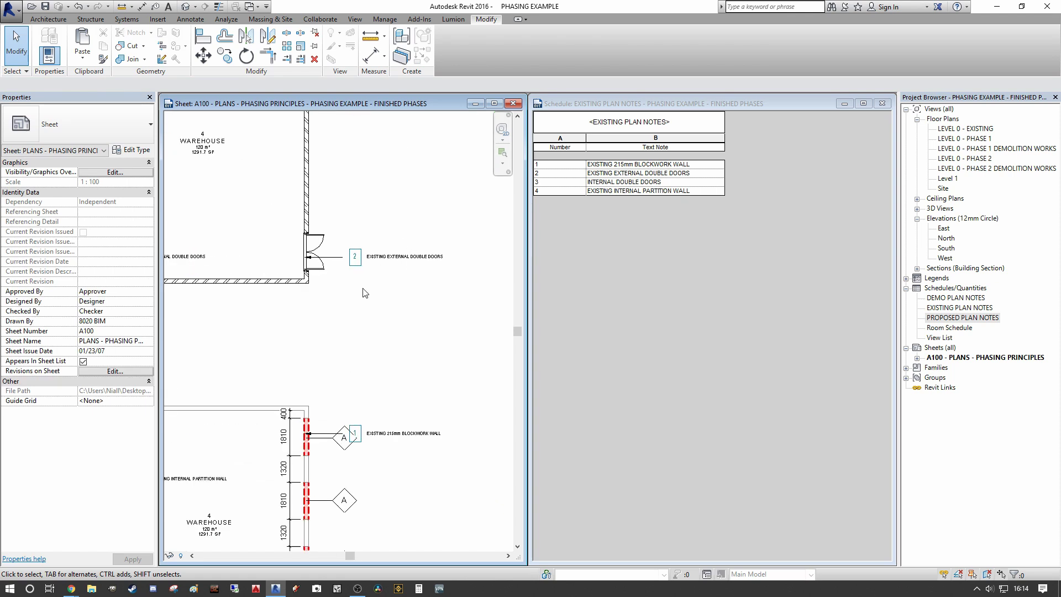
scroll(406, 246, "down", 5)
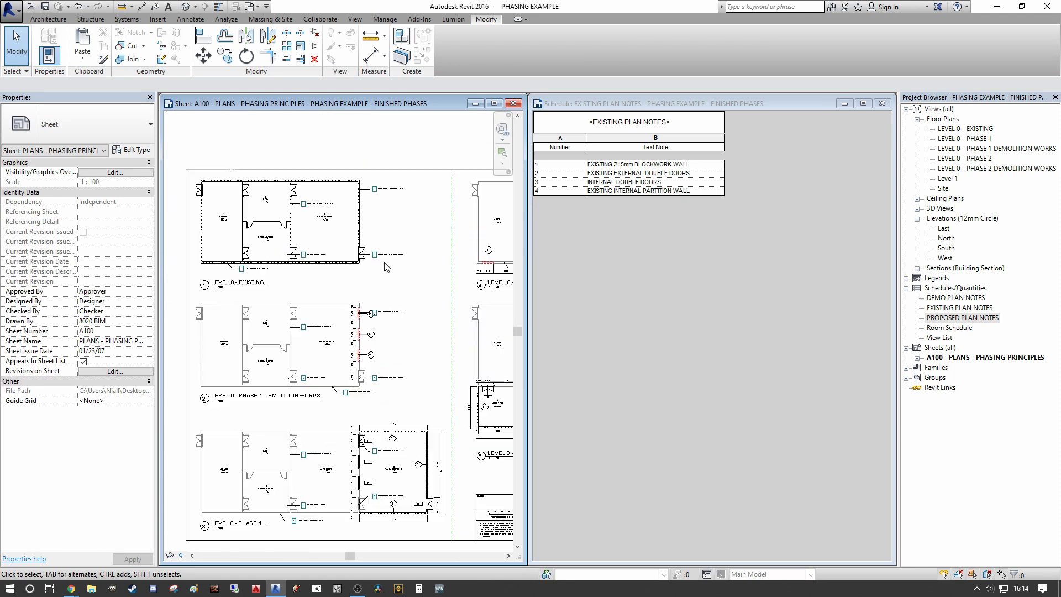
left_click(882, 103)
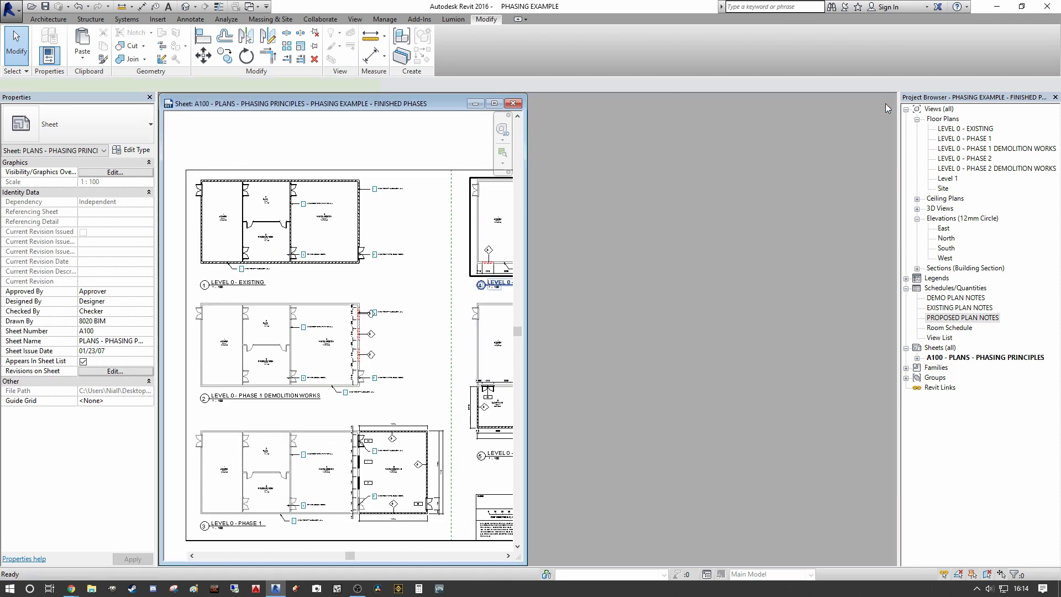
left_click(370, 242)
scroll(370, 241, "down", 3)
key("Escape")
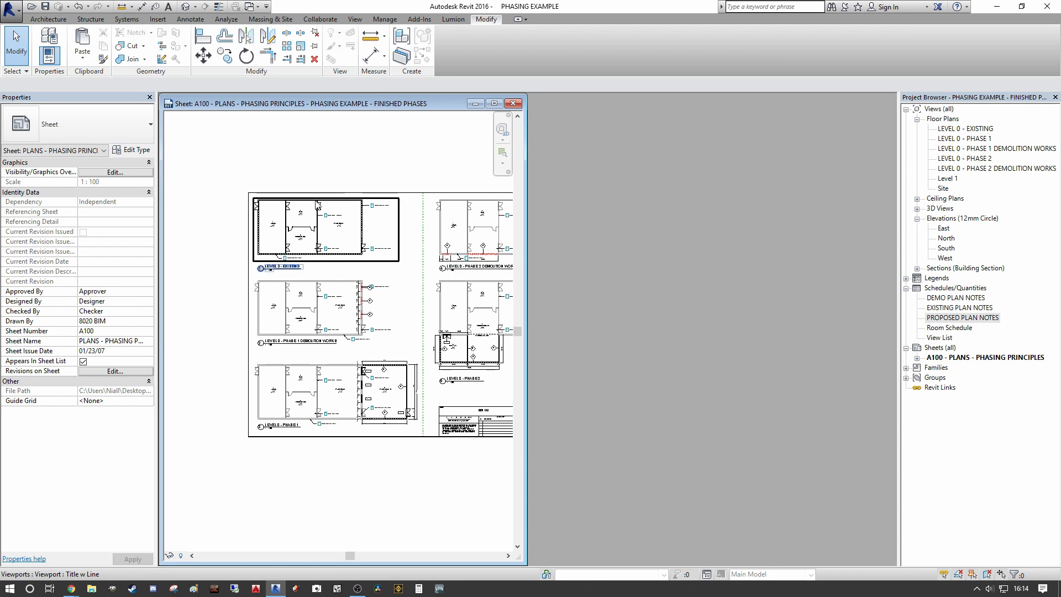
- Maximize the sheet A100 window and place the EXISTING PLAN NOTES schedule to the right of the LEVEL 0 - EXISTING plan
scroll(393, 234, "up", 3)
left_click(495, 104)
scroll(685, 243, "down", 4)
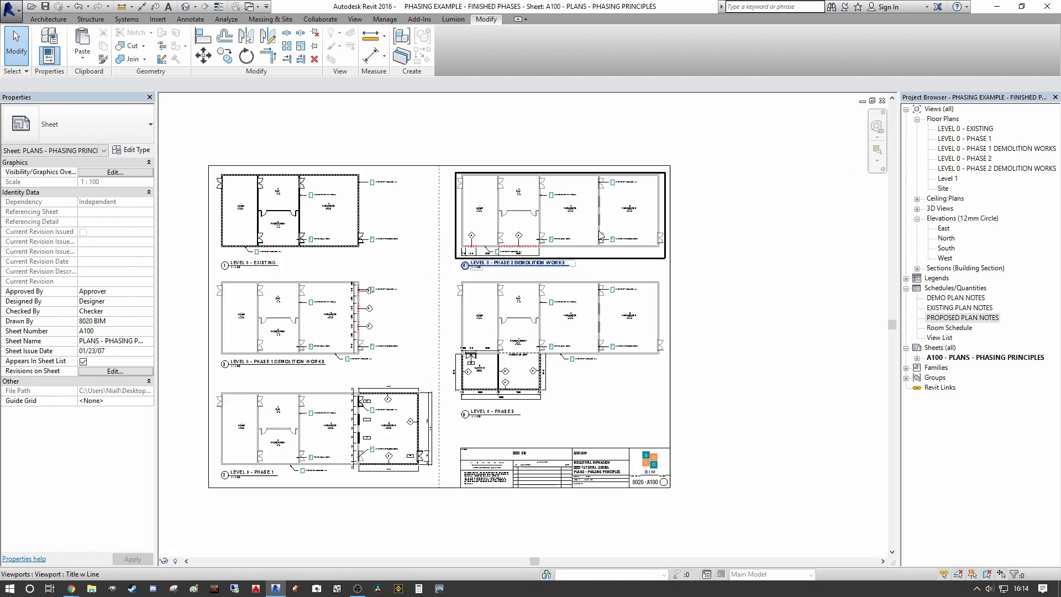
scroll(684, 241, "up", 3)
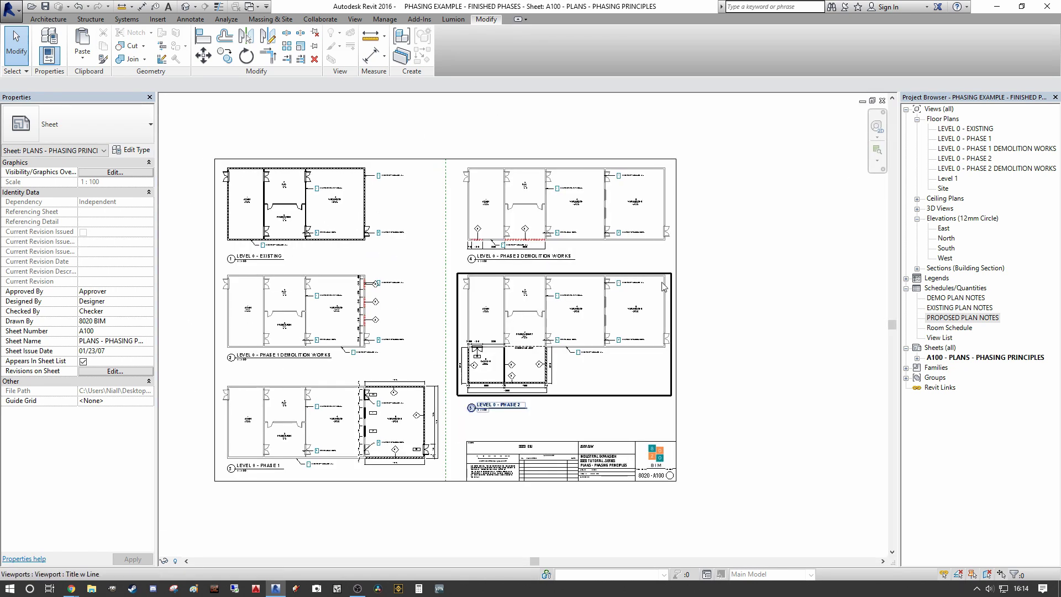
scroll(752, 307, "down", 1)
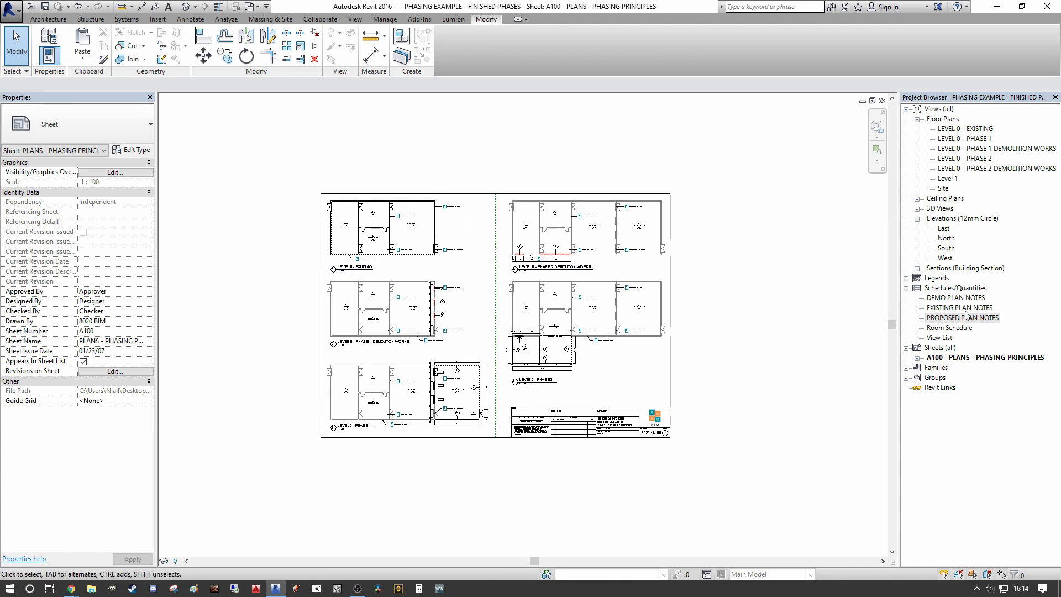
left_click_drag(960, 307, 475, 233)
scroll(475, 232, "up", 3)
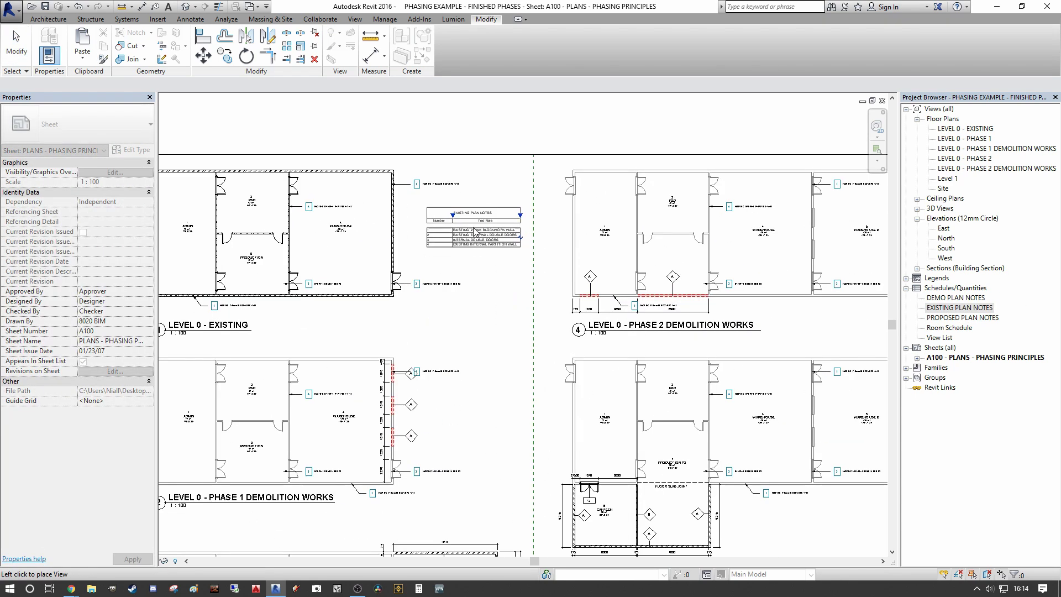
left_click(473, 220)
scroll(471, 255, "down", 2)
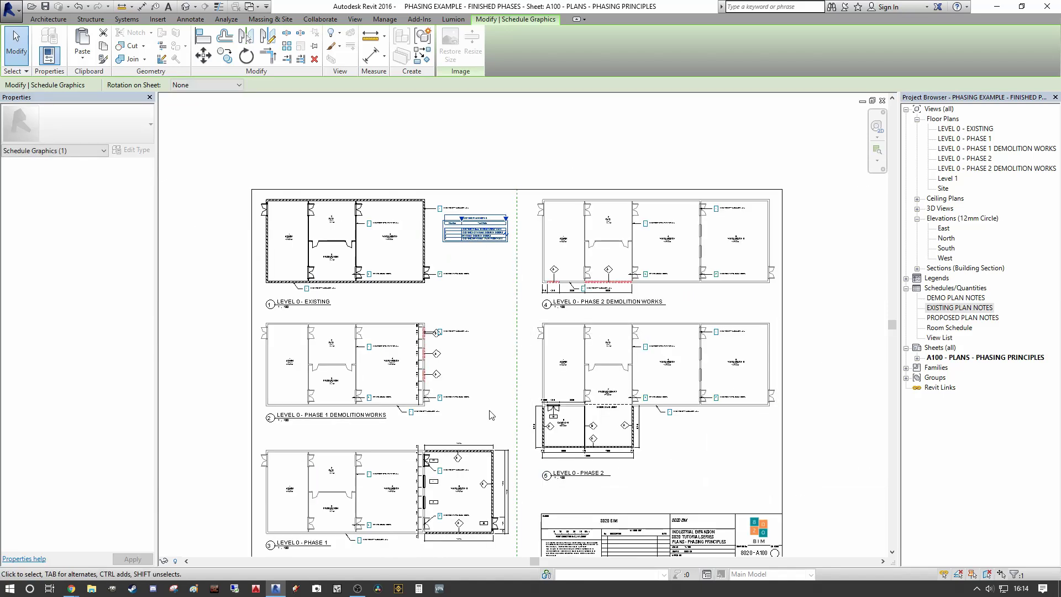
scroll(456, 331, "up", 3)
left_click(457, 330)
- Place the DEMO PLAN NOTES schedule beside the LEVEL 0 - PHASE 1 DEMOLITION WORKS plan, aligned under the existing notes schedule
scroll(453, 327, "down", 6)
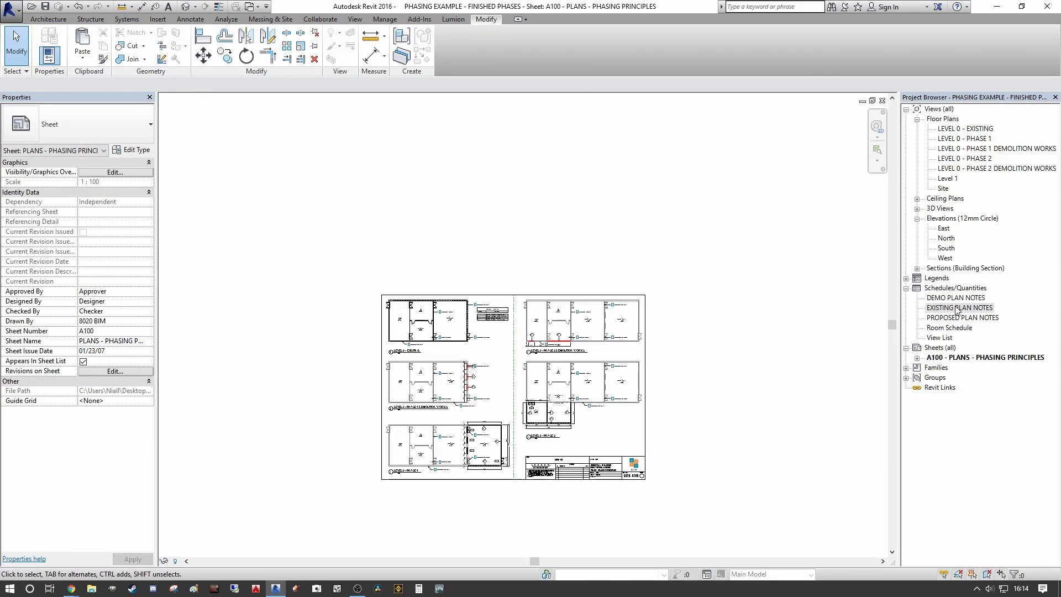
left_click_drag(955, 298, 512, 377)
scroll(510, 378, "up", 5)
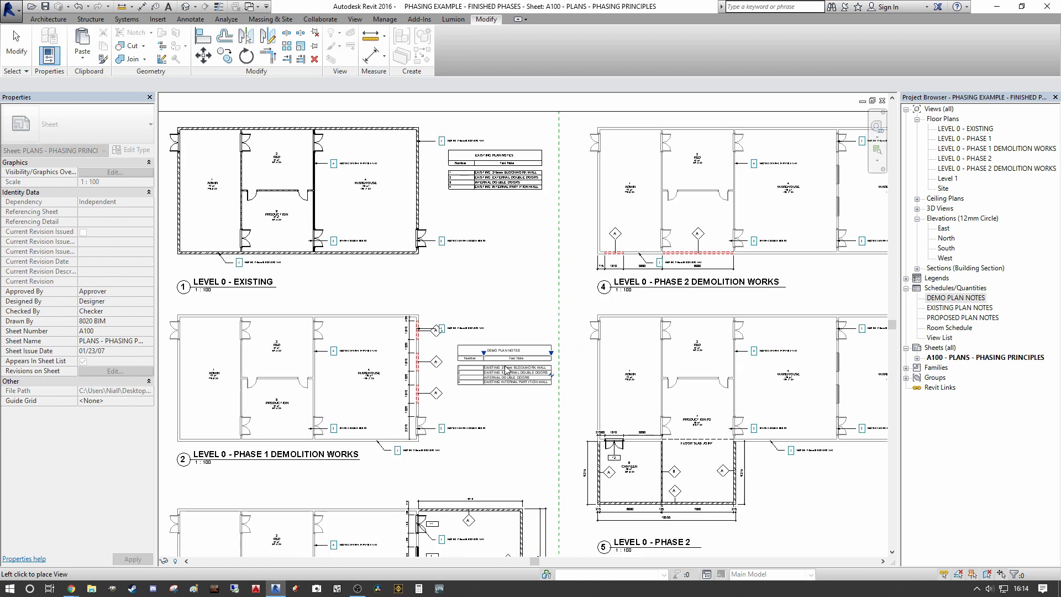
left_click(501, 363)
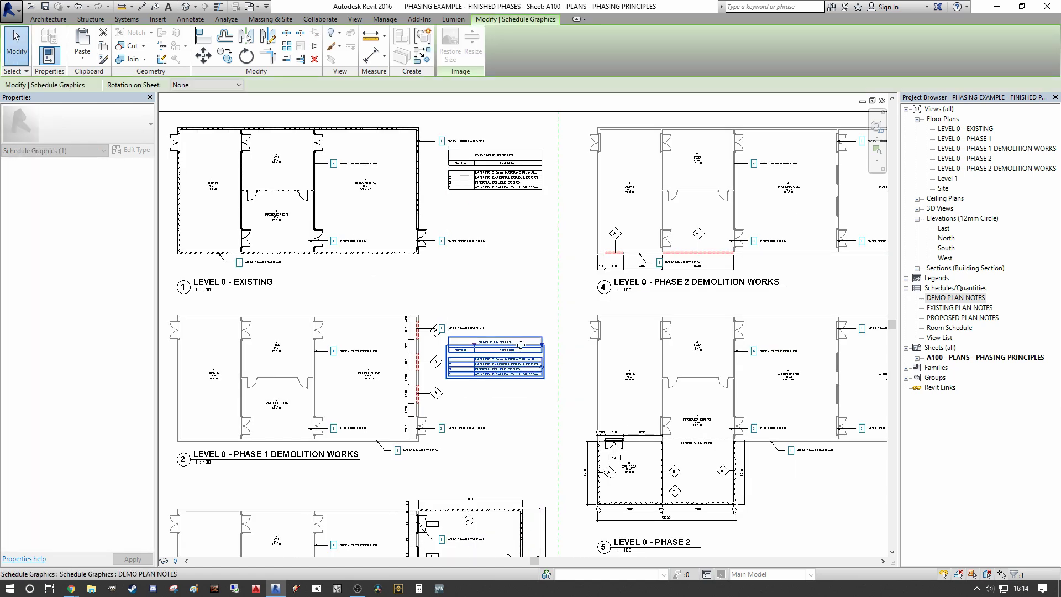
scroll(504, 315, "down", 3)
key("Escape")
scroll(892, 348, "up", 1)
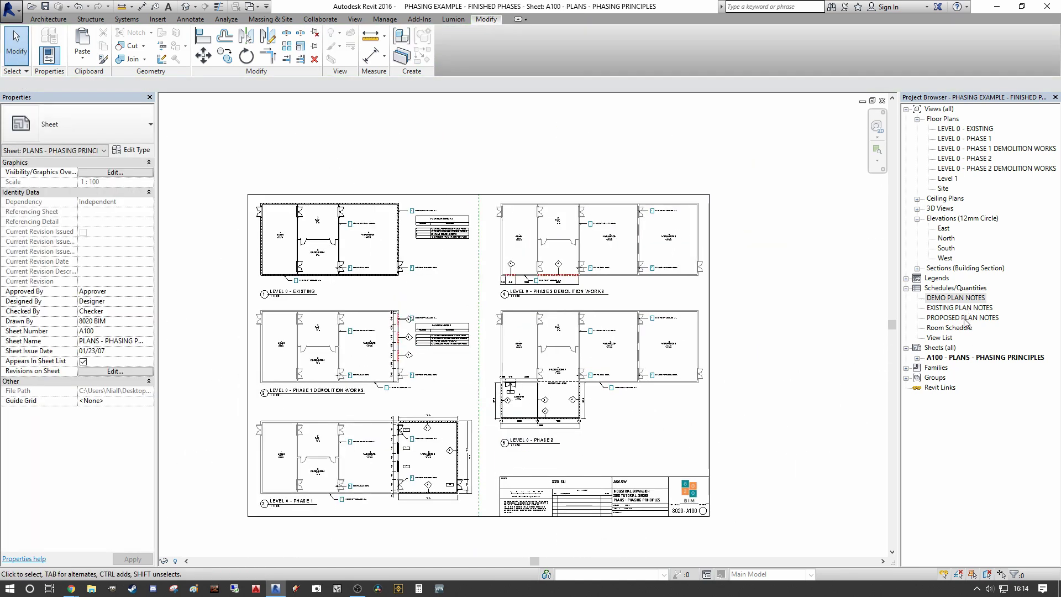
- Place the PROPOSED PLAN NOTES schedule on the sheet beside the extension in the LEVEL 0 - PHASE 2 plan
left_click_drag(966, 323, 619, 425)
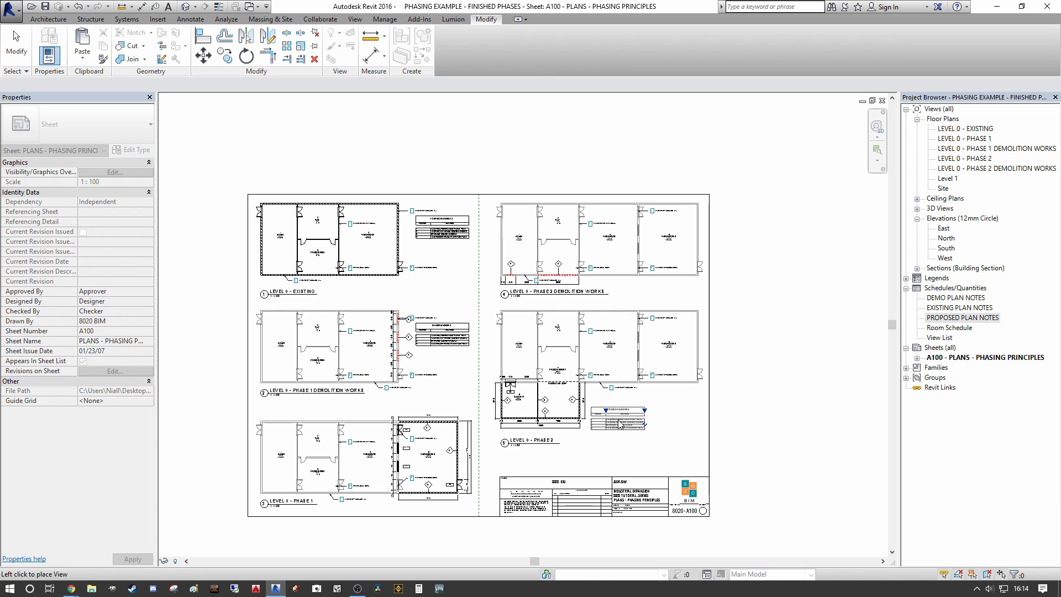
left_click(624, 419)
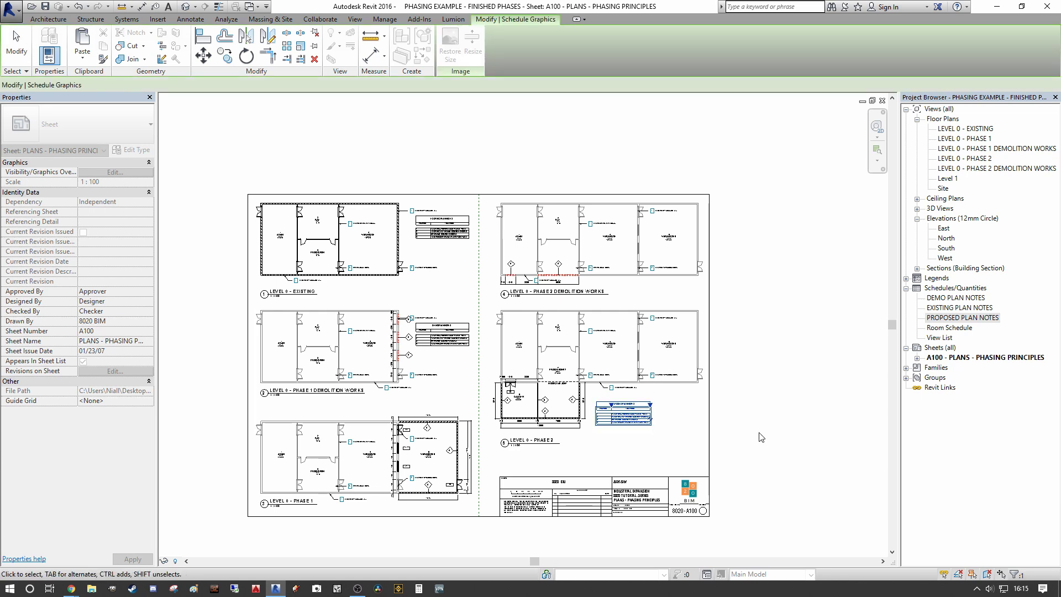
key("Escape")
- Examine the numbered notes around the warehouse in the LEVEL 0 - EXISTING plan against the EXISTING PLAN NOTES schedule
scroll(454, 257, "up", 5)
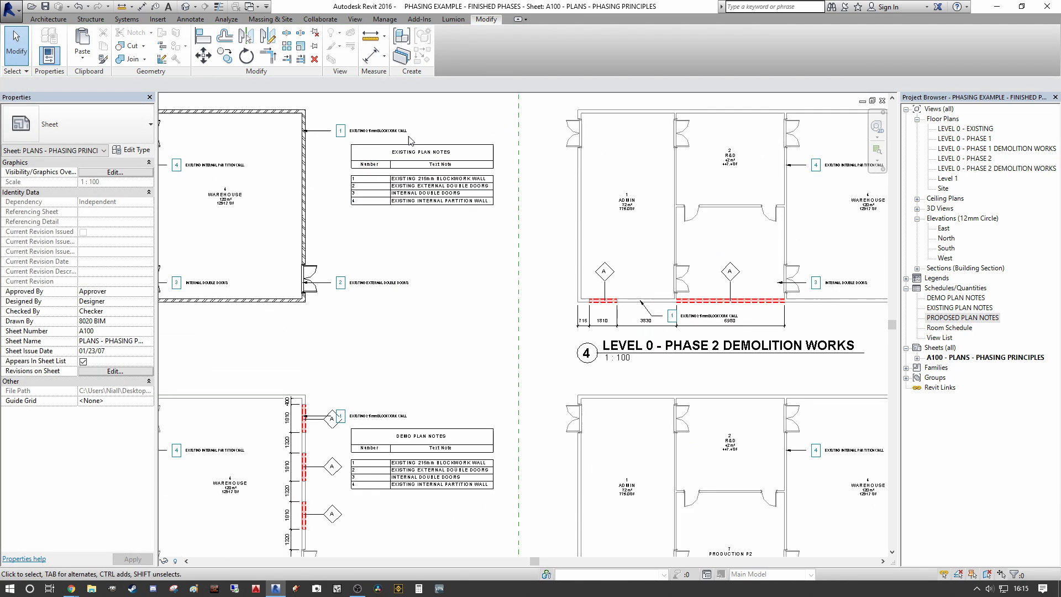
scroll(409, 140, "down", 3)
scroll(360, 220, "up", 6)
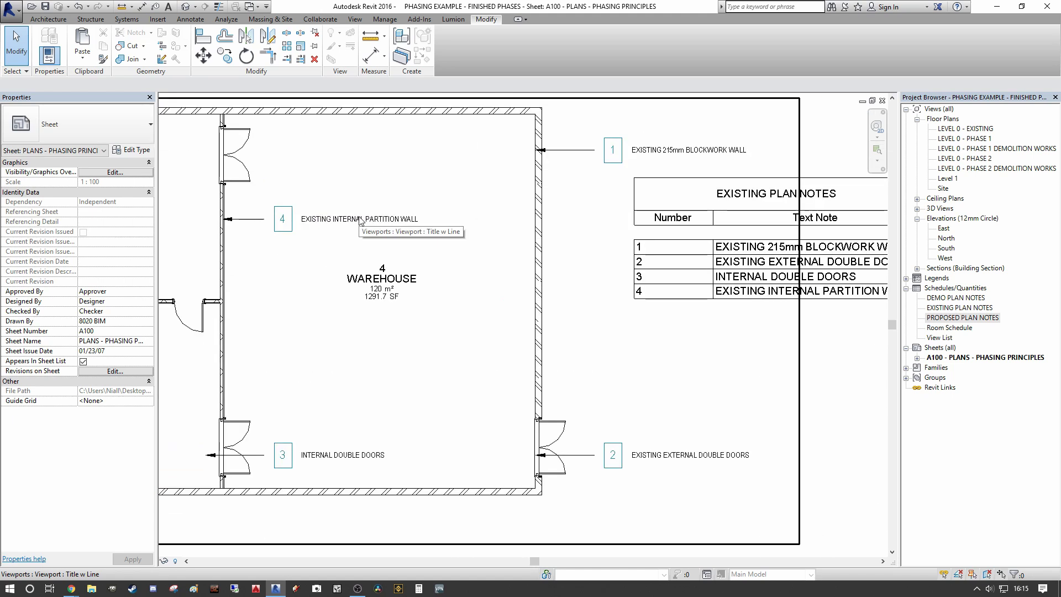
scroll(360, 220, "down", 2)
scroll(354, 219, "up", 2)
scroll(332, 217, "down", 2)
middle_click_drag(309, 210, 302, 215)
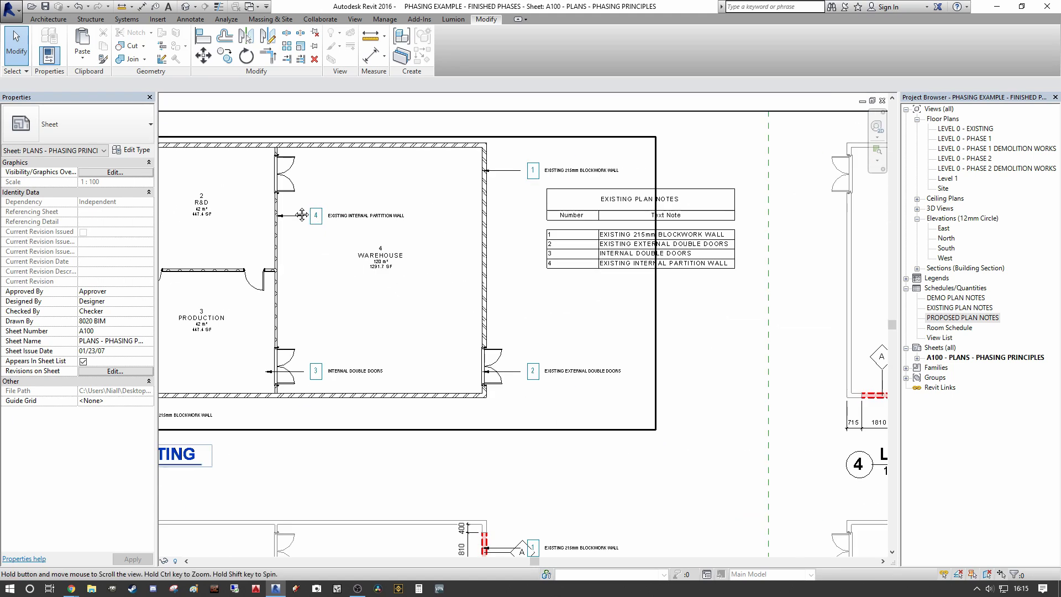
scroll(342, 224, "up", 2)
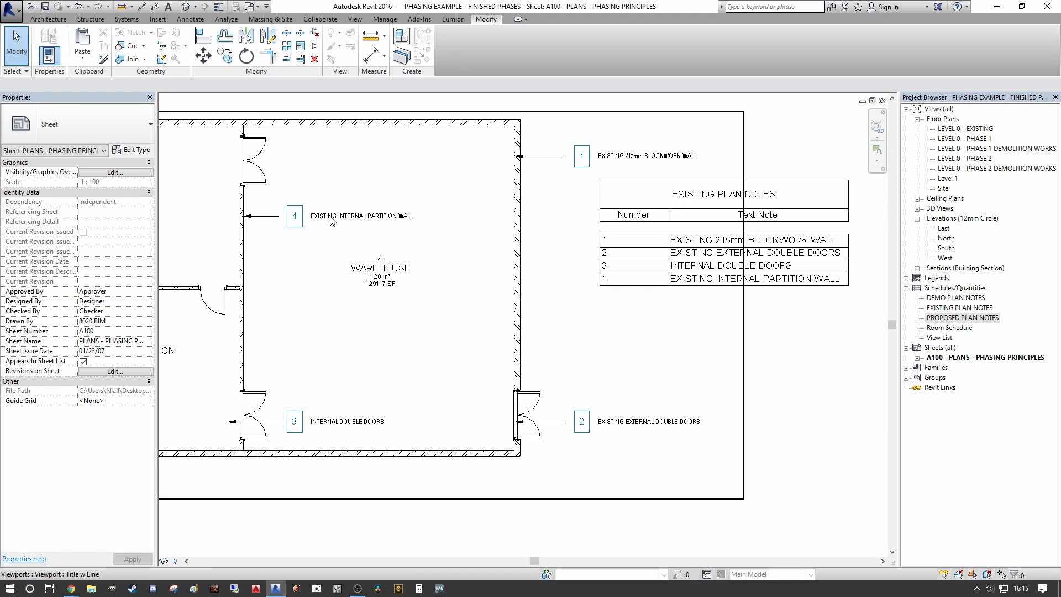
scroll(353, 224, "down", 2)
scroll(310, 231, "up", 3)
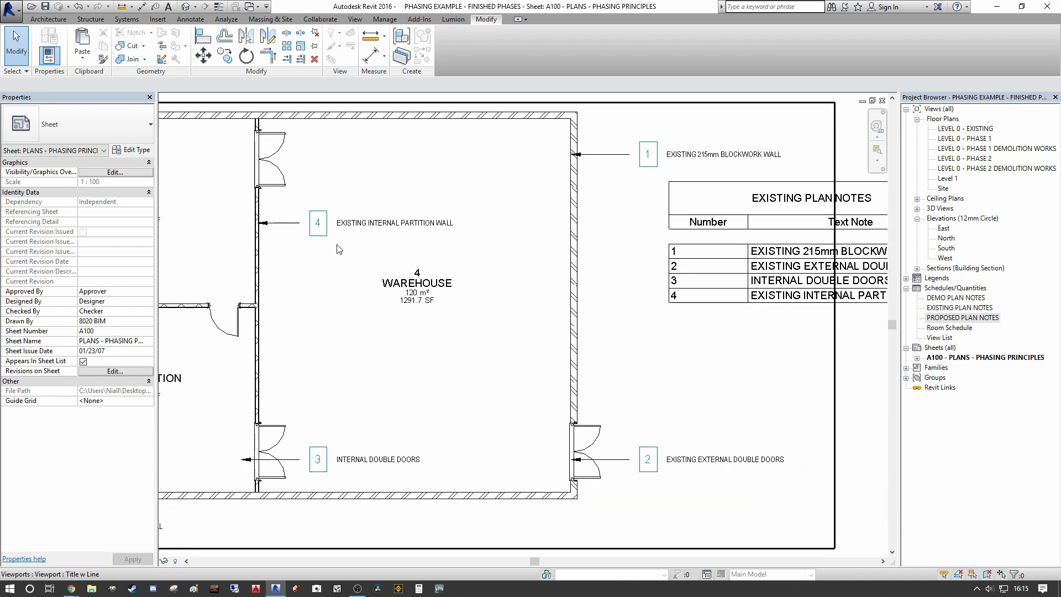
scroll(246, 258, "up", 2)
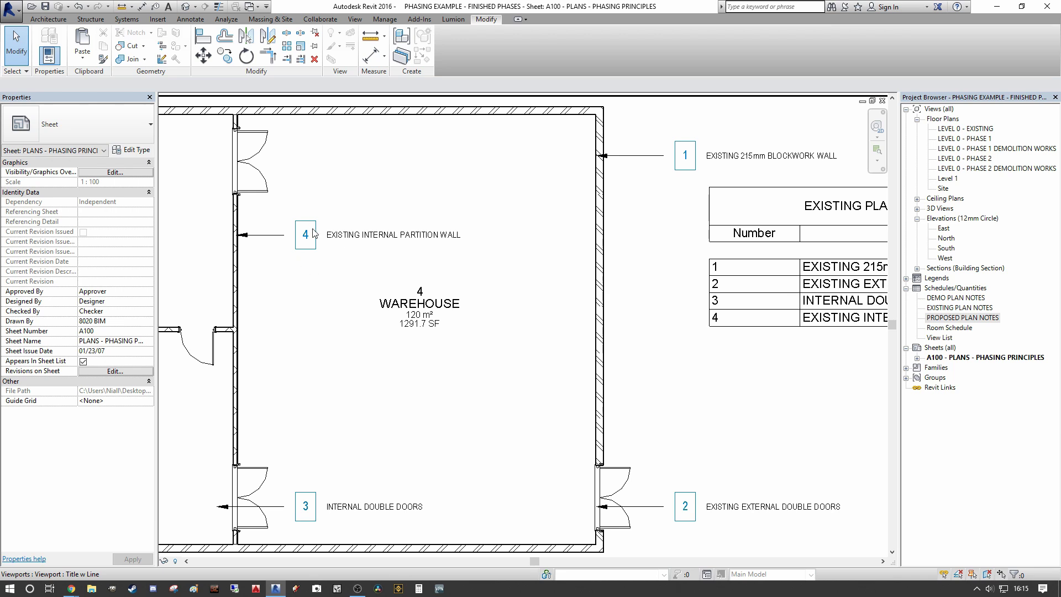
scroll(308, 239, "down", 1)
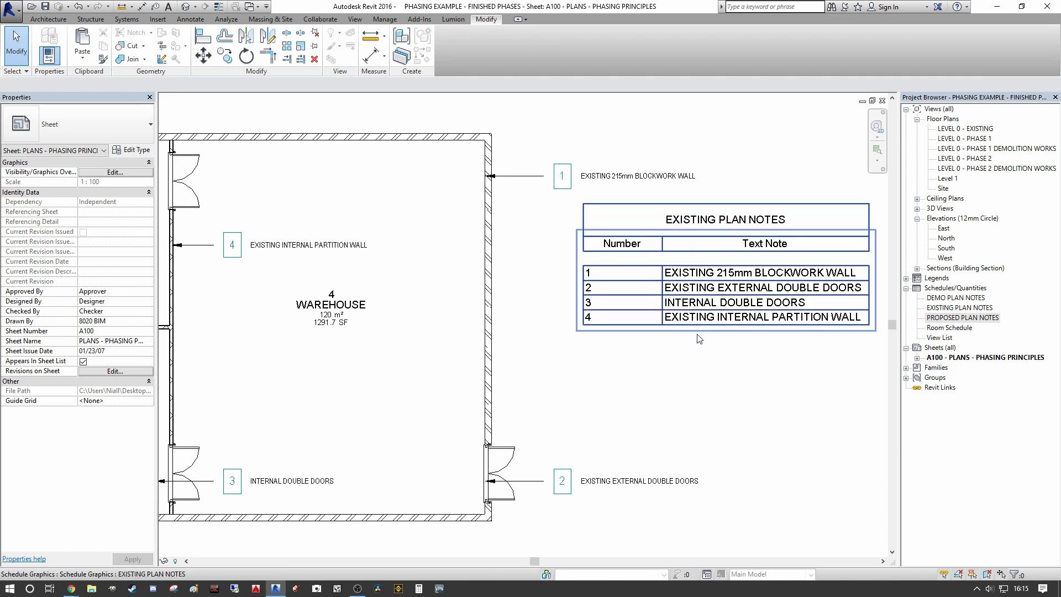
- Try turning off Note Visibility for note 4 at the internal partition wall inside the LEVEL 0 - EXISTING viewport, and leave the viewport
left_click(288, 244)
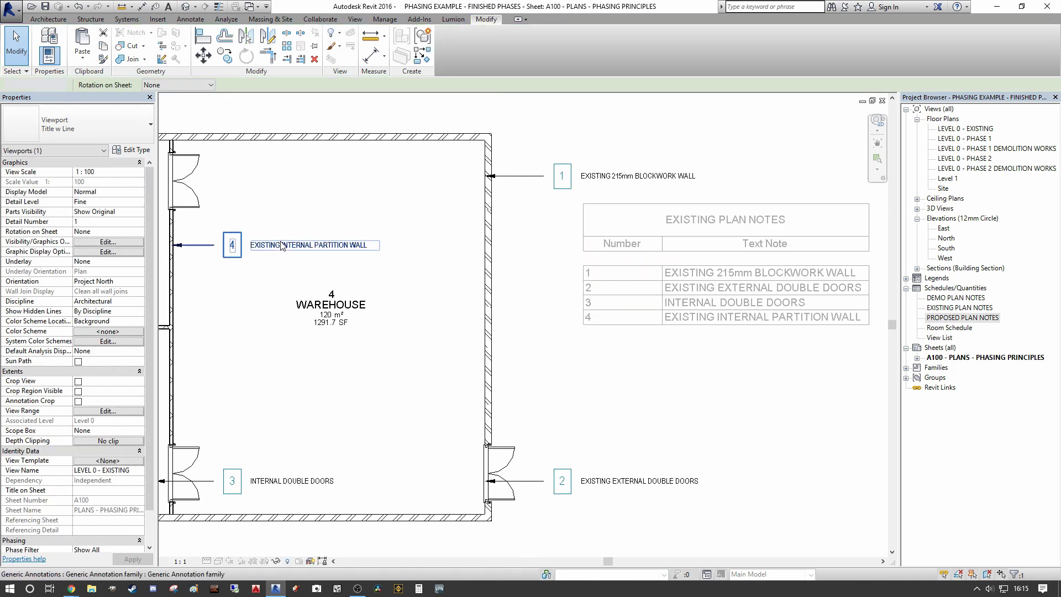
left_click(82, 212)
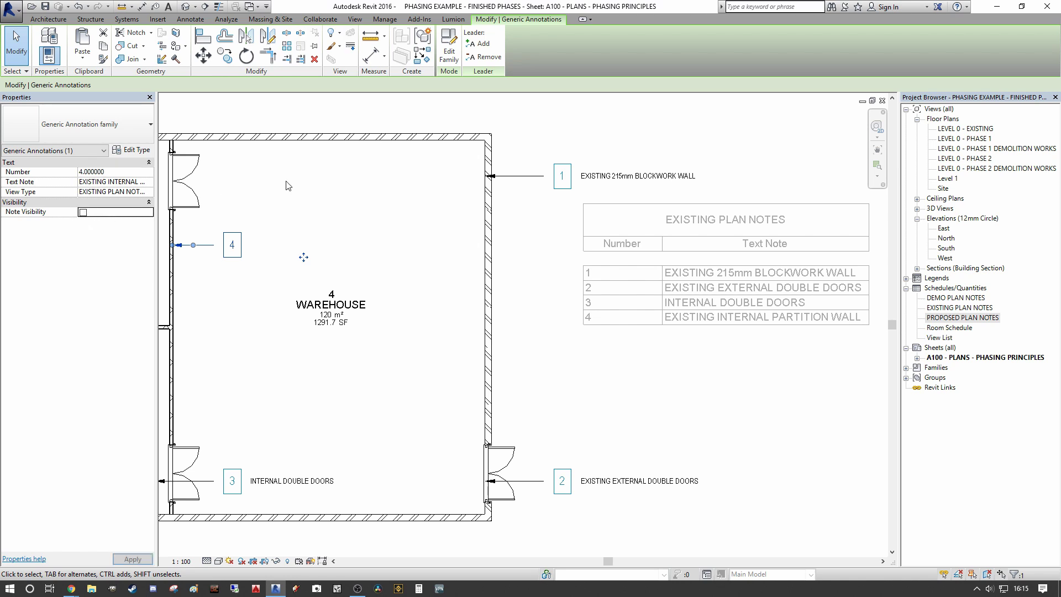
left_click(293, 183)
scroll(317, 137, "down", 1)
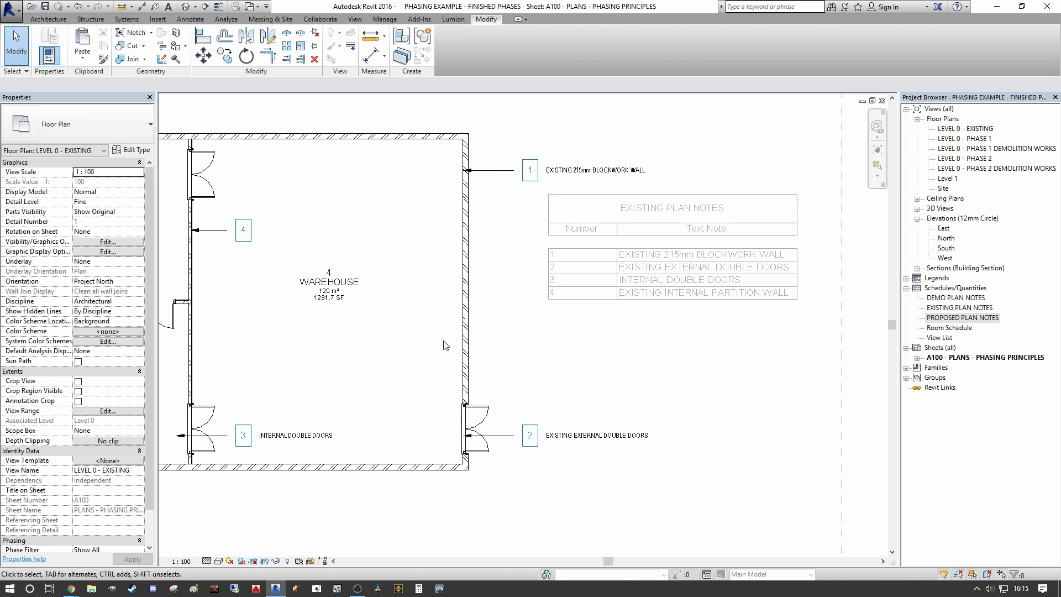
scroll(303, 298, "down", 2)
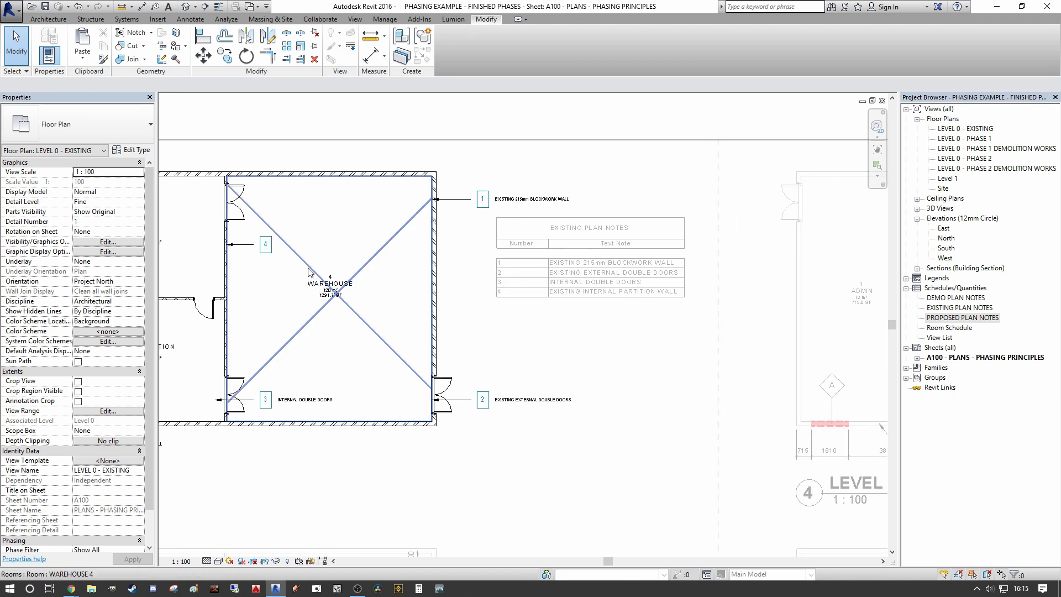
scroll(304, 266, "down", 3)
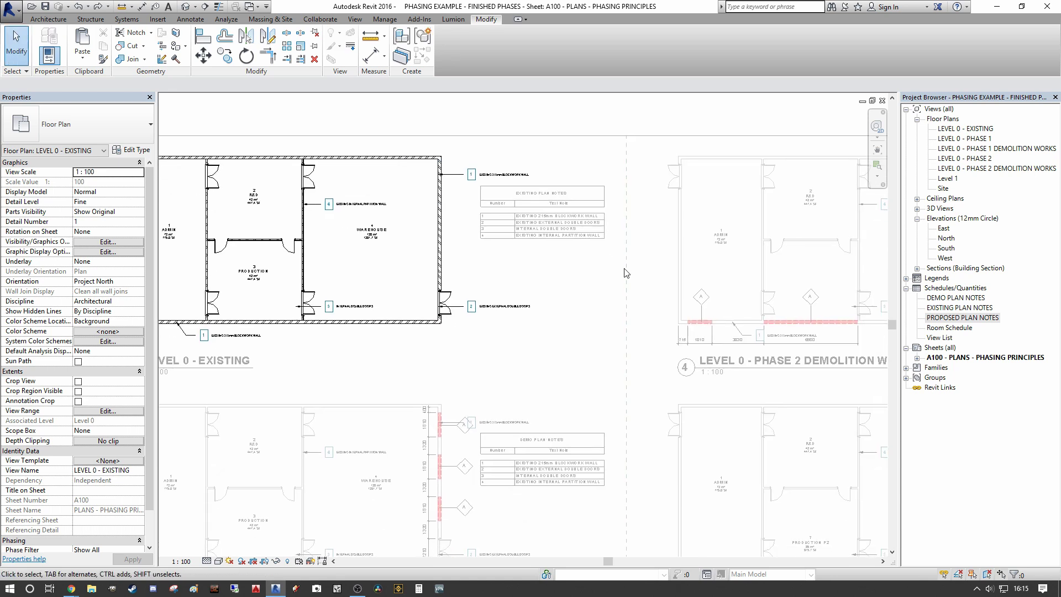
double_click(595, 349)
- Examine the existing, demo and proposed note schedules beside their plans on sheet A100
middle_click_drag(593, 348, 589, 334)
middle_click_drag(548, 222, 526, 202)
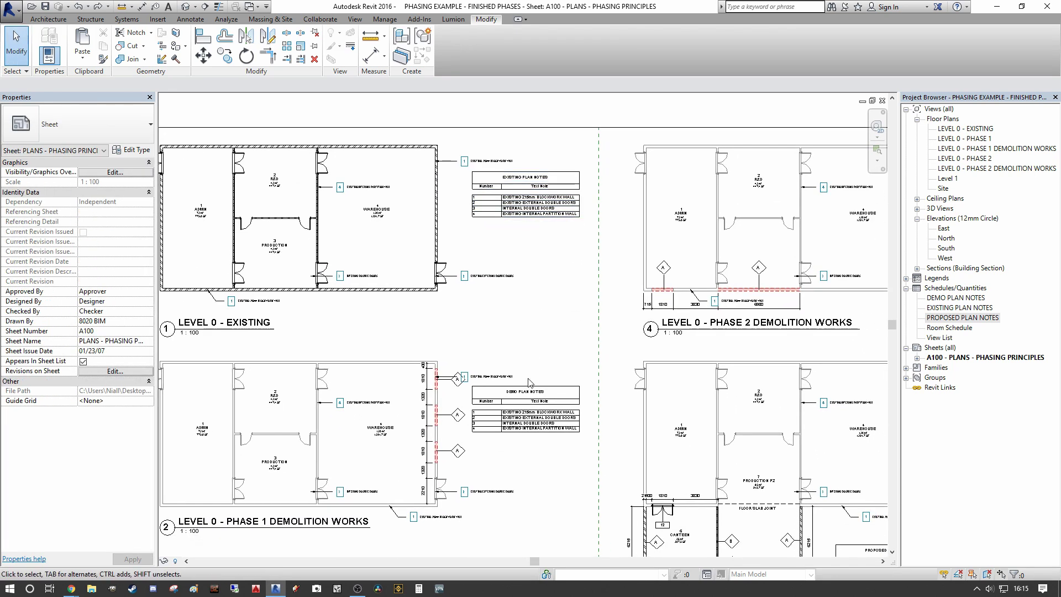
scroll(515, 407, "up", 3)
scroll(520, 408, "down", 5)
middle_click_drag(535, 407, 470, 382)
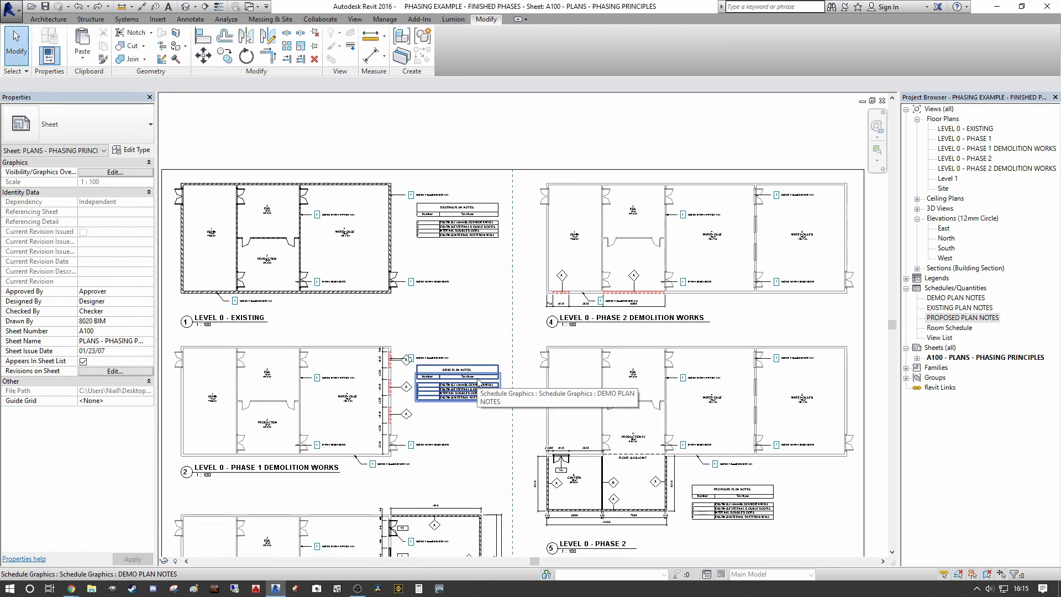
scroll(553, 306, "up", 3)
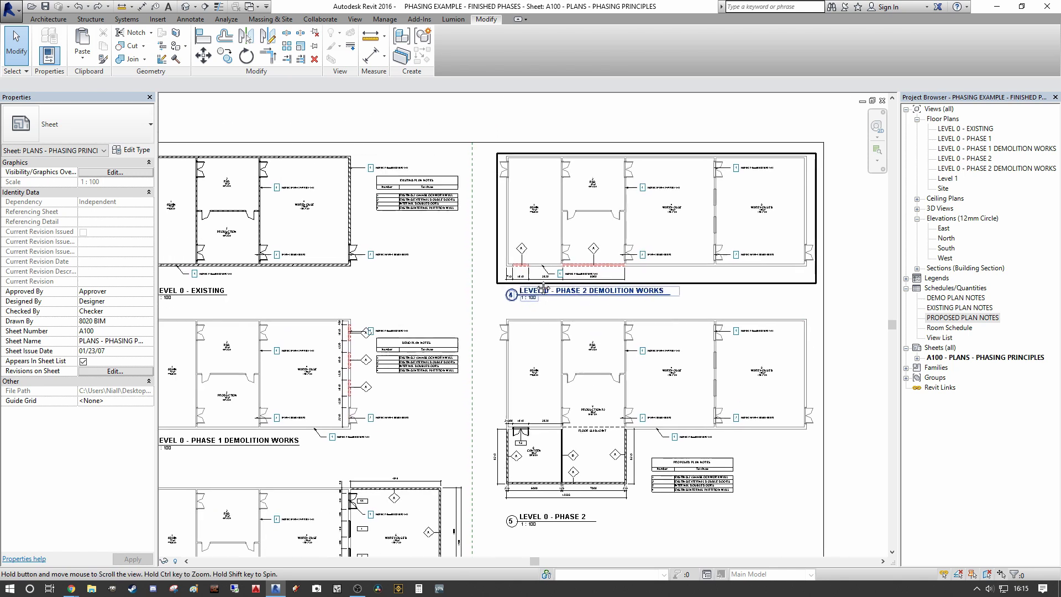
middle_click_drag(367, 205, 434, 179)
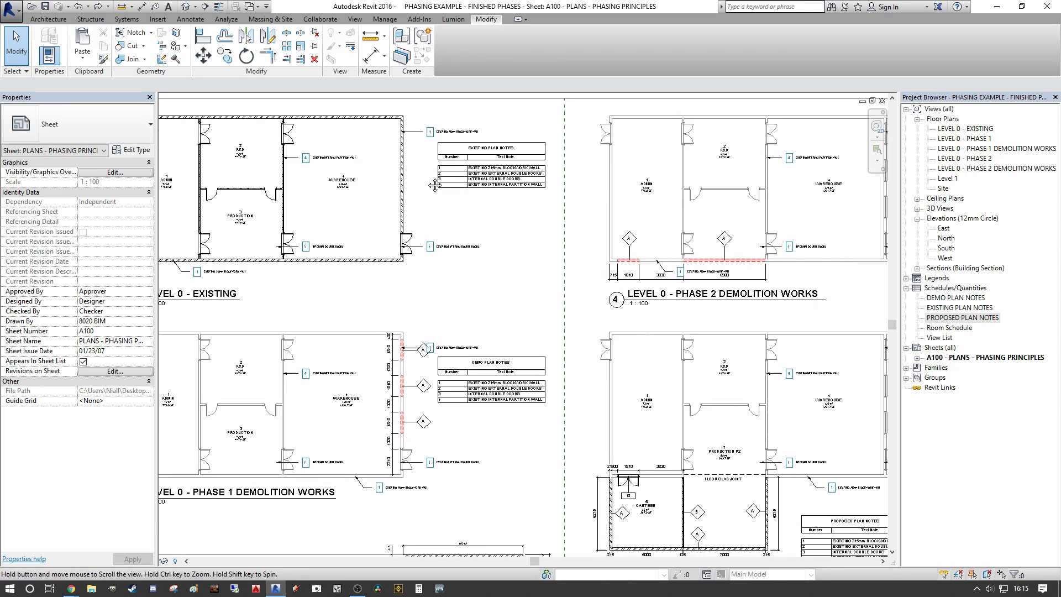
scroll(286, 375, "down", 3)
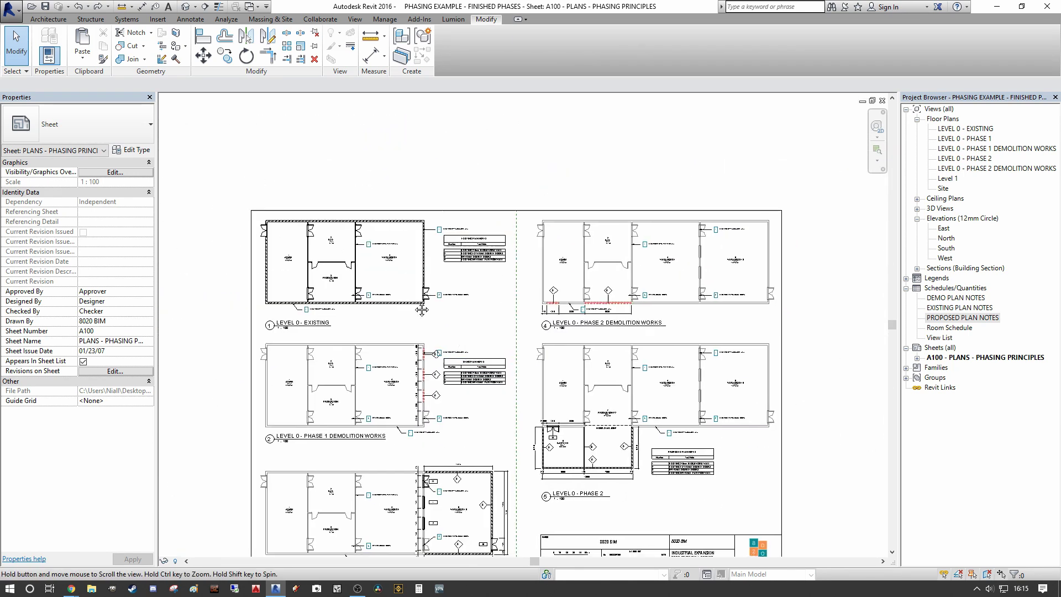
scroll(540, 518, "up", 2)
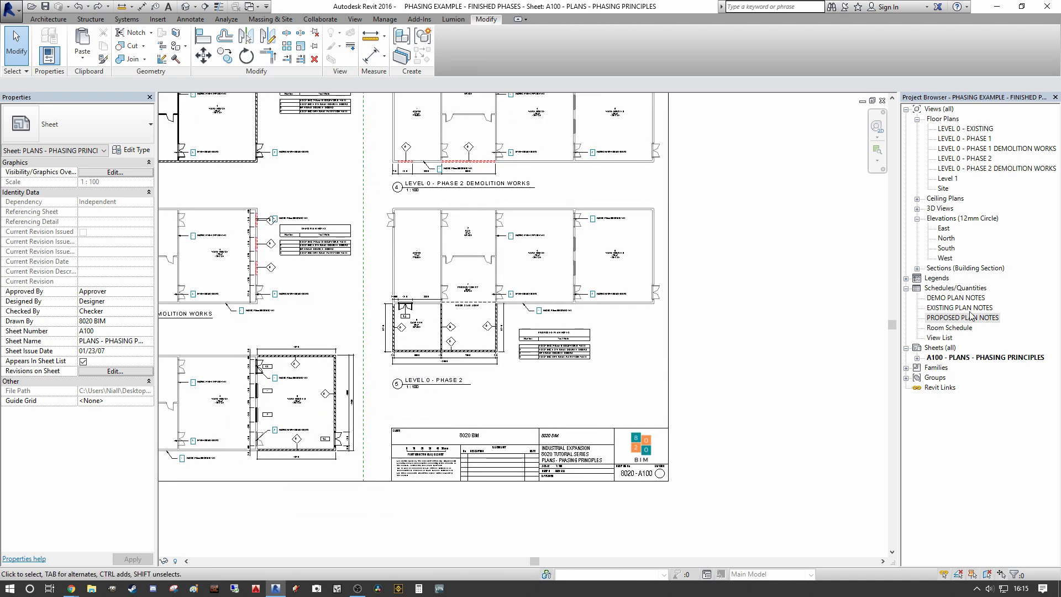
- Duplicate the EXISTING PLAN NOTES schedule and title the copy MASTER ANNOTATION SCHEDULE
double_click(961, 307)
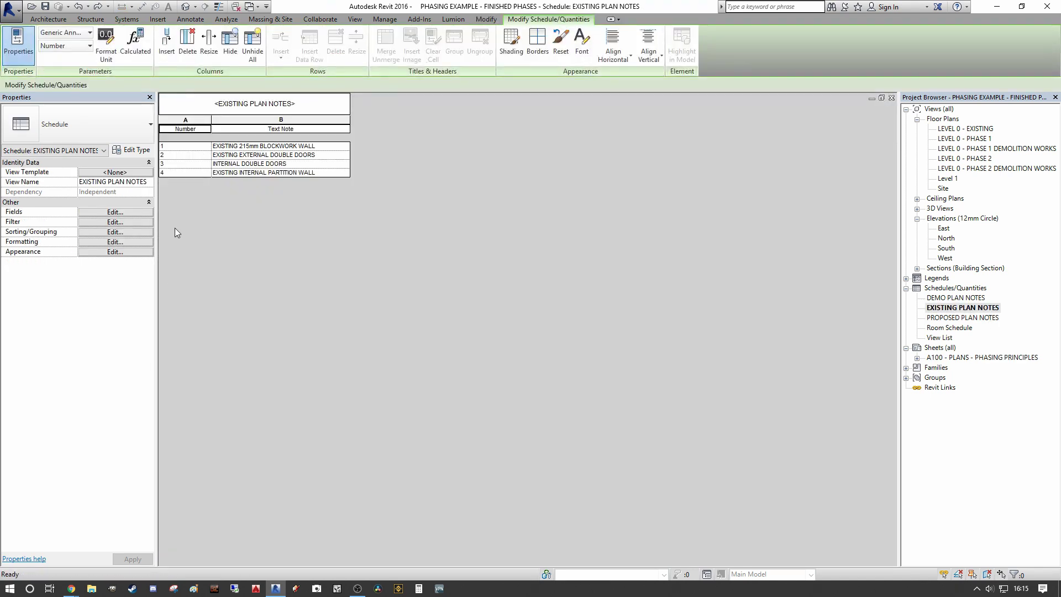
right_click(958, 313)
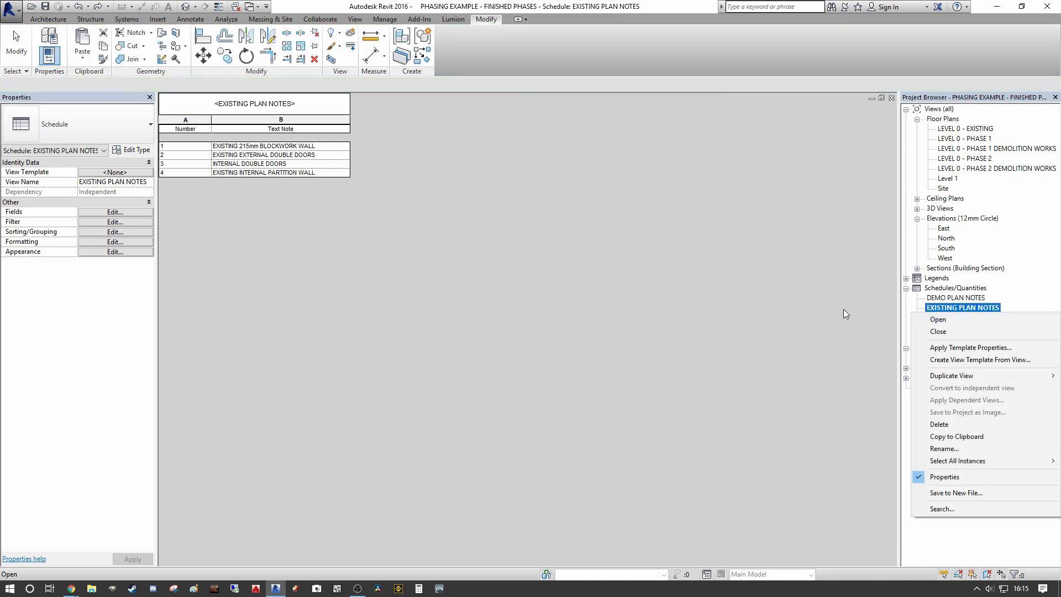
mouse_move(971, 377)
left_click(829, 377)
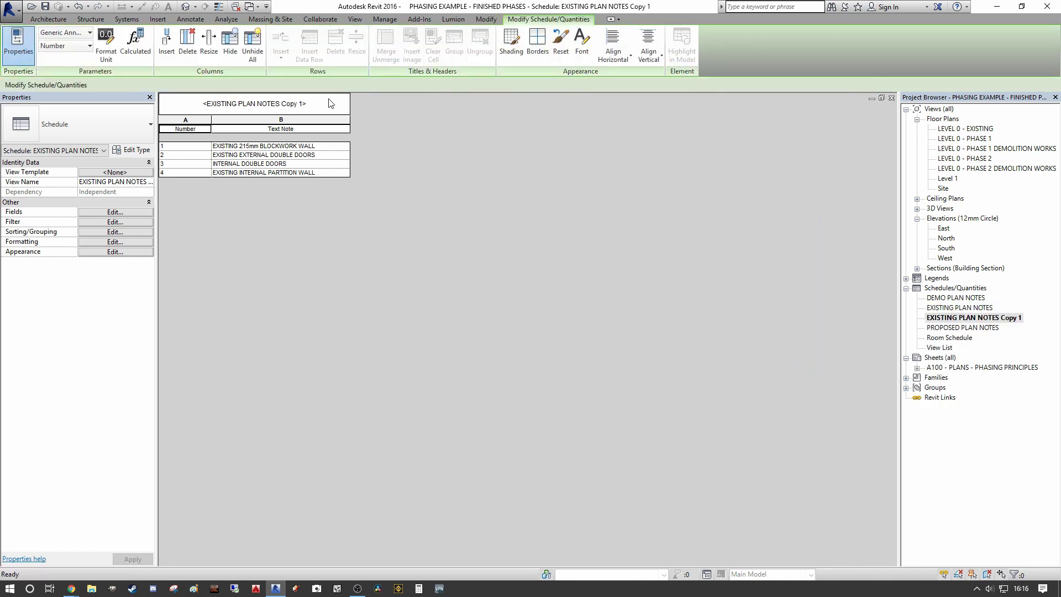
left_click(312, 113)
type("MAST")
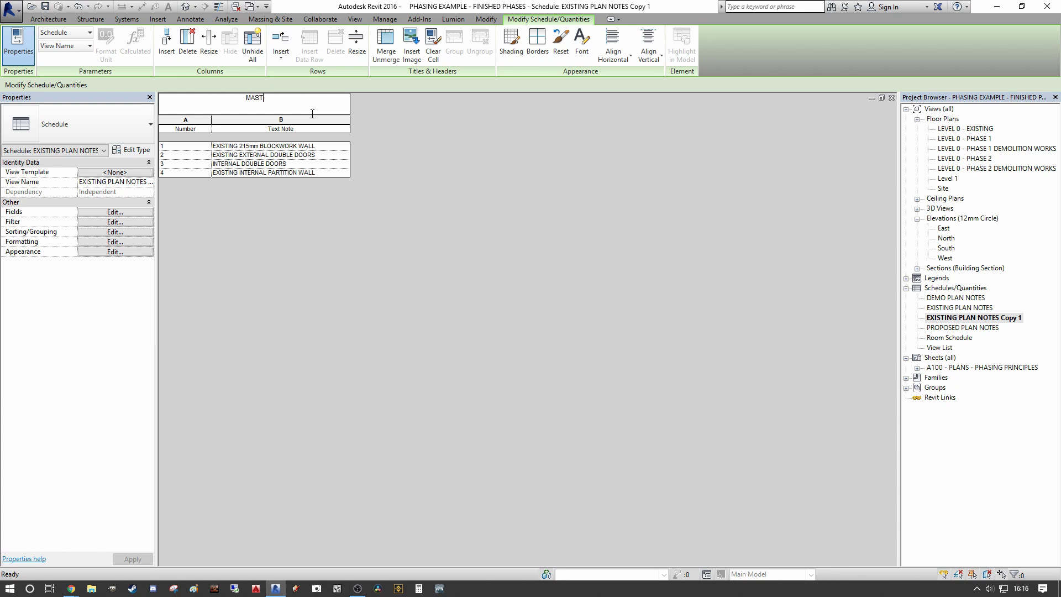
type("ON SCHEDULE")
- Clear the existing Number and Text Note sorting from the MASTER ANNOTATION SCHEDULE
left_click(143, 212)
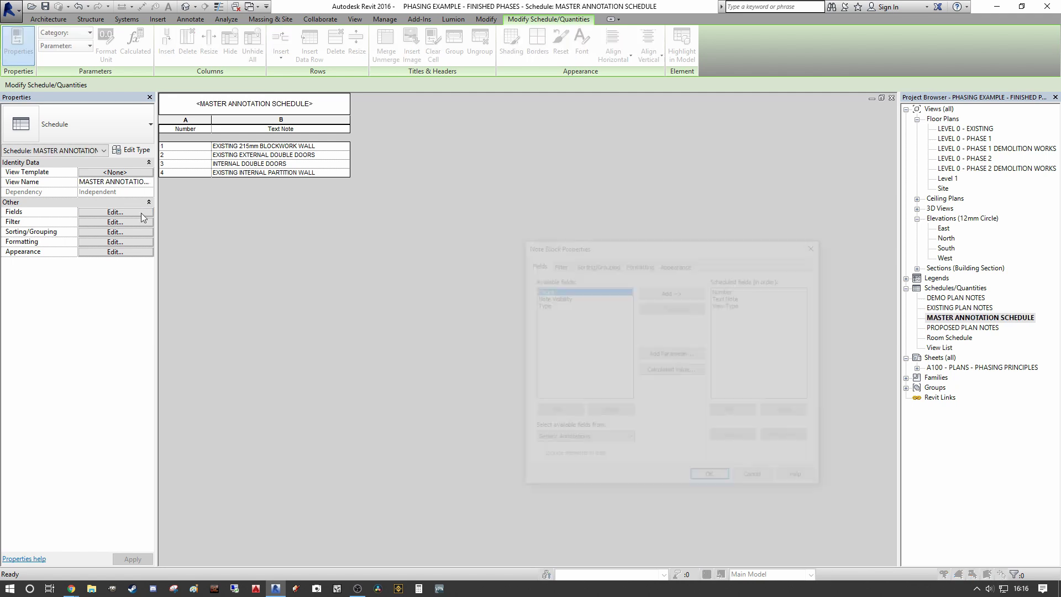
left_click(565, 266)
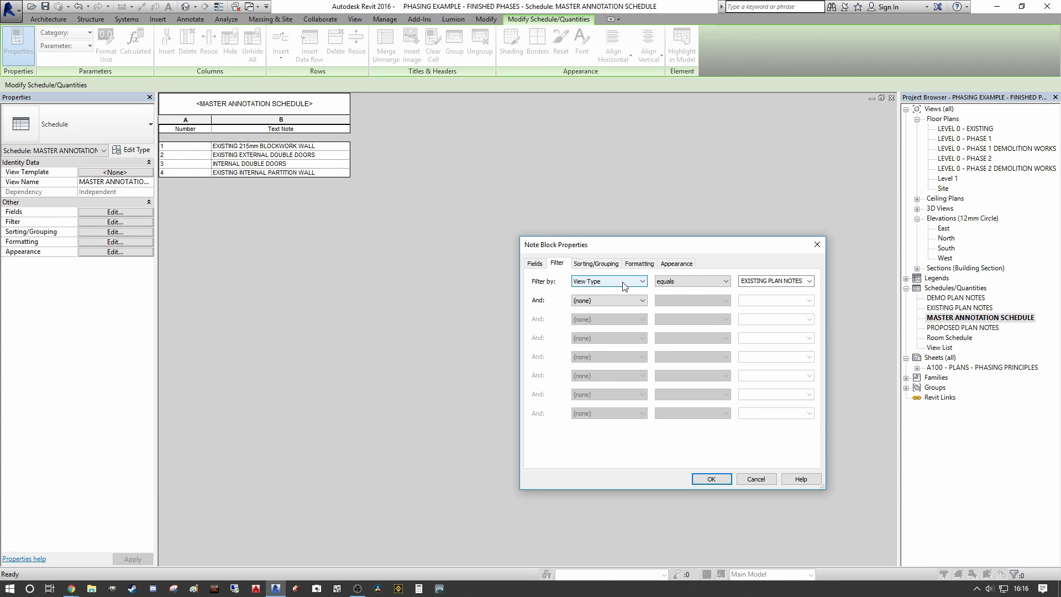
left_click(624, 286)
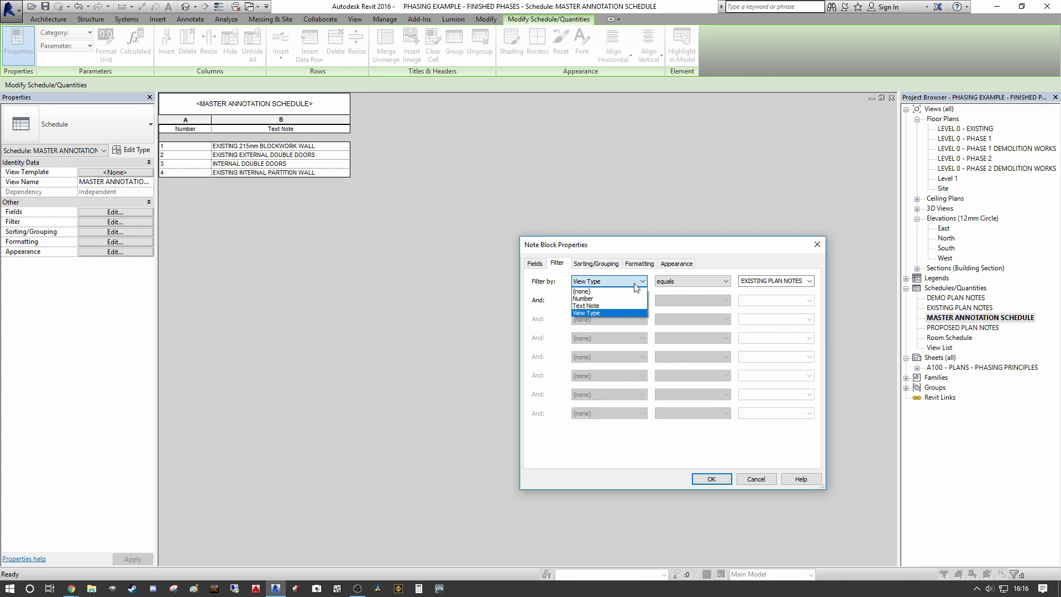
left_click(607, 266)
left_click(605, 271)
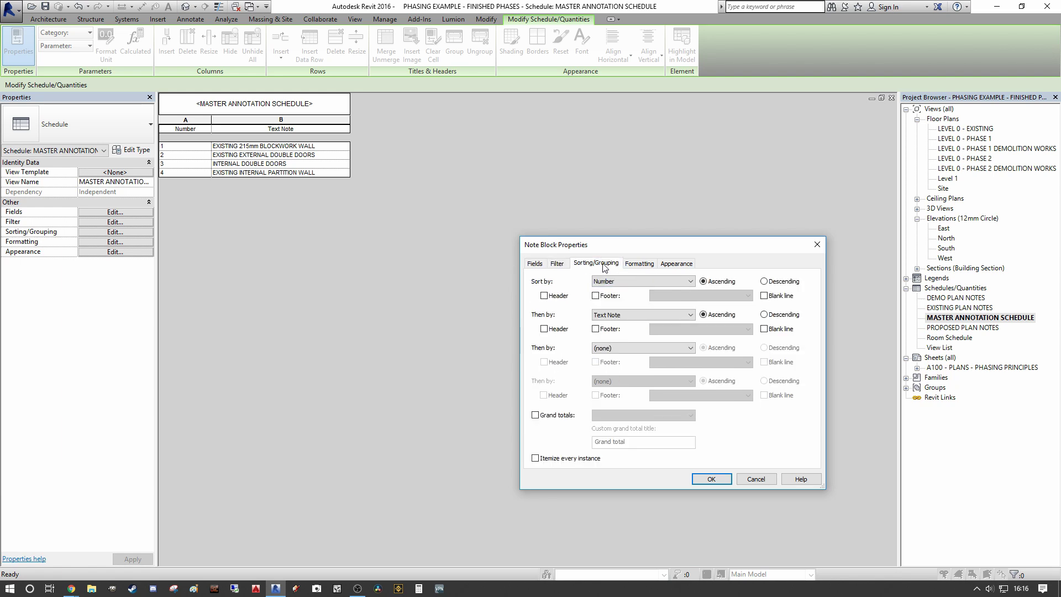
left_click(651, 313)
left_click(627, 325)
left_click(630, 281)
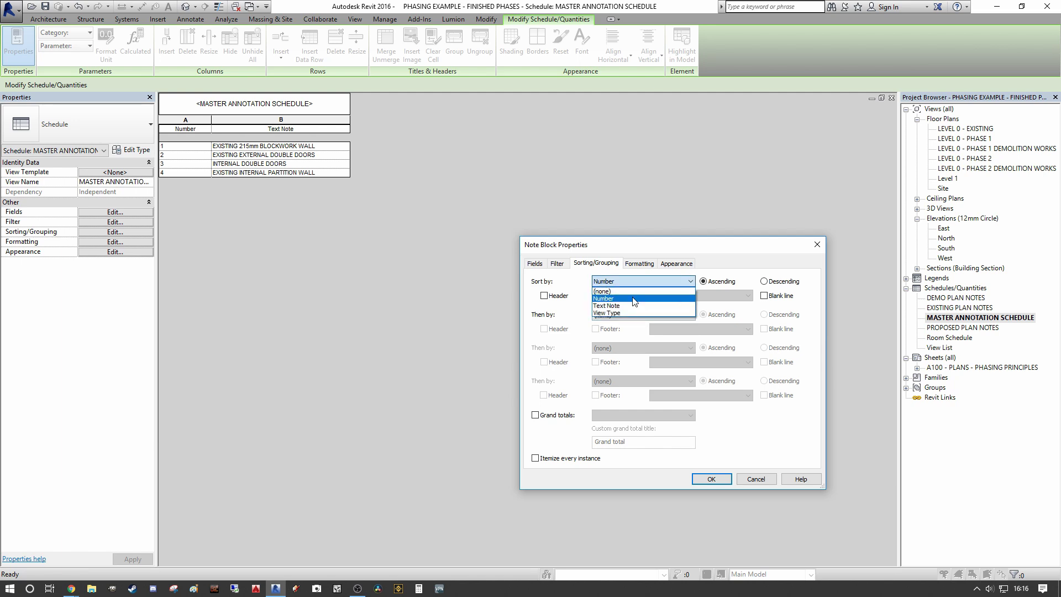
left_click(629, 291)
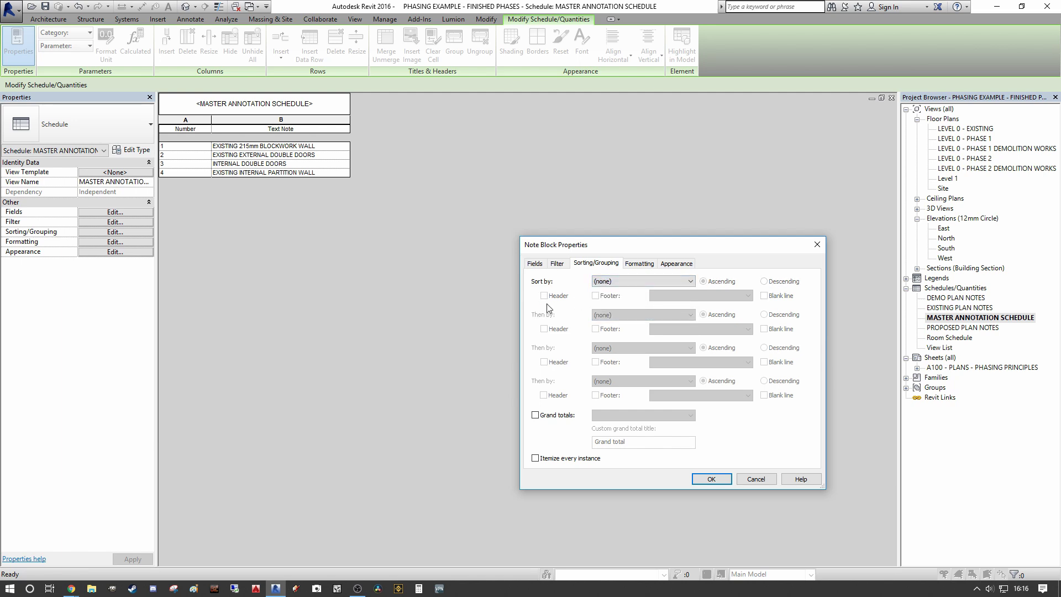
- Sort the master schedule first by View Type, with a header and a footer showing title, count and totals
left_click(681, 279)
left_click(658, 313)
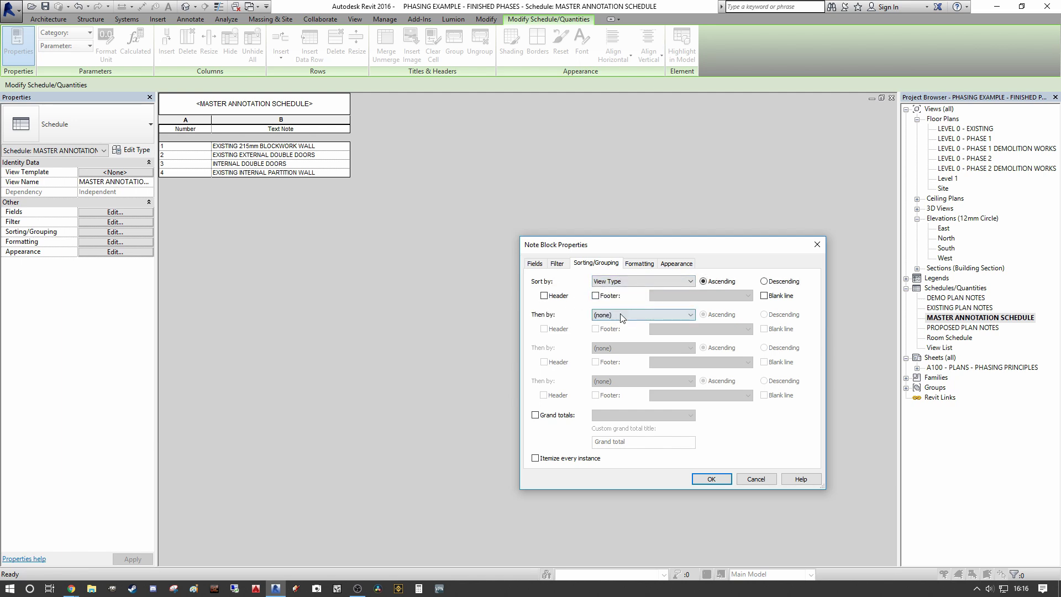
left_click(555, 296)
left_click(595, 296)
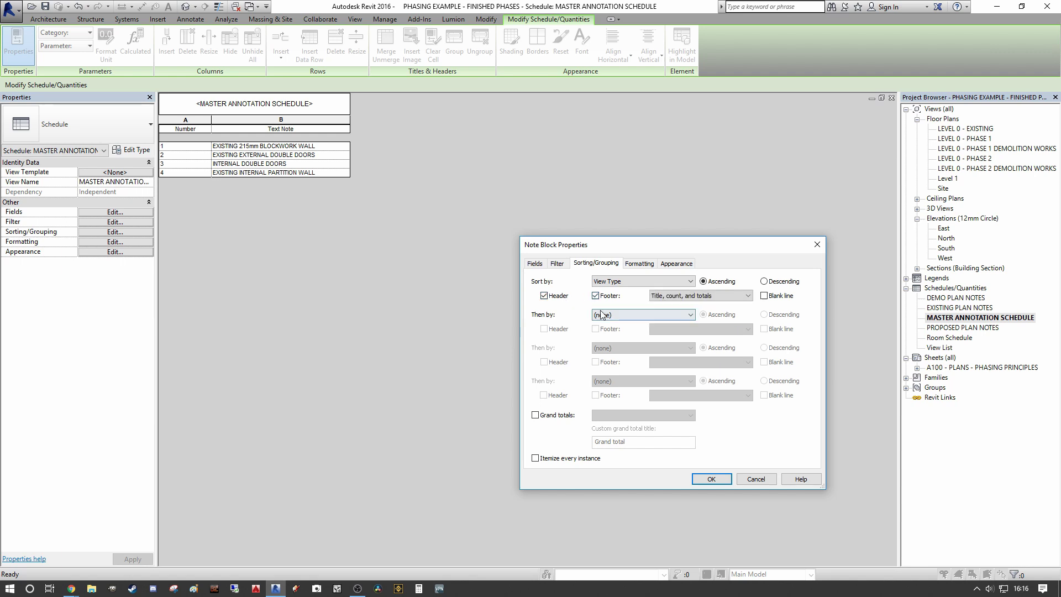
- Add Number and Text Note as the second and third sort fields, and apply the master schedule's properties
left_click(676, 314)
left_click(627, 330)
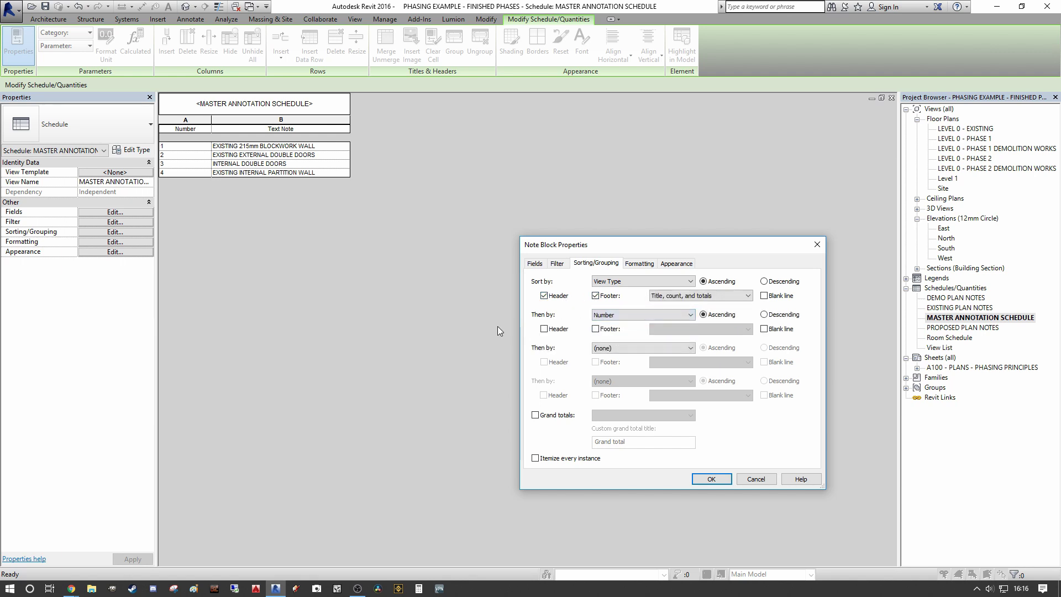
left_click(641, 348)
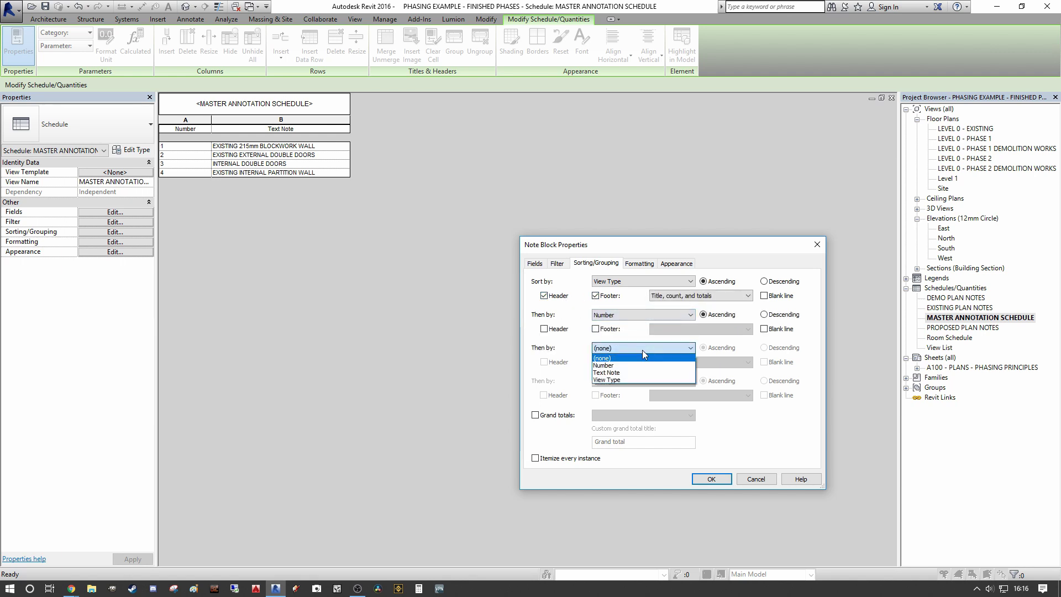
left_click(614, 374)
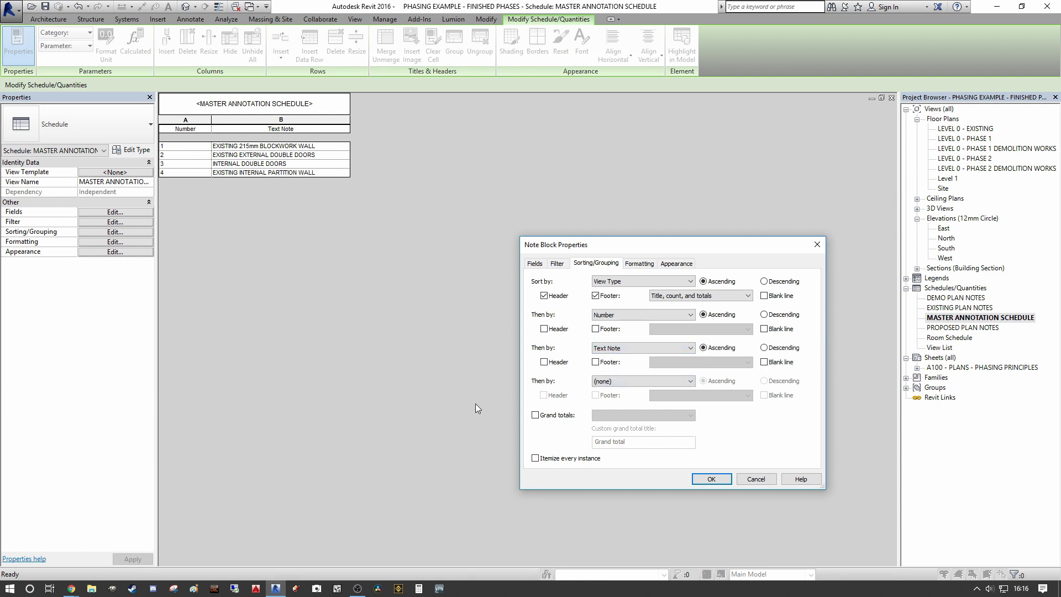
left_click(640, 266)
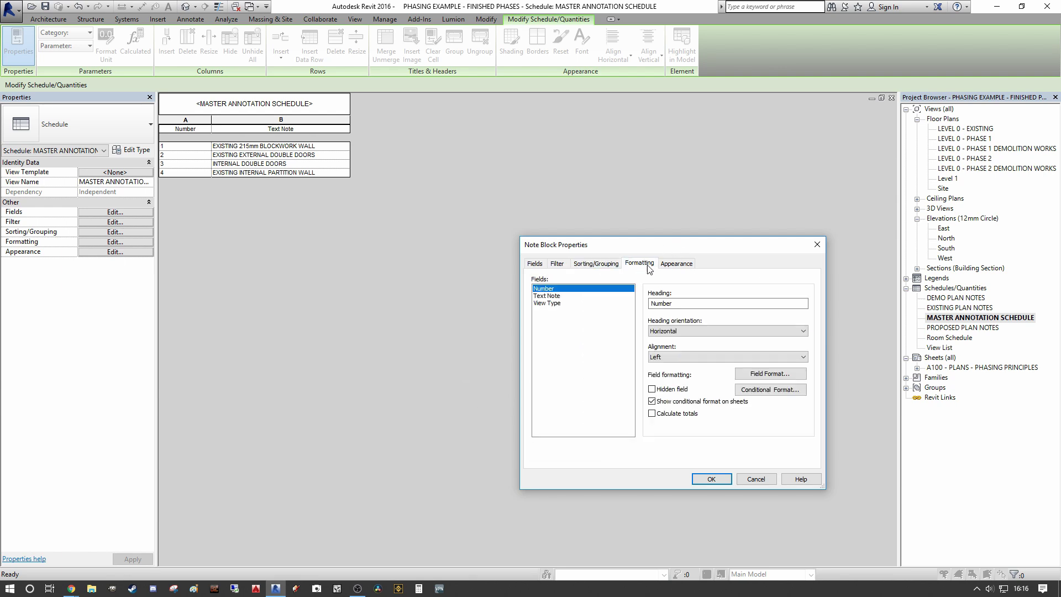
left_click(679, 265)
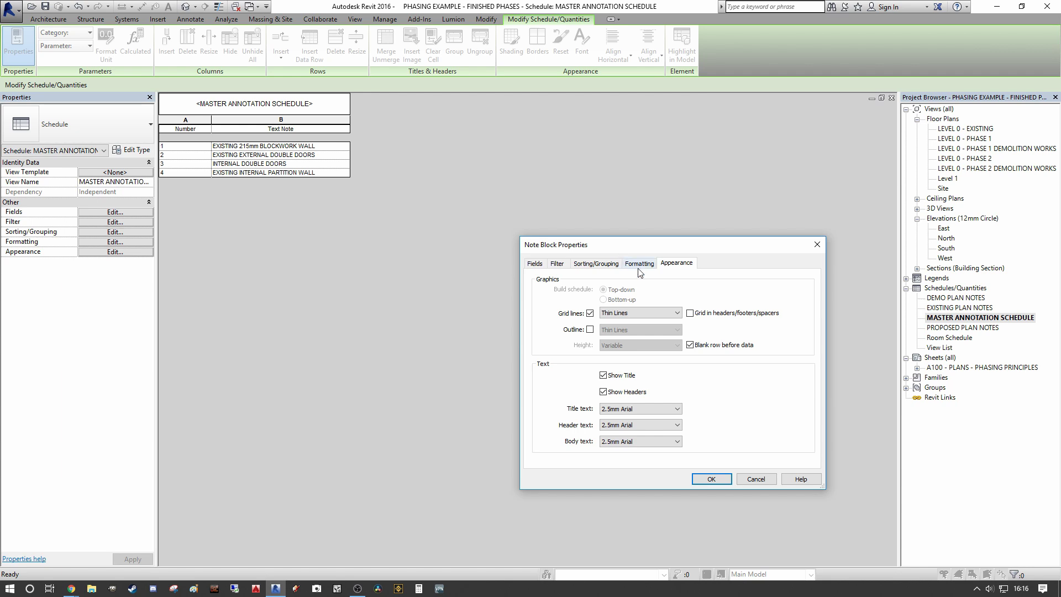
left_click(542, 265)
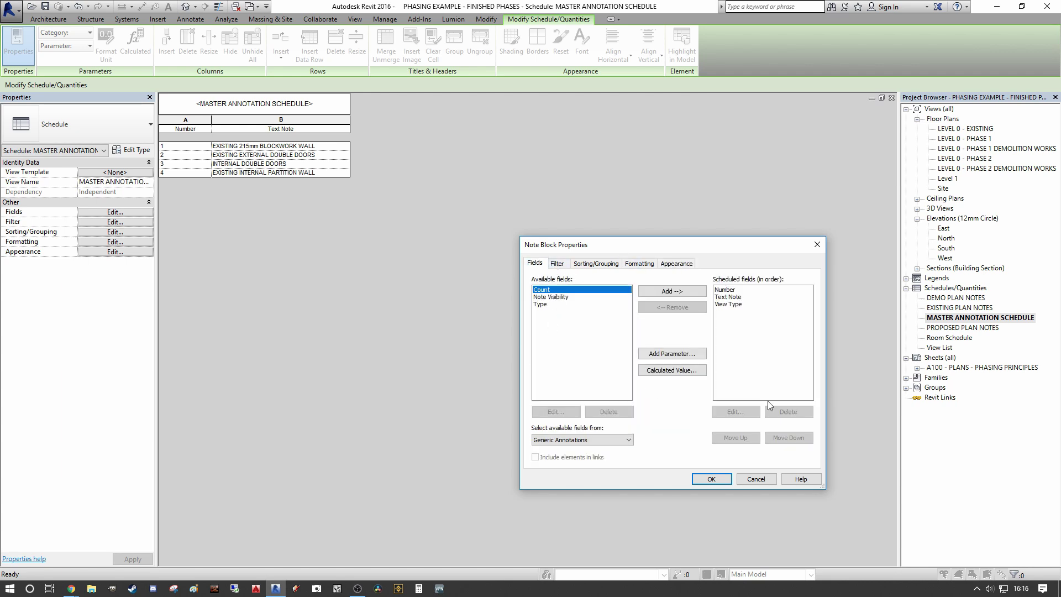
left_click(712, 479)
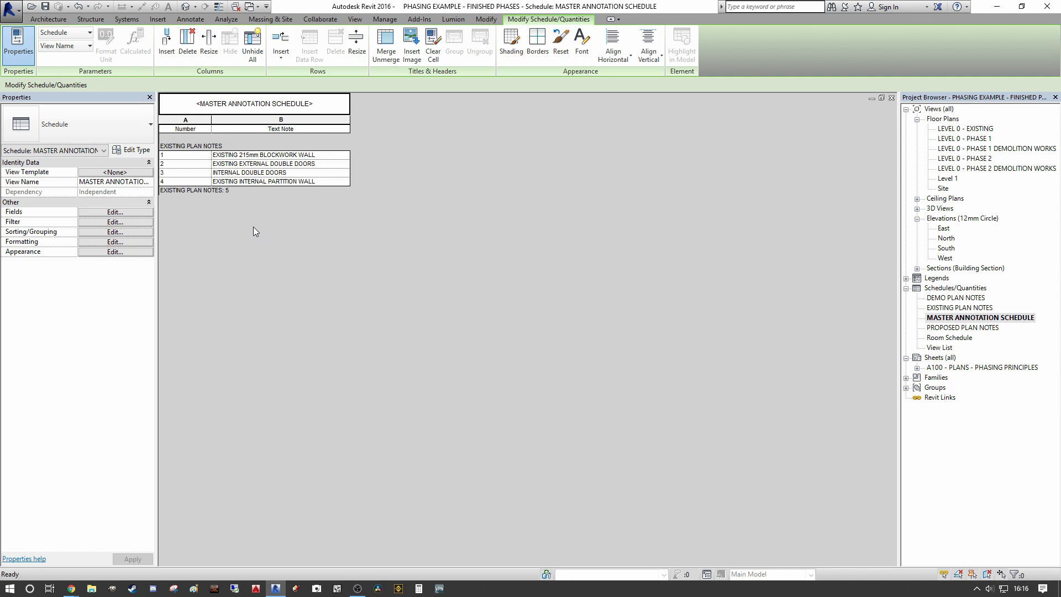
- Remove the View Type filter from the MASTER ANNOTATION SCHEDULE so it includes the notes of every view type
left_click(111, 211)
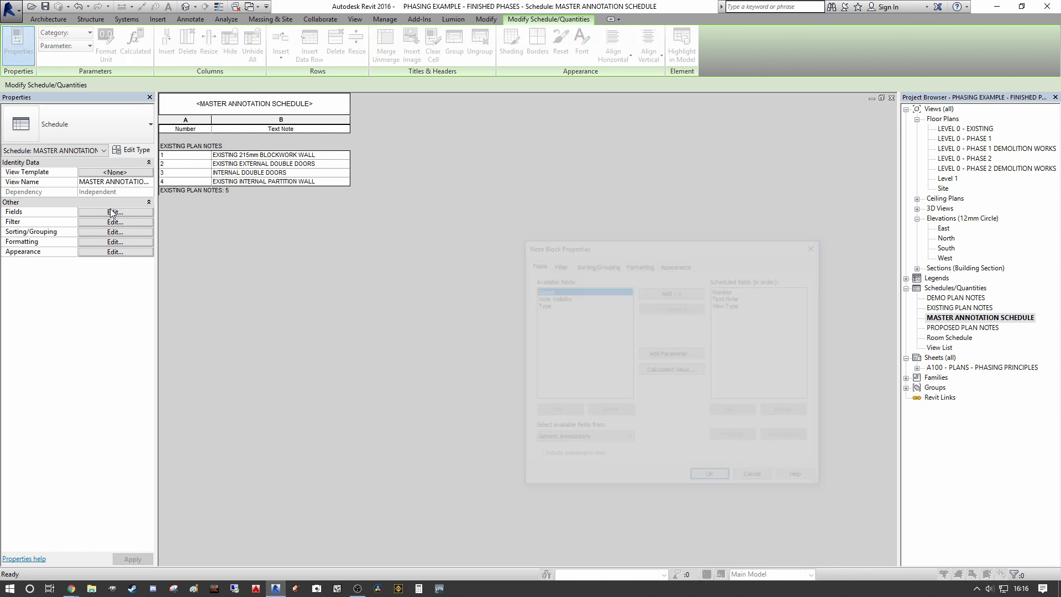
left_click(557, 263)
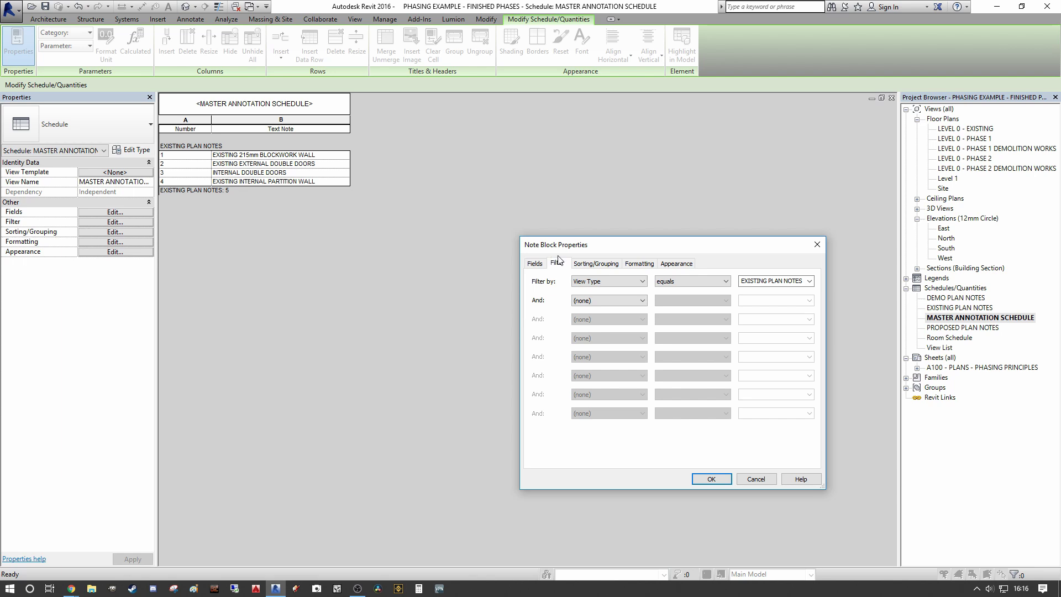
left_click(632, 287)
left_click(580, 290)
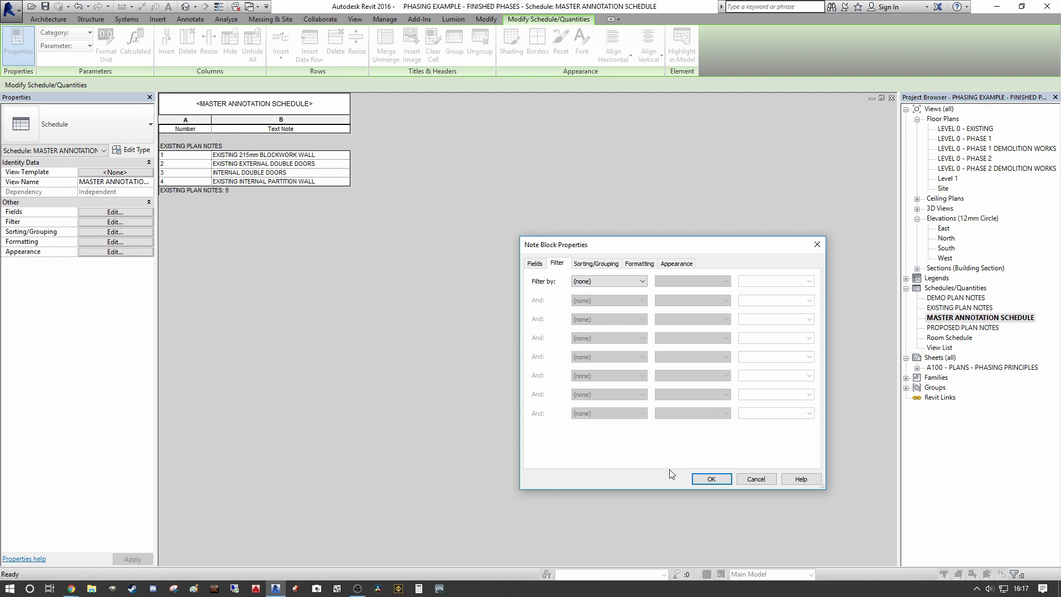
left_click(709, 480)
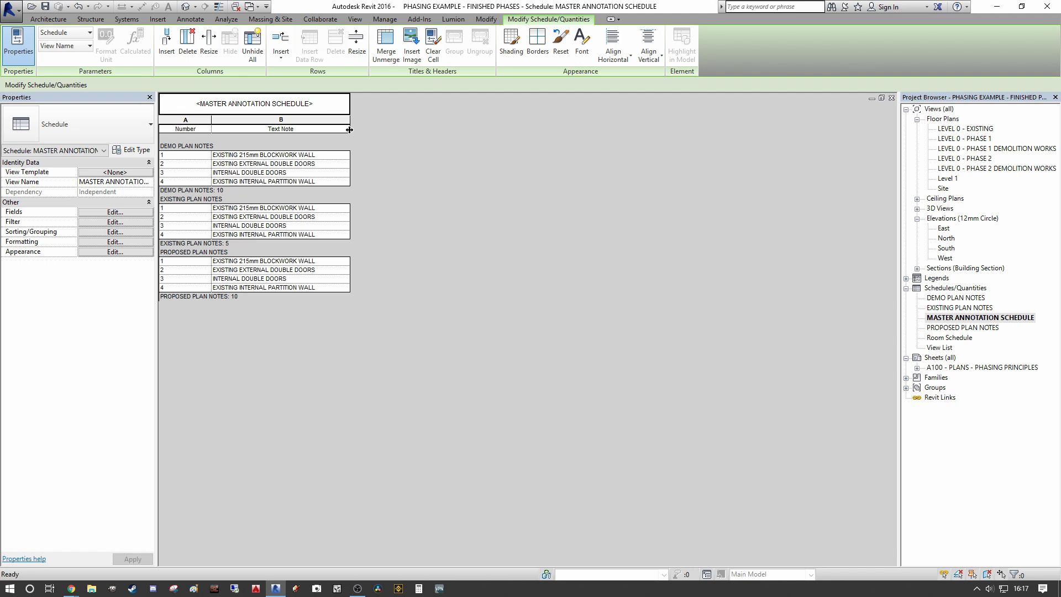
- Widen the Text Note column of the MASTER ANNOTATION SCHEDULE to well over twice its width
left_click_drag(350, 129, 584, 129)
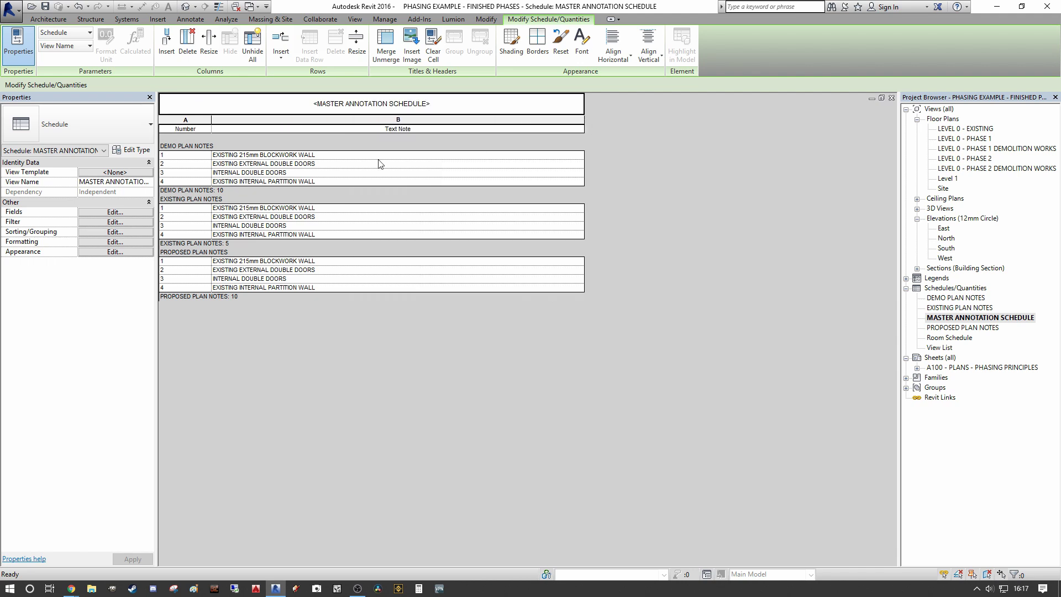
left_click(342, 155)
left_click(426, 172)
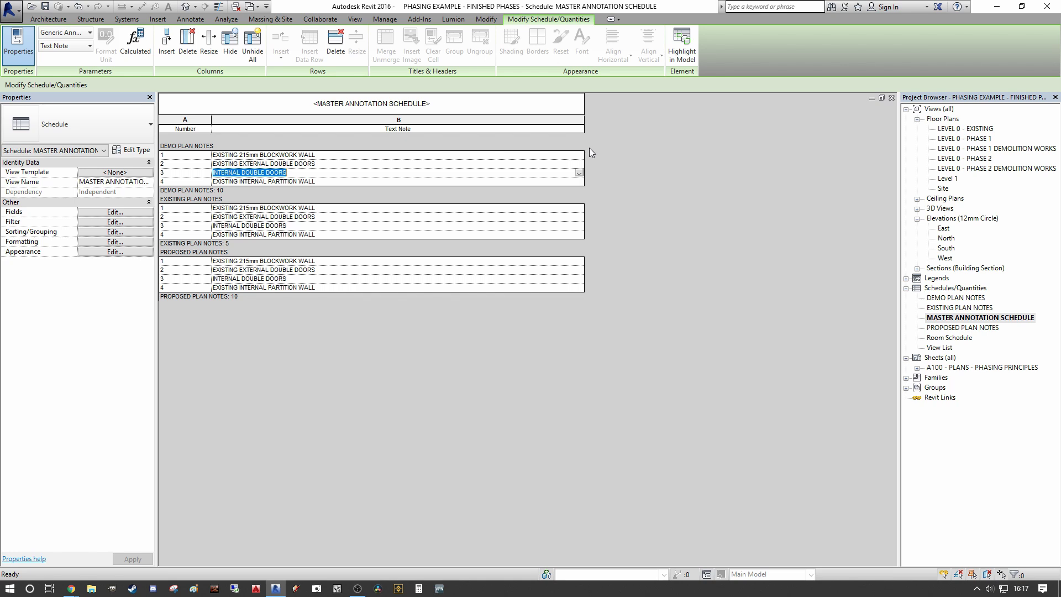
left_click_drag(584, 129, 691, 129)
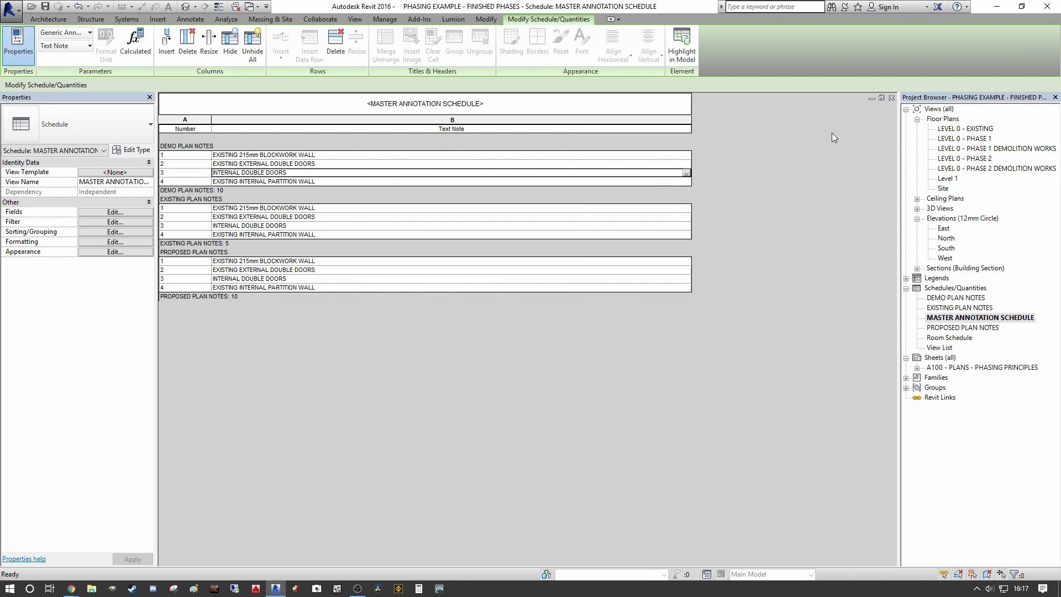
- Close the EXISTING PLAN NOTES schedule window and tile sheet A100 side by side with the MASTER ANNOTATION SCHEDULE
left_click(882, 98)
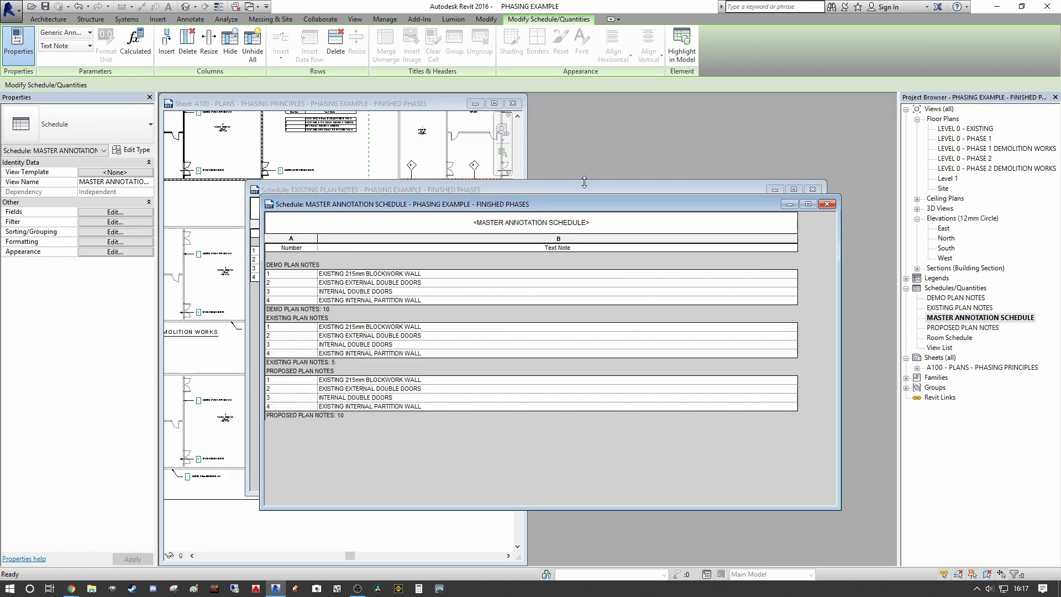
left_click(307, 105)
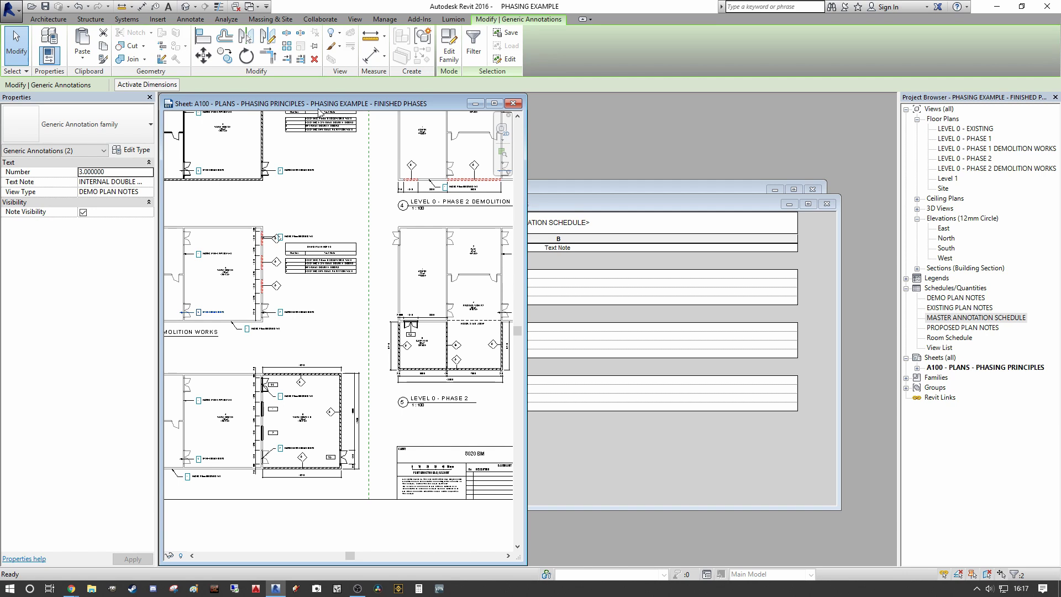
key("w")
key("t")
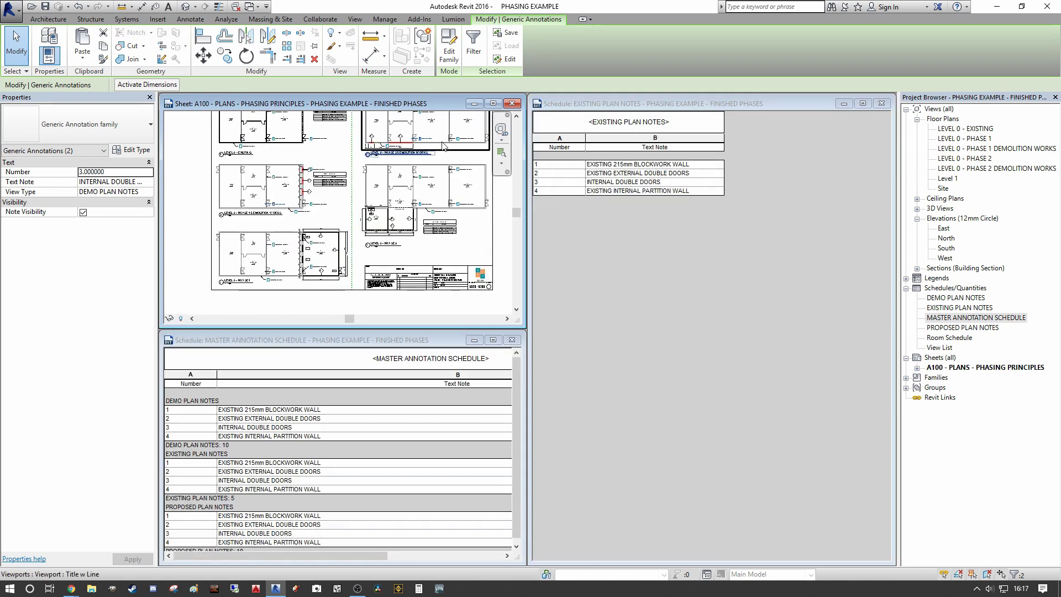
left_click(882, 103)
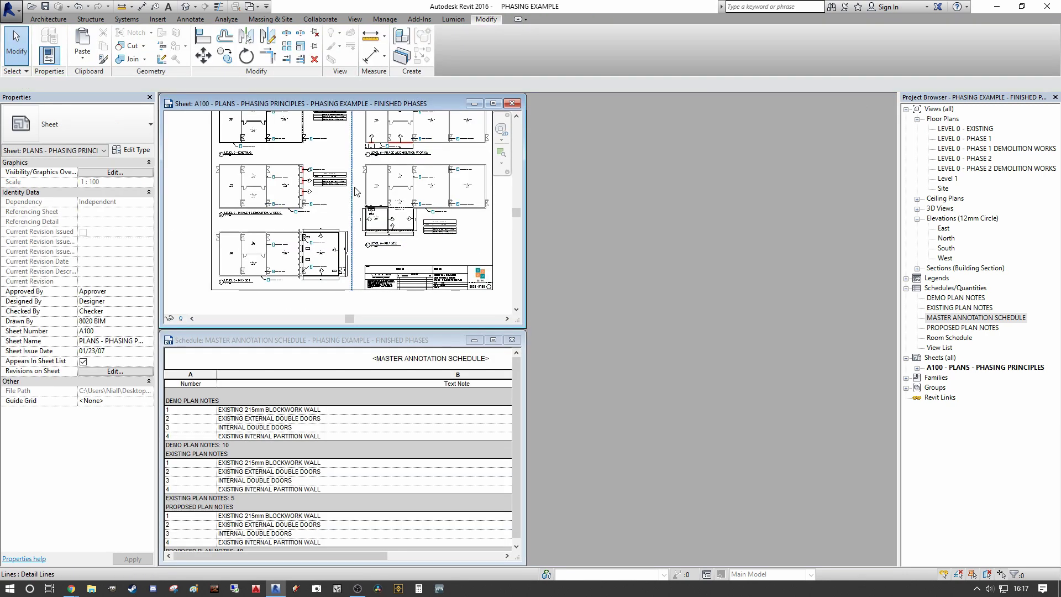
left_click(210, 264)
key("Escape")
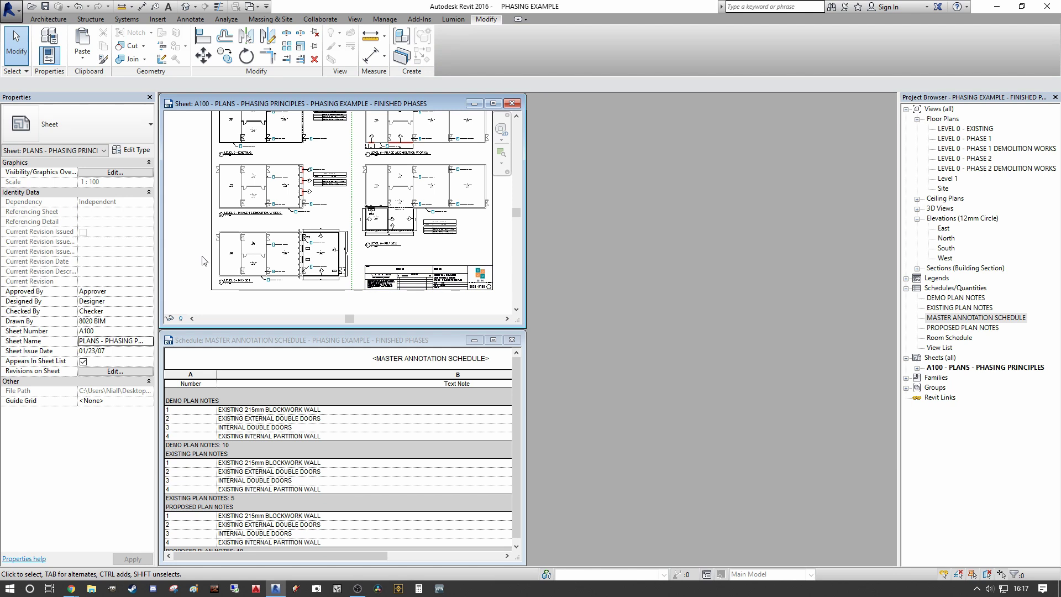
key("w")
key("t")
- Examine the numbered notes and note schedules beside the existing and Phase 1 demolition plans on sheet A100 against the master annotation schedule
scroll(337, 272, "up", 5)
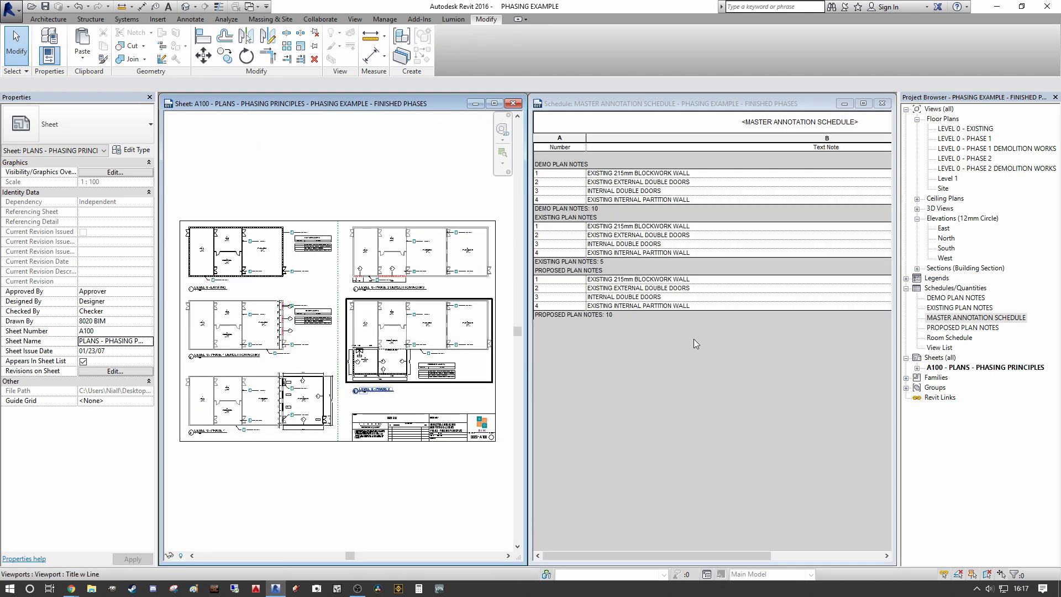
scroll(336, 271, "up", 3)
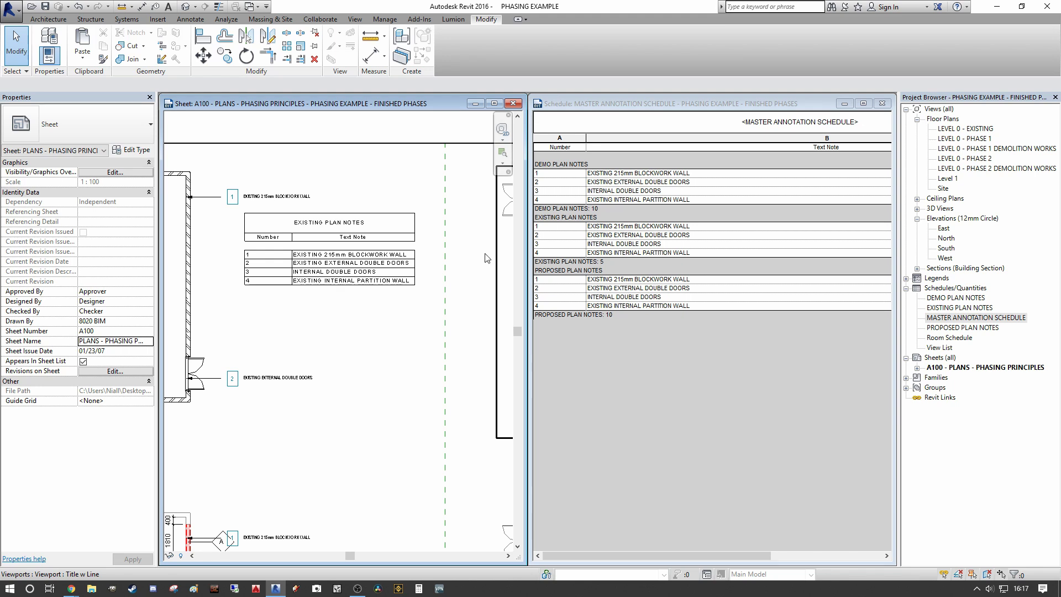
middle_click_drag(306, 268, 403, 242)
middle_click_drag(208, 320, 343, 321)
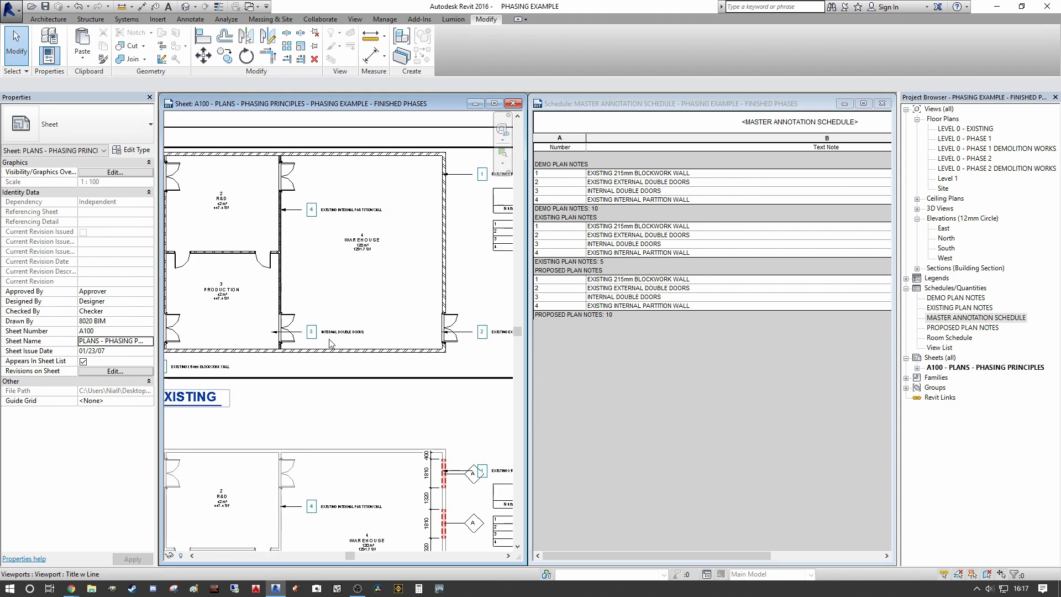
scroll(330, 339, "down", 1)
middle_click_drag(330, 339, 205, 376)
scroll(205, 375, "up", 2)
scroll(259, 337, "down", 2)
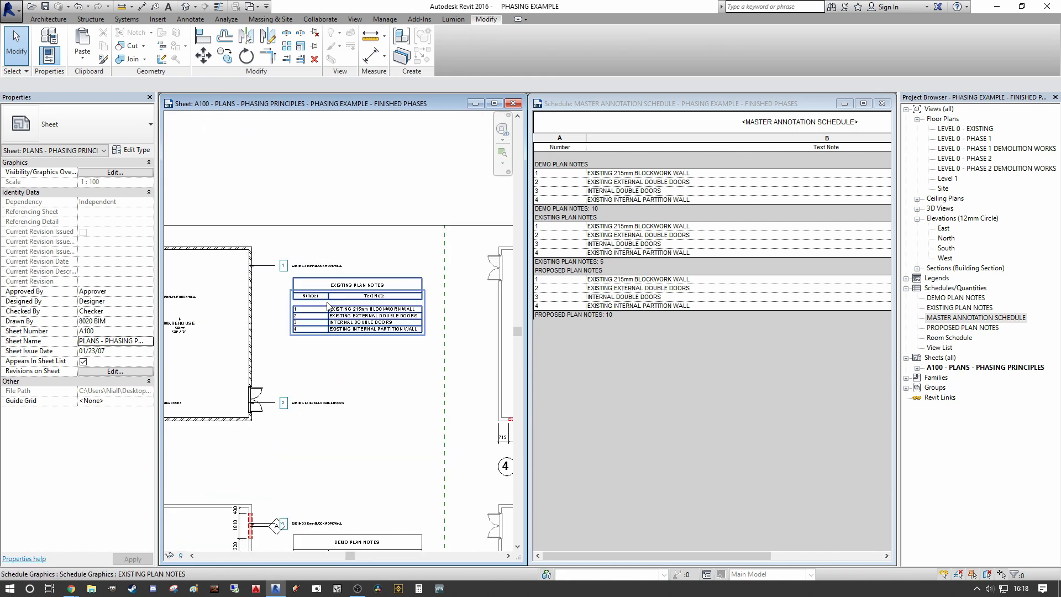
middle_click_drag(262, 336, 239, 318)
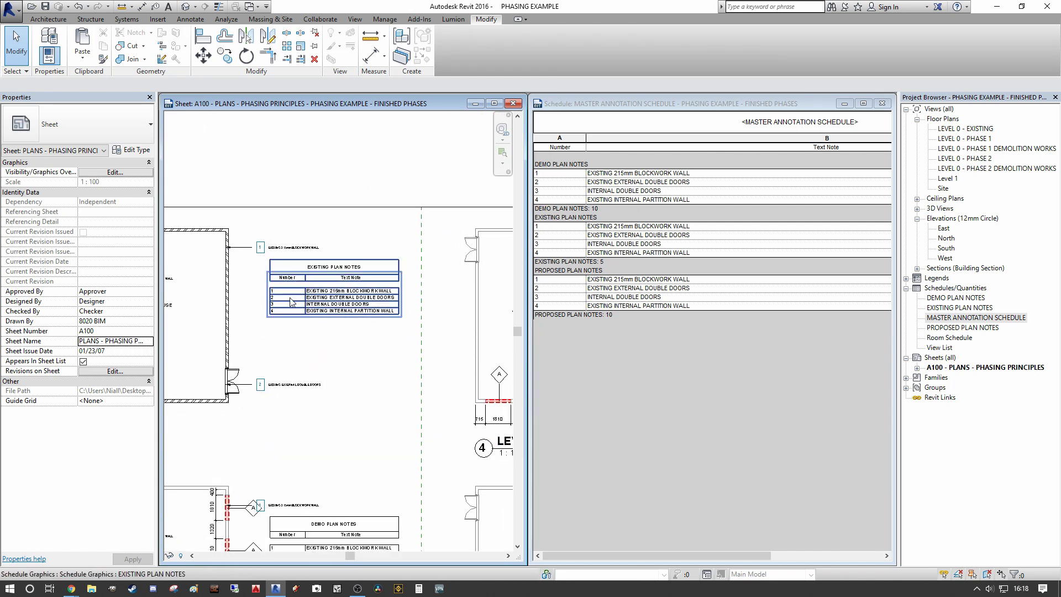
middle_click_drag(263, 384, 352, 281)
middle_click_drag(391, 252, 619, 218)
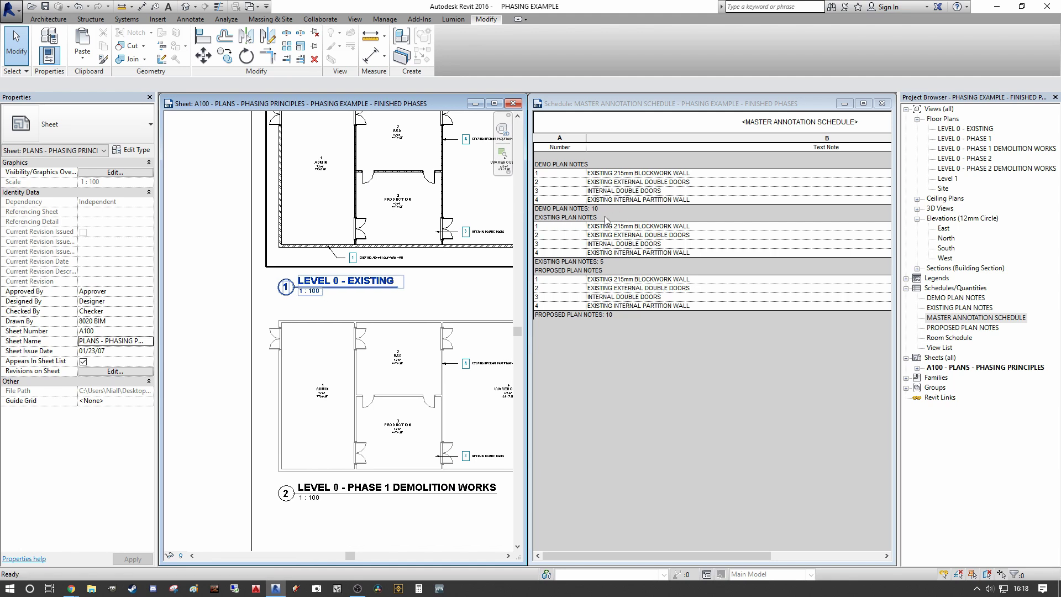
scroll(512, 250, "down", 3)
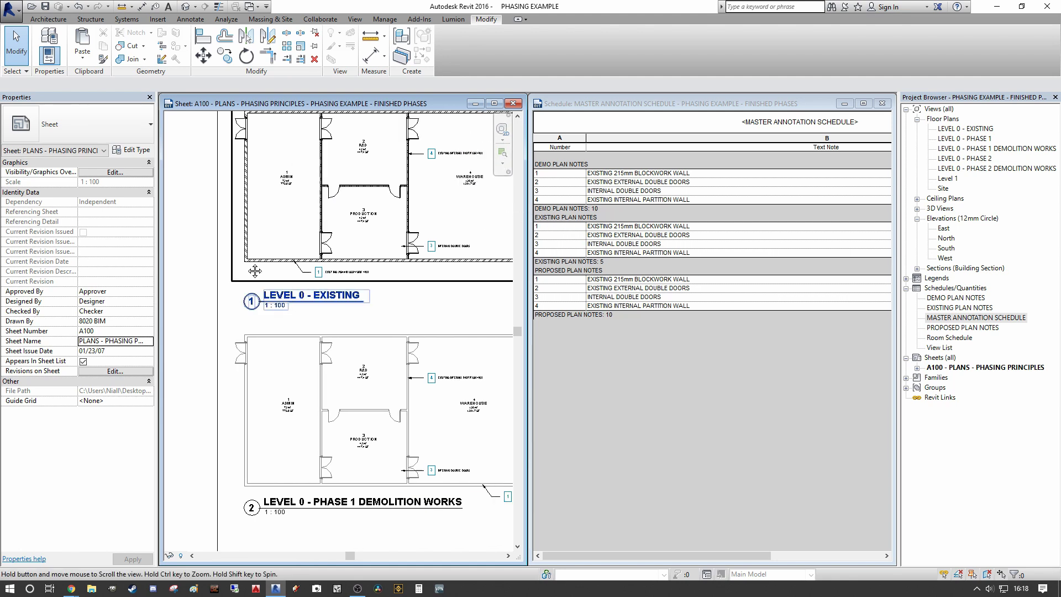
scroll(512, 251, "up", 3)
scroll(512, 250, "up", 3)
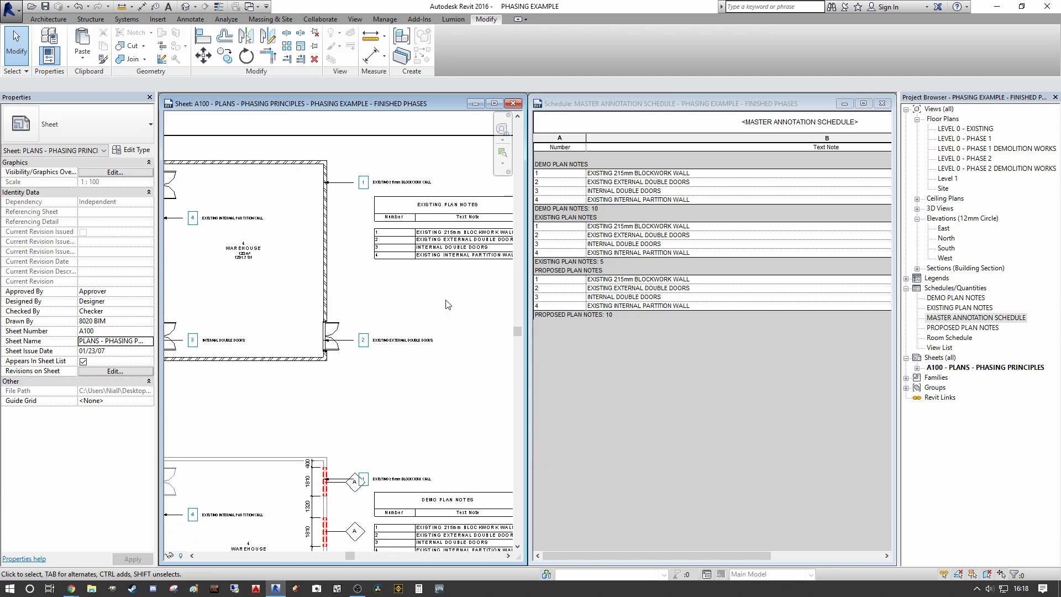
- Append "TO BE RETAINED" to the 215mm blockwork wall note in the EXISTING PLAN NOTES group of the master annotation schedule
left_click(658, 241)
left_click(657, 241)
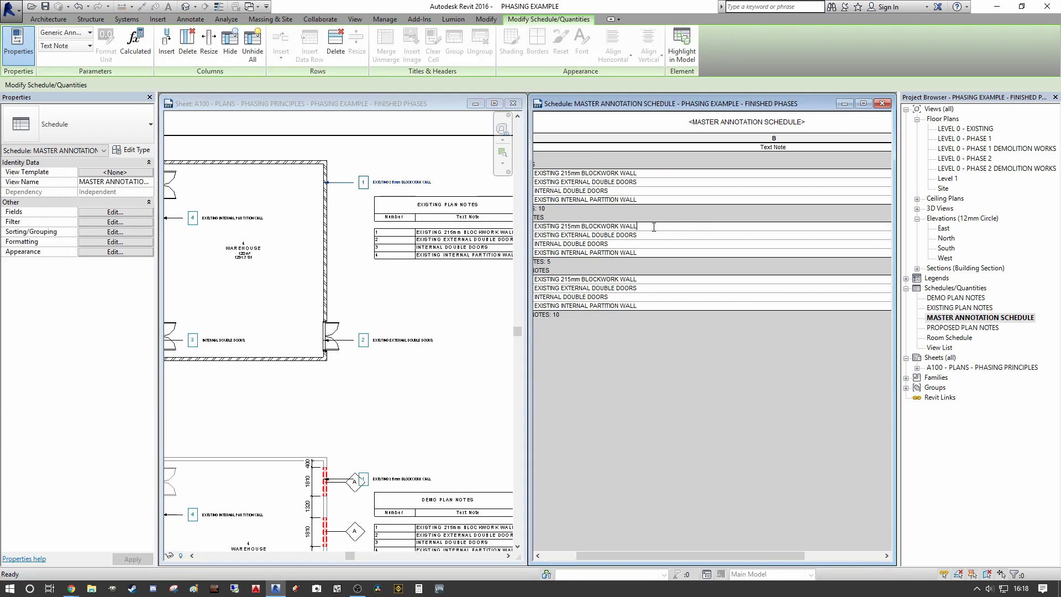
type("TO BE ")
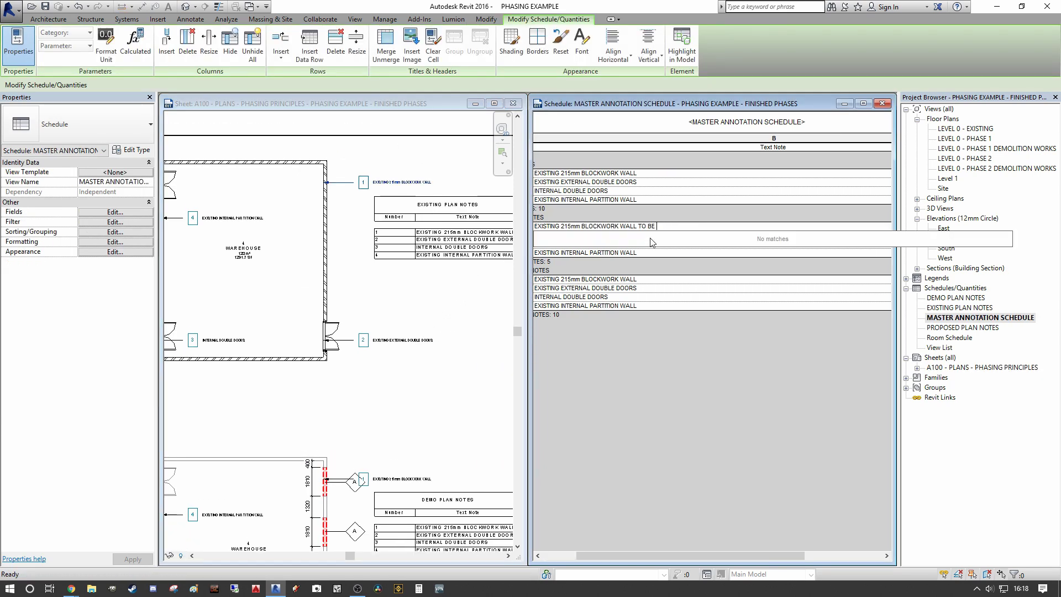
type("RETAINED")
- Copy "TO BE RETAINED" onto the end of existing plan notes 2, 3 and 4 in the master annotation schedule
key("ctrl+shift+Left")
key("ctrl+shift+Left")
key("ctrl+shift+Left")
left_click(686, 226)
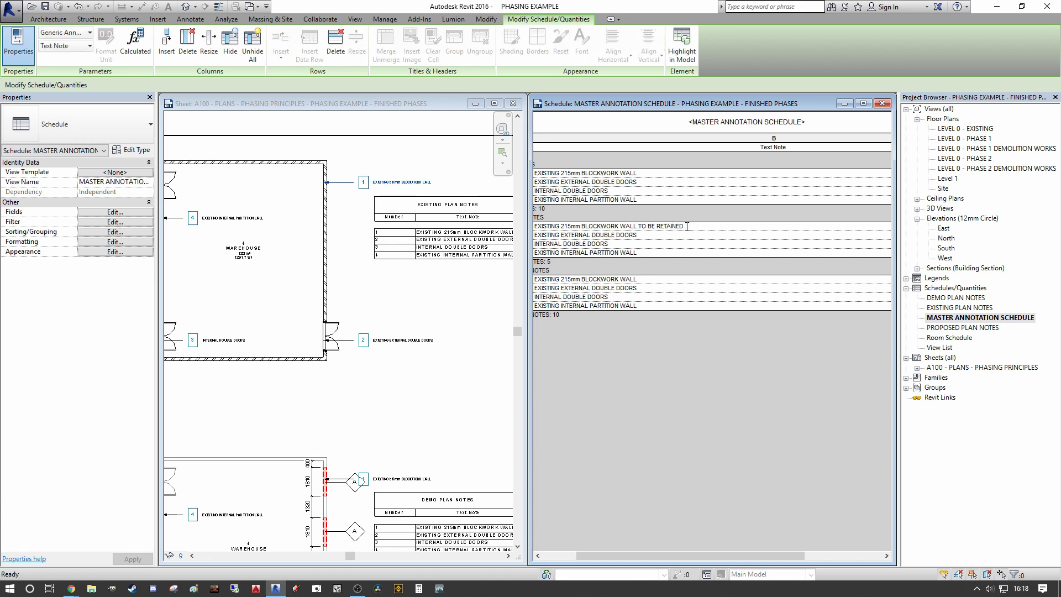
left_click_drag(686, 227, 639, 226)
key("ctrl+c")
left_click(670, 235)
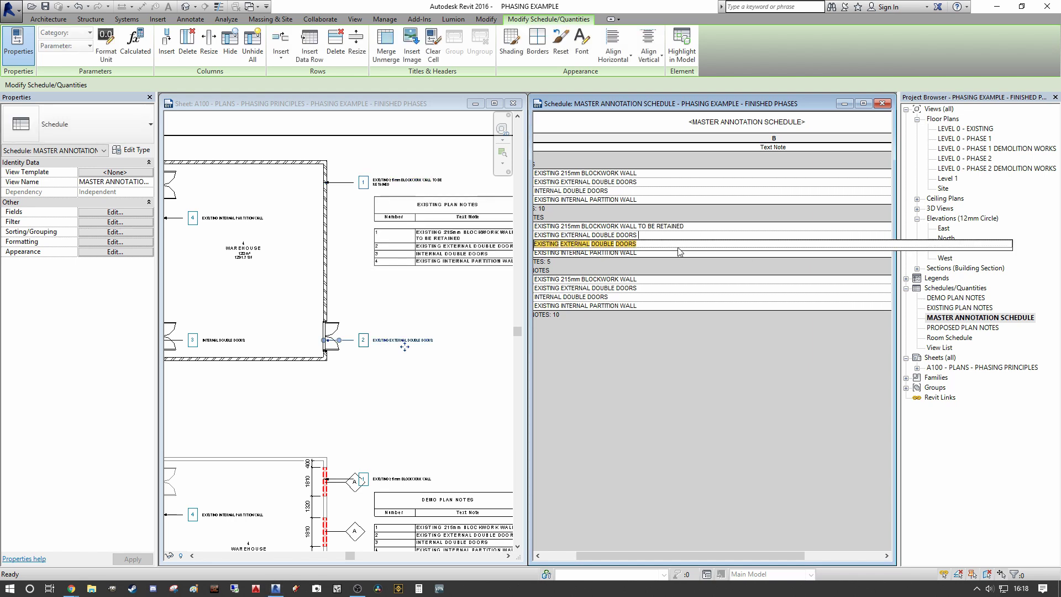
key("ctrl+v")
left_click(670, 244)
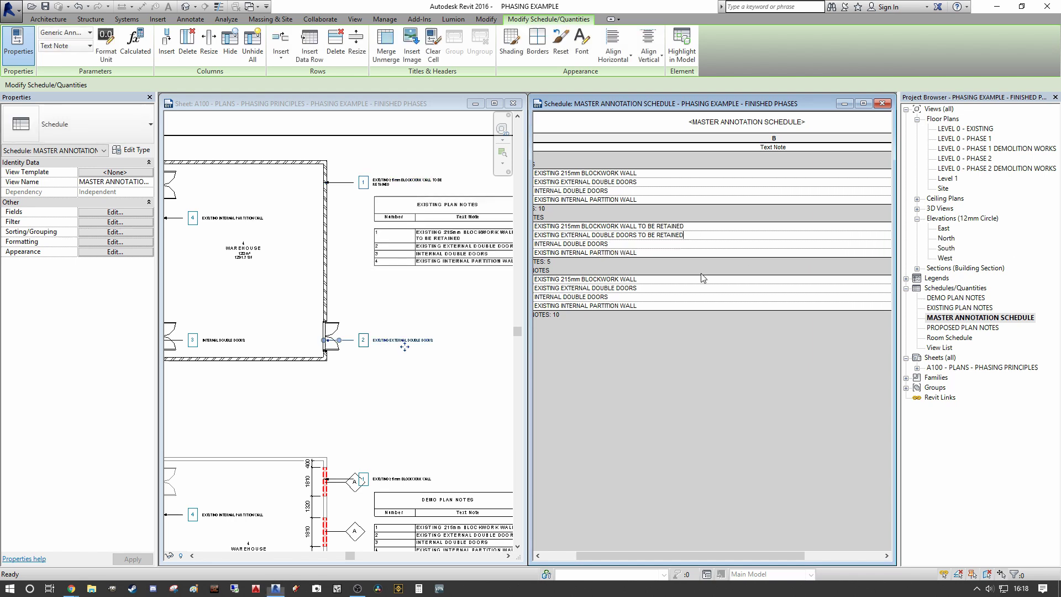
left_click(670, 243)
key("ctrl+v")
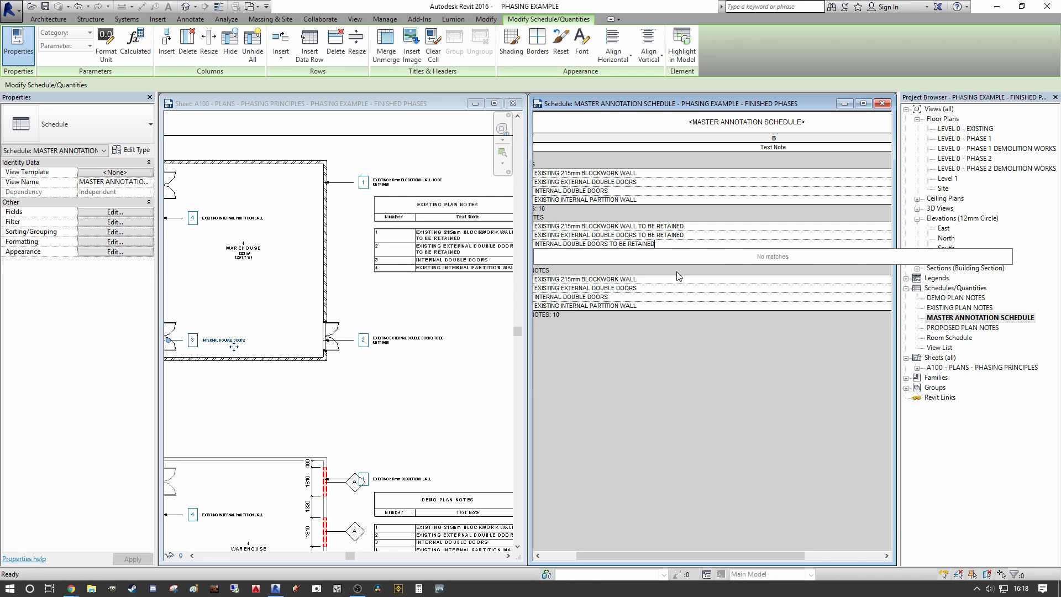
left_click(677, 272)
left_click(661, 253)
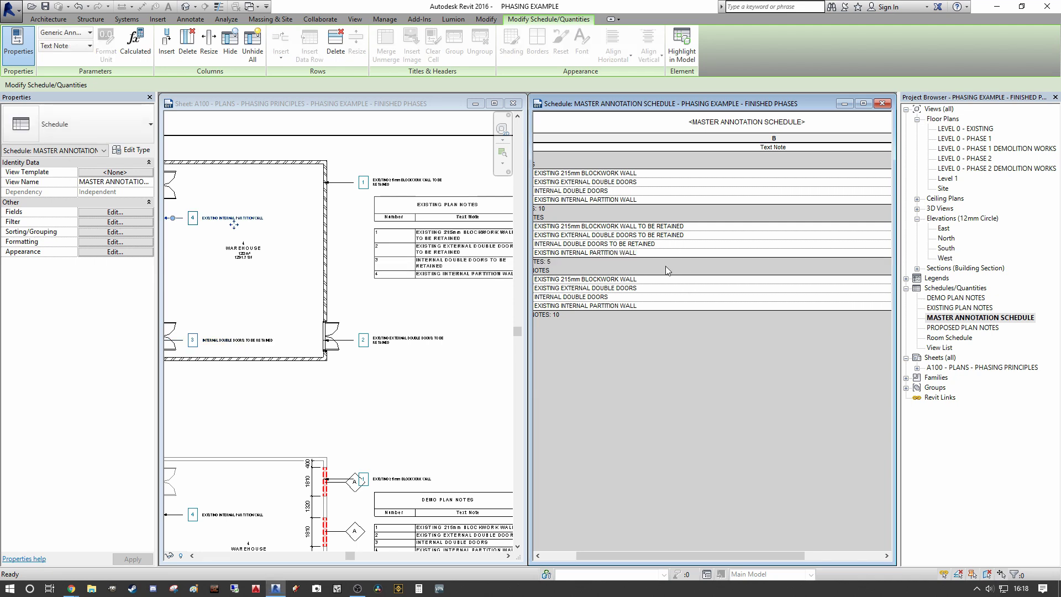
key("ctrl+v")
- Append ", HIGHLIGHTED AREAS TO BE BROKEN OUT, REMOVED OFF SITE AND MADE GOOD" to the demo plan note for the 215mm blockwork wall
left_click_drag(717, 555, 683, 545)
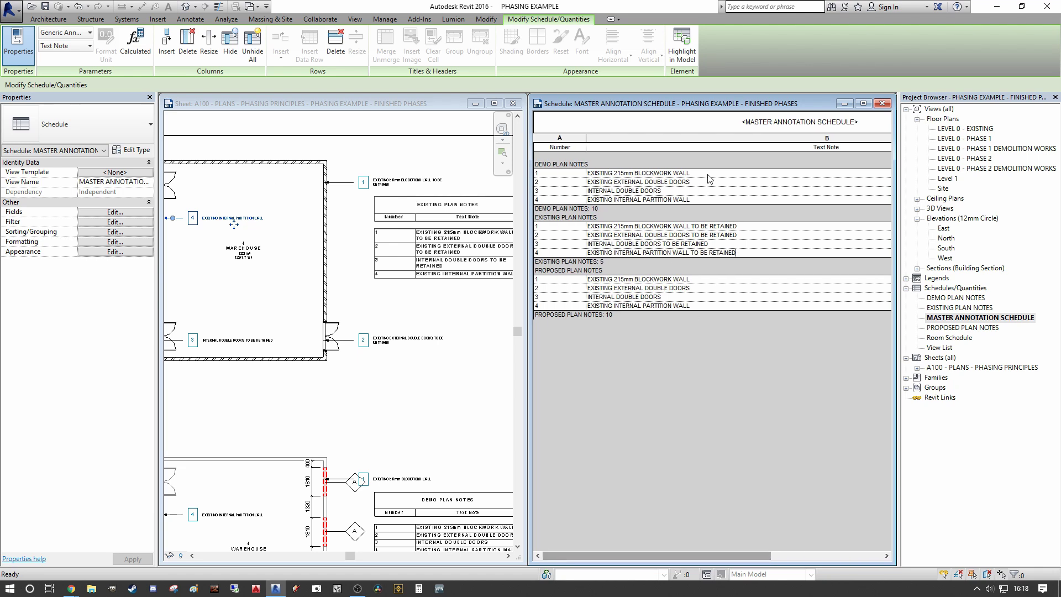
left_click(709, 175)
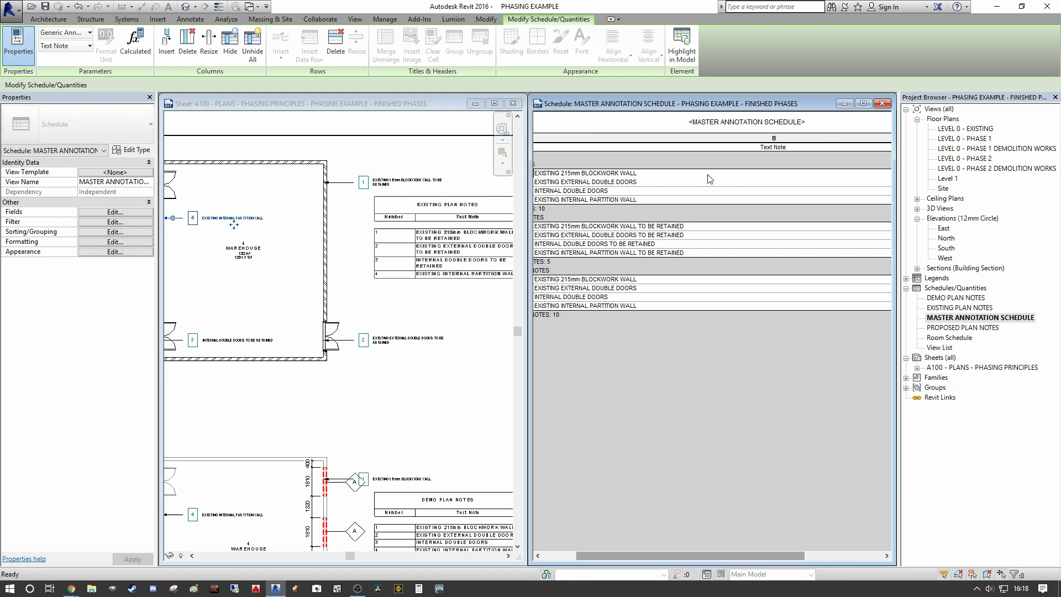
left_click(652, 180)
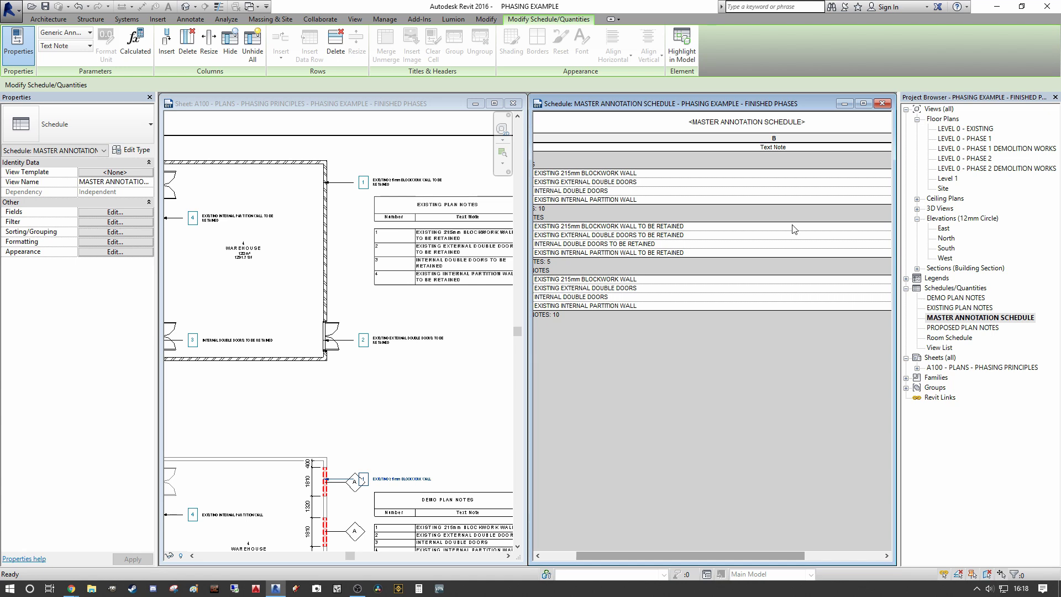
type(", HIG")
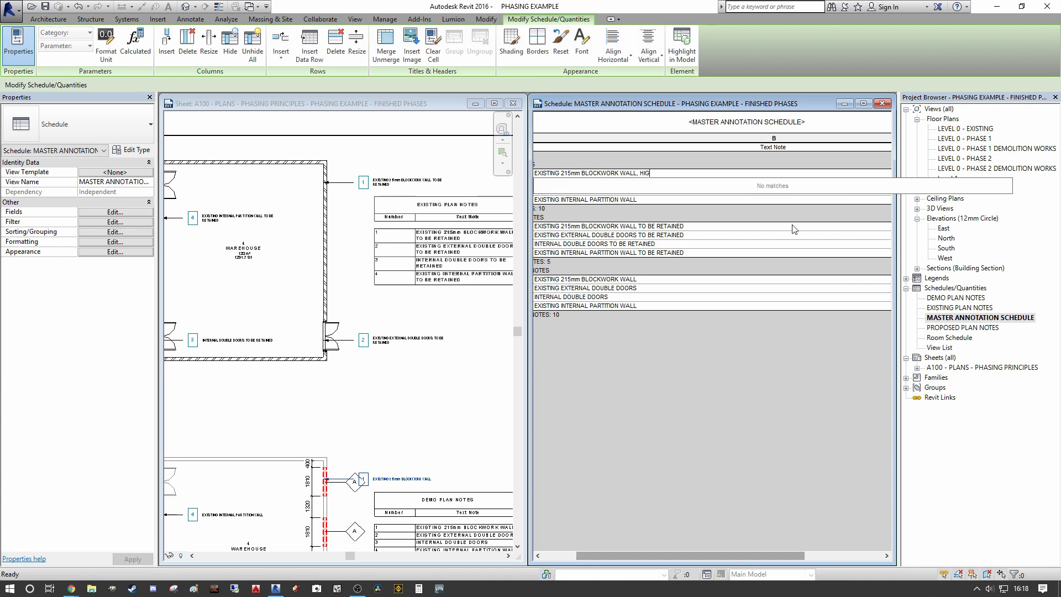
type("HLIGHTED AREAS TO BE BROKEN OUT, REMOVED OFF S")
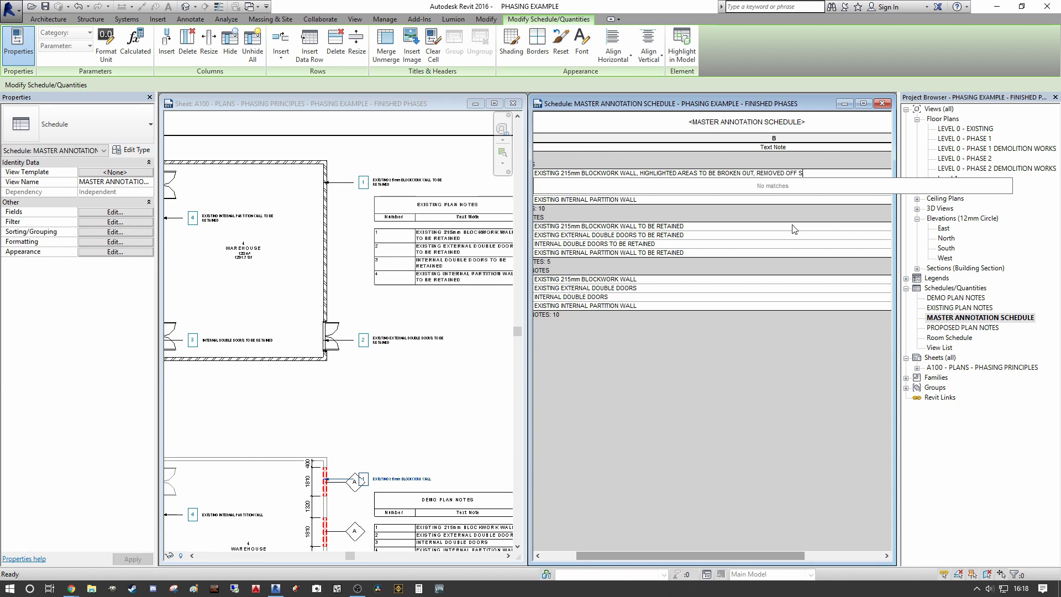
type("ITE AND MADE GOOD")
key("Return")
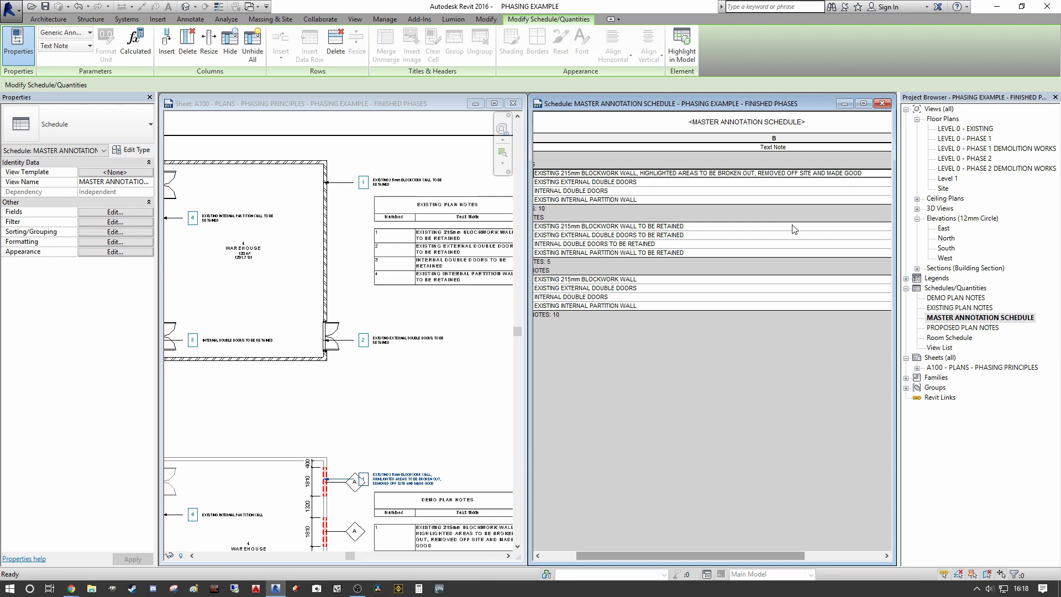
- Append ", TO BE MASKED AND SEALED PRIOR TO DEMOLITION WORKS" to the demo plan note for the external double doors
left_click(665, 183)
left_click(665, 184)
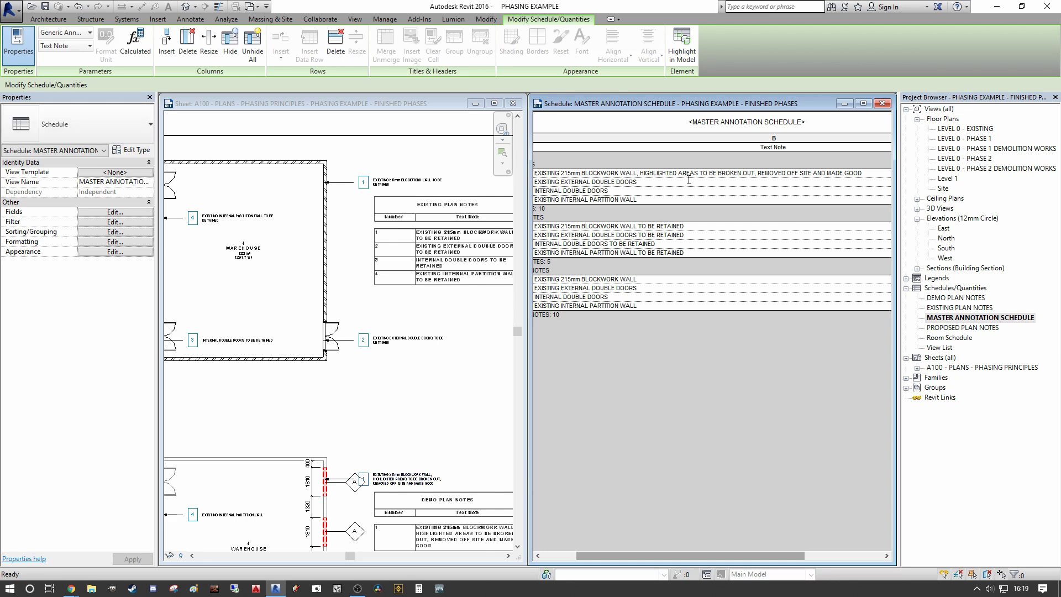
type(", ")
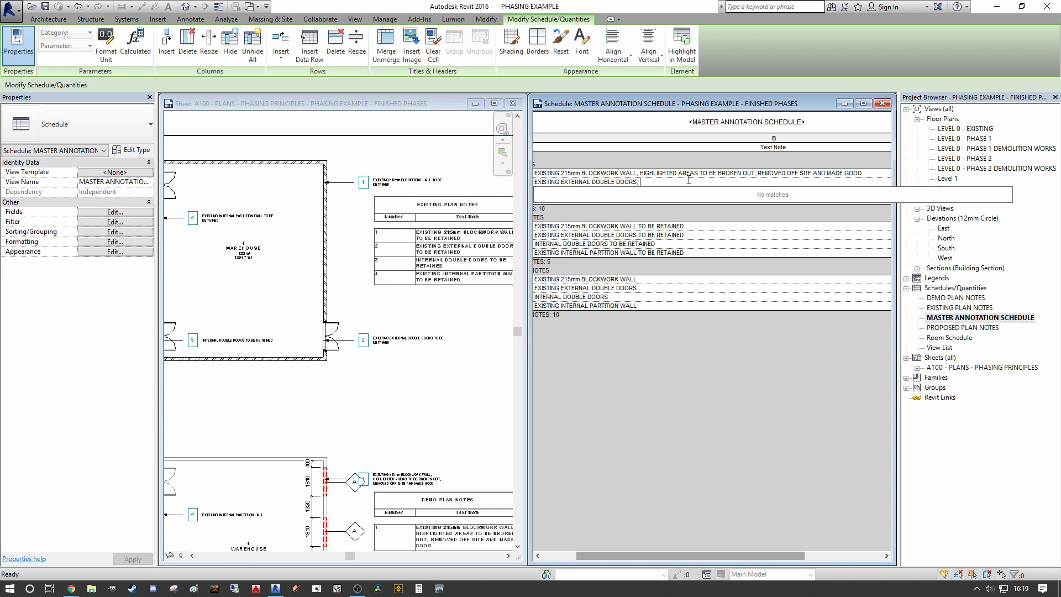
type("TO BE MASKED AND SEALED PRIOR TO DEMOLITION WORKS")
key("Return")
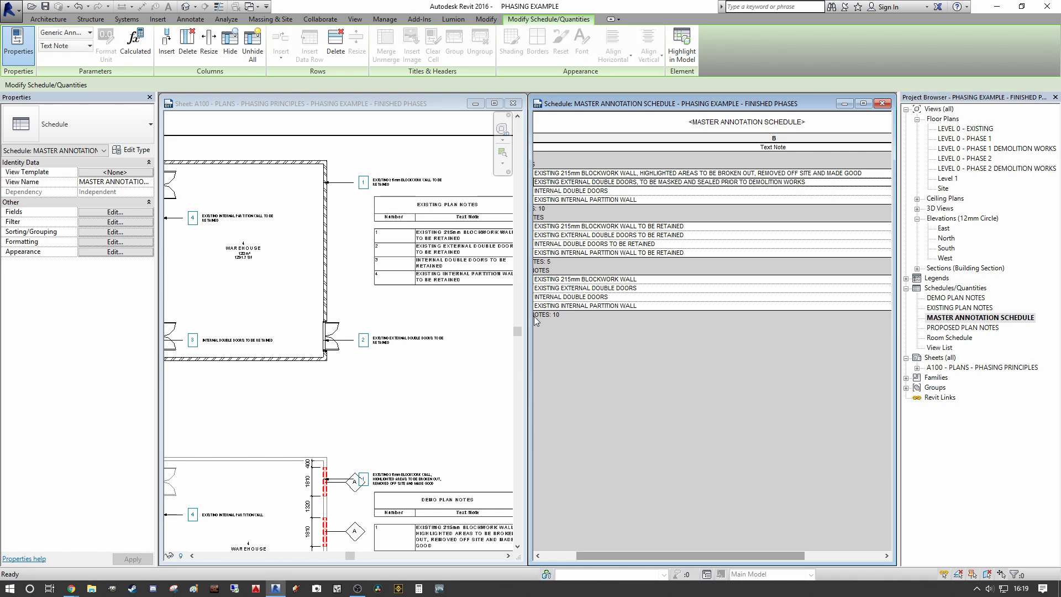
- Append ", NEW 12.5mm SKIM AND PAINT FINISH TO BE ADDED" to the proposed plan note for the 215mm blockwork wall
left_click_drag(672, 555, 639, 556)
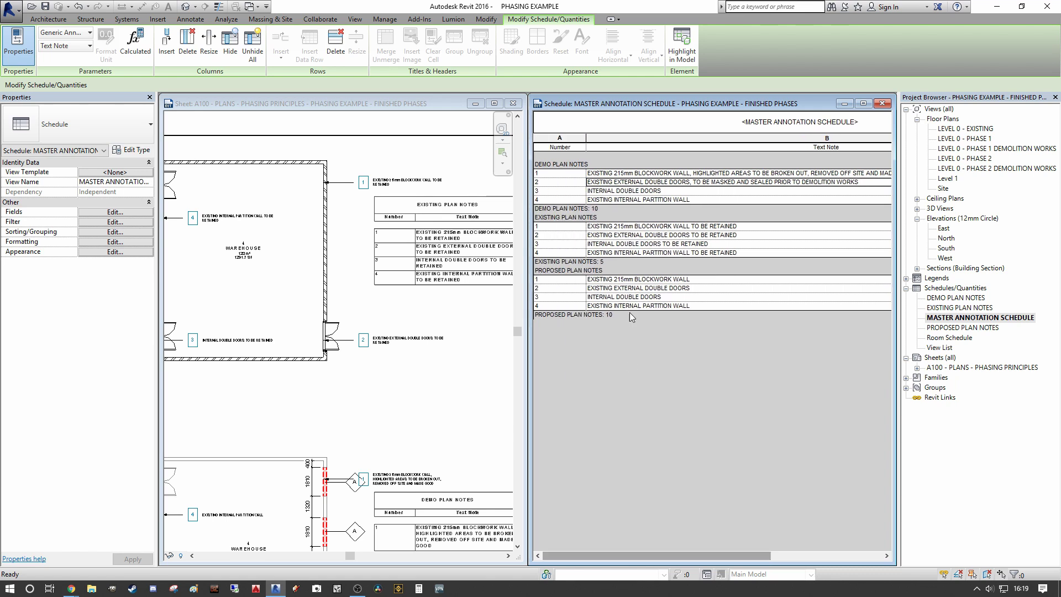
left_click(713, 280)
type(",")
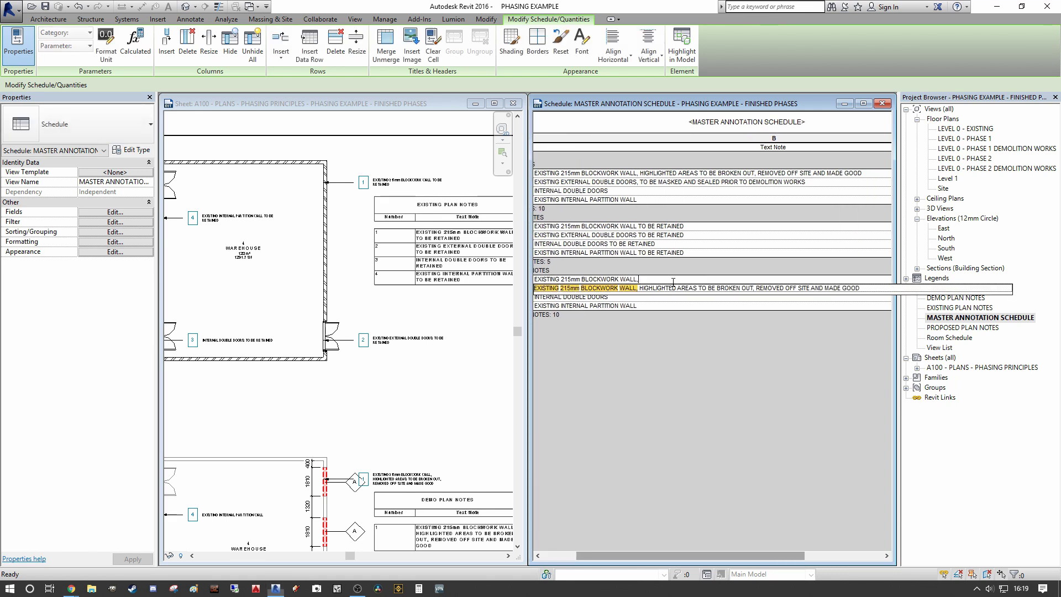
type(" NEW 12")
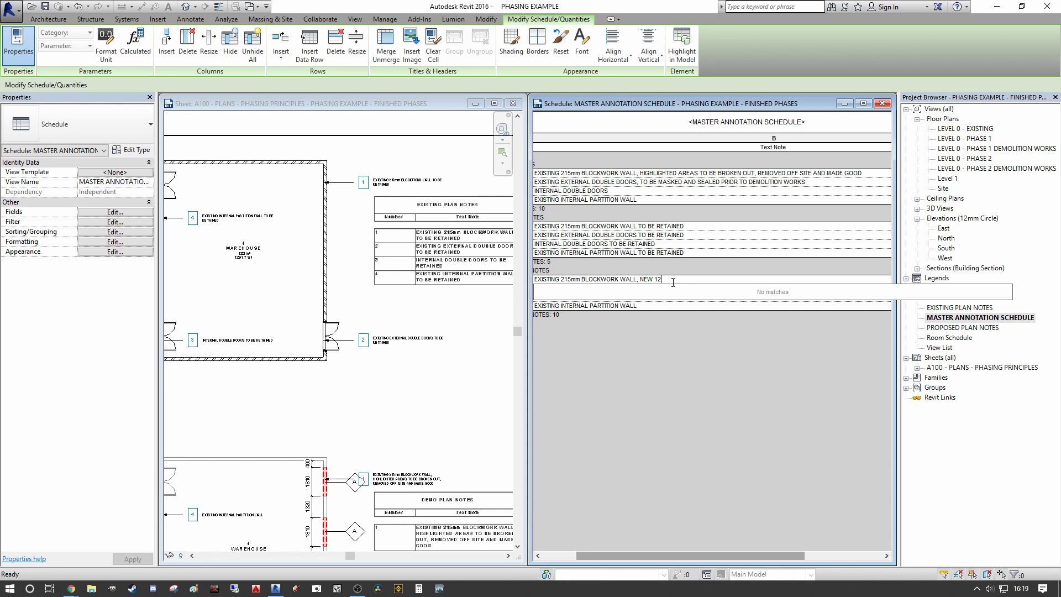
type(".5mm SKIM AND PAINT FIN")
type("ISH TO BE ADDED")
key("Return")
- Append ", NEW POWEDER COATED FINISH TO BE APPLIED" to the proposed plan note for the external double doors
left_click(662, 289)
left_click(662, 288)
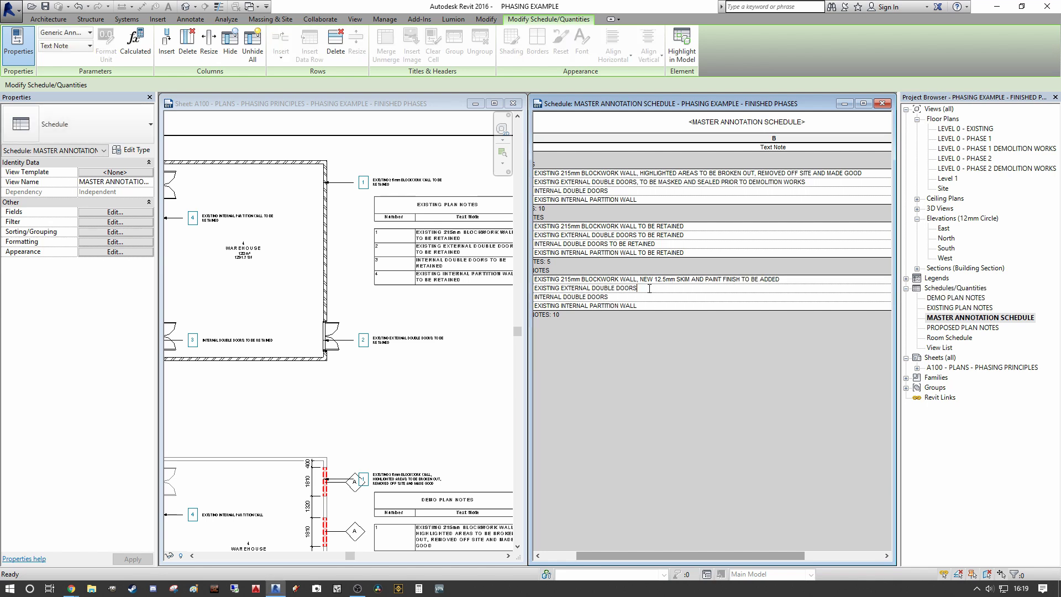
type(", NEW")
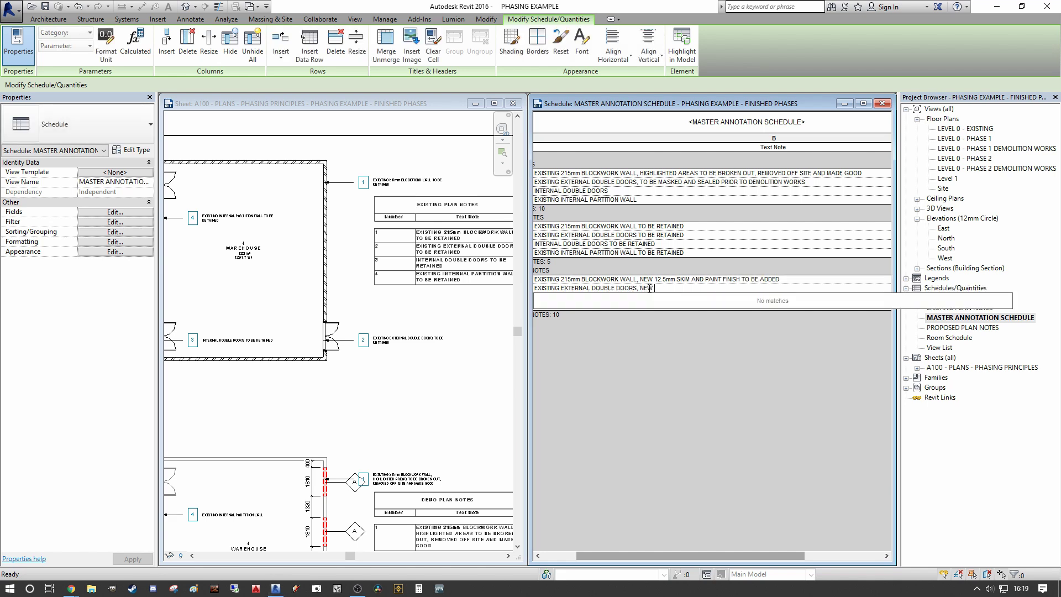
type(" POWEDER COATED FINISH TO BE APPLIED")
key("Return")
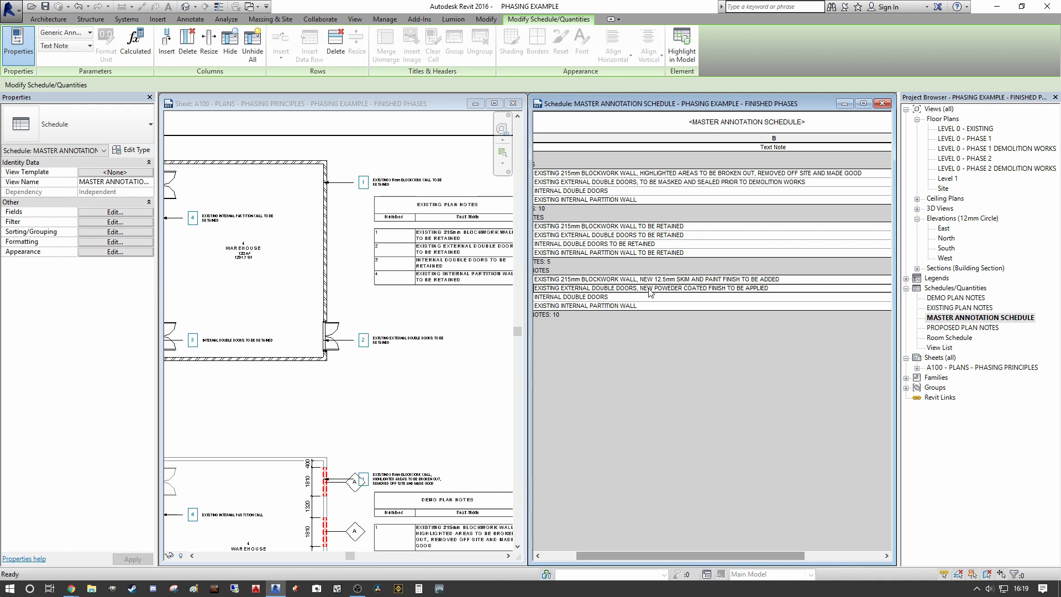
- Highlight the proposed external double doors note in the model, and view the existing and demo note schedules on sheet A100
left_click(682, 47)
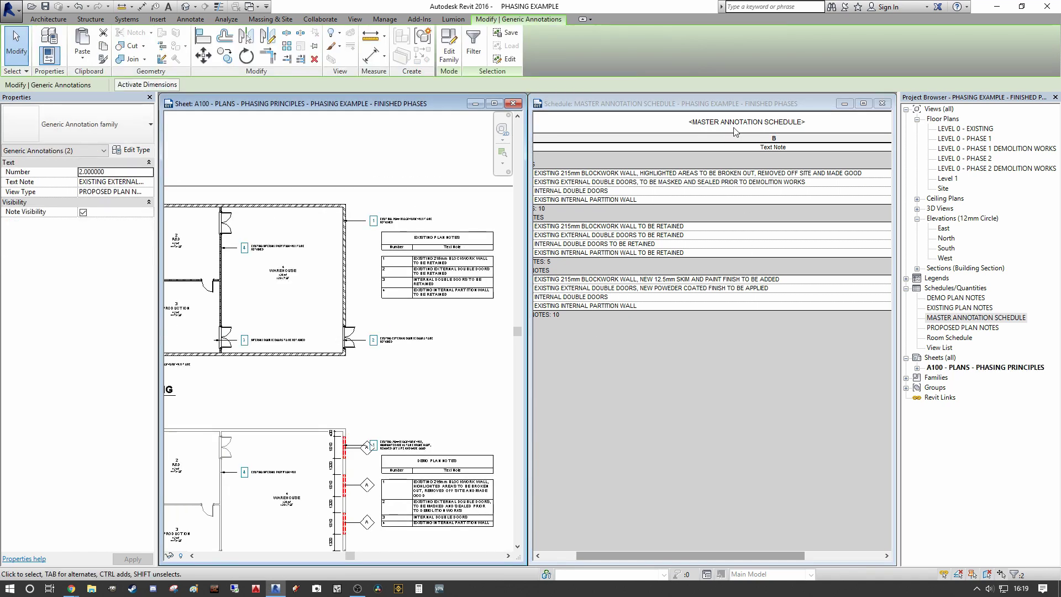
middle_click_drag(422, 306, 363, 244)
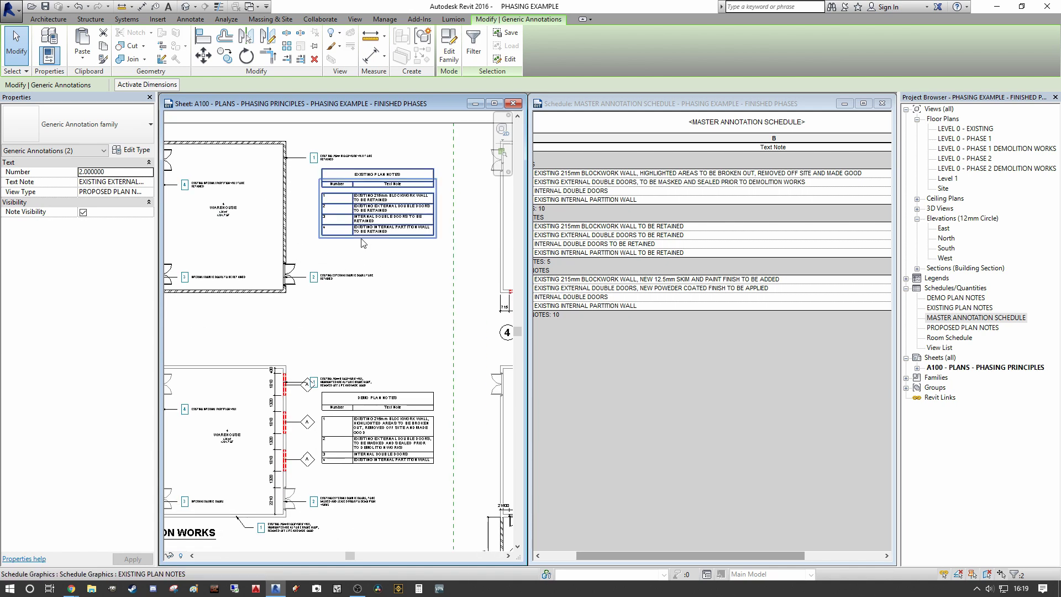
left_click(662, 235)
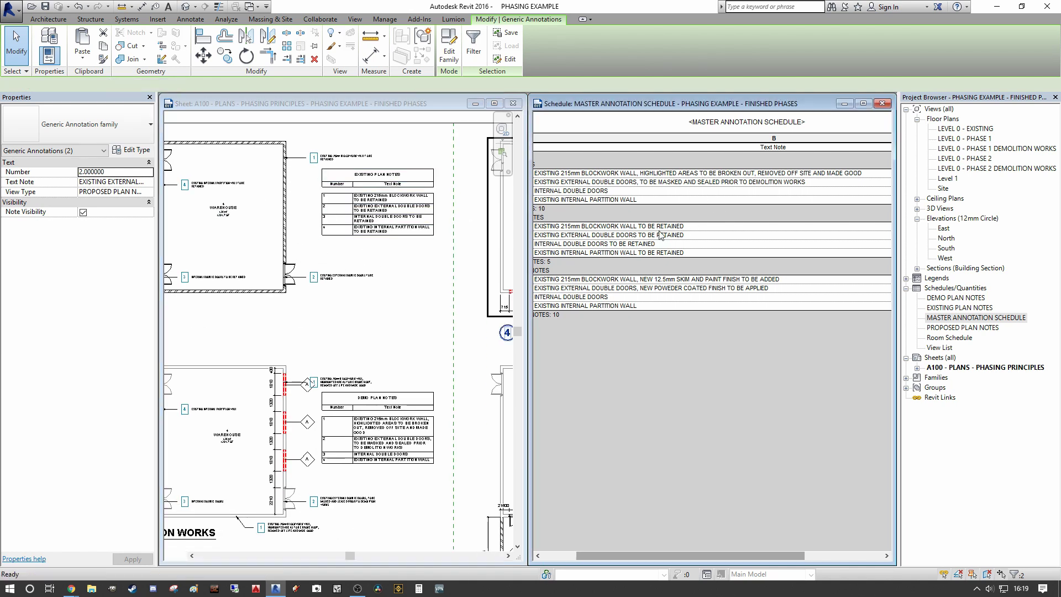
- Examine the reworded existing plan notes and the EXISTING PLAN NOTES schedule around the LEVEL 0 - EXISTING plan on sheet A100
left_click(314, 276)
scroll(383, 188, "up", 4)
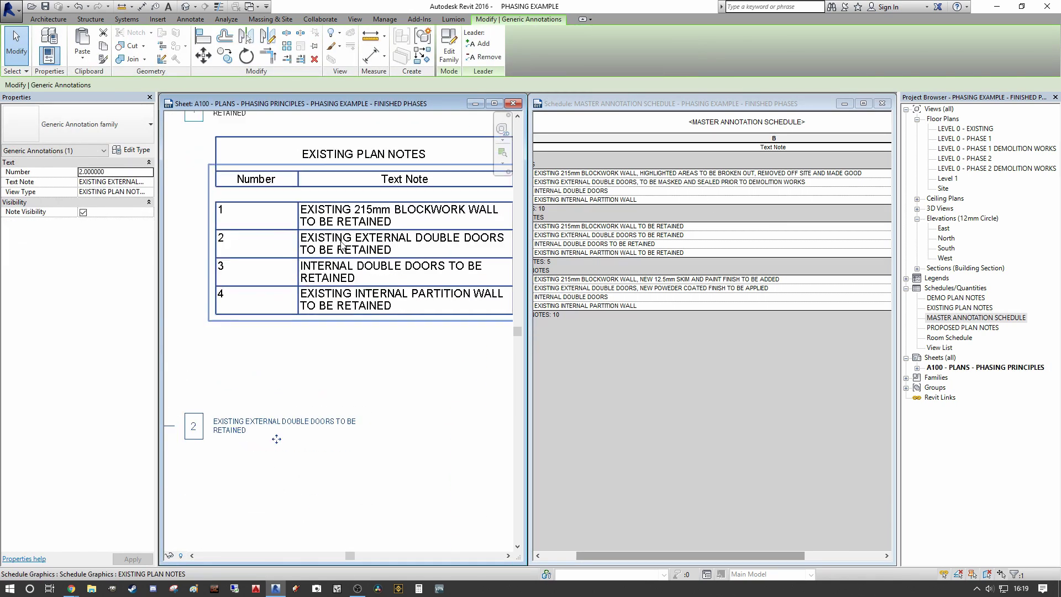
scroll(341, 246, "down", 5)
scroll(332, 242, "up", 5)
scroll(314, 235, "down", 2)
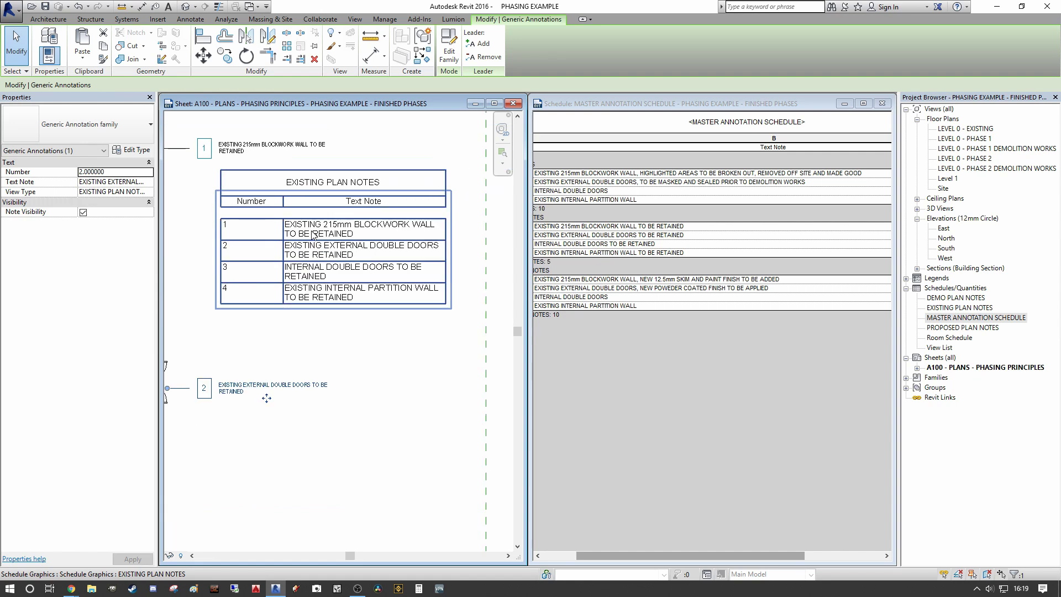
scroll(313, 235, "down", 5)
scroll(442, 215, "up", 6)
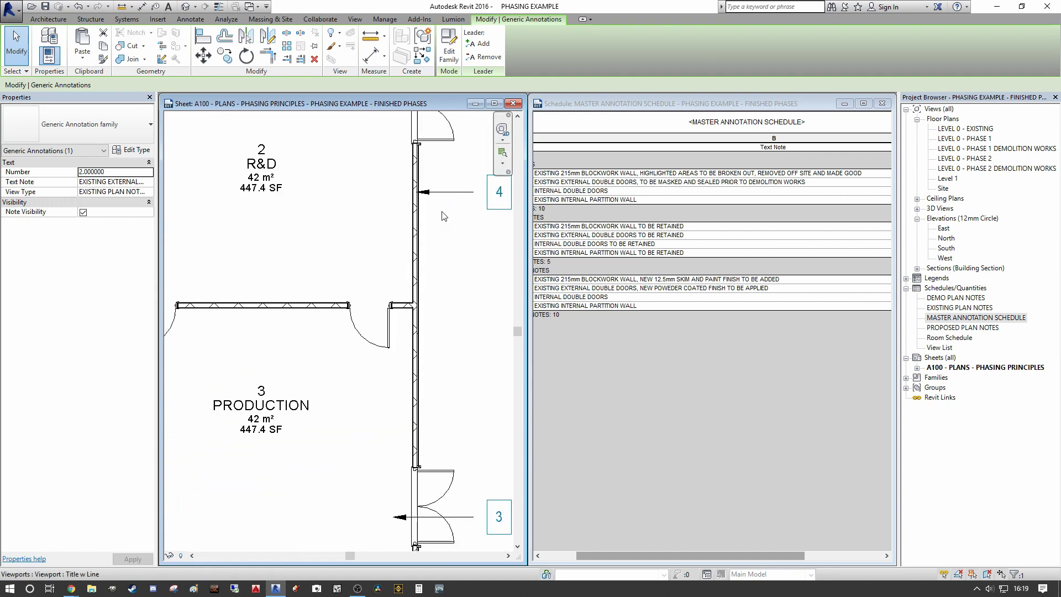
scroll(443, 216, "down", 3)
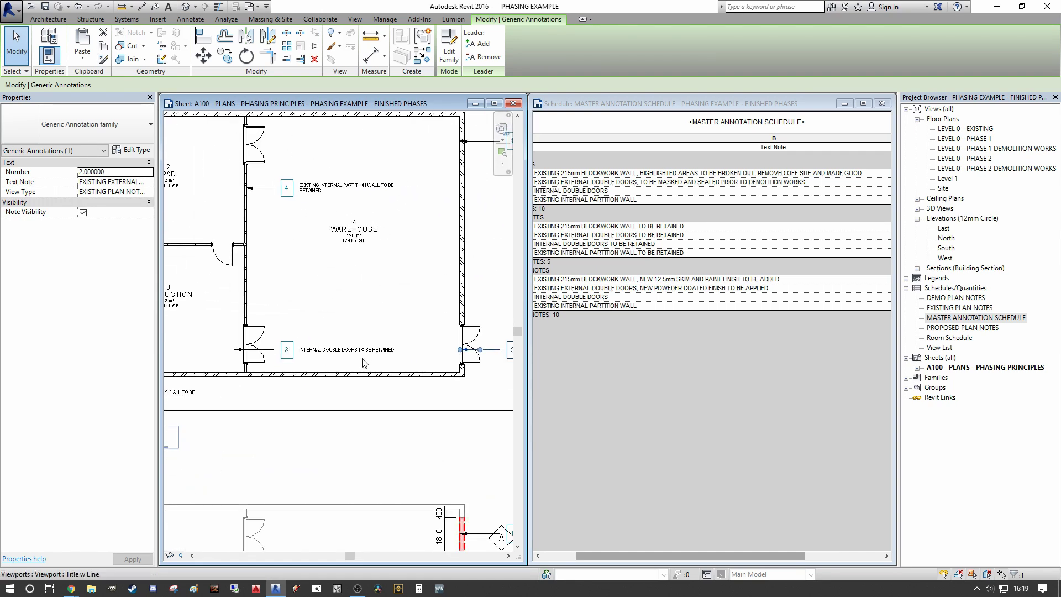
scroll(318, 351, "up", 5)
scroll(249, 296, "down", 6)
scroll(386, 338, "up", 2)
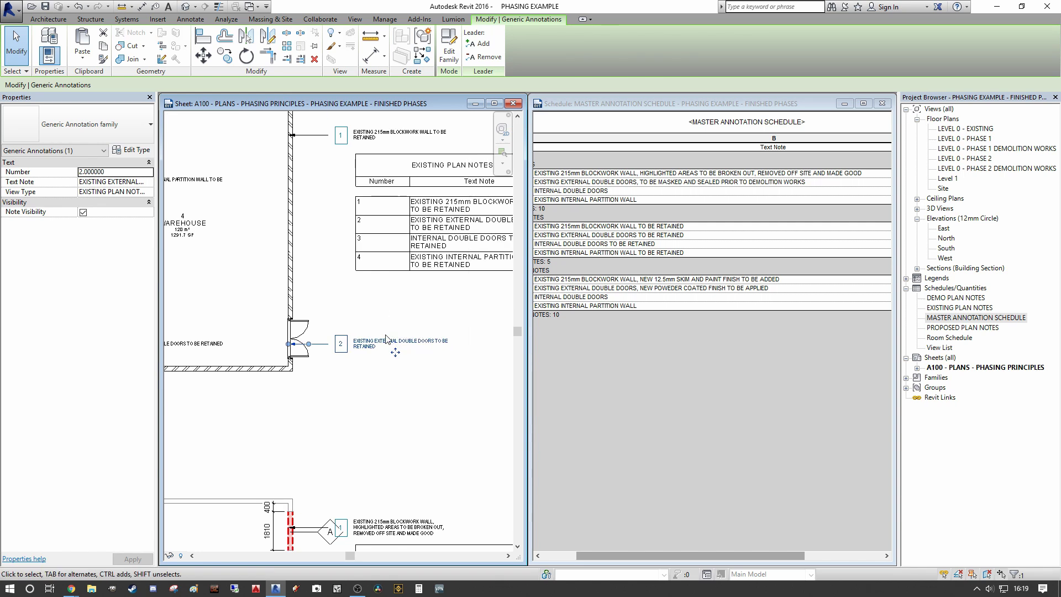
scroll(386, 338, "down", 3)
scroll(386, 339, "up", 2)
scroll(385, 338, "down", 4)
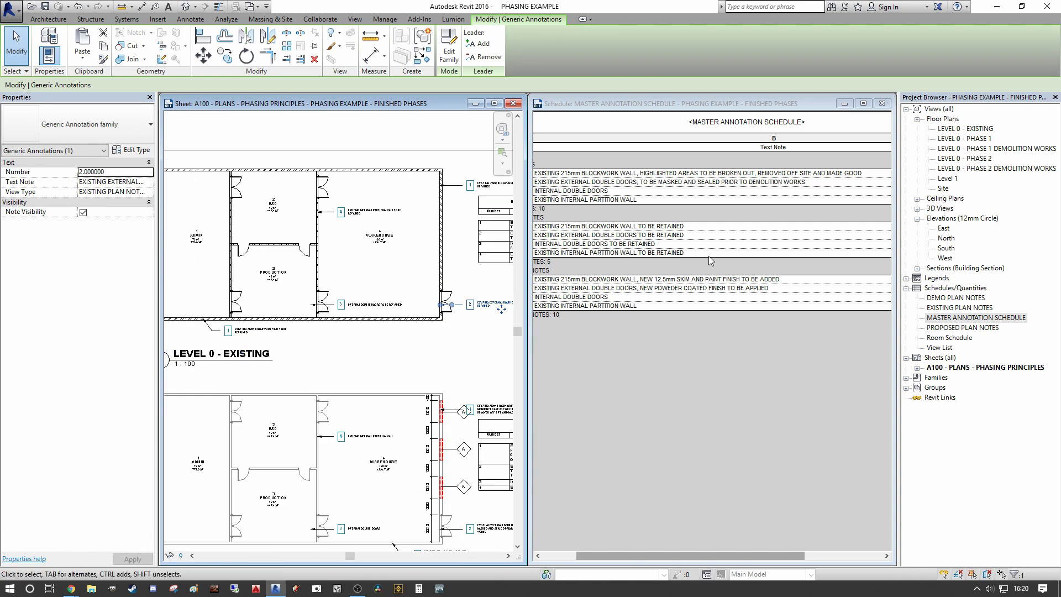
- Compare the demo notes and DEMO PLAN NOTES schedule beside the Phase 1 demolition plan with the master annotation schedule
left_click(699, 416)
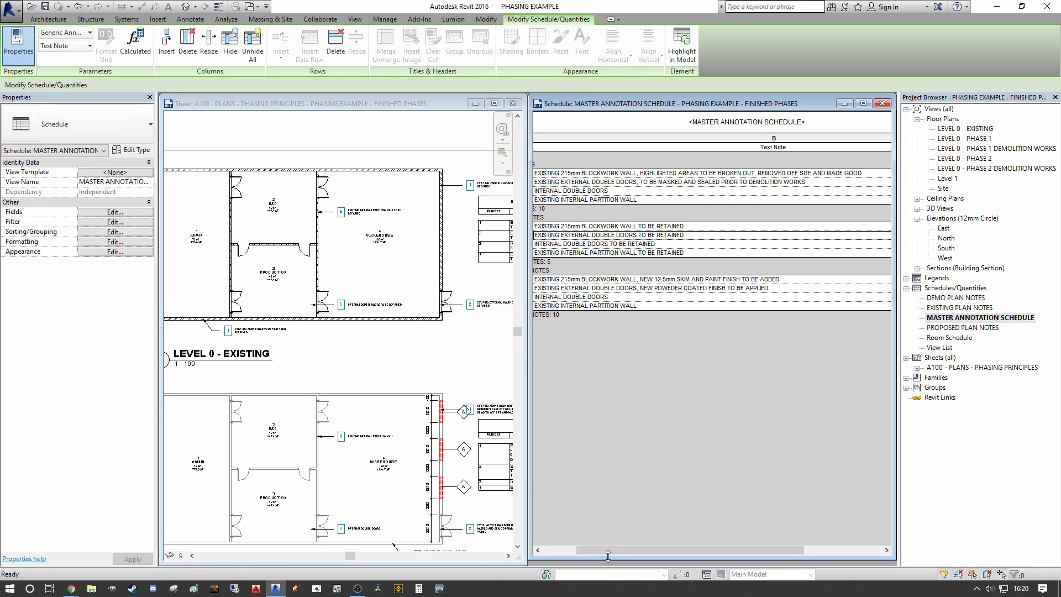
left_click_drag(629, 554, 538, 544)
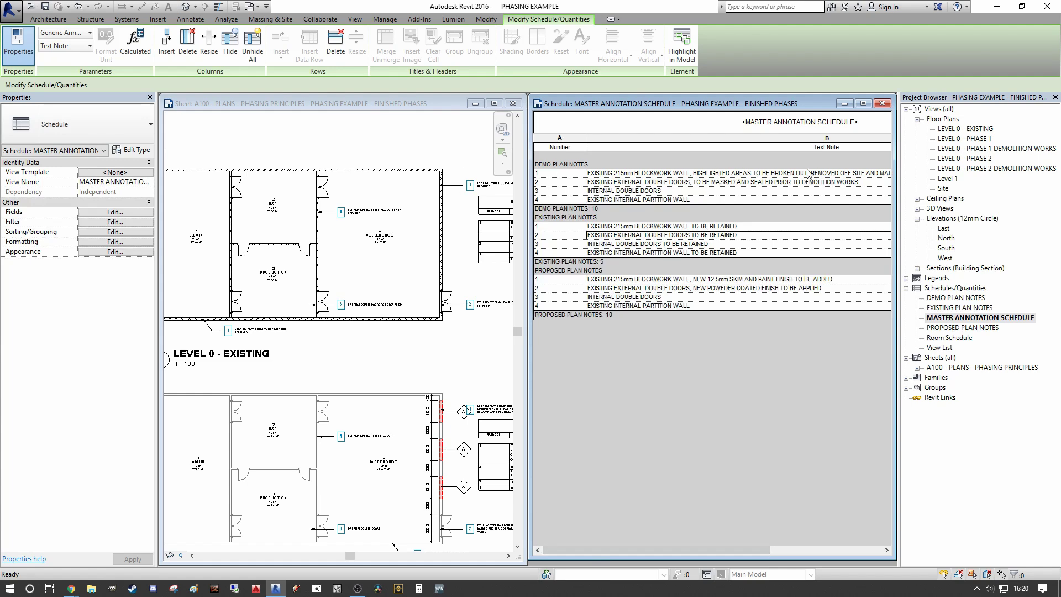
left_click(357, 356)
scroll(354, 359, "down", 2)
scroll(348, 365, "up", 5)
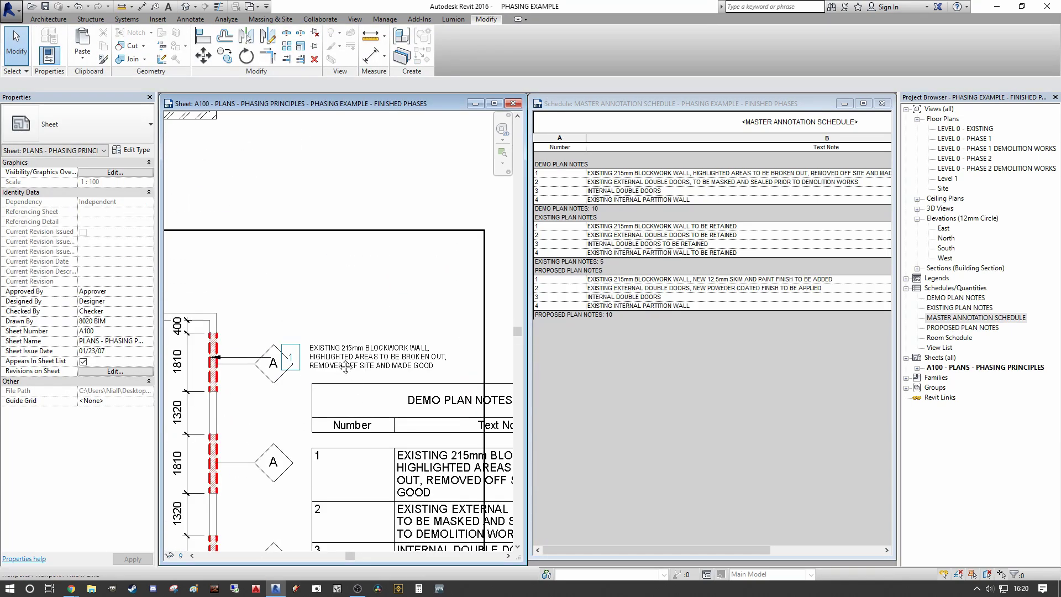
middle_click_drag(346, 367, 332, 279)
scroll(277, 274, "down", 2)
scroll(275, 273, "up", 1)
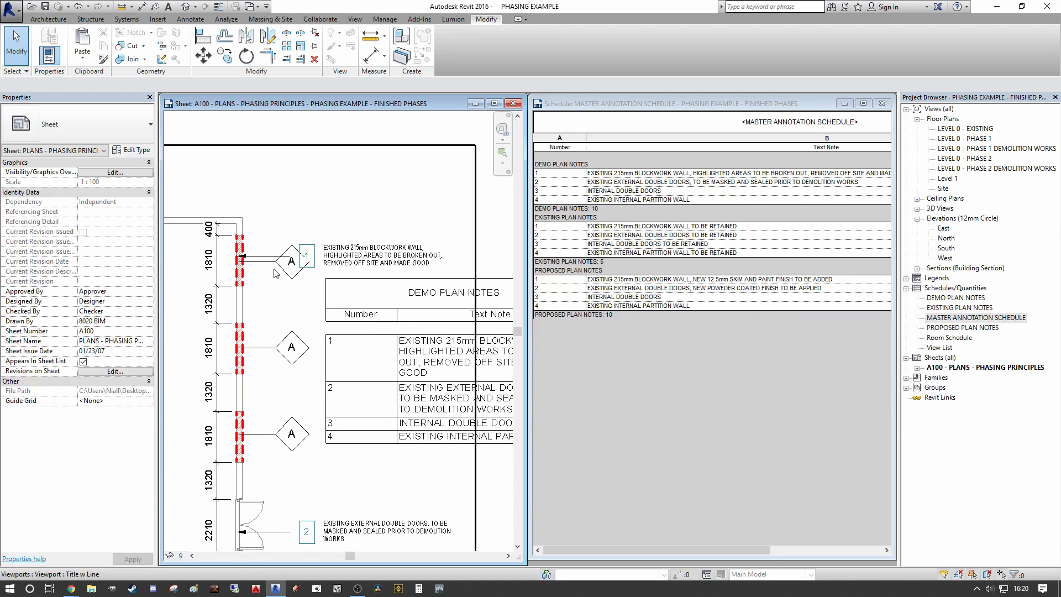
- Examine the reworded demo note for the 215mm blockwork wall and the note tags on the LEVEL 0 - PHASE 1 plans
scroll(364, 255, "up", 3)
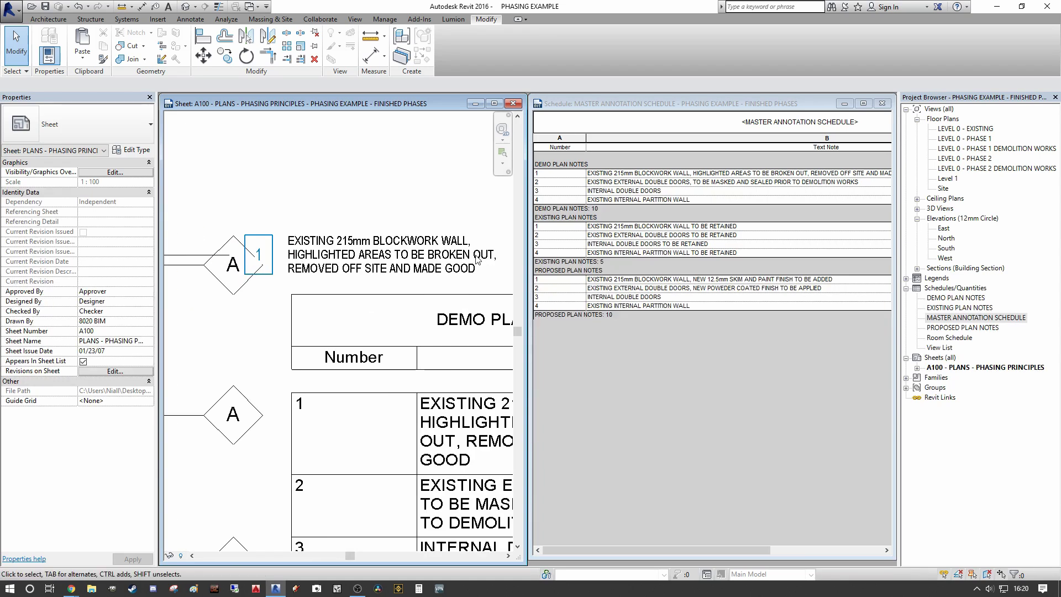
scroll(477, 260, "down", 4)
scroll(393, 330, "up", 3)
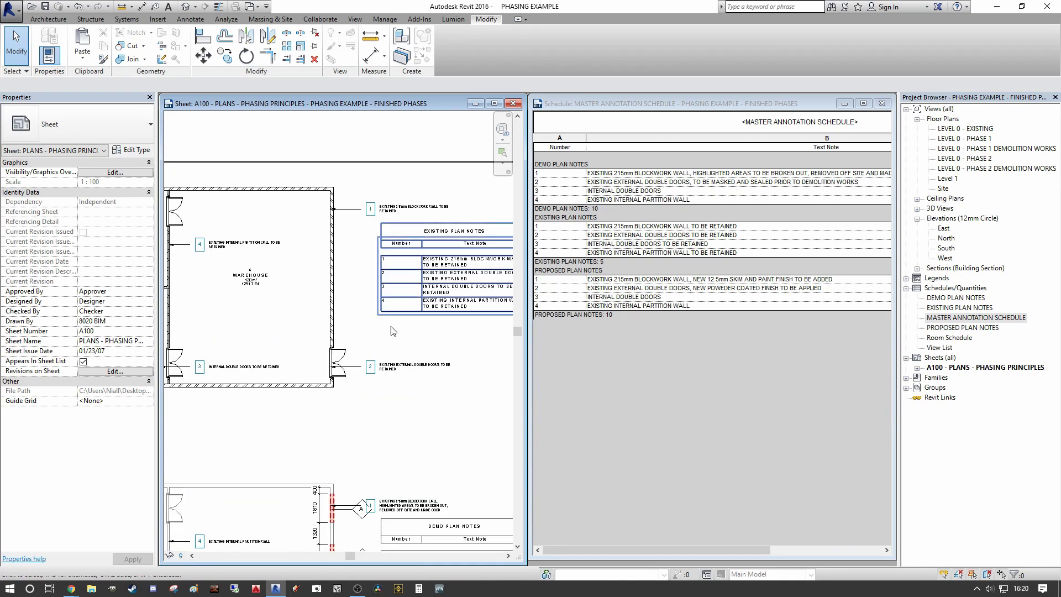
scroll(390, 463, "down", 2)
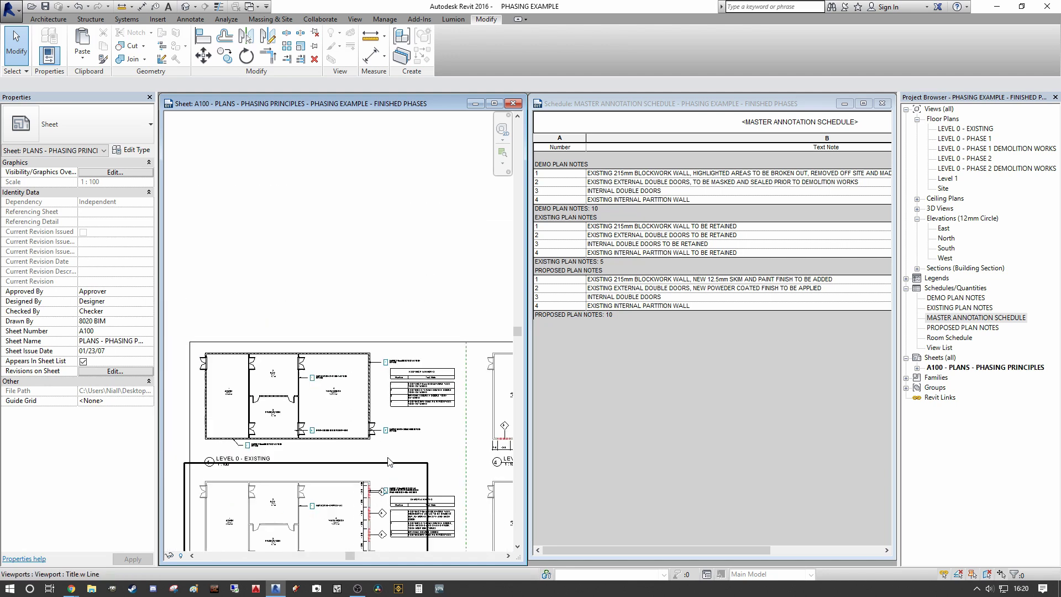
middle_click_drag(389, 462, 380, 214)
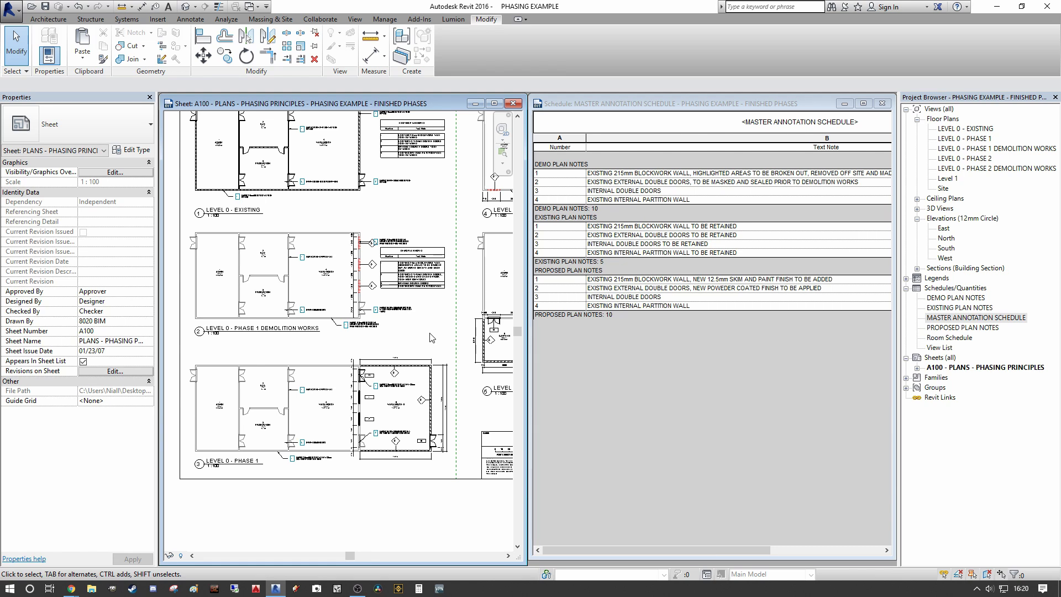
mouse_move(373, 405)
middle_mouse_down()
mouse_move(383, 407)
mouse_move(364, 406)
middle_mouse_up()
scroll(326, 420, "up", 3)
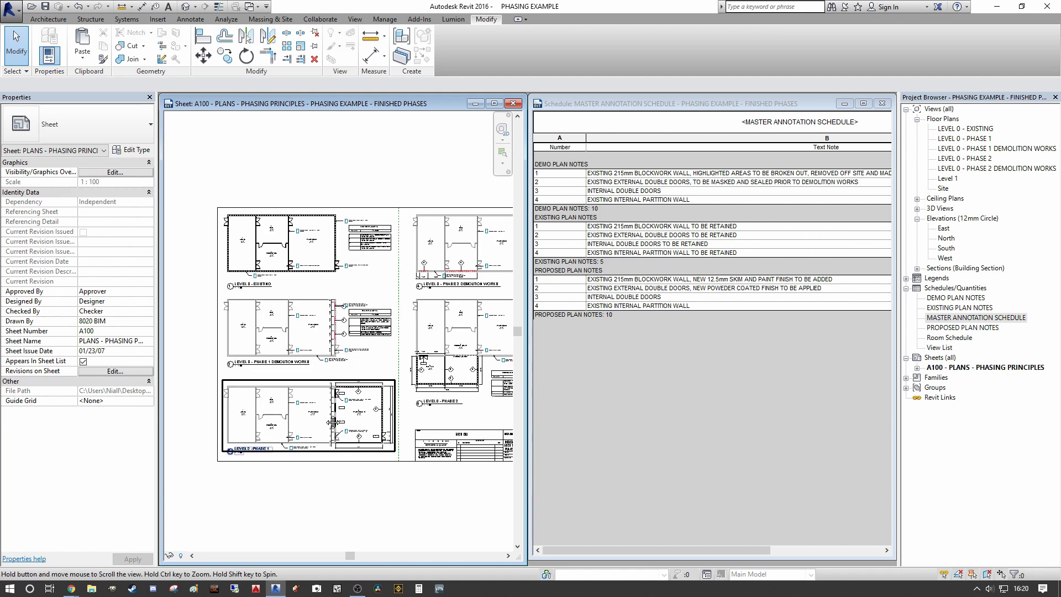
scroll(325, 422, "down", 3)
mouse_move(325, 422)
middle_mouse_down()
mouse_move(338, 390)
mouse_move(320, 390)
mouse_move(314, 410)
middle_mouse_up()
scroll(306, 358, "up", 4)
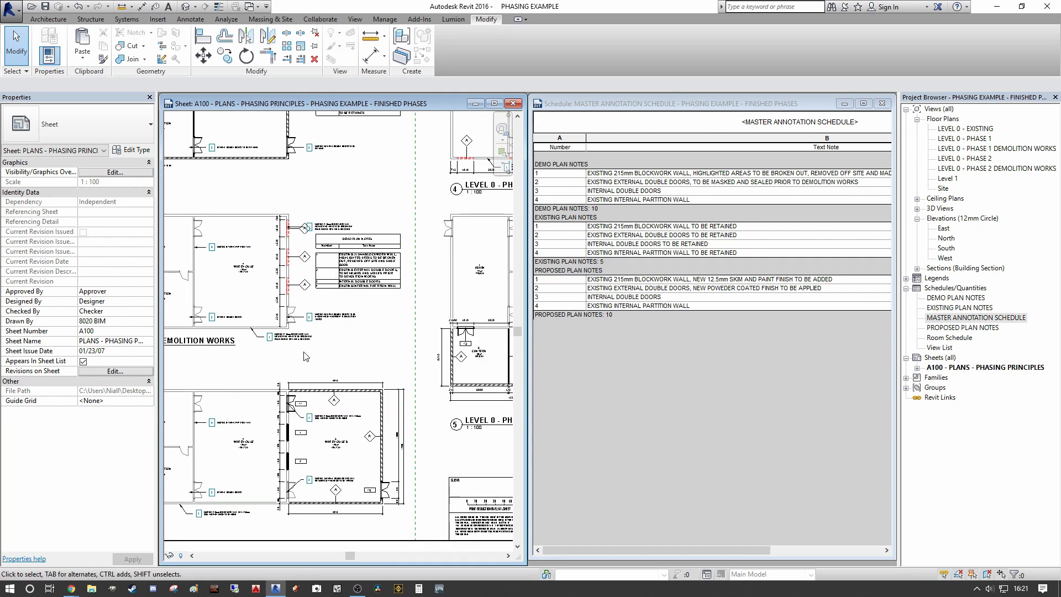
- Examine the note tags on the LEVEL 0 - PHASE 2 DEMOLITION WORKS and LEVEL 0 - PHASE 2 plans on sheet A100
scroll(307, 359, "down", 5)
middle_click_drag(309, 359, 243, 369)
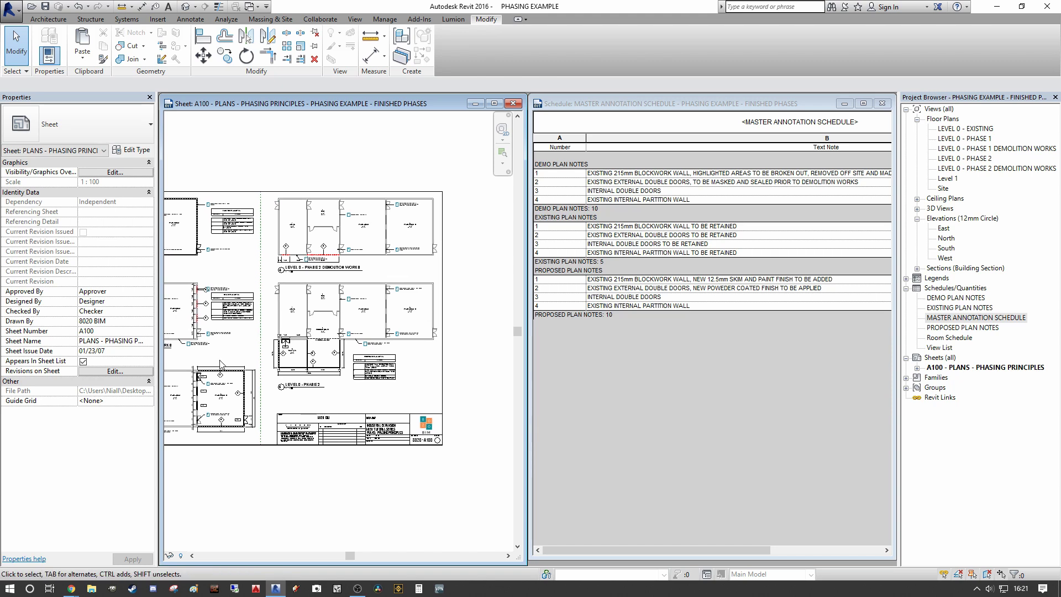
scroll(437, 387, "up", 3)
scroll(437, 386, "down", 3)
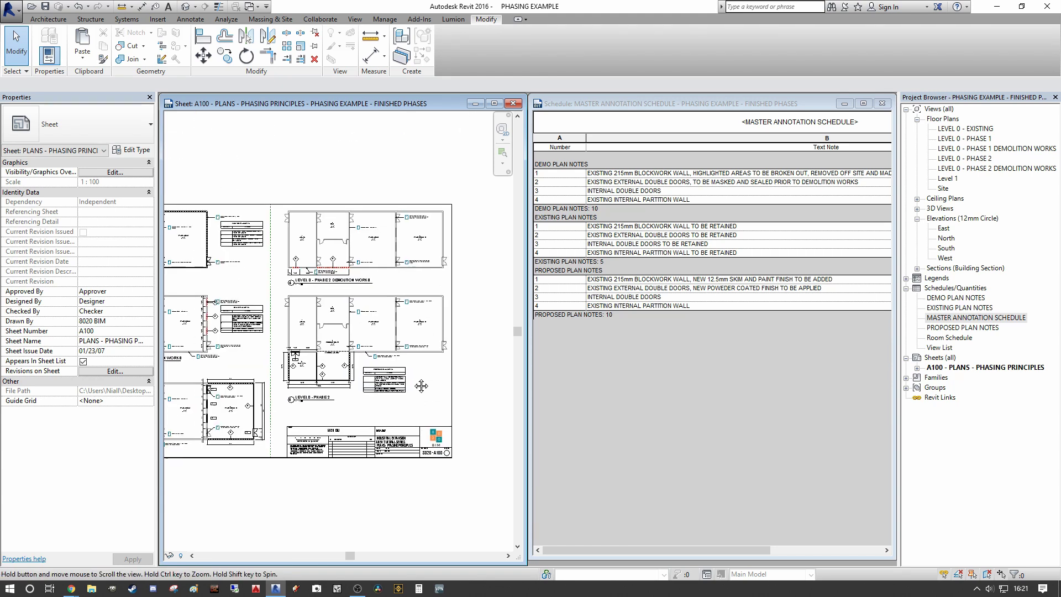
scroll(390, 391, "up", 4)
middle_click_drag(403, 389, 470, 400)
scroll(470, 401, "down", 5)
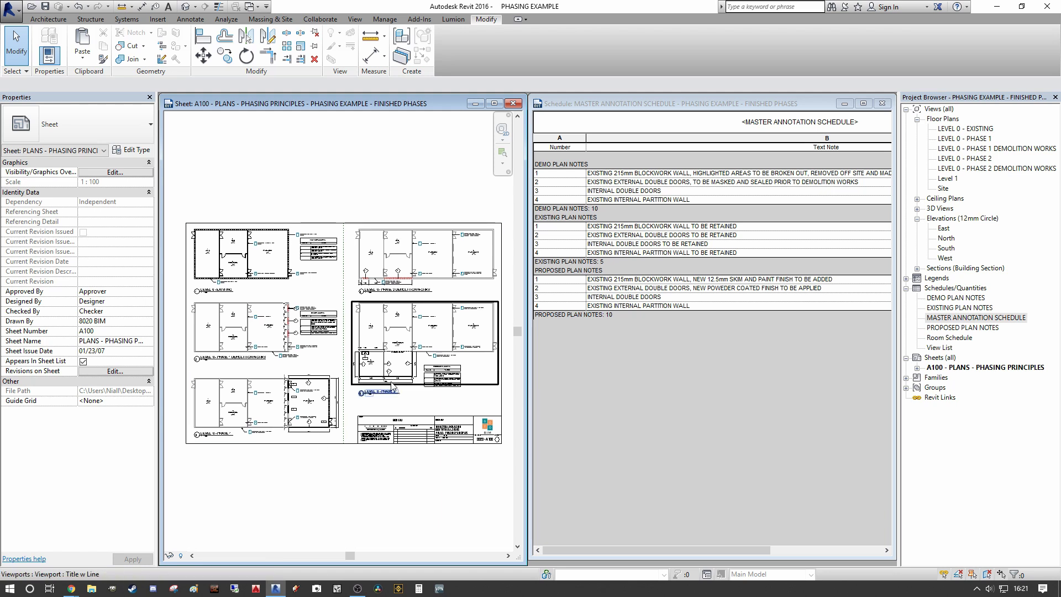
scroll(331, 420, "up", 2)
middle_click_drag(339, 376, 295, 376)
scroll(414, 387, "down", 2)
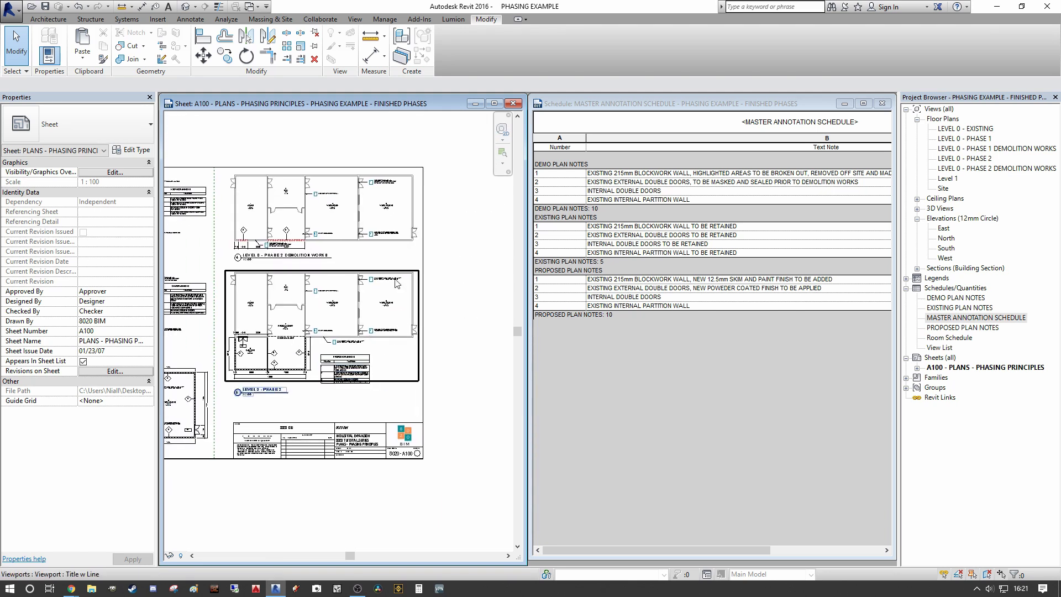
scroll(370, 300, "up", 2)
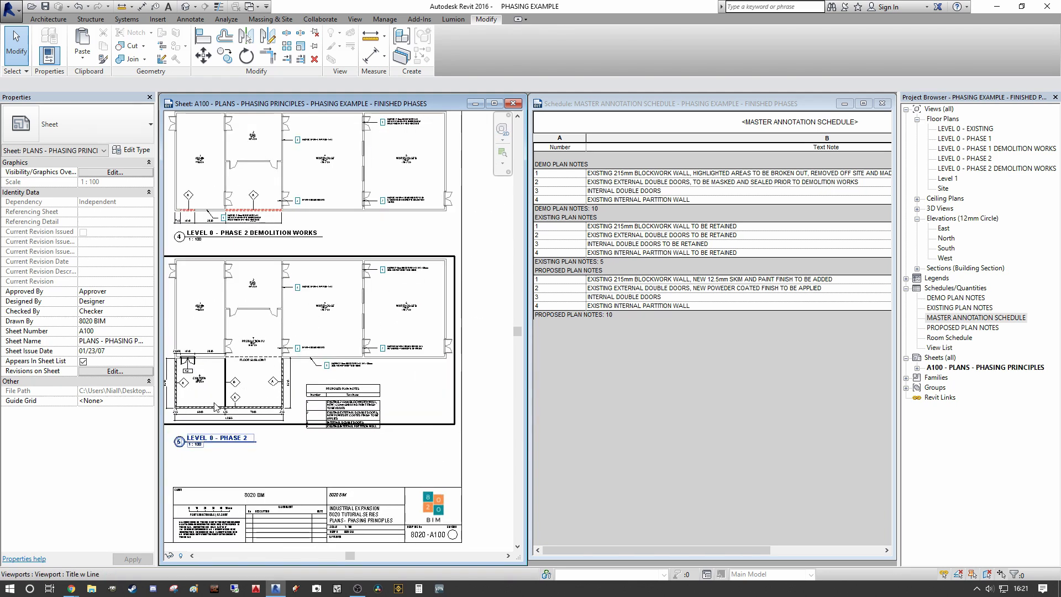
middle_click_drag(215, 408, 246, 393)
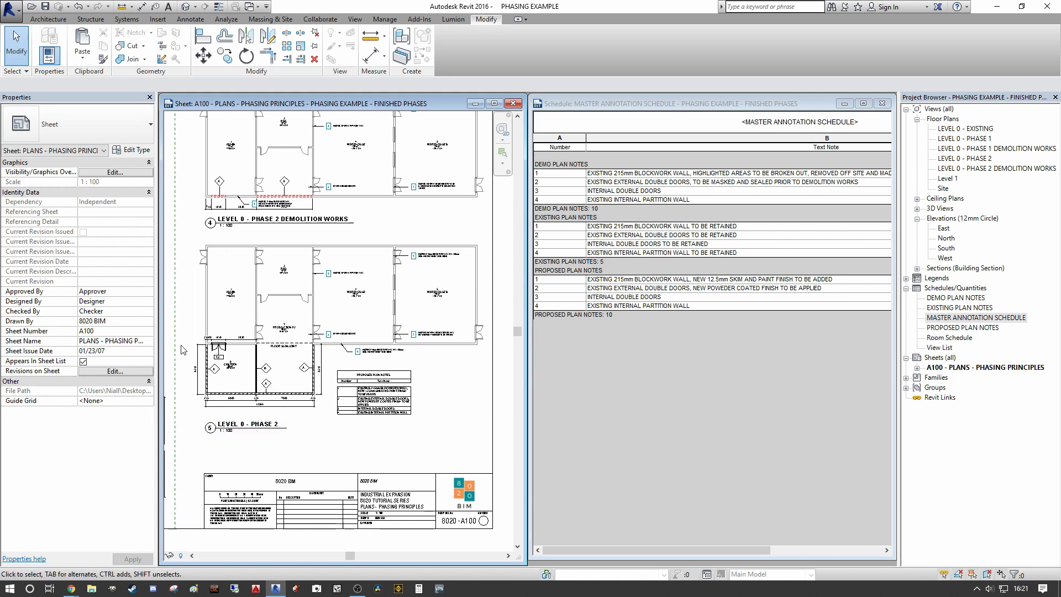
- Compare the PROPOSED PLAN NOTES schedule beside the Phase 2 plan with the text notes in the master annotation schedule
scroll(367, 354, "down", 4)
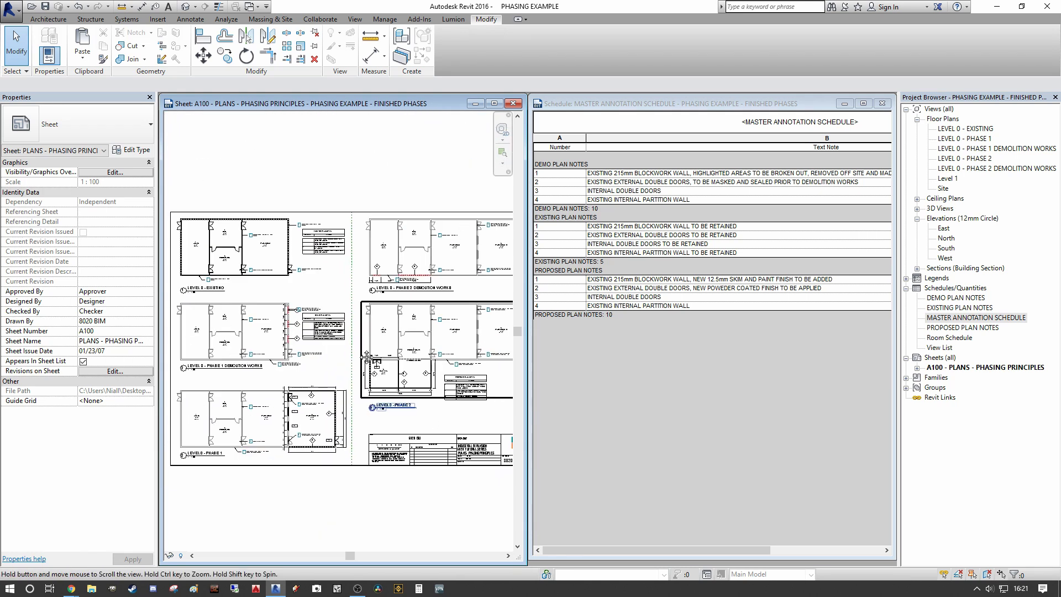
scroll(367, 354, "up", 3)
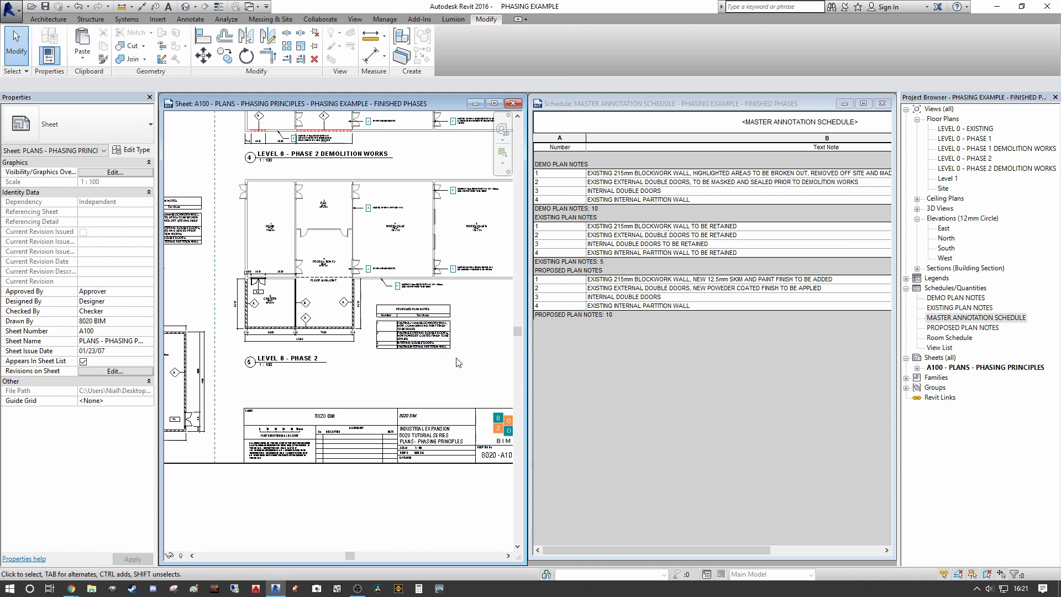
scroll(457, 362, "up", 3)
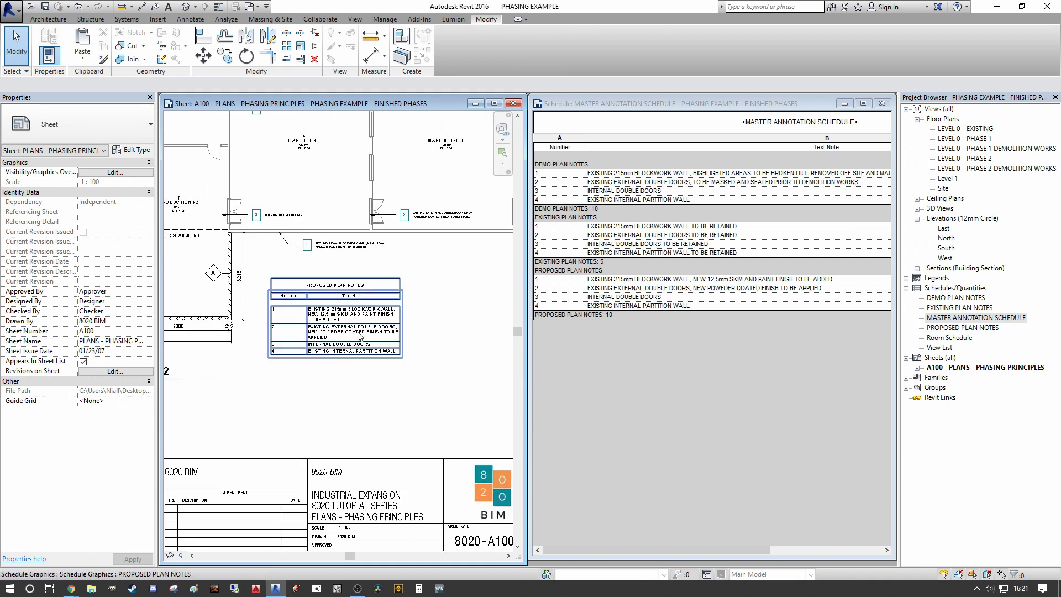
scroll(360, 335, "down", 4)
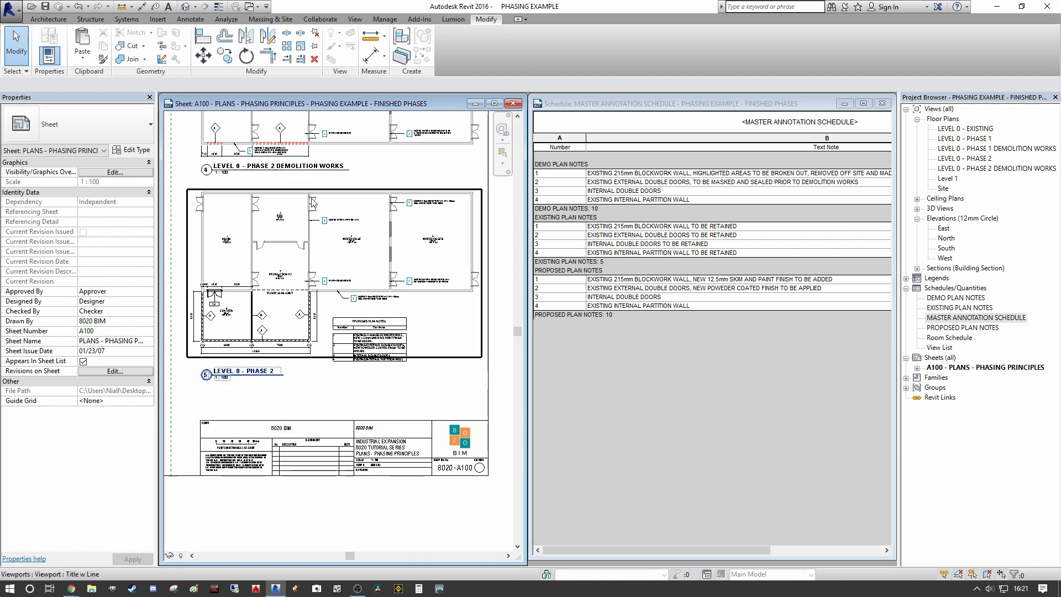
middle_click_drag(300, 191, 333, 209)
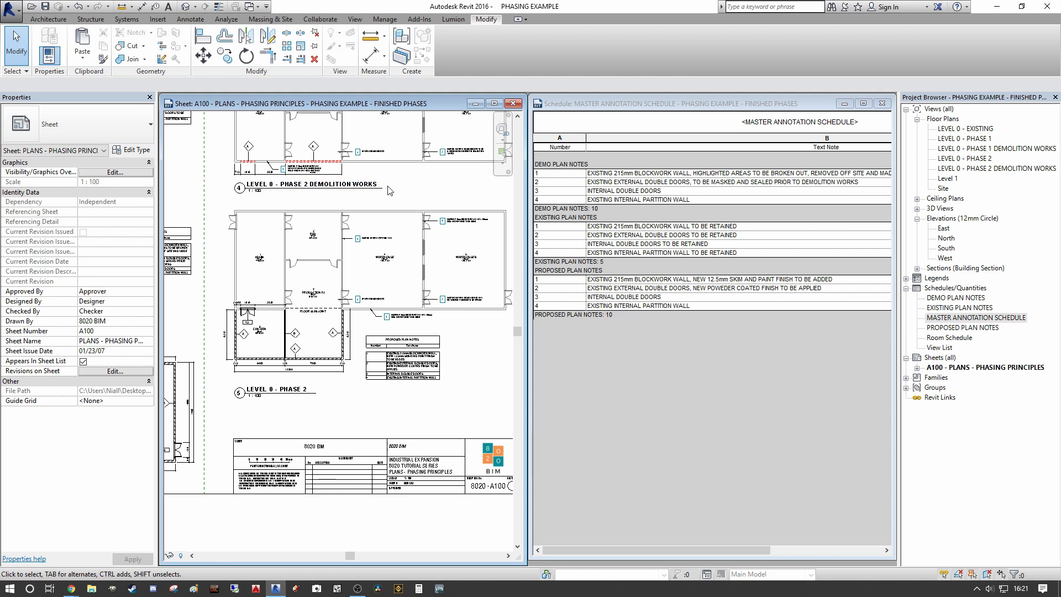
middle_click_drag(381, 259, 398, 280)
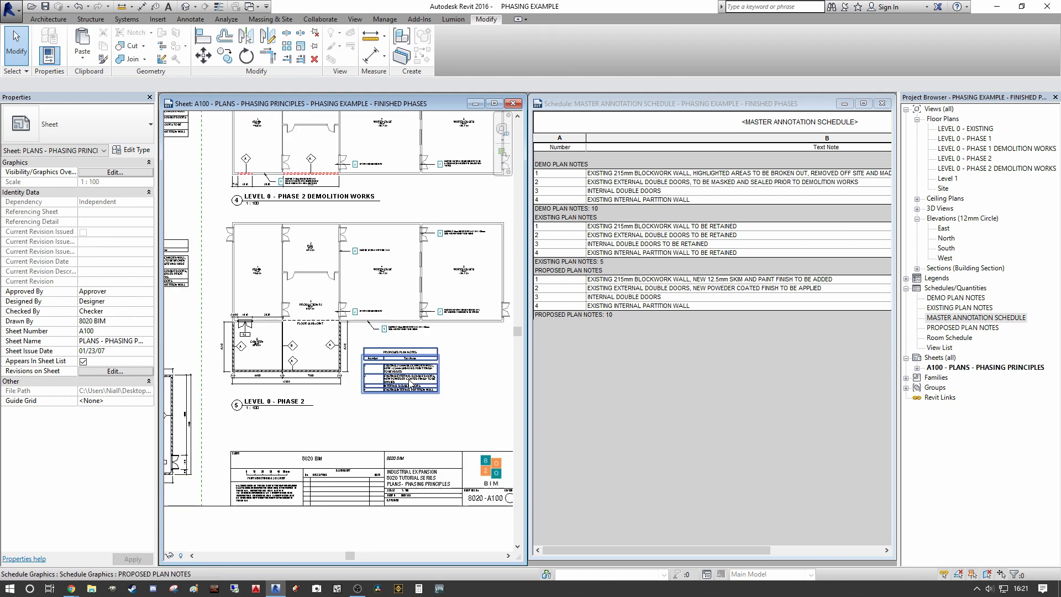
scroll(418, 402, "down", 3)
left_click(735, 235)
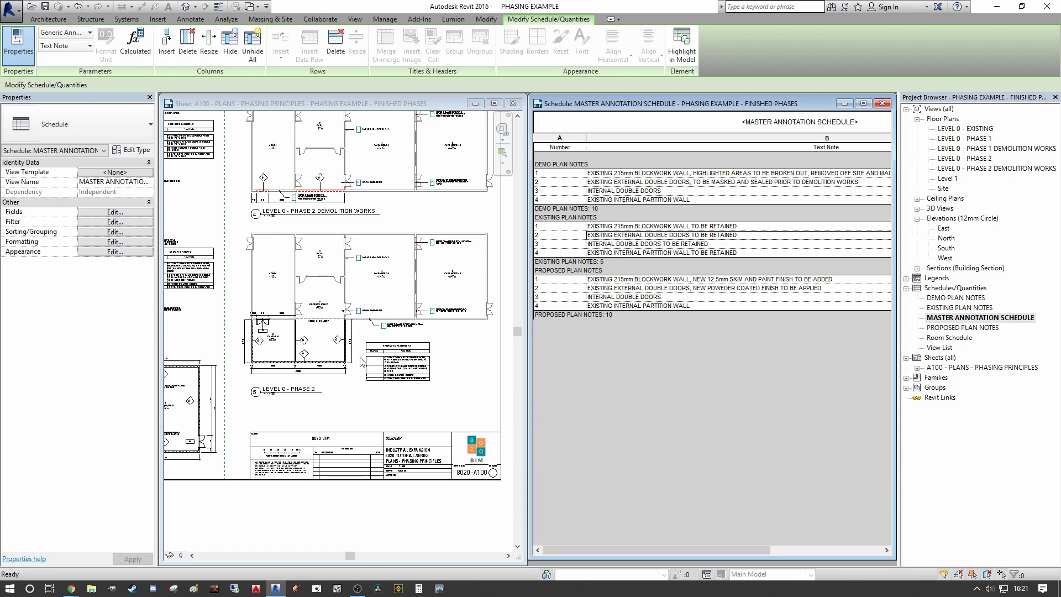
scroll(760, 288, "right", 2)
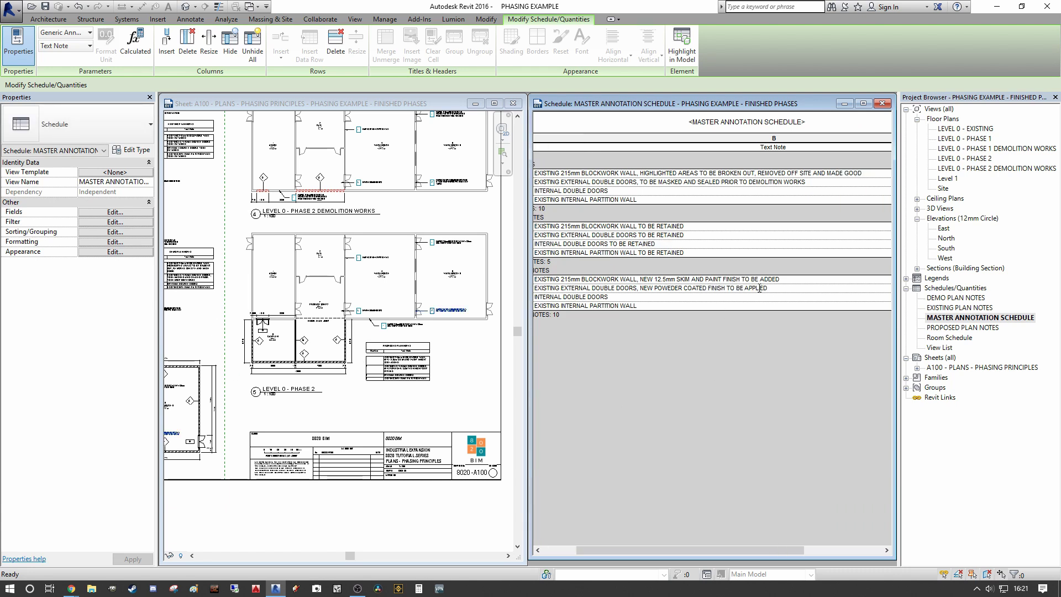